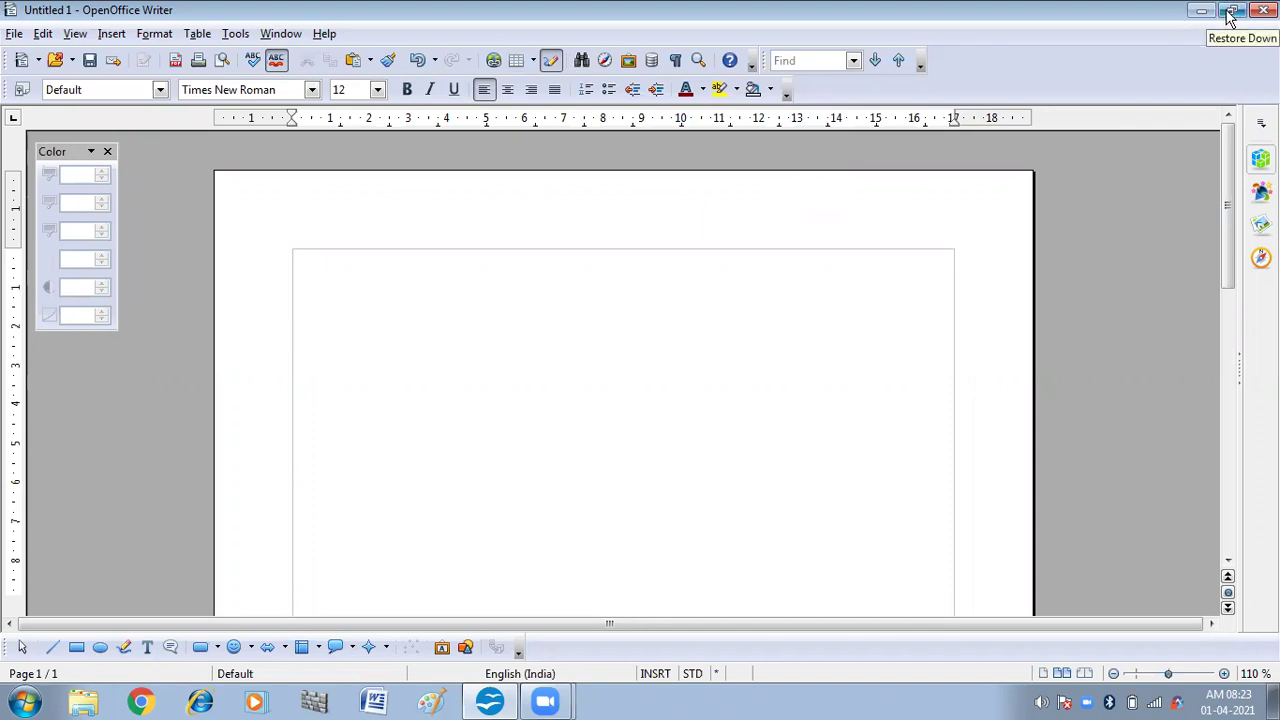
- Bring the image pic from the desktop directly into the blank document, shrinking and moving the Writer window as needed, and maximize the window again
left_click(1230, 14)
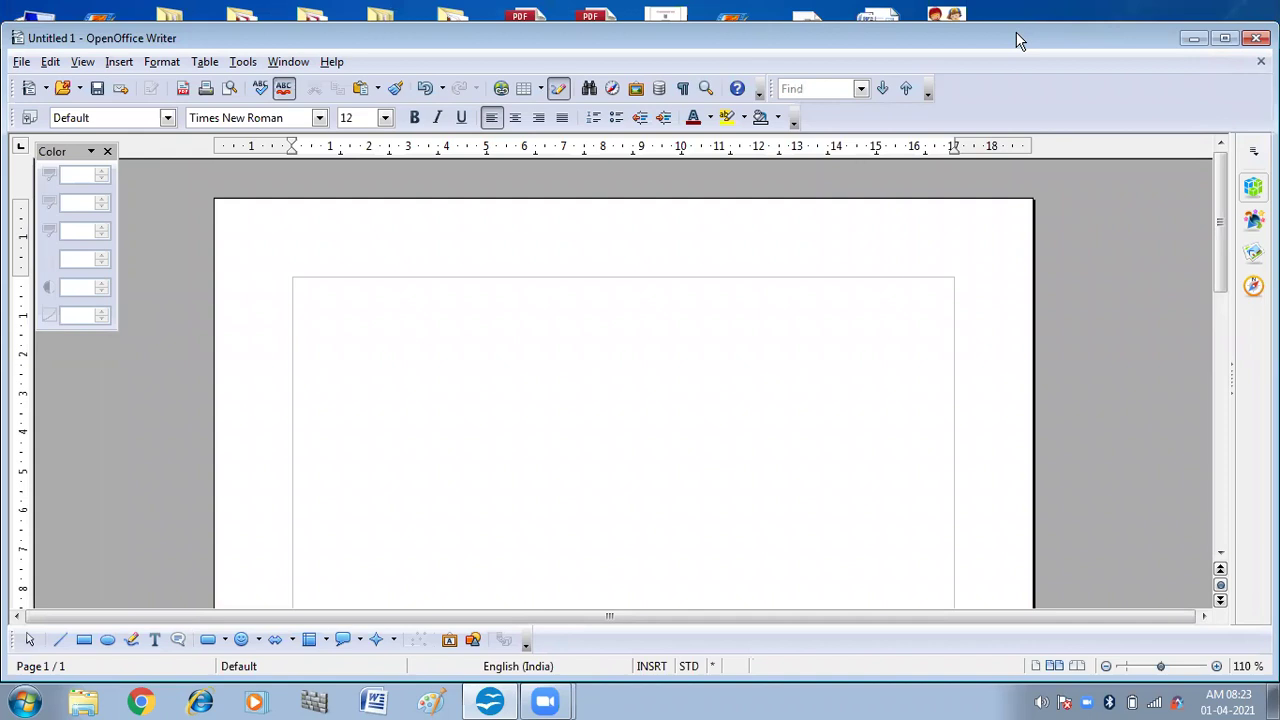
left_click_drag(1018, 40, 766, 80)
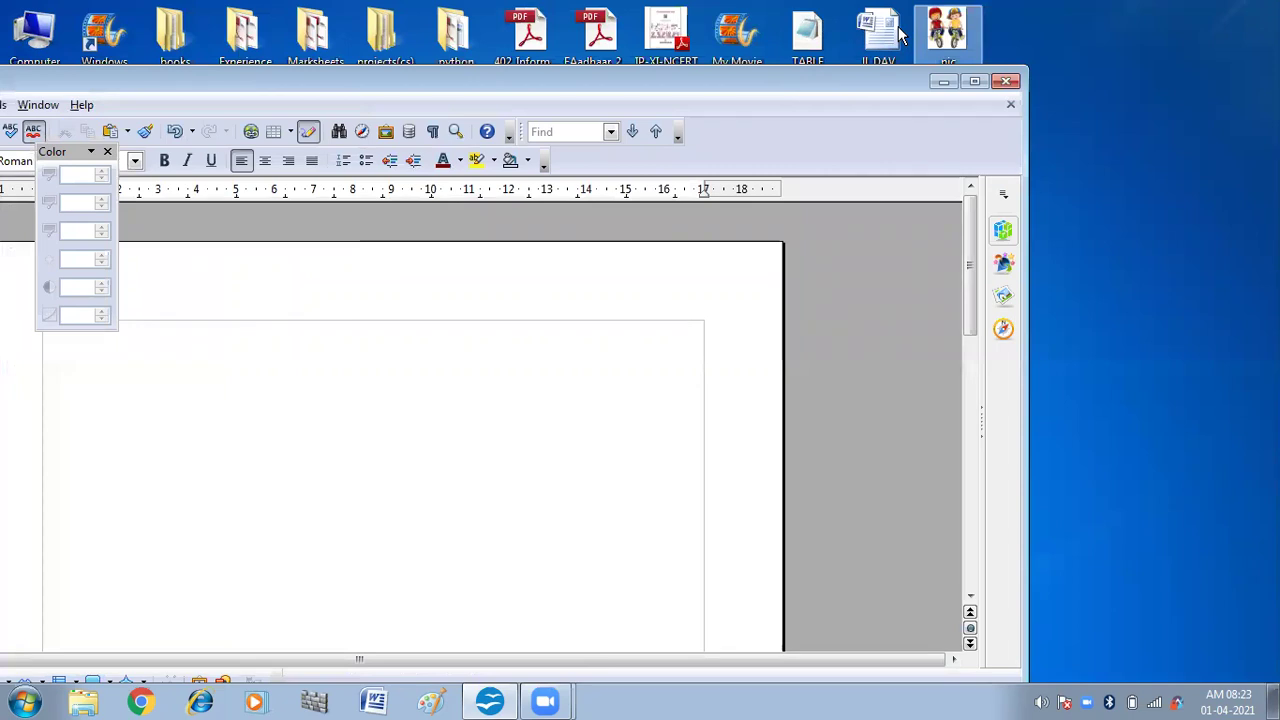
left_click_drag(916, 61, 330, 435)
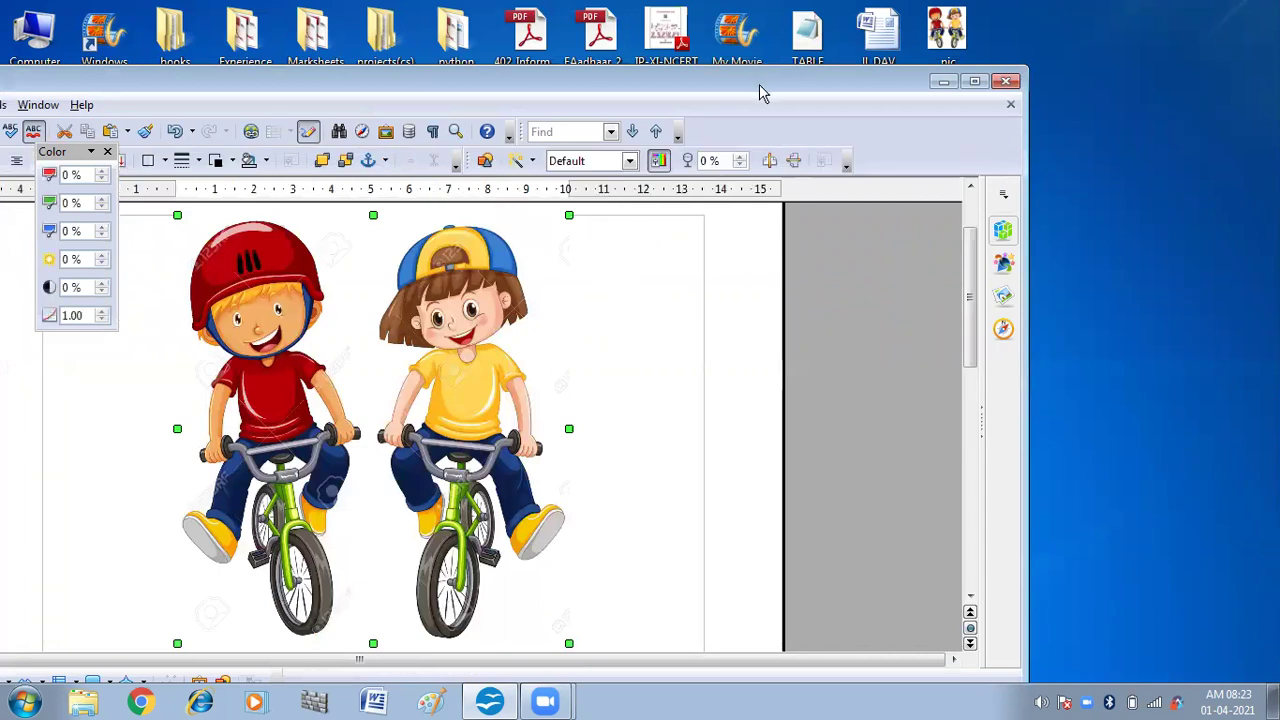
left_click_drag(761, 84, 1052, 93)
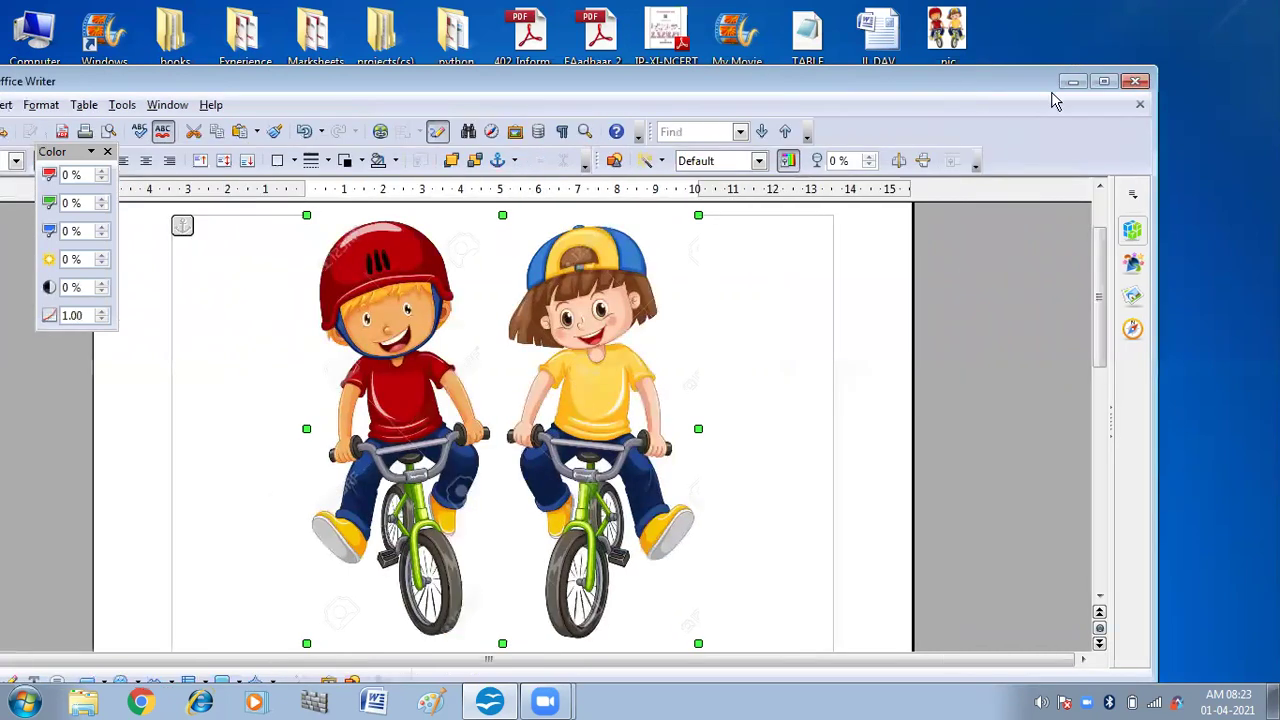
left_click(1107, 86)
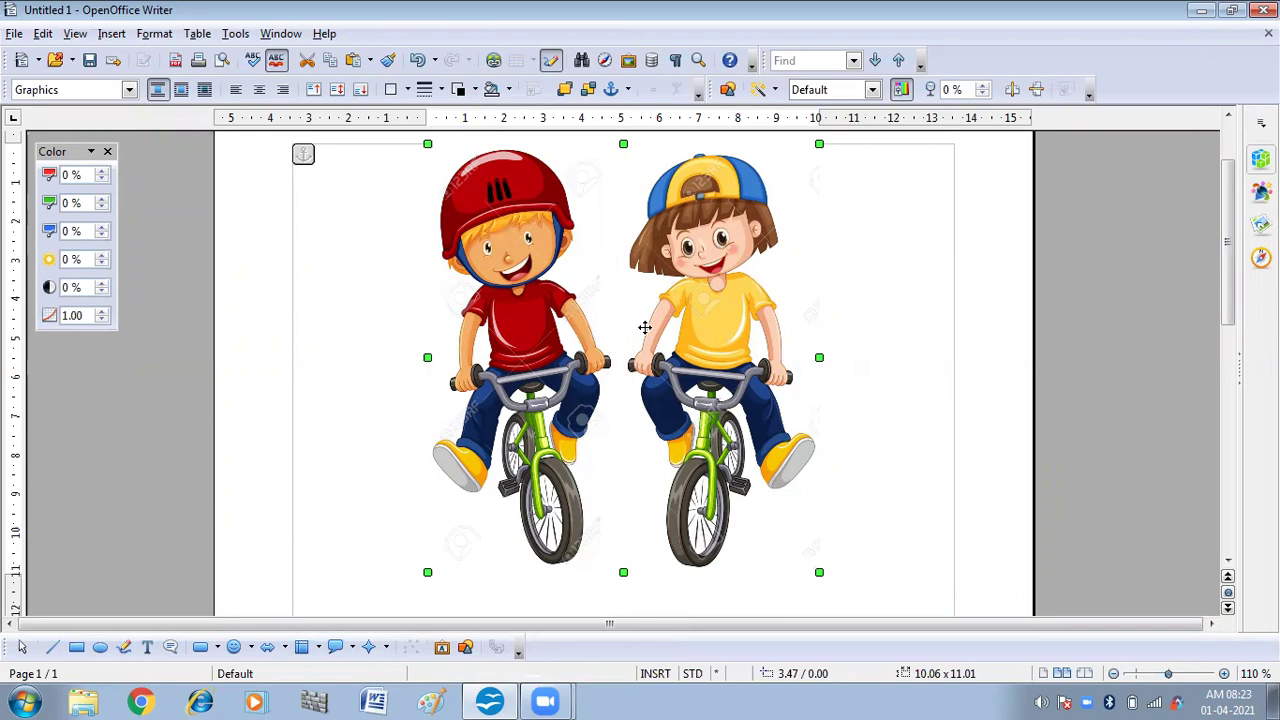
- Delete the picture from the document and start inserting a picture from file, browsing to the Desktop folder
key("Delete")
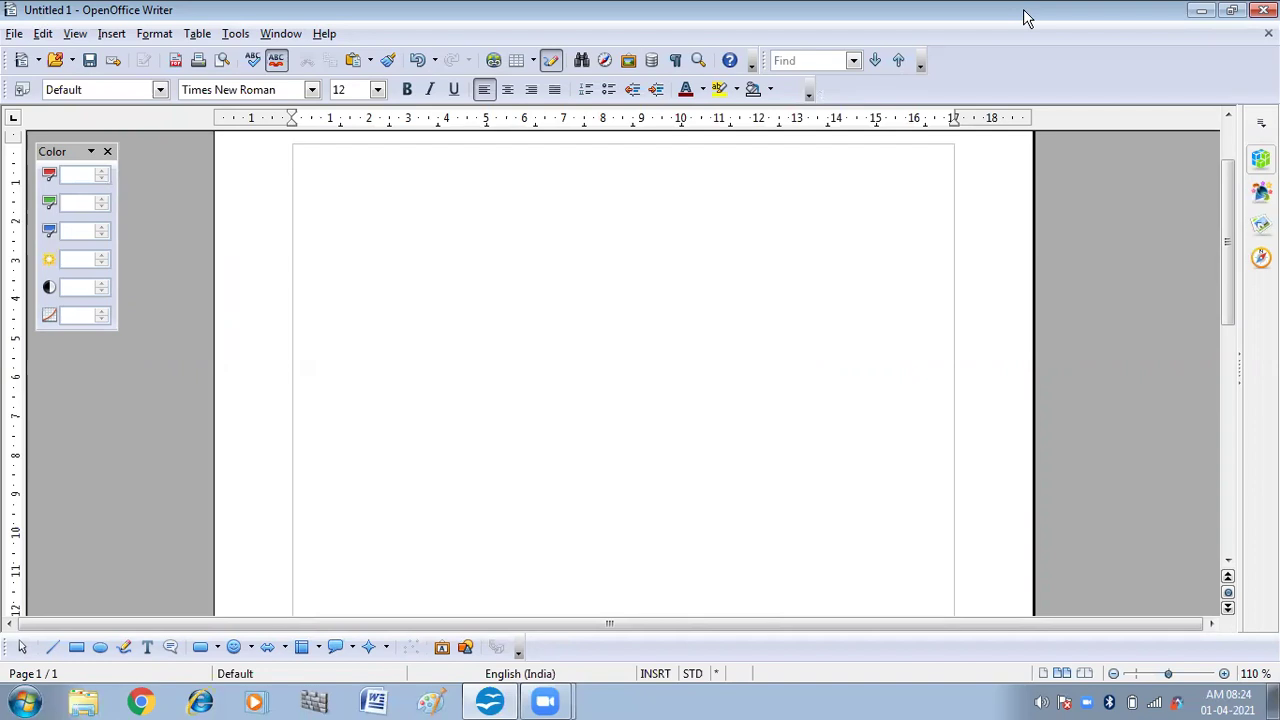
left_click(112, 34)
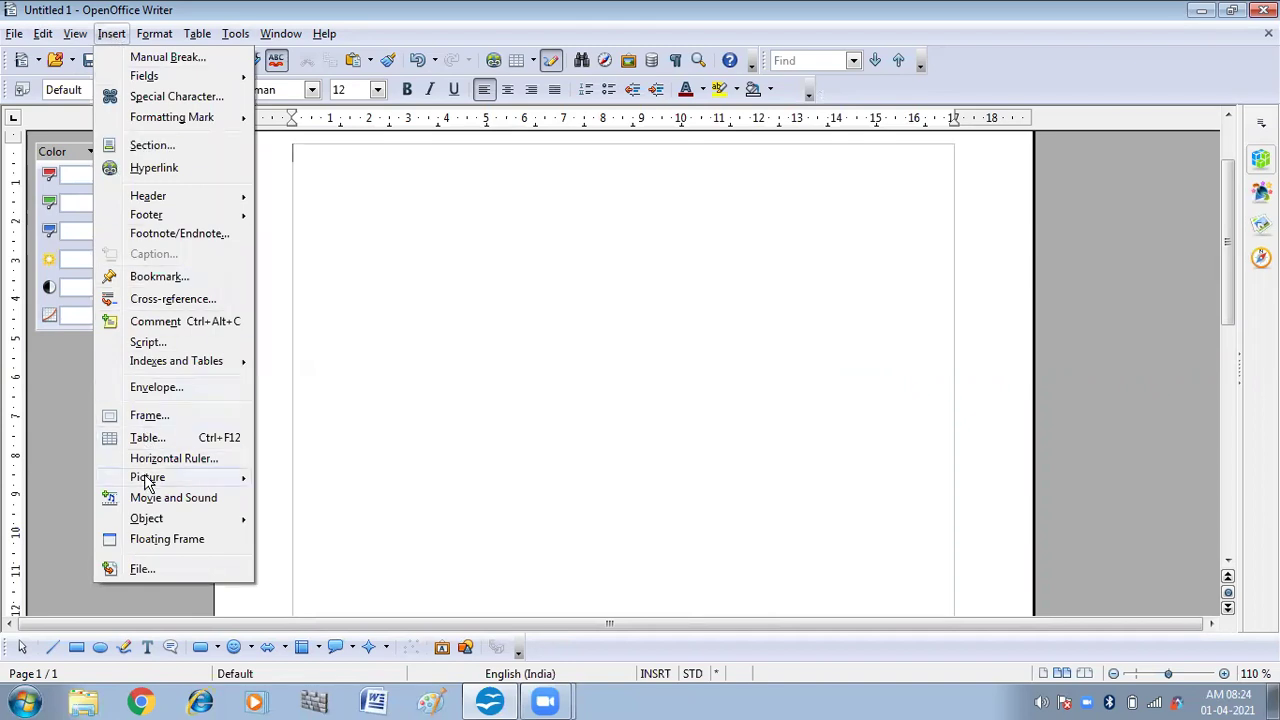
mouse_move(147, 480)
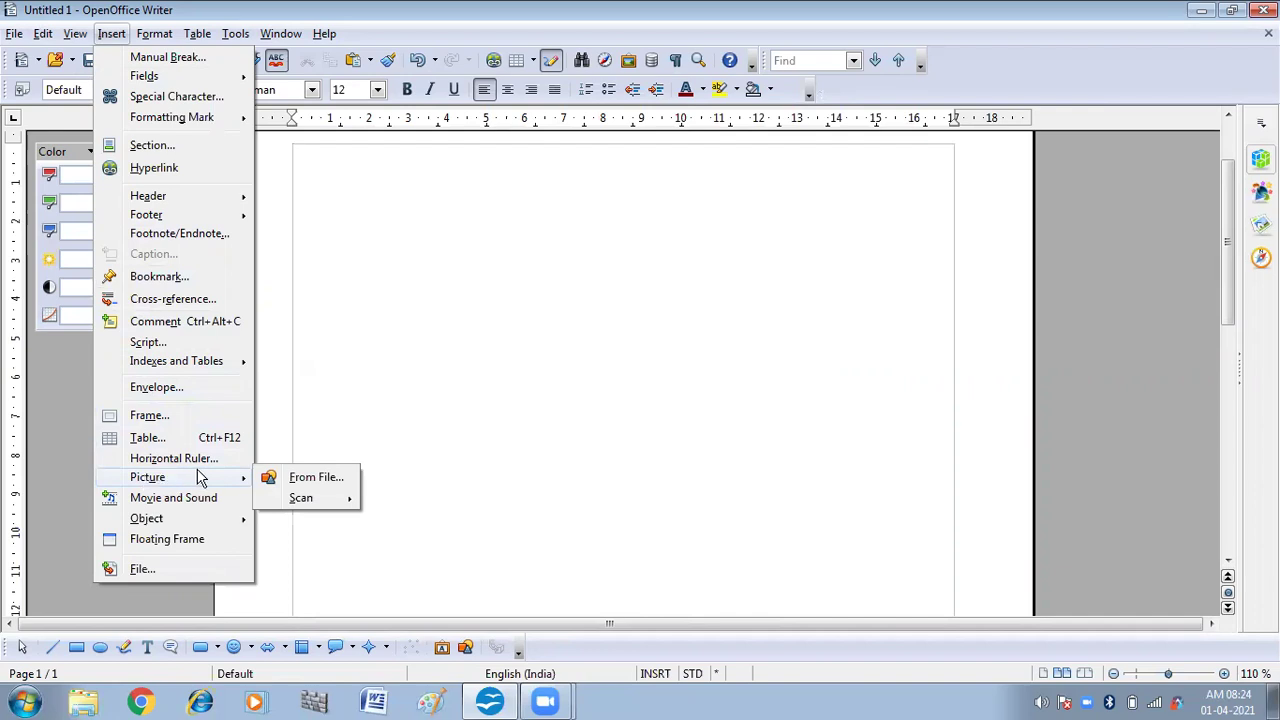
mouse_move(307, 507)
left_click(295, 480)
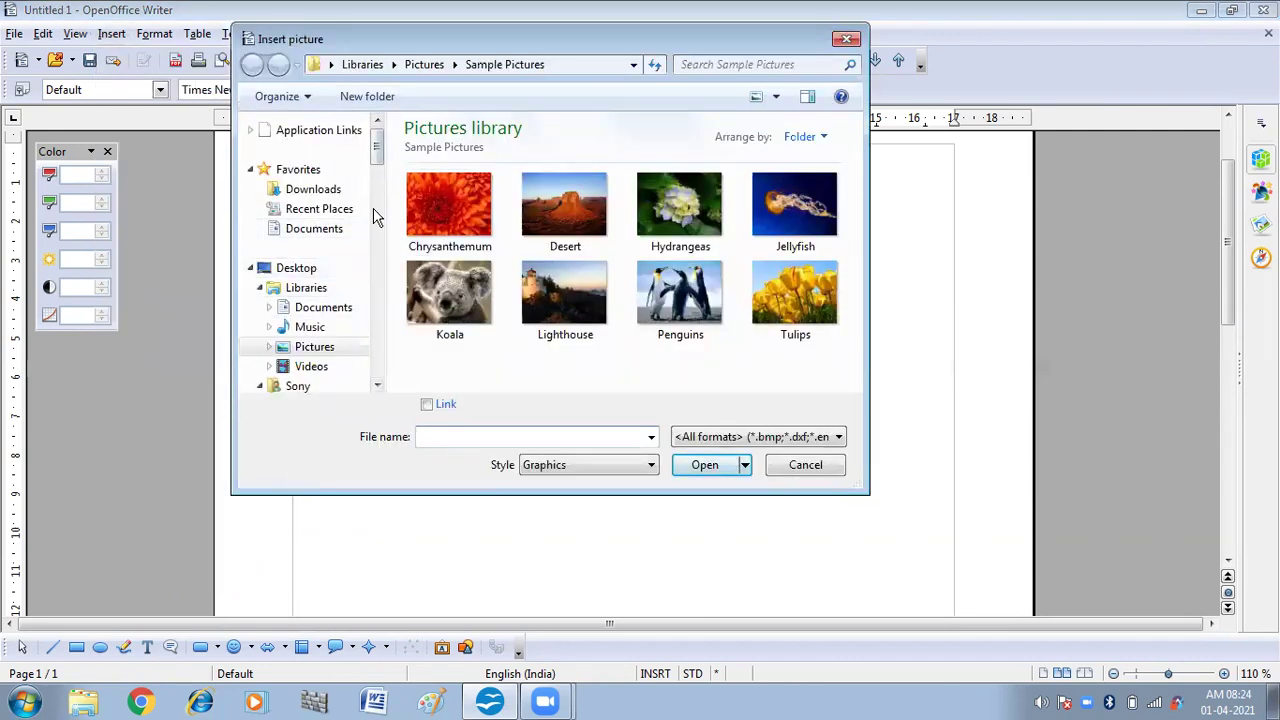
left_click(290, 270)
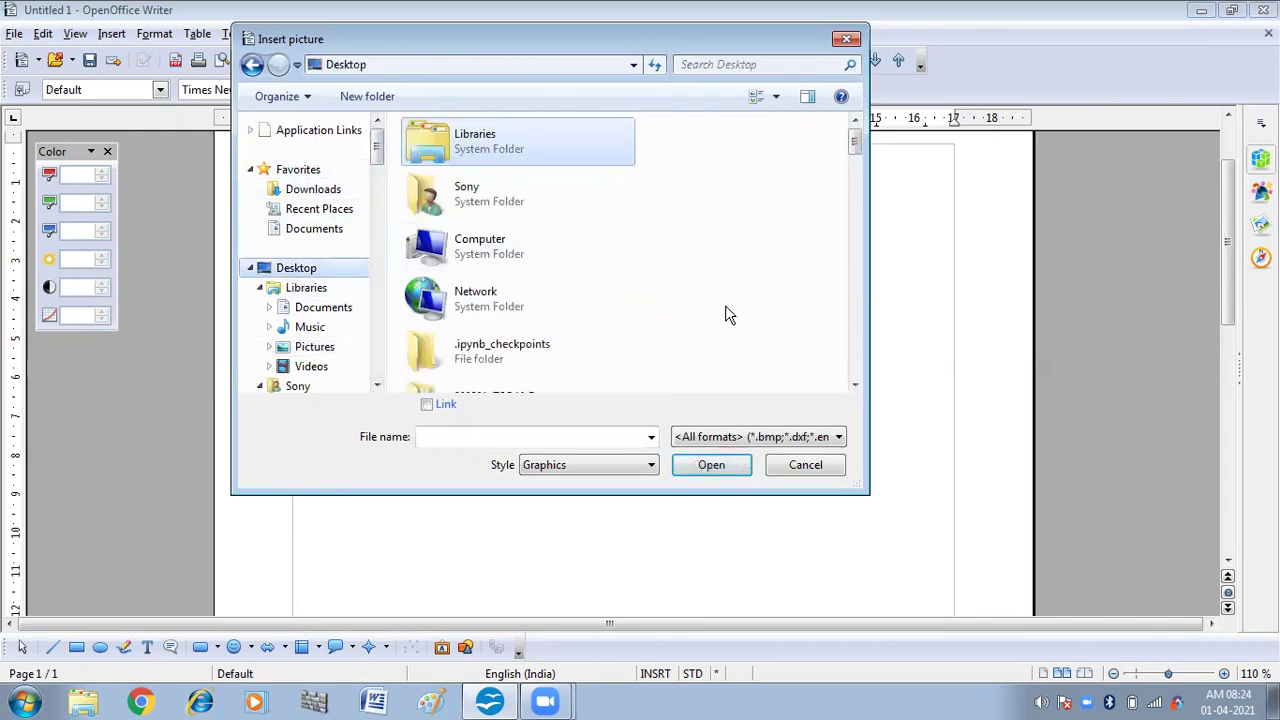
- Find the JPEG image pic in the Desktop folder and insert it into the document
key("p")
key("Down")
key("Down")
key("Down")
key("Down")
key("Down")
key("Down")
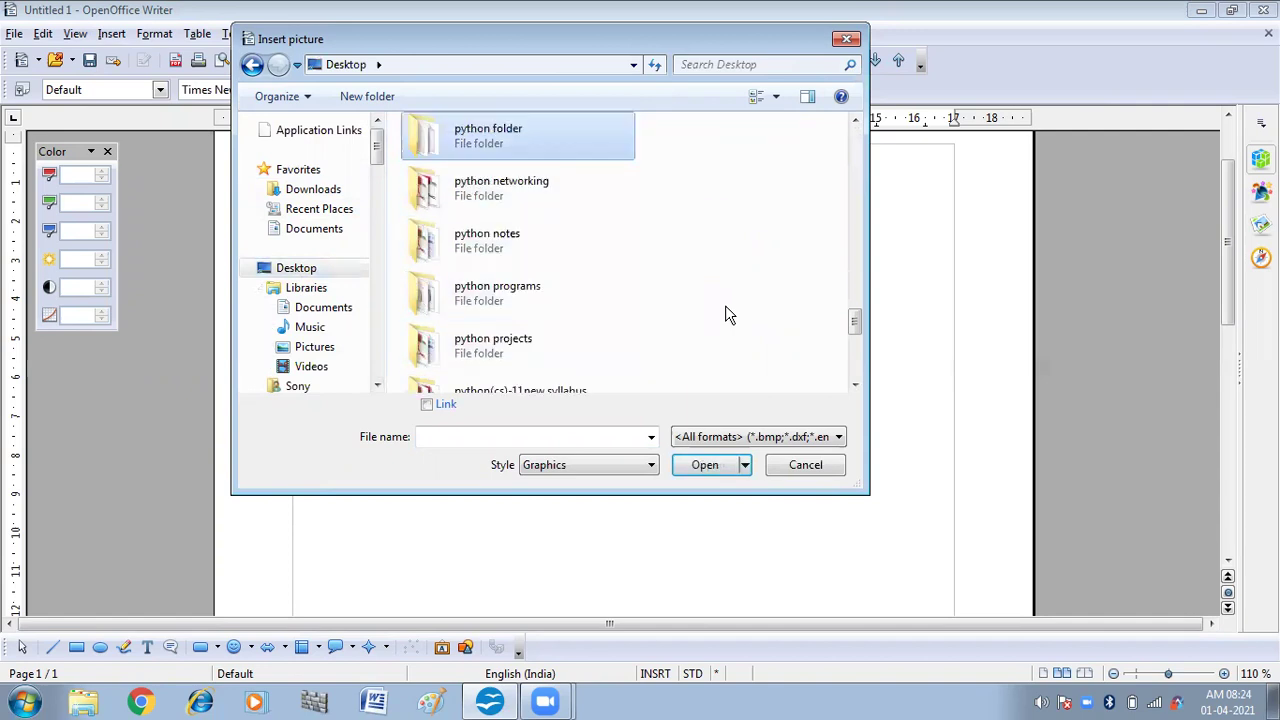
key("Down")
key("Down")
key("Down")
key("Down")
key("Down")
key("Down")
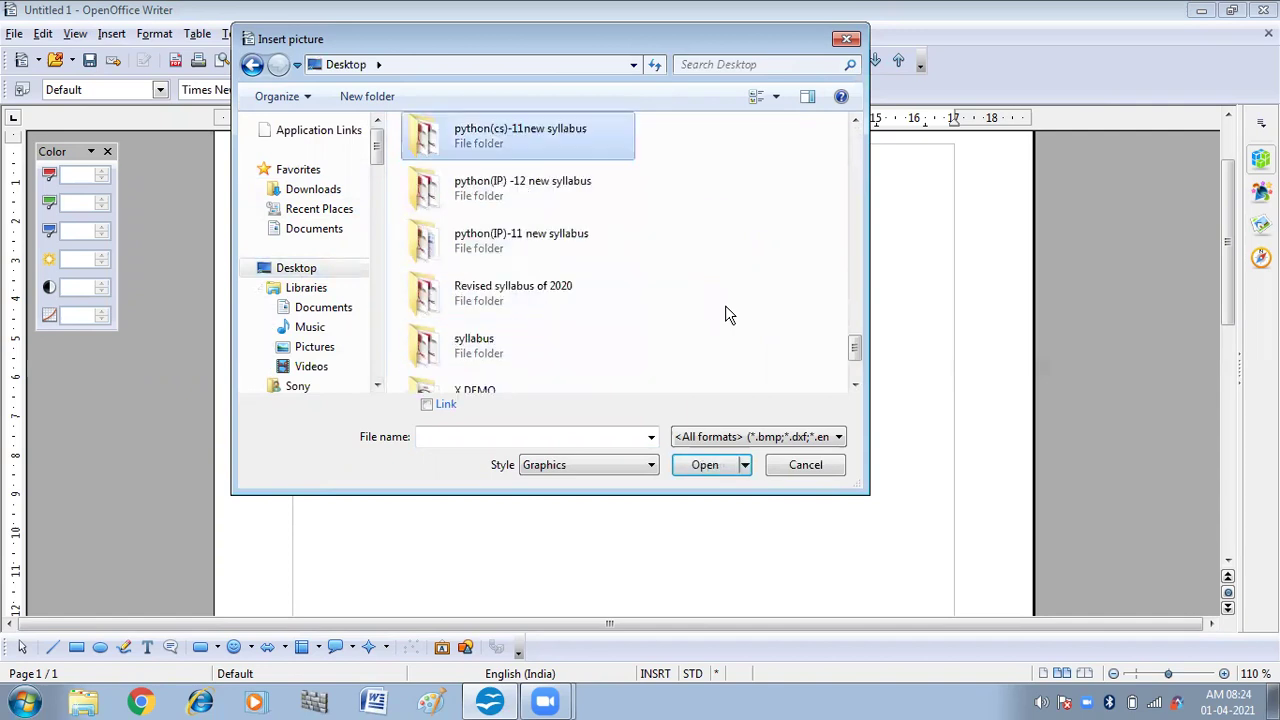
type("pic")
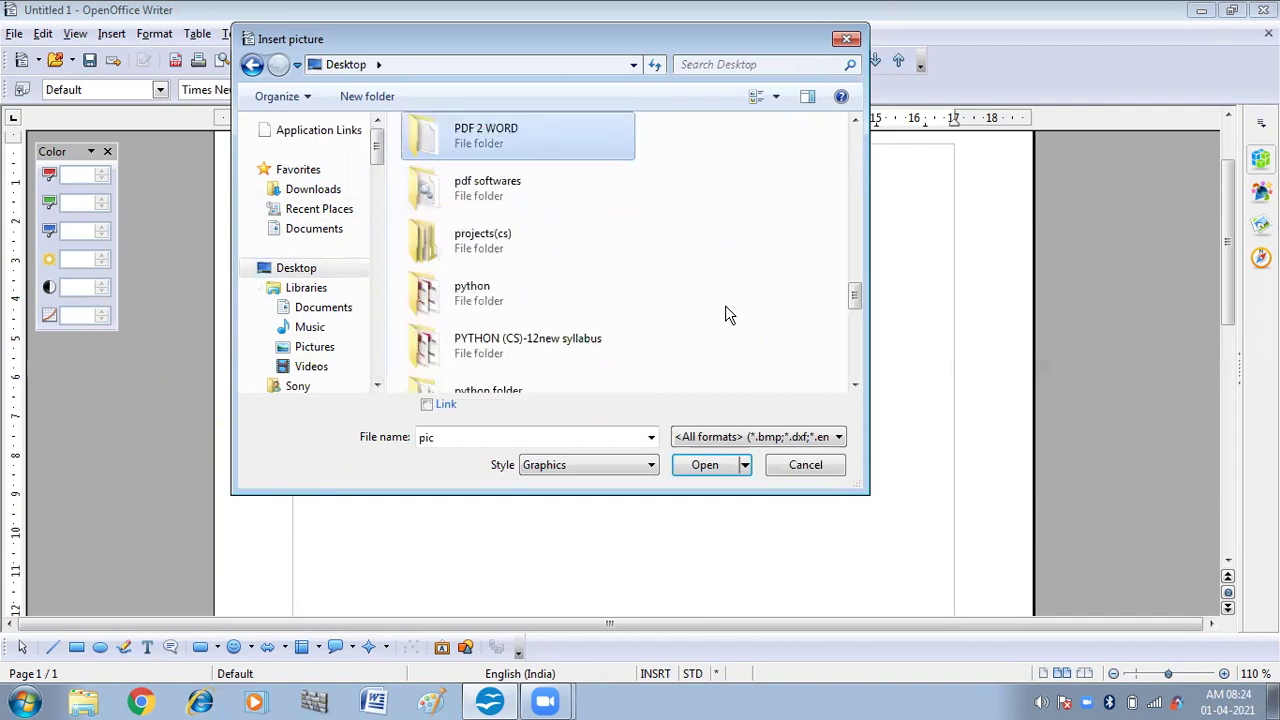
key("Down")
key("Down")
key("Down")
key("Down")
key("Down")
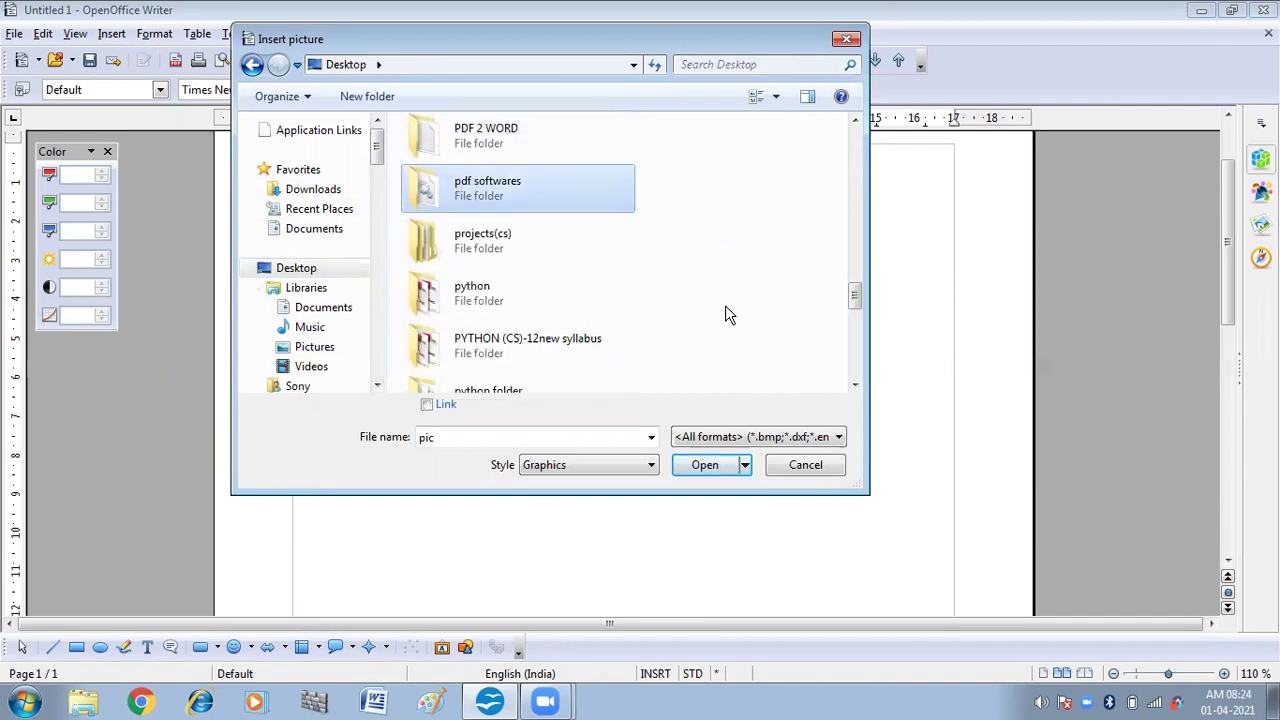
key("Down")
key("Down")
key("Down")
key("Down")
key("Down")
key("Down")
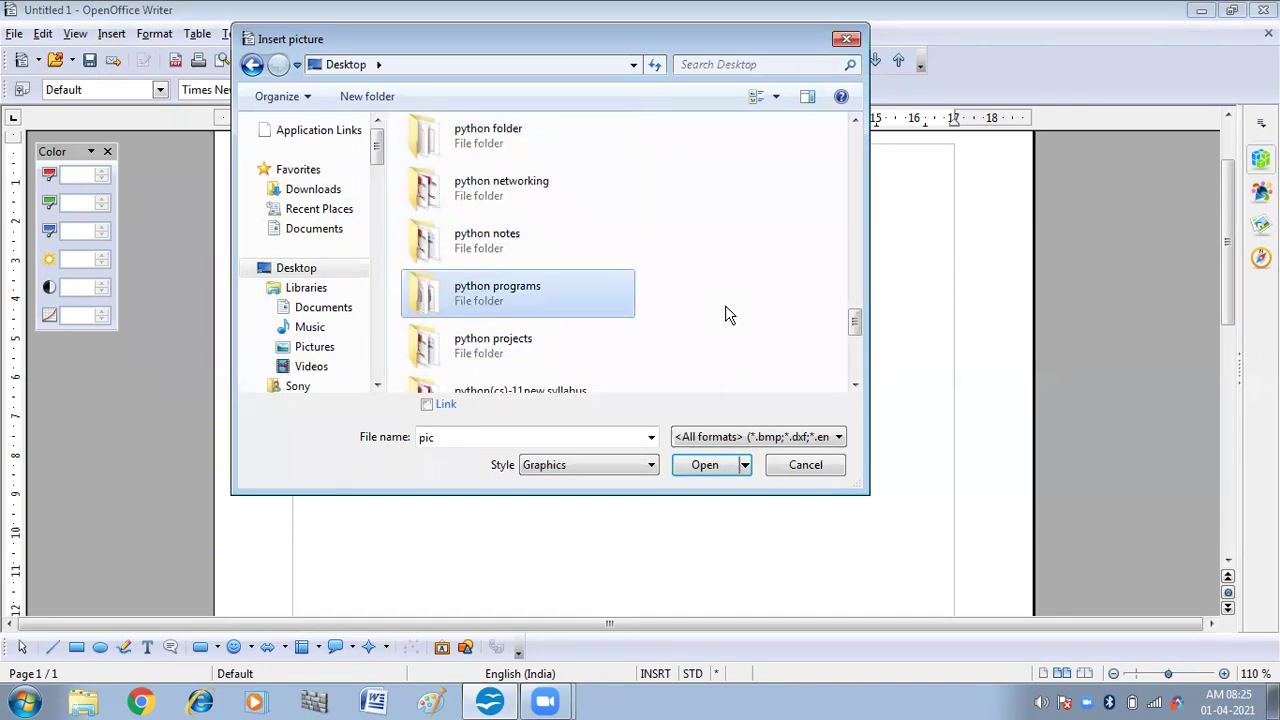
key("Up")
key("Up")
key("Up")
key("Up")
key("Up")
key("Up")
key("Up")
key("Up")
key("Up")
key("Up")
key("Down")
key("Down")
key("Down")
key("Down")
key("Down")
key("Down")
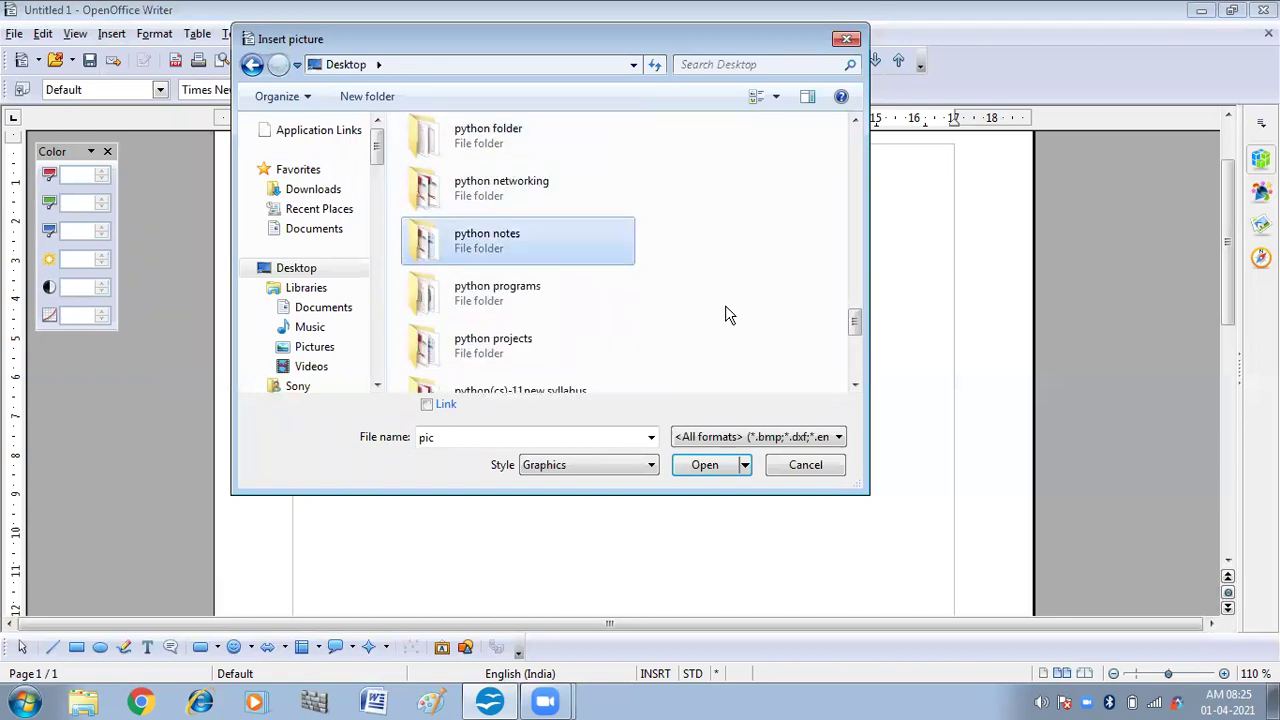
scroll(729, 247, "up", 10)
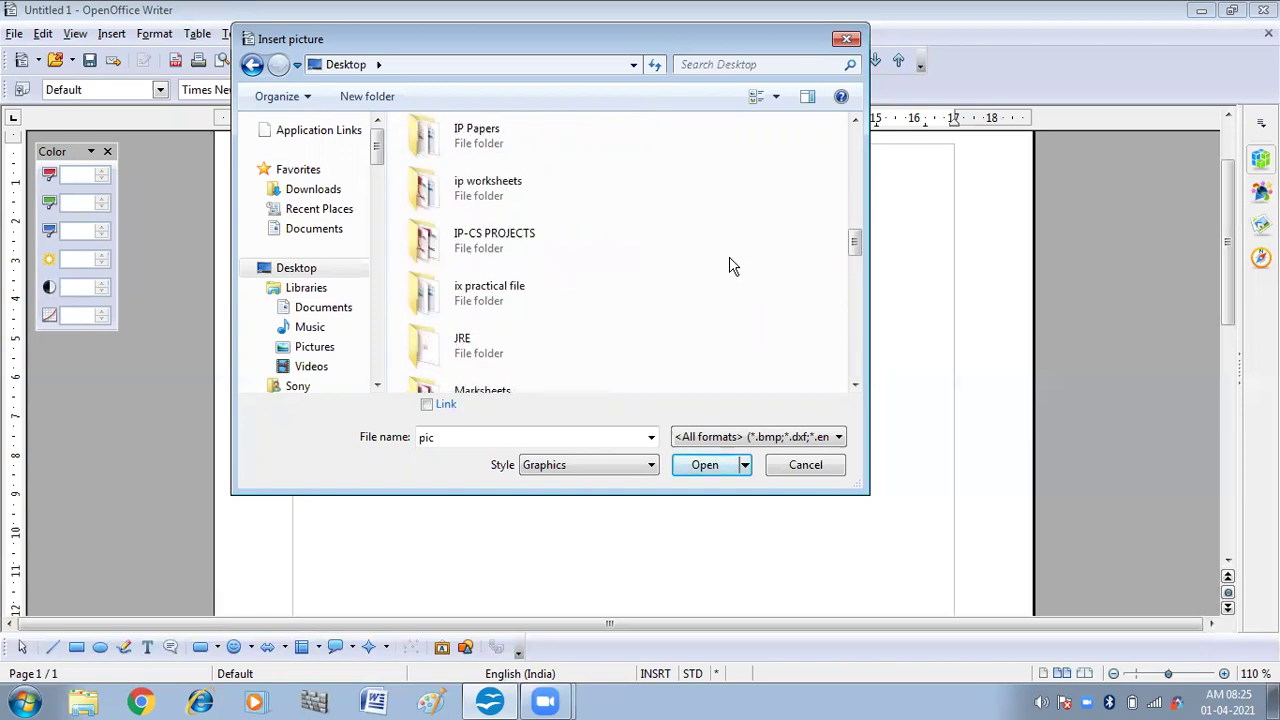
scroll(729, 265, "down", 15)
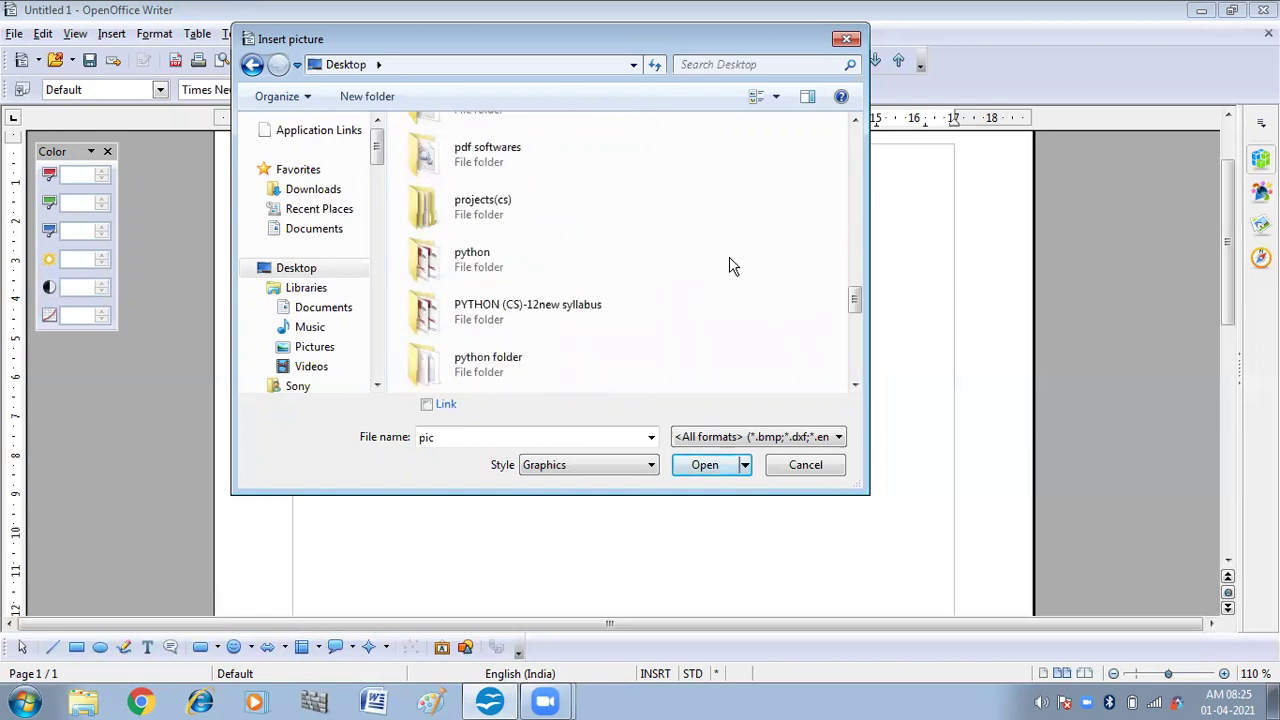
left_click(455, 373)
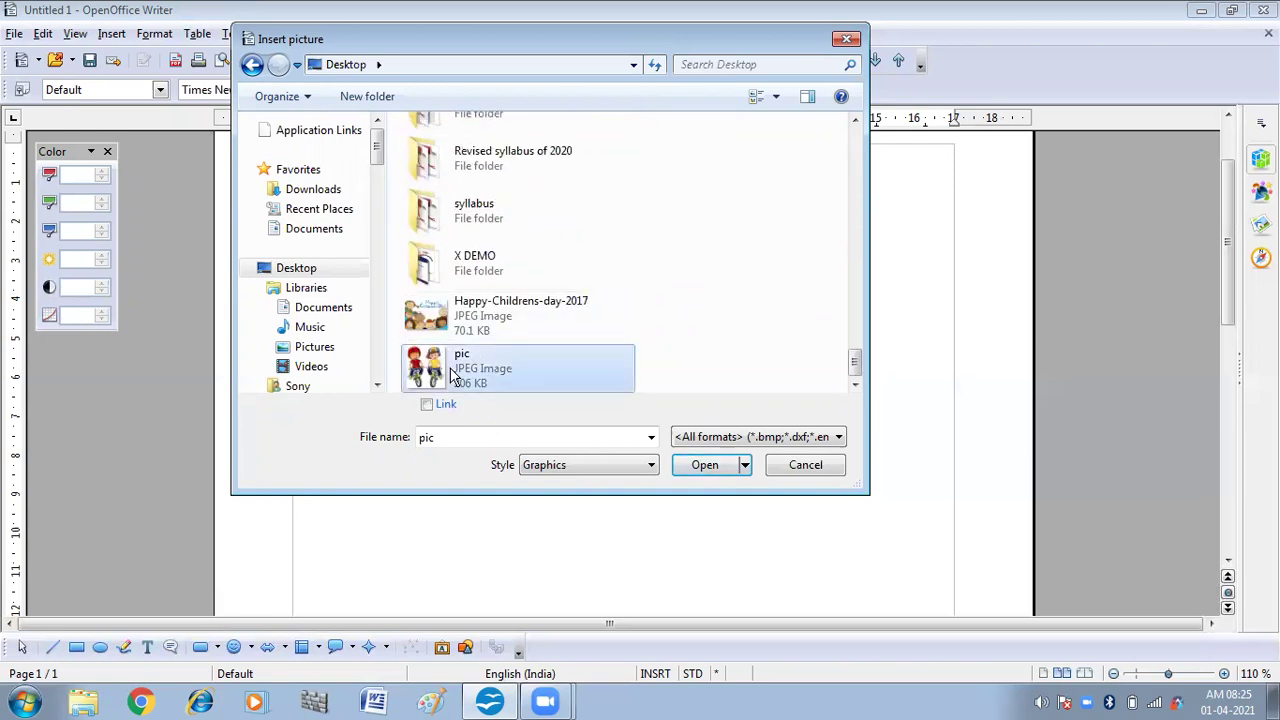
left_click(705, 467)
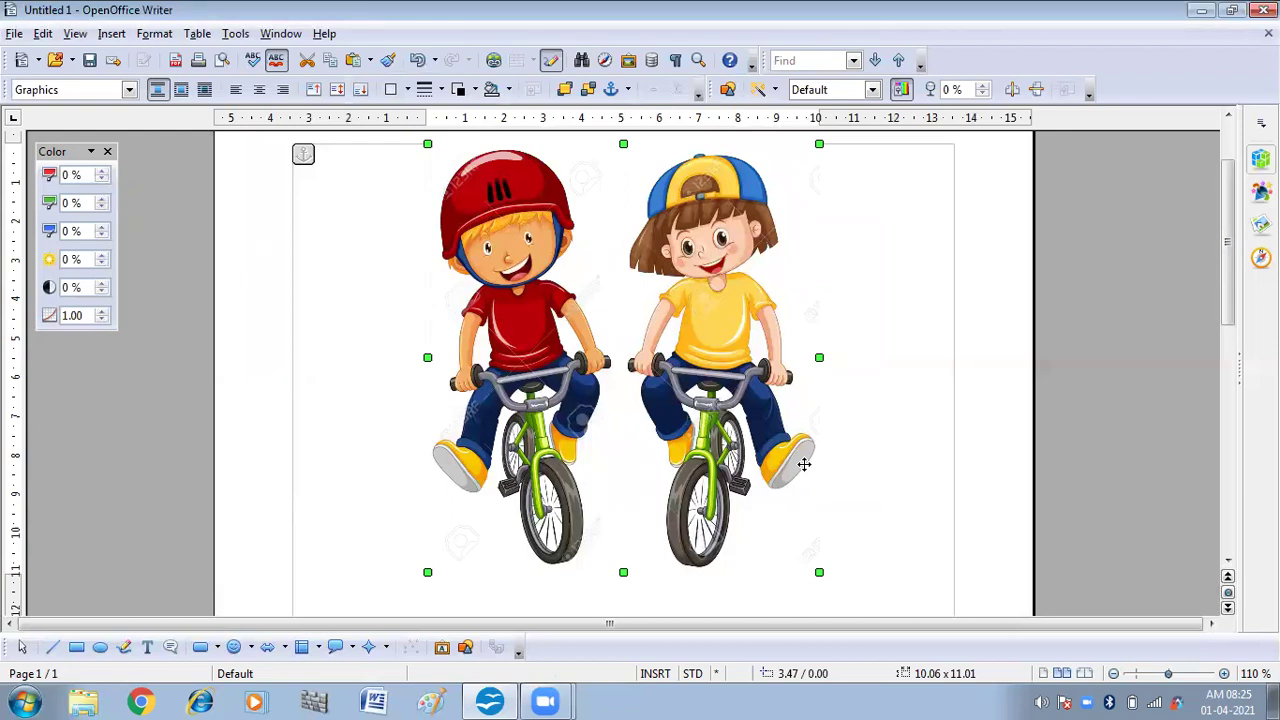
- Delete the inserted picture, switch to the Windows desktop and copy the image file pic
key("Delete")
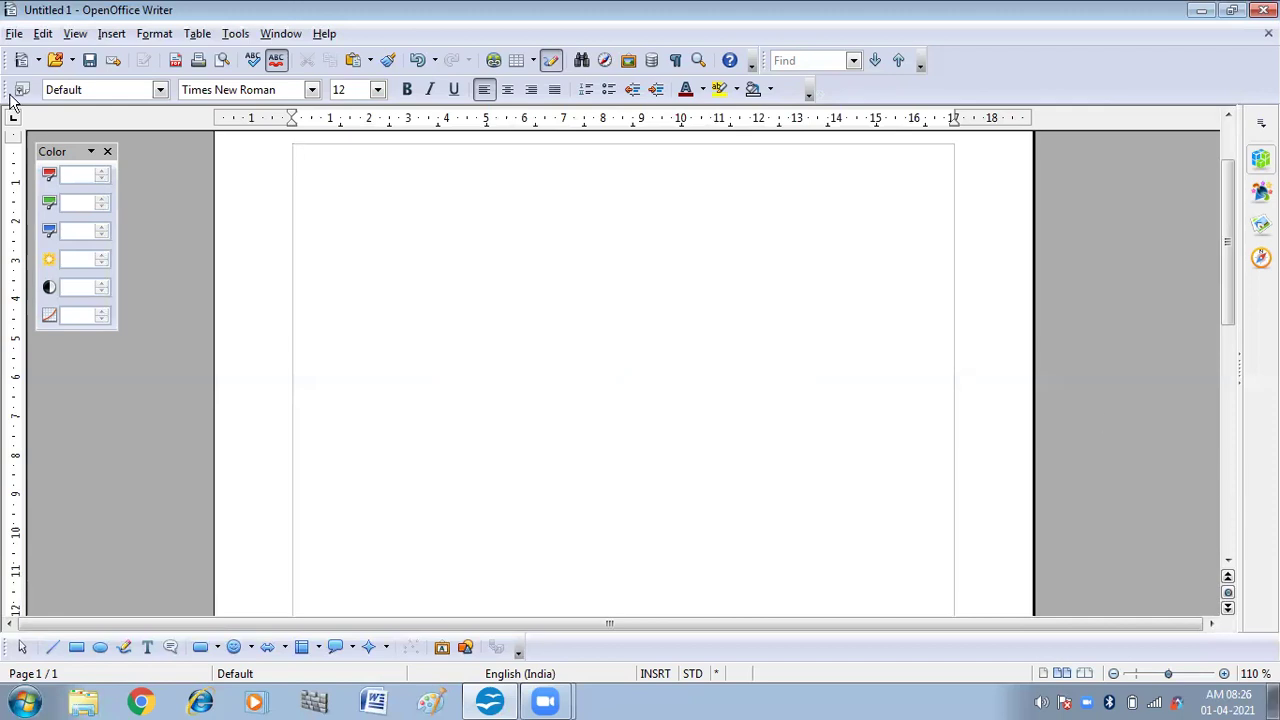
left_click(1203, 17)
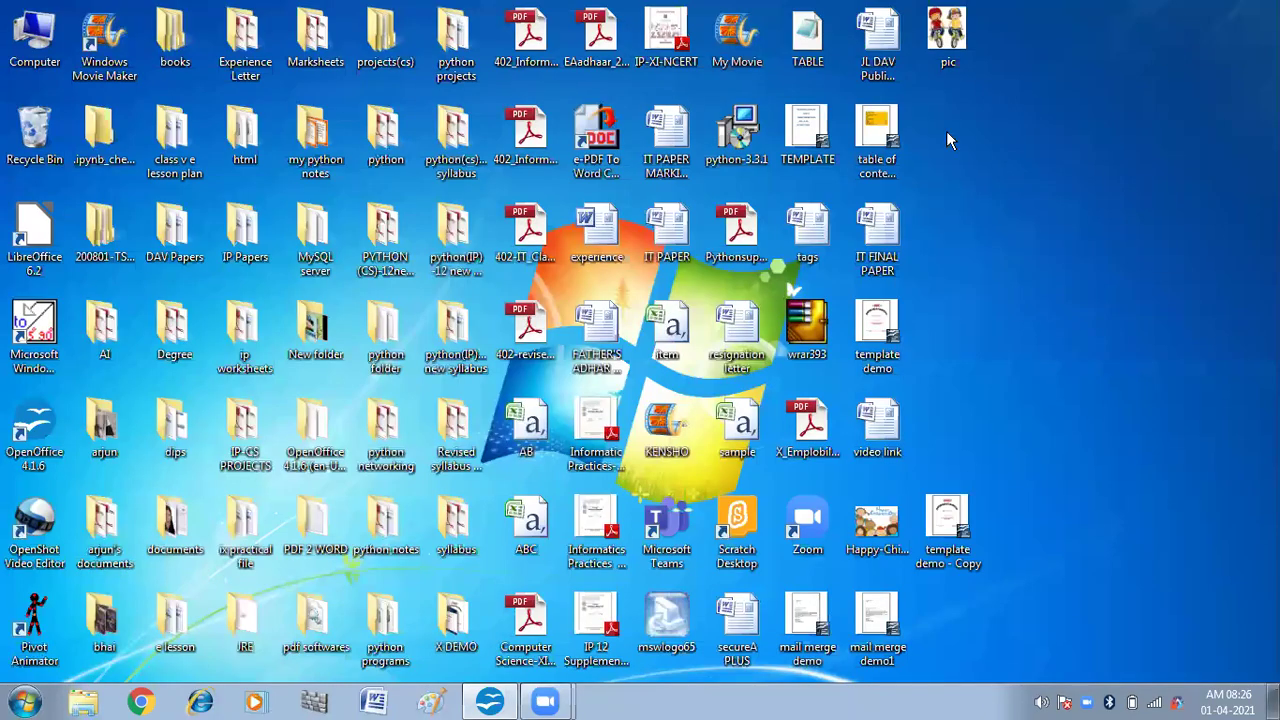
left_click(962, 32)
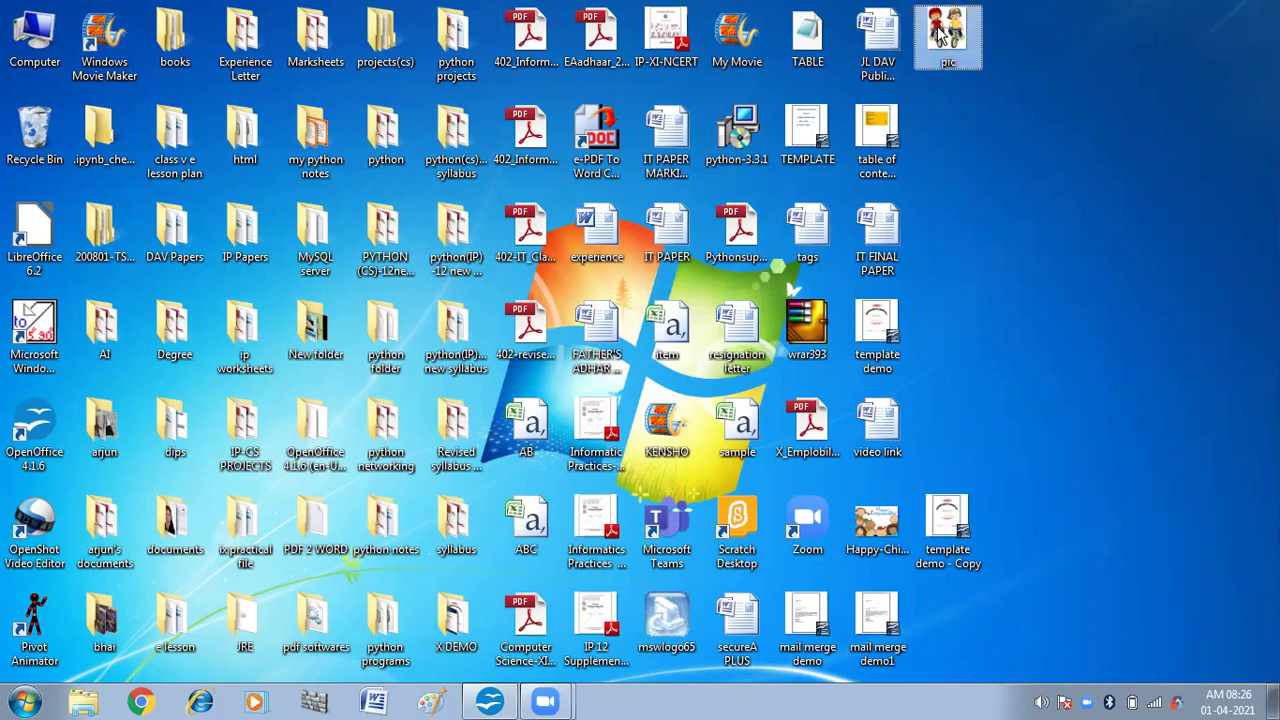
mouse_move(939, 36)
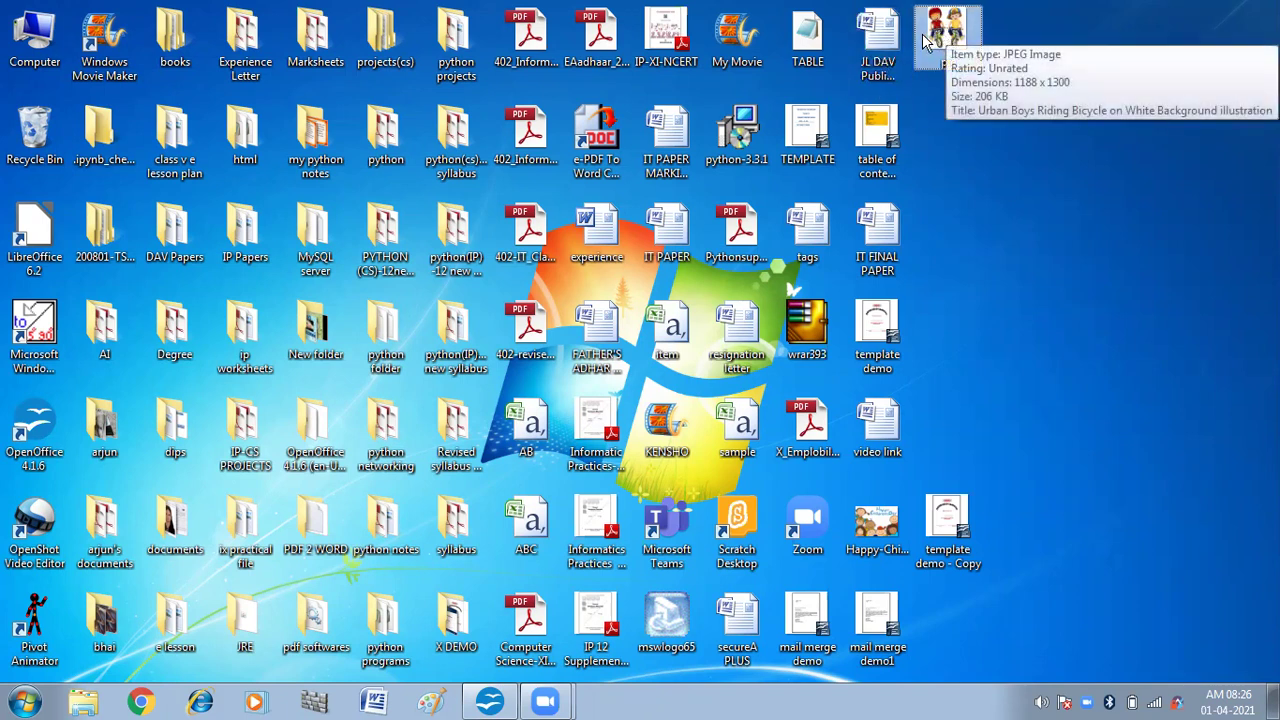
right_click(930, 33)
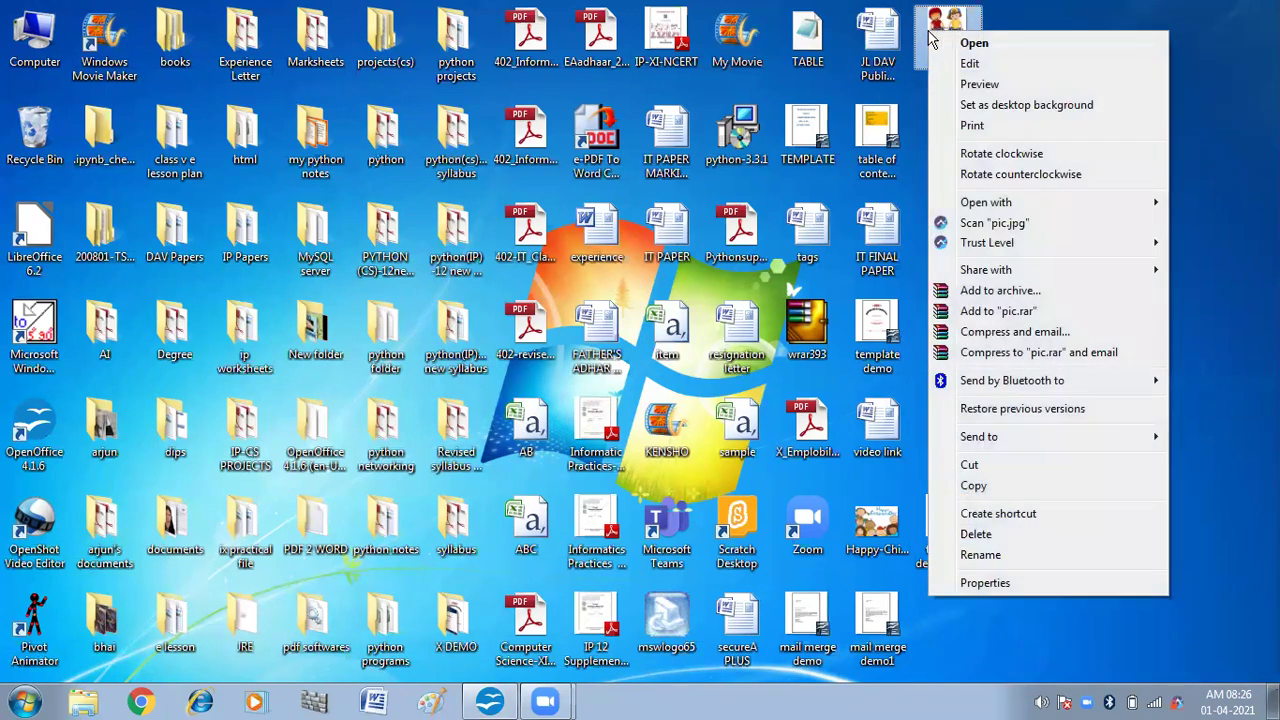
left_click(968, 488)
- Switch back to OpenOffice Writer, paste the copied image into the document, and delete it again
mouse_move(490, 702)
left_click(484, 660)
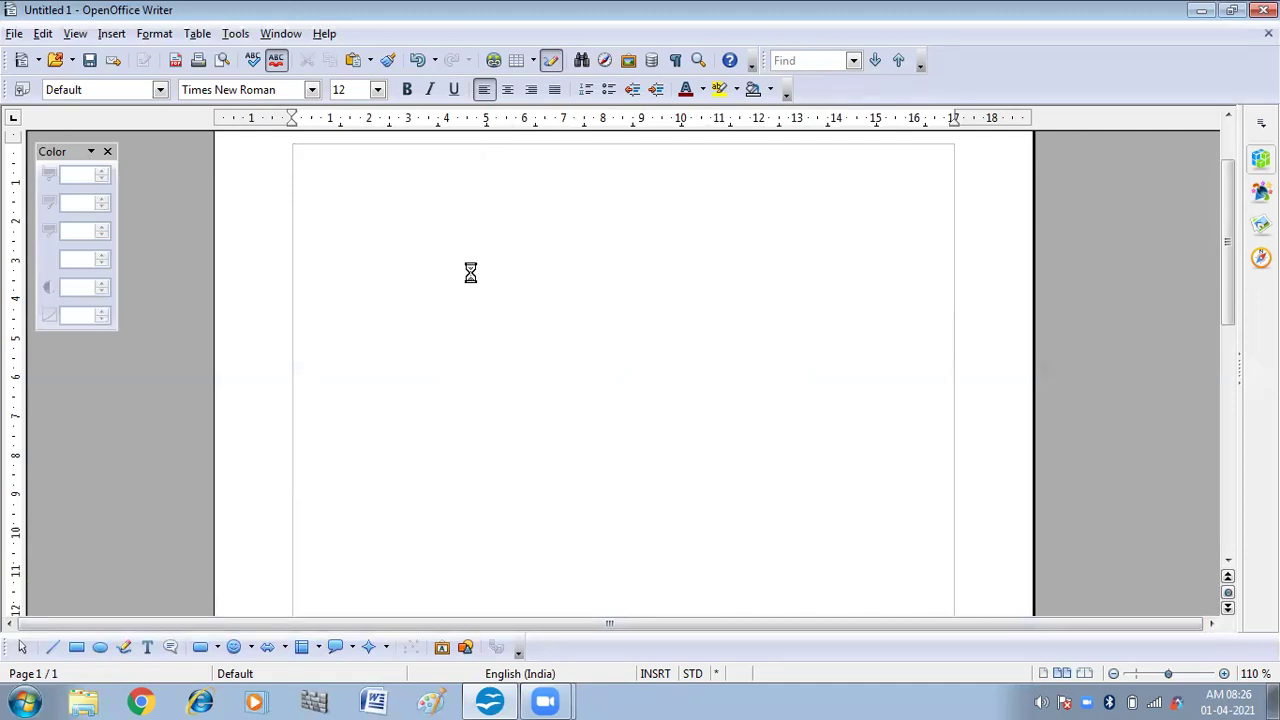
key("ctrl+v")
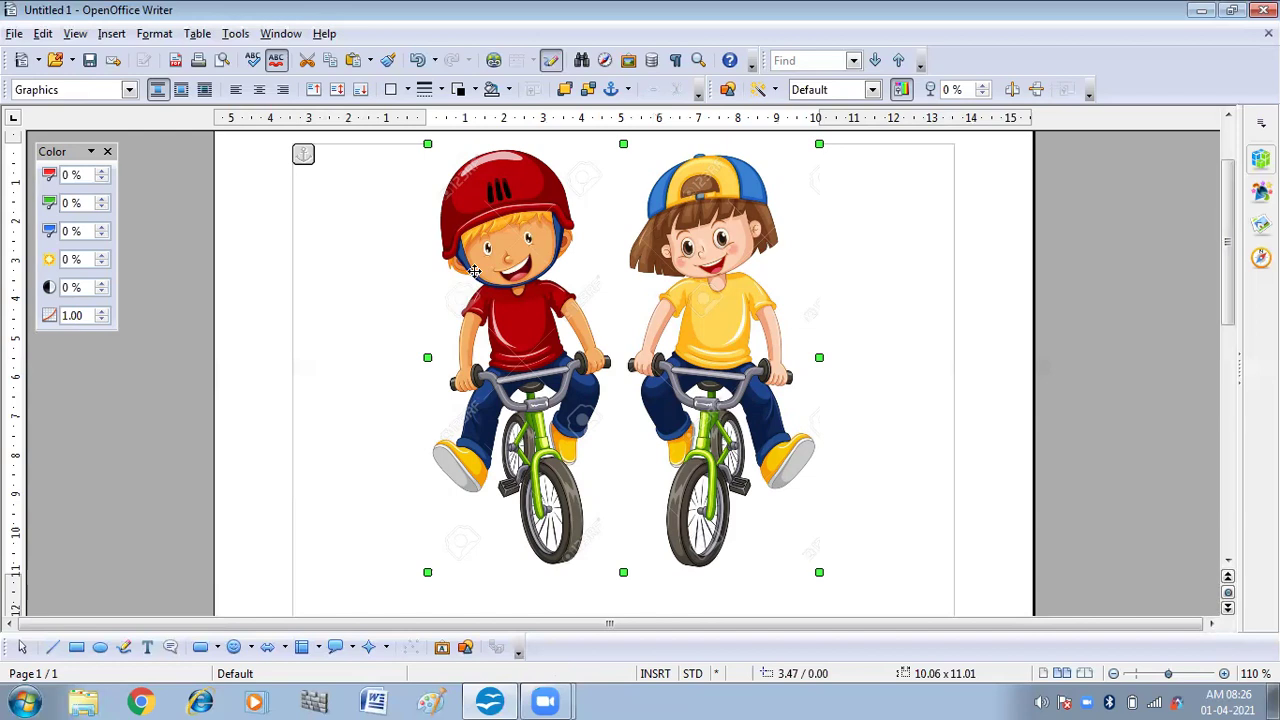
key("Delete")
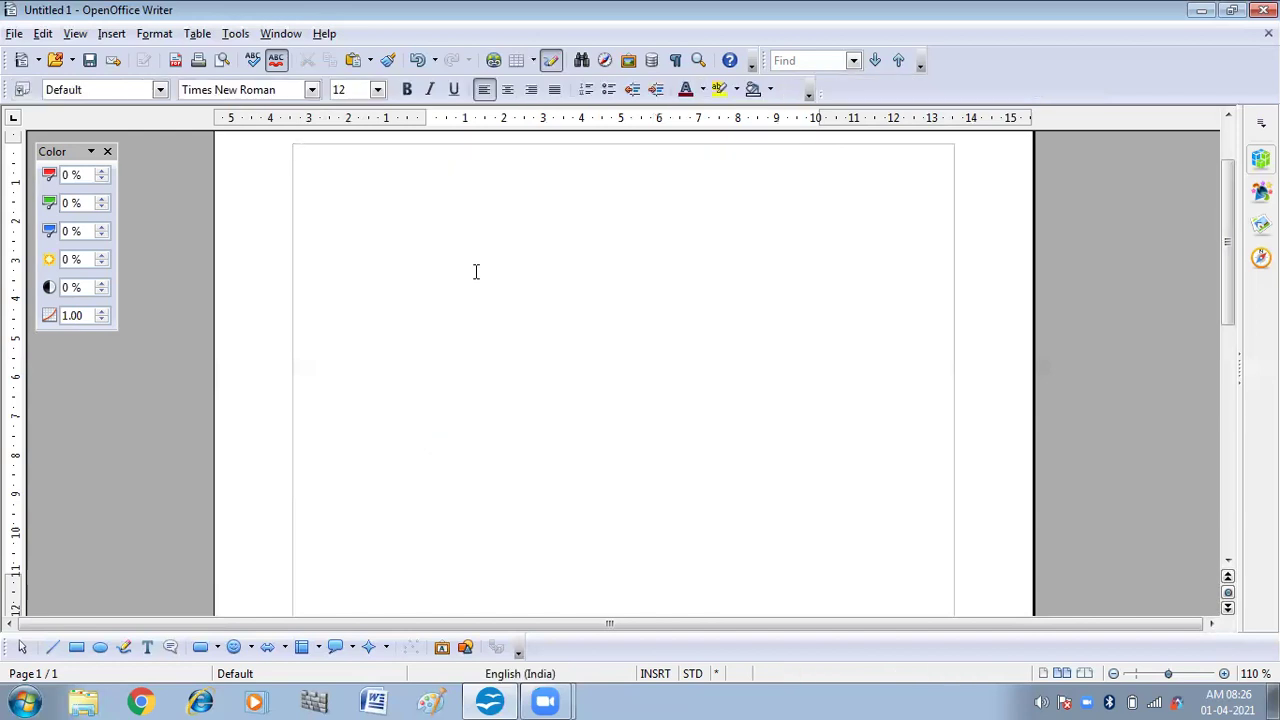
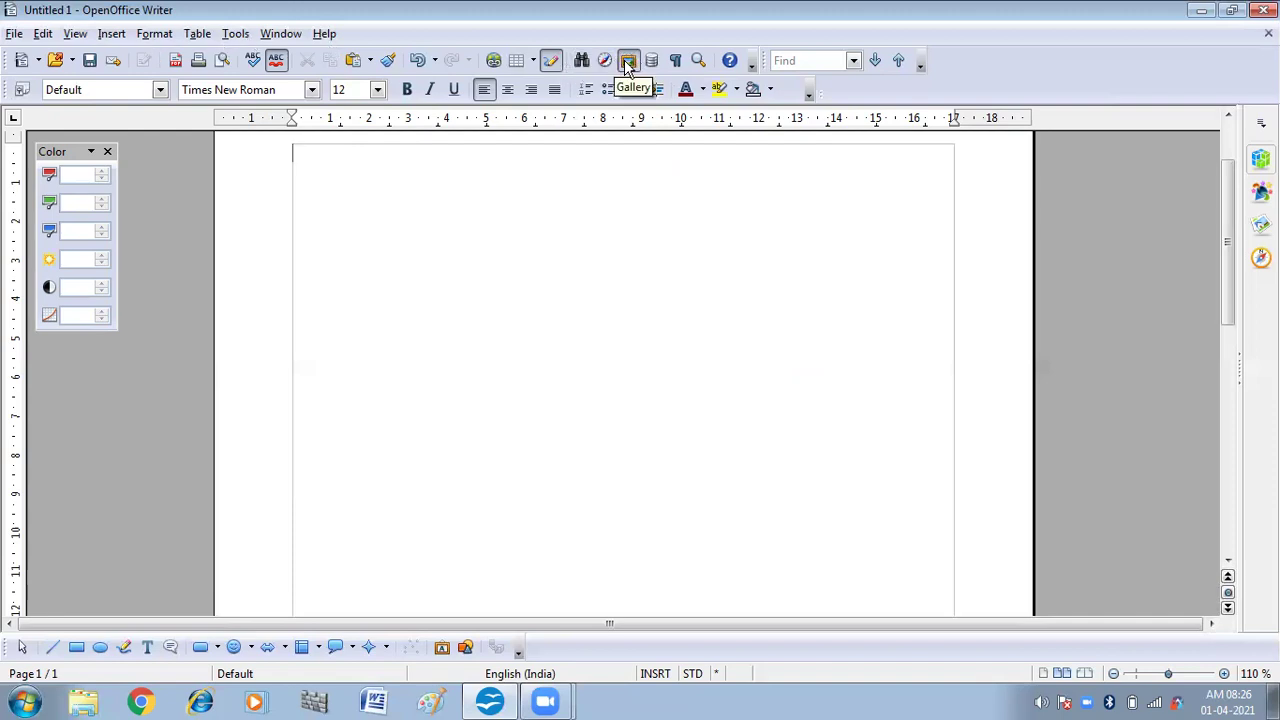
- Show the Gallery's Computers theme and close the floating Color toolbar
left_click(628, 61)
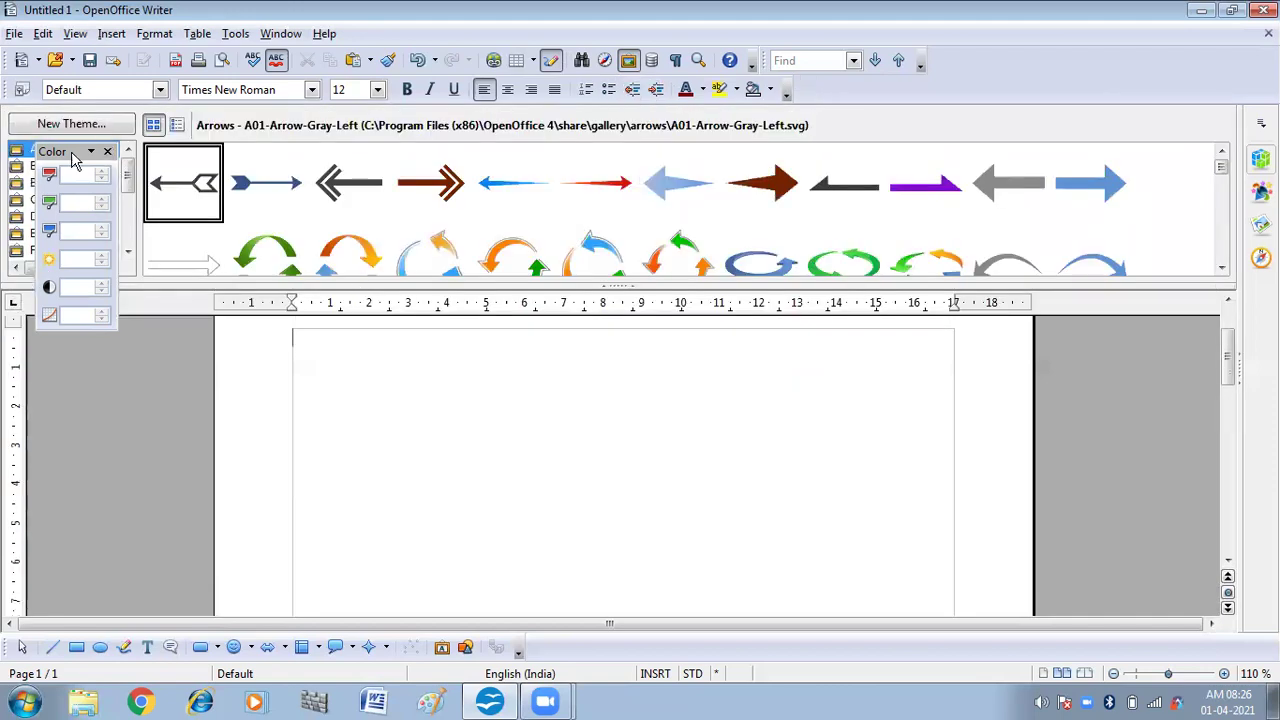
left_click(107, 151)
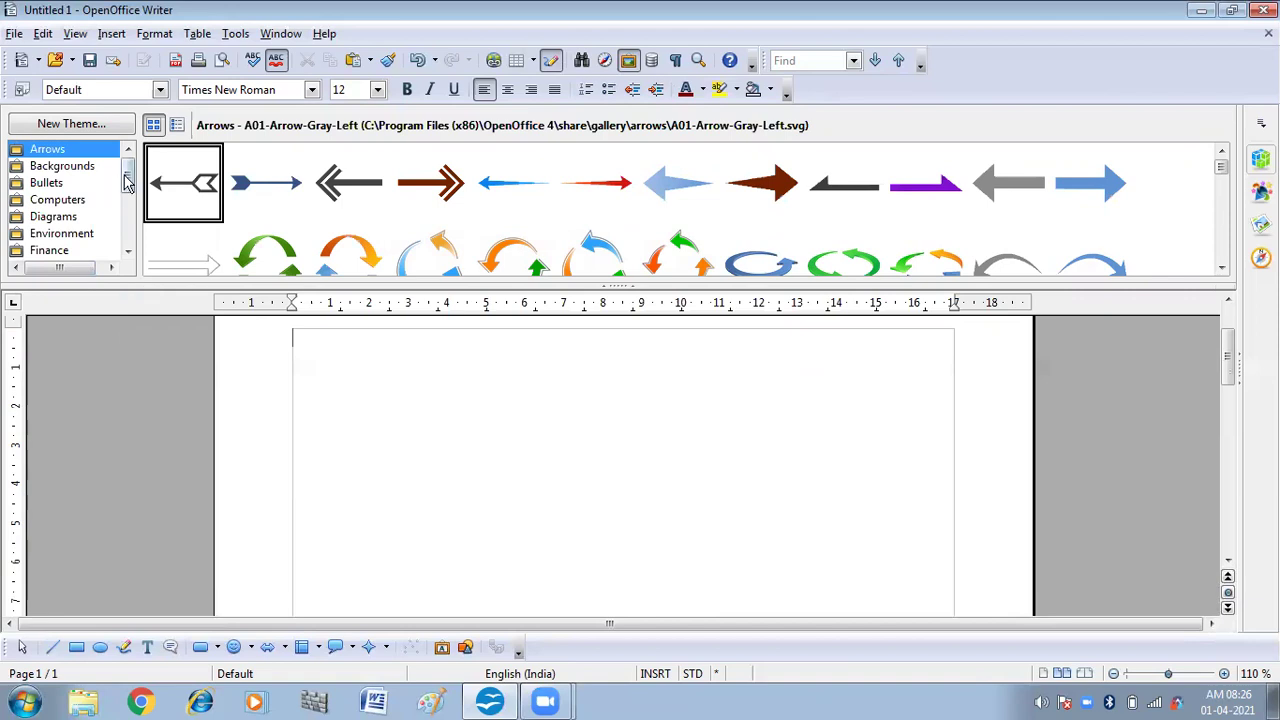
mouse_move(127, 183)
left_mouse_down()
mouse_move(127, 205)
mouse_move(127, 183)
left_mouse_up()
left_click(57, 202)
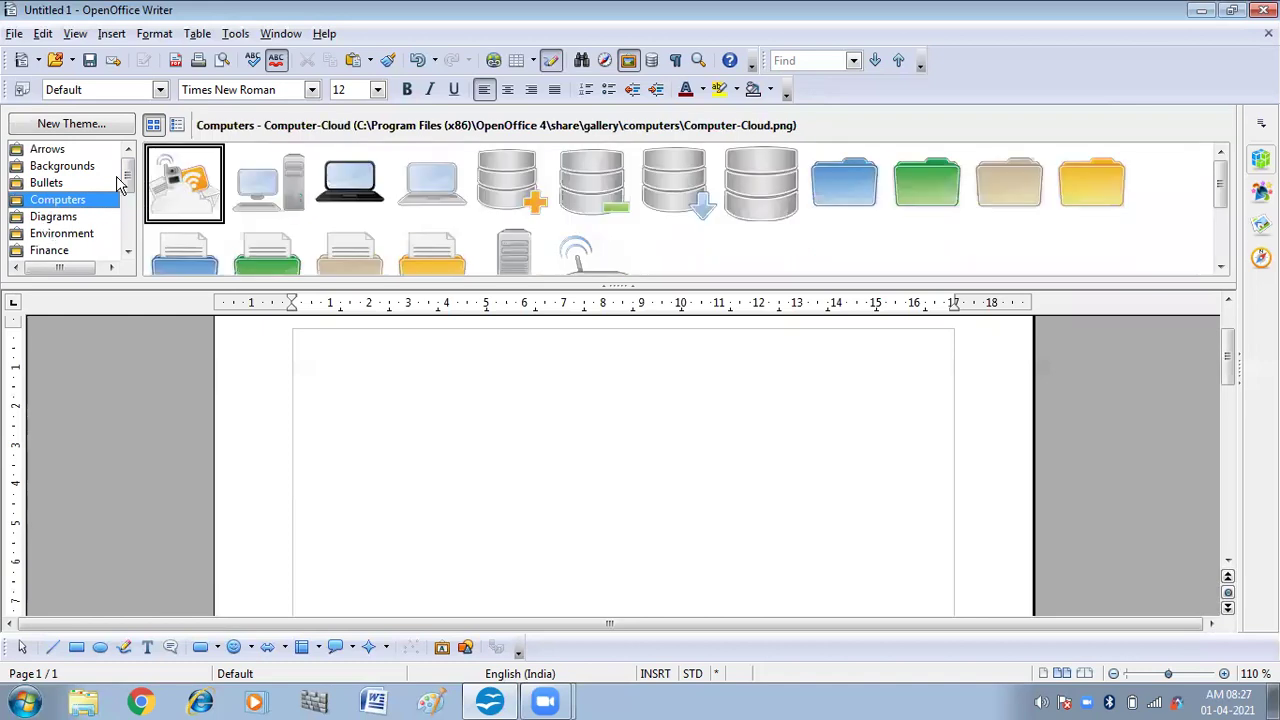
mouse_move(128, 176)
left_mouse_down()
mouse_move(130, 232)
mouse_move(128, 178)
left_mouse_up()
- Place the Computer-Laptop-Black picture from the Gallery's Computers theme into the document
left_click(341, 182)
left_click_drag(341, 182, 420, 433)
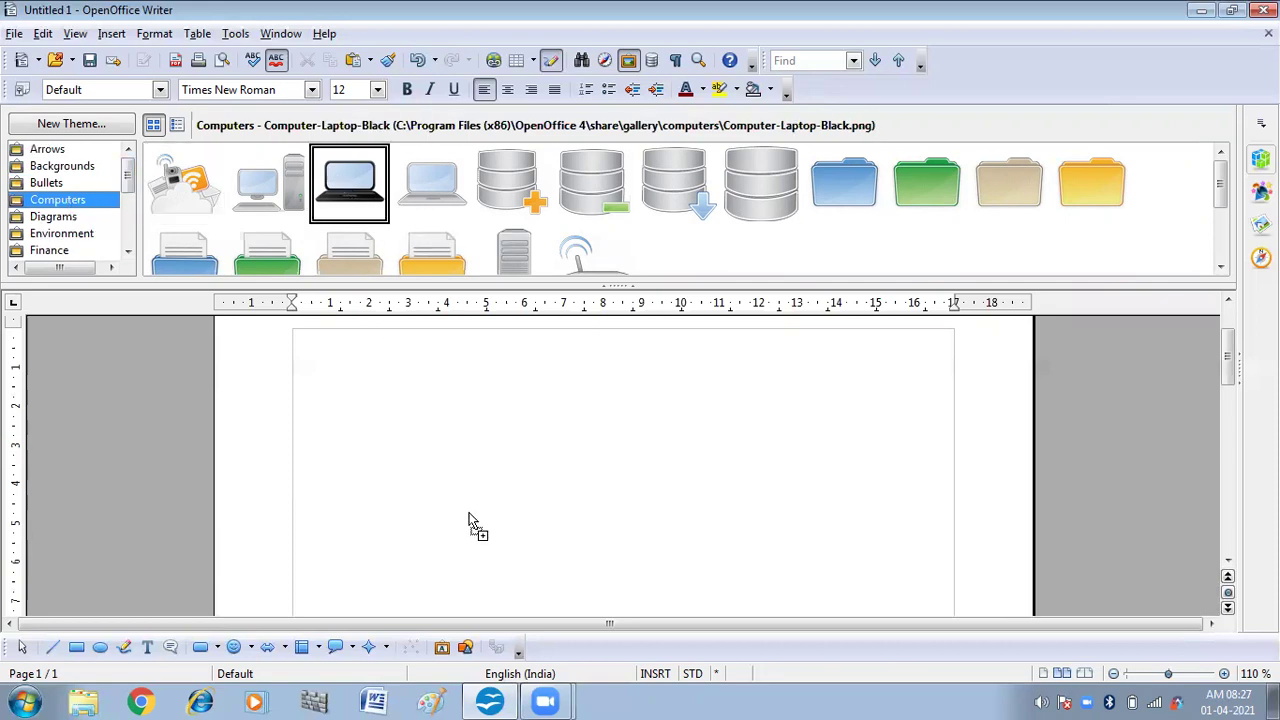
left_click_drag(470, 522, 471, 516)
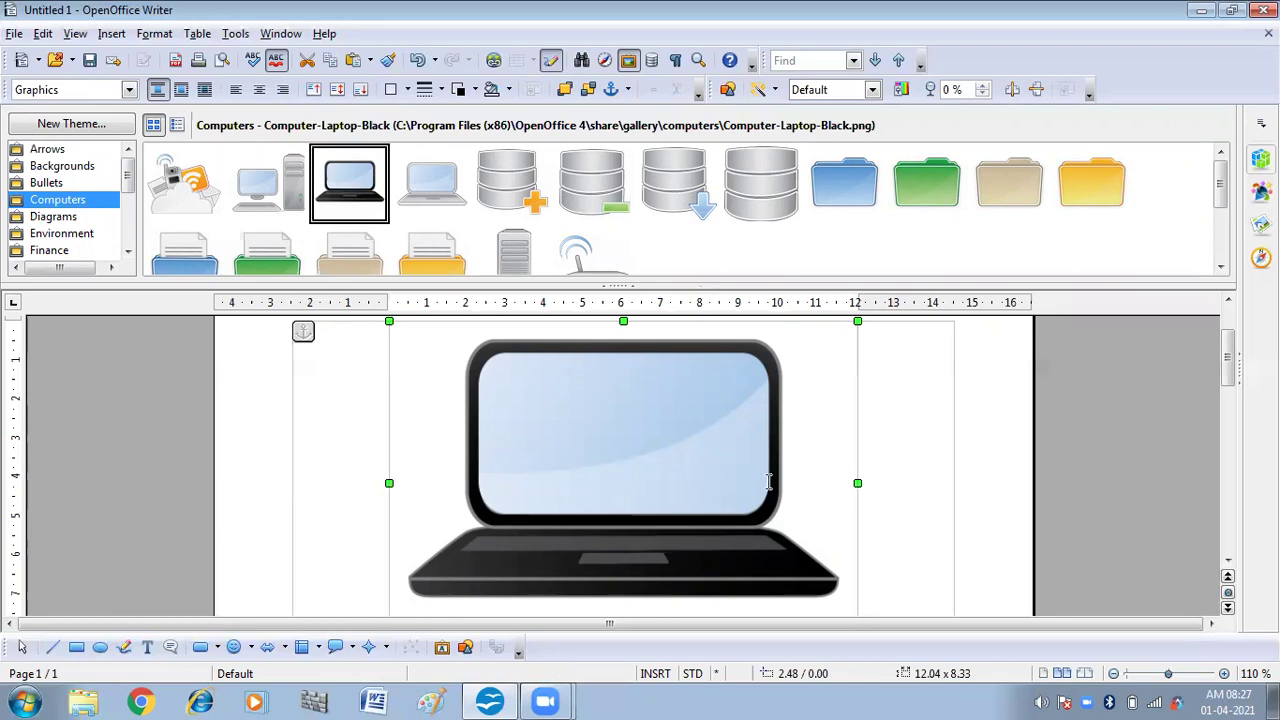
- Show the insert options for the Computer-Laptop-Silver picture in the Gallery
right_click(437, 186)
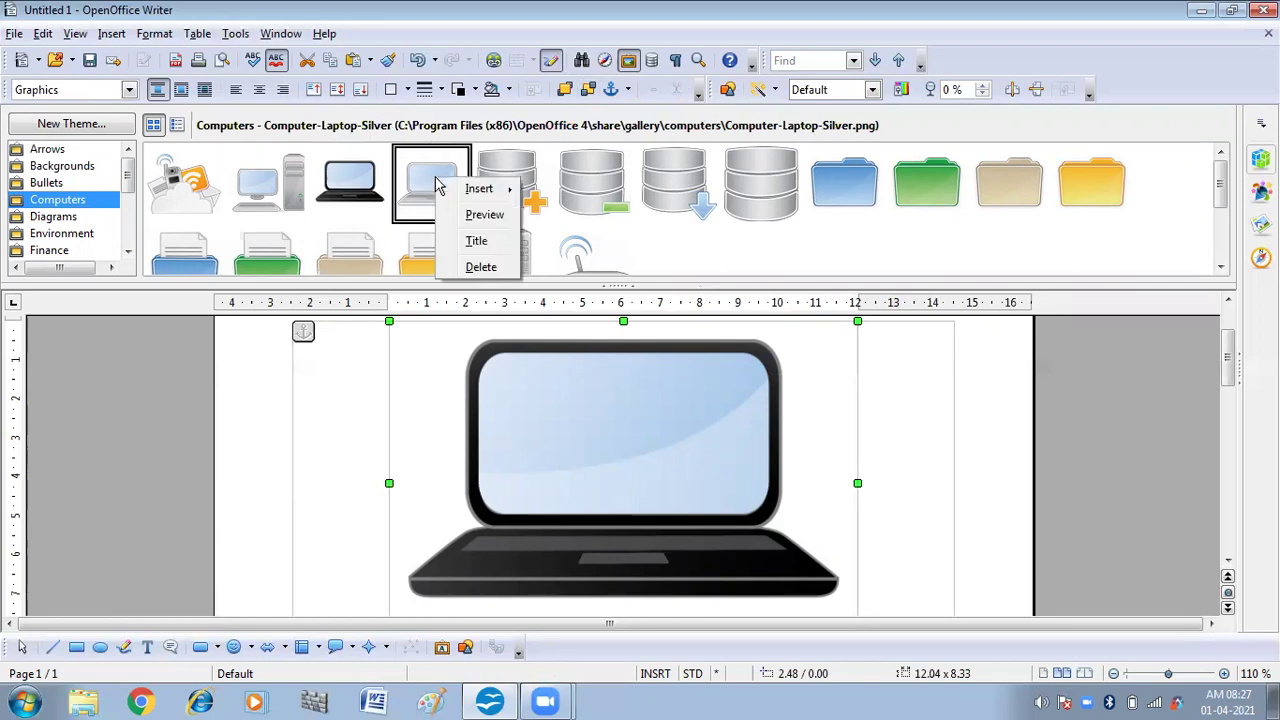
mouse_move(479, 192)
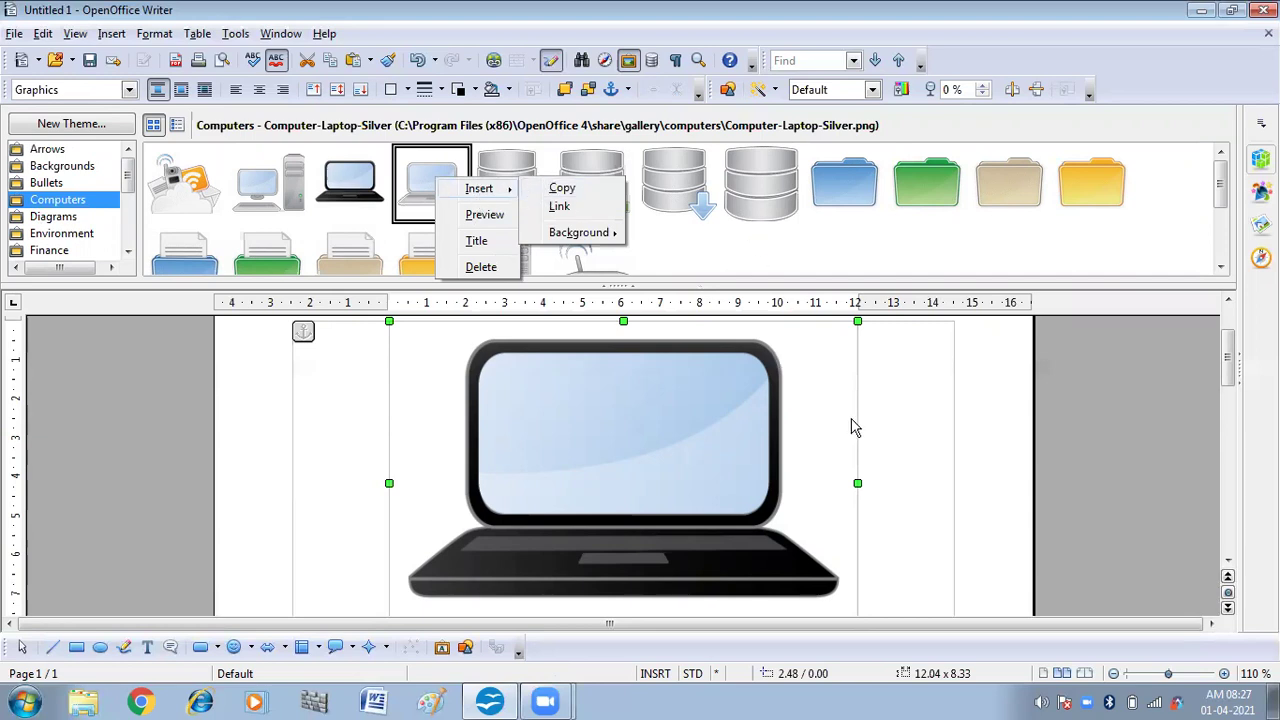
left_click(908, 416)
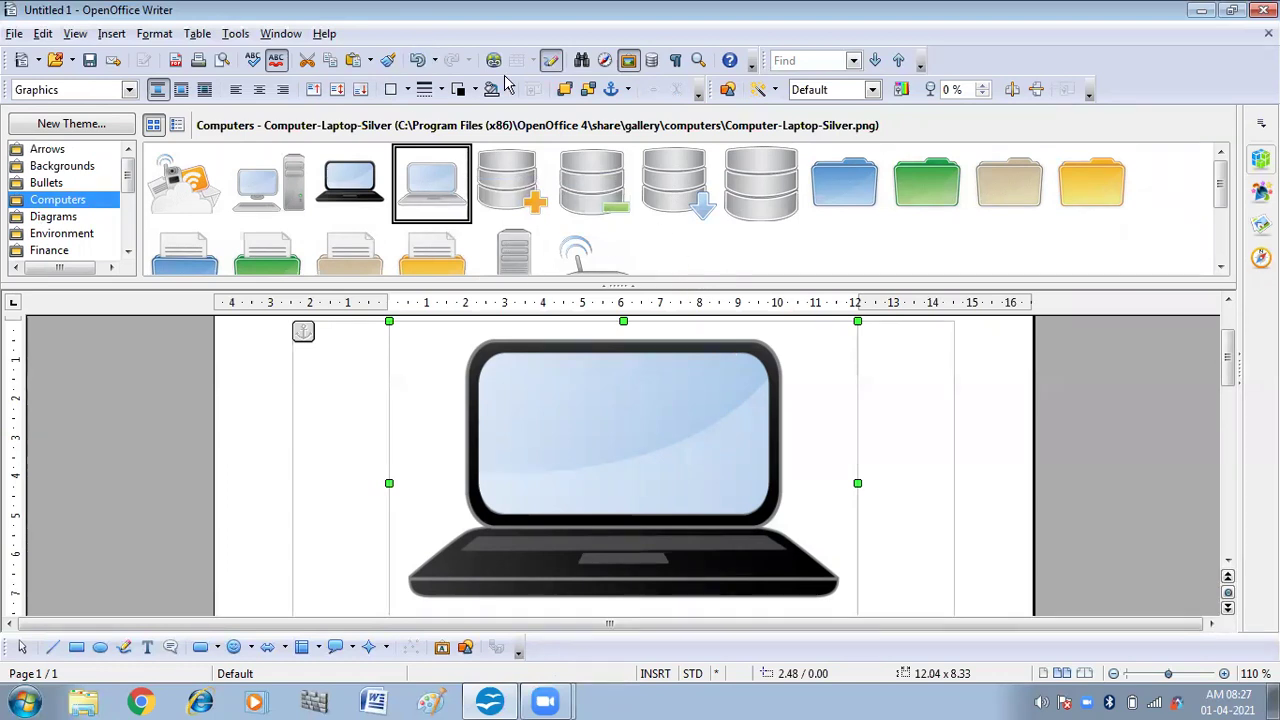
- Hide the Gallery and delete the laptop picture from the document
left_click(630, 61)
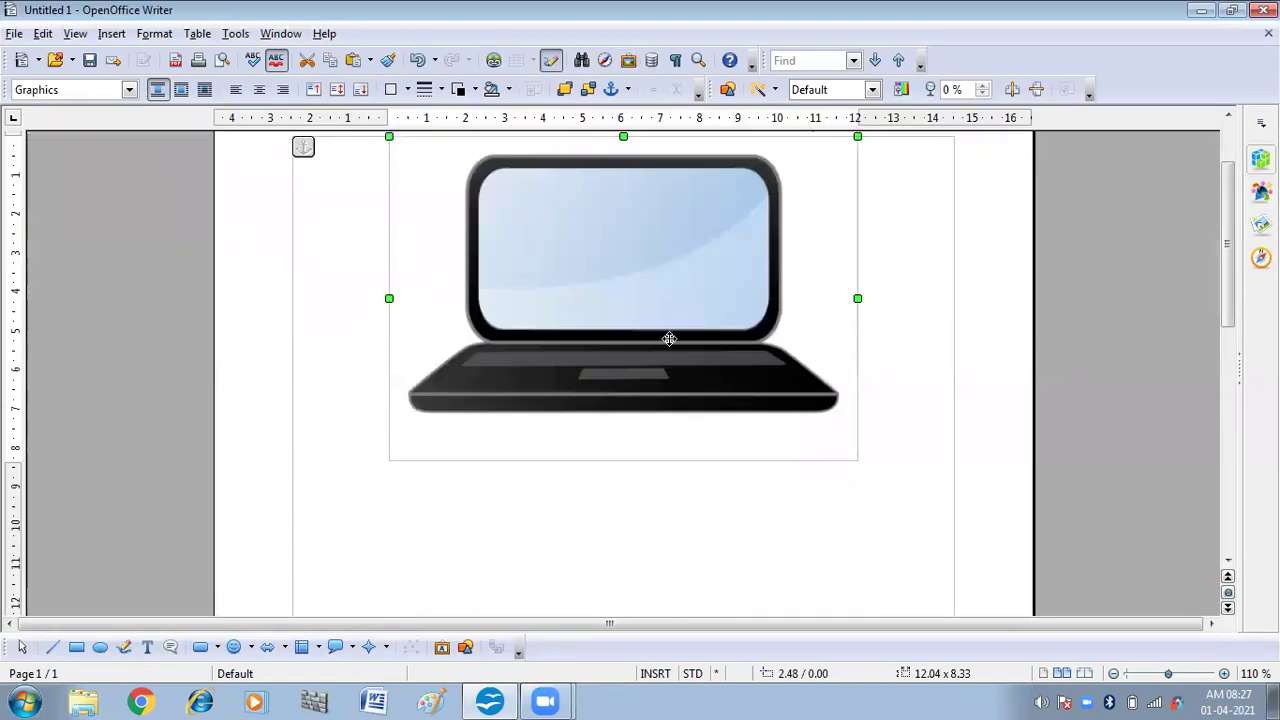
scroll(699, 291, "up", 2)
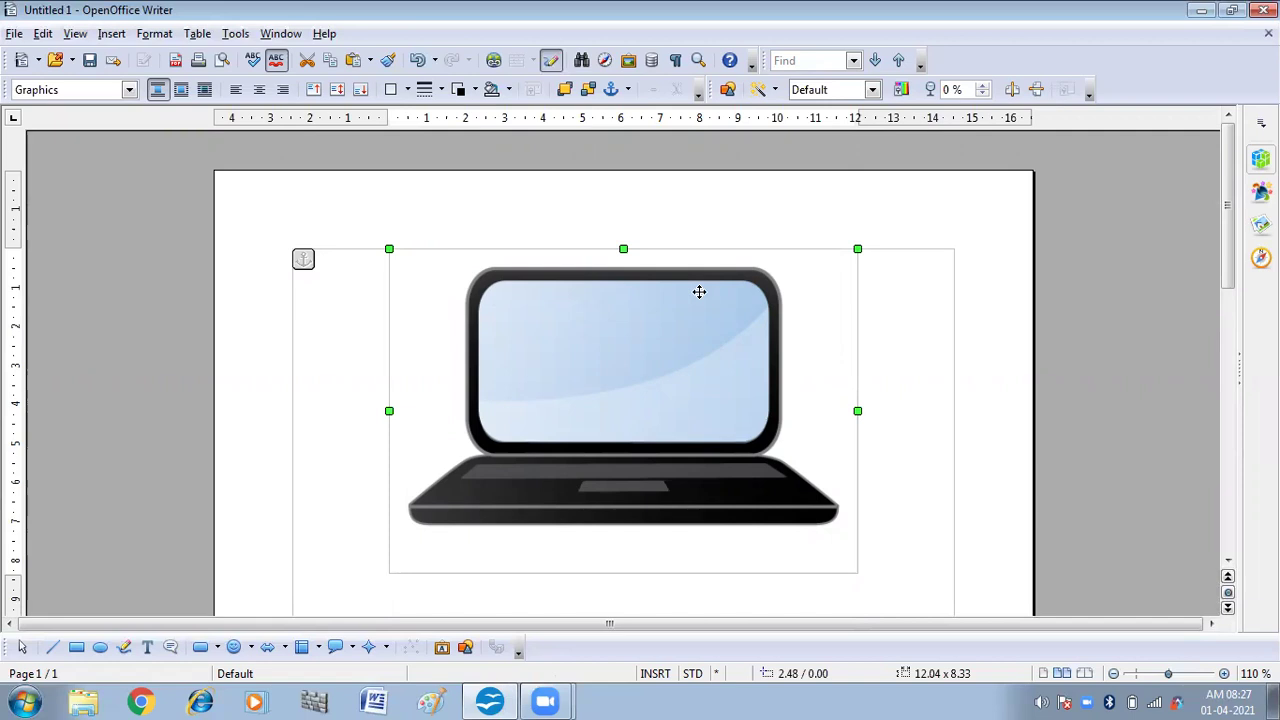
key("Delete")
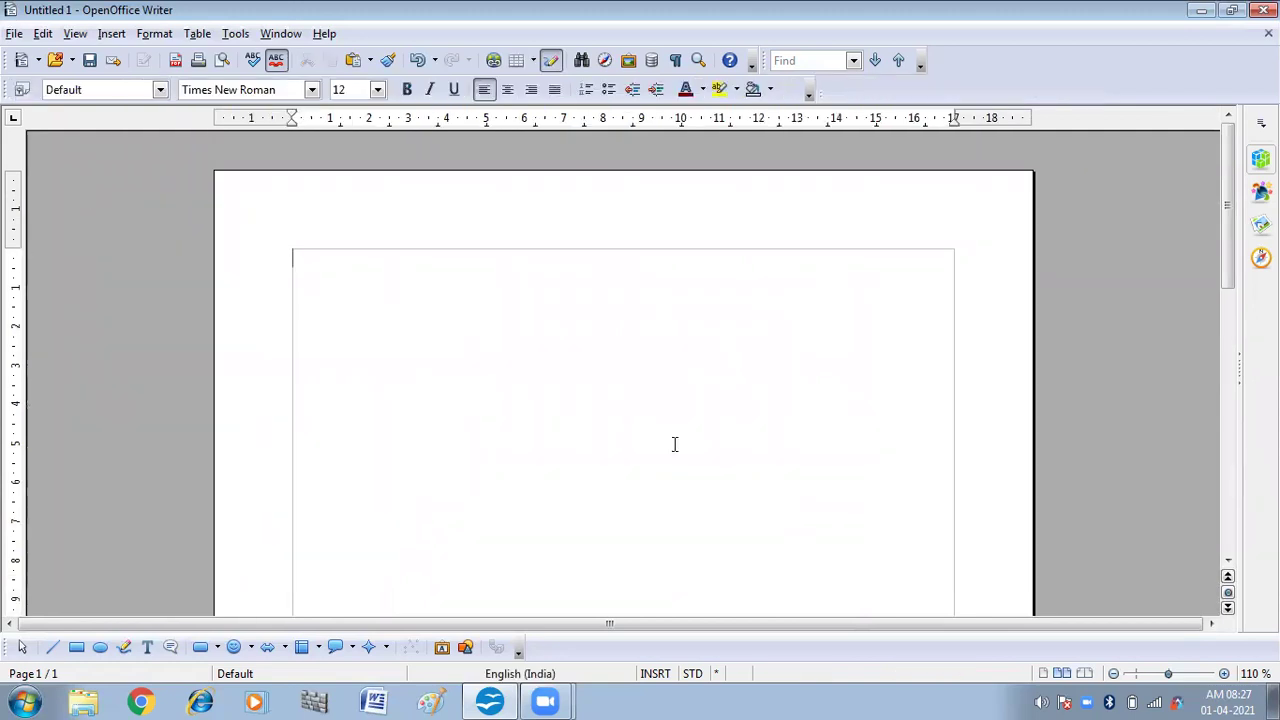
- Show the Windows desktop, return to OpenOffice Writer and paste the copied image pic into the document
left_click(1201, 10)
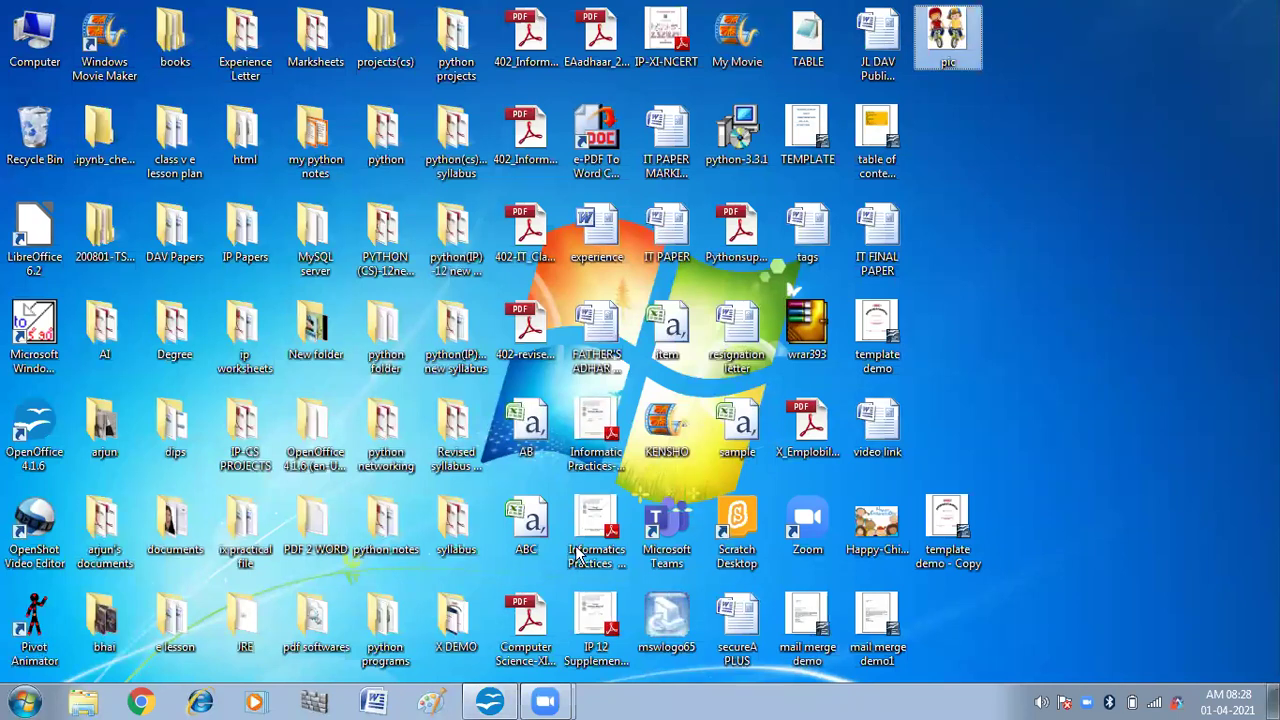
mouse_move(497, 705)
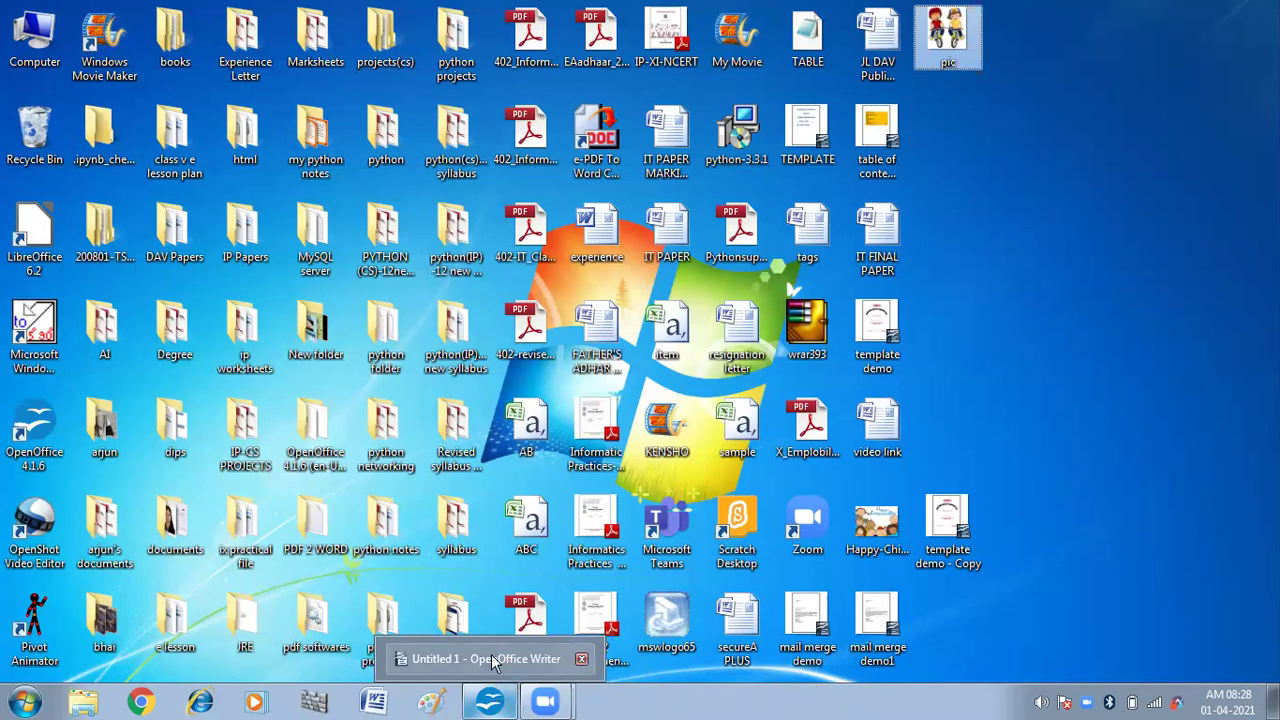
left_click(489, 661)
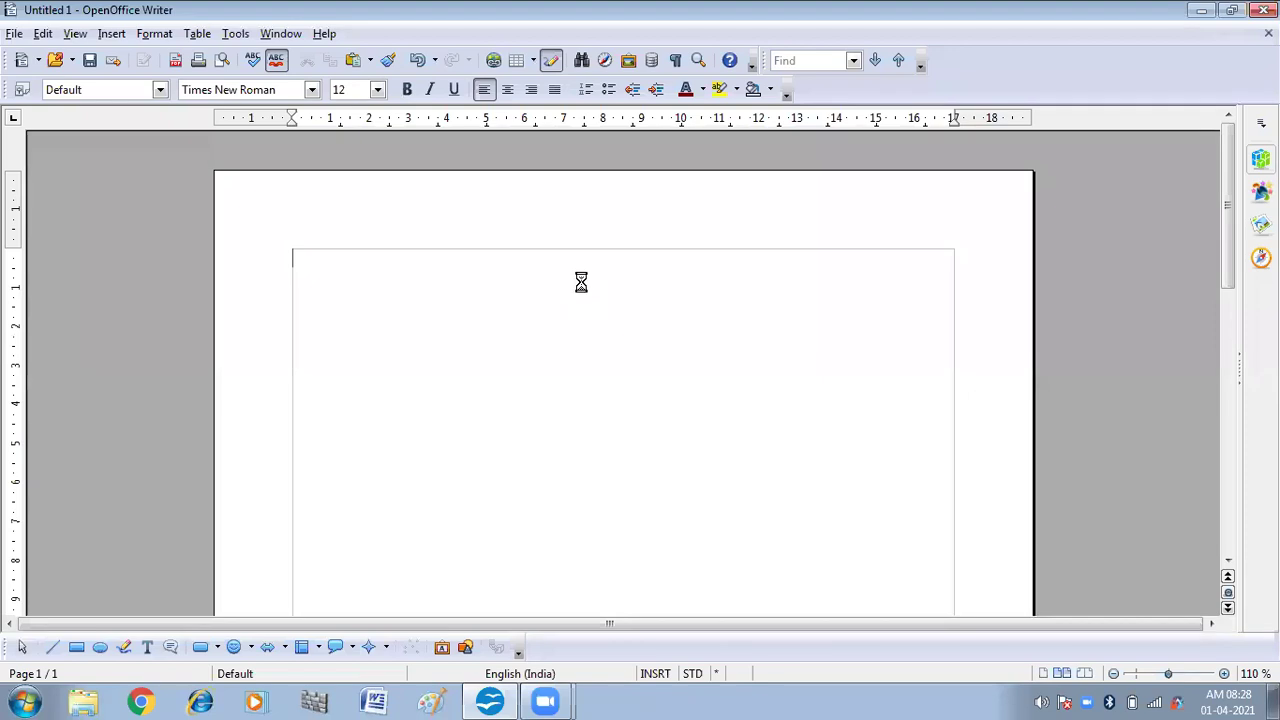
key("ctrl+v")
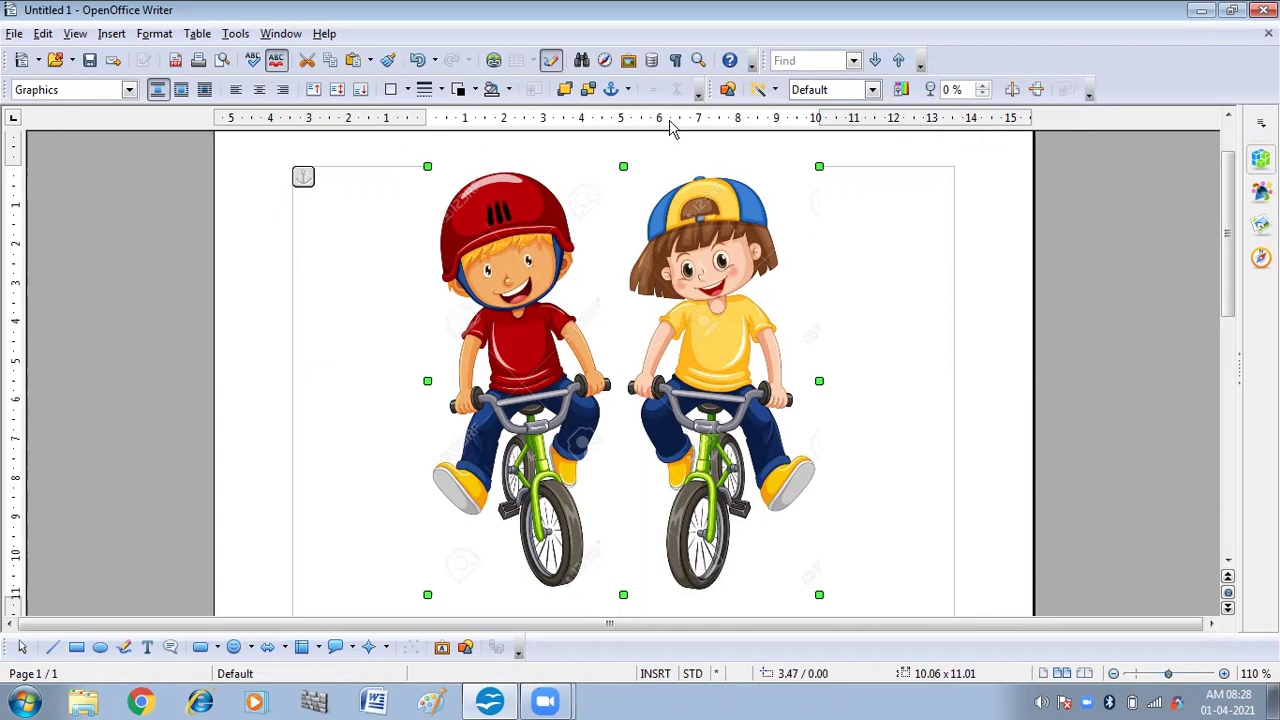
- Set the picture's graphics mode to Grayscale and then to Black/White
left_click(873, 90)
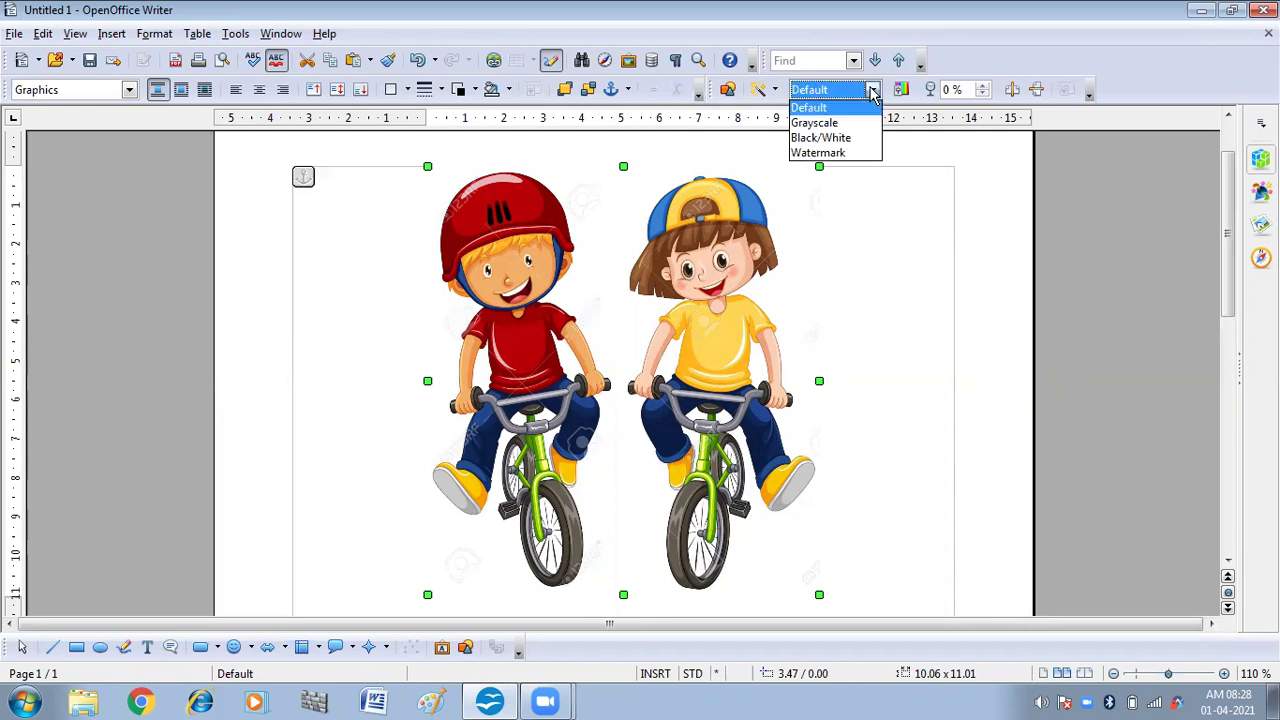
left_click(824, 126)
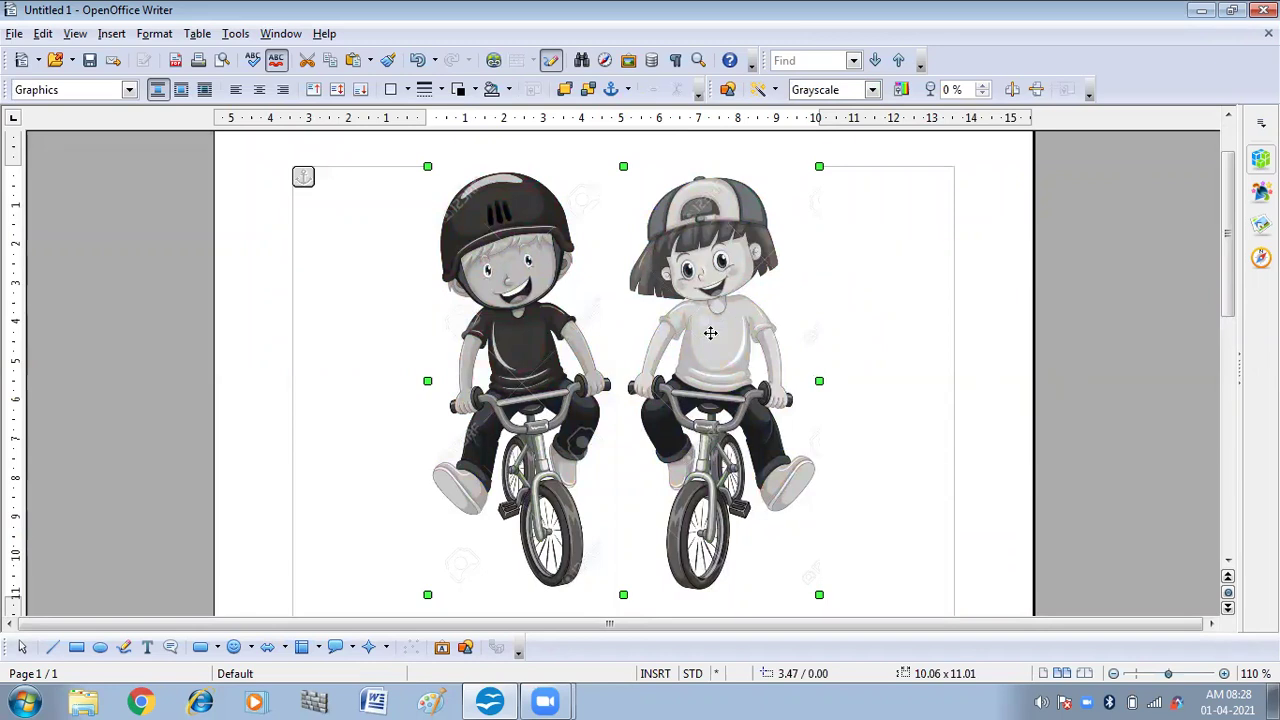
left_click(873, 90)
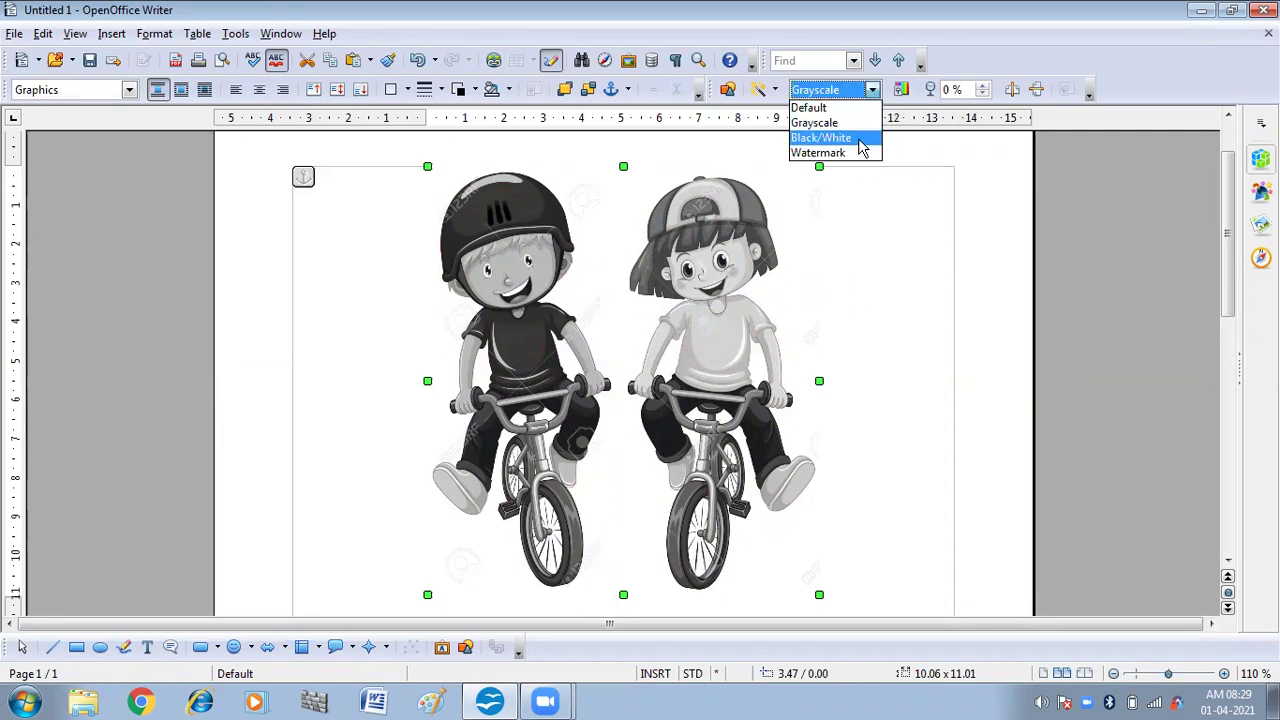
left_click(860, 139)
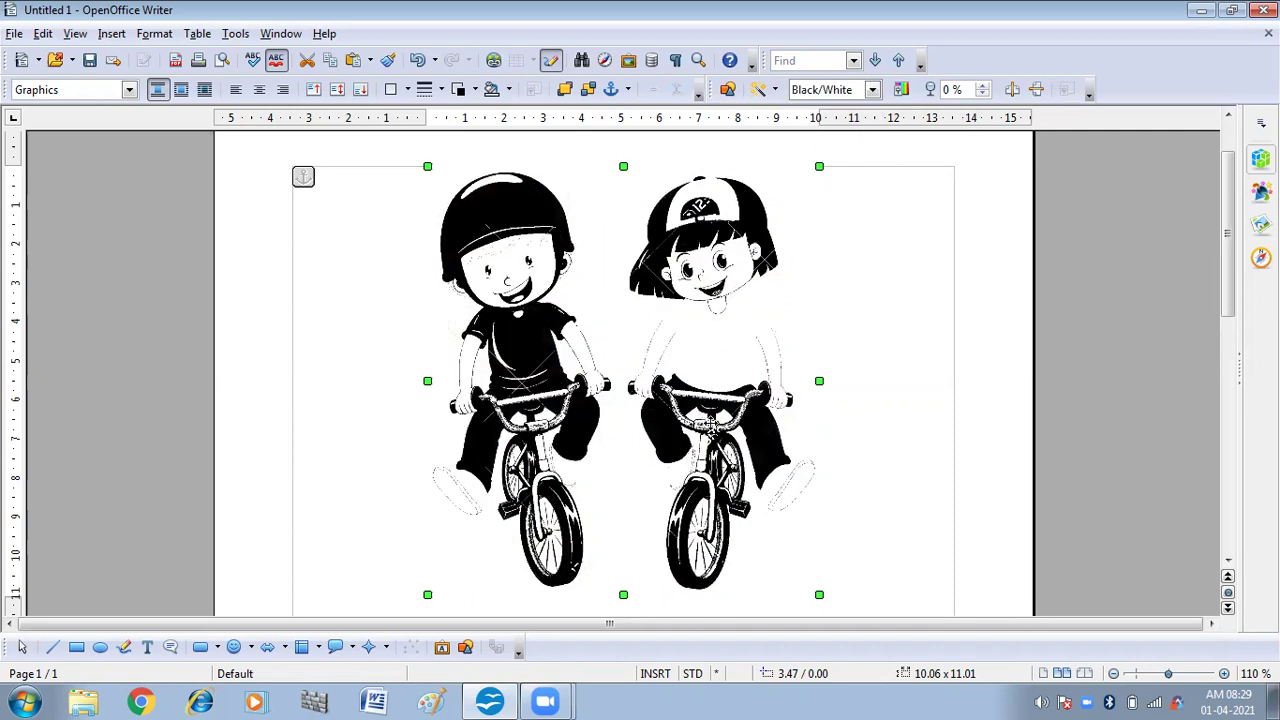
- Set the picture's graphics mode to Watermark, deselect the picture and select it again
left_click(872, 90)
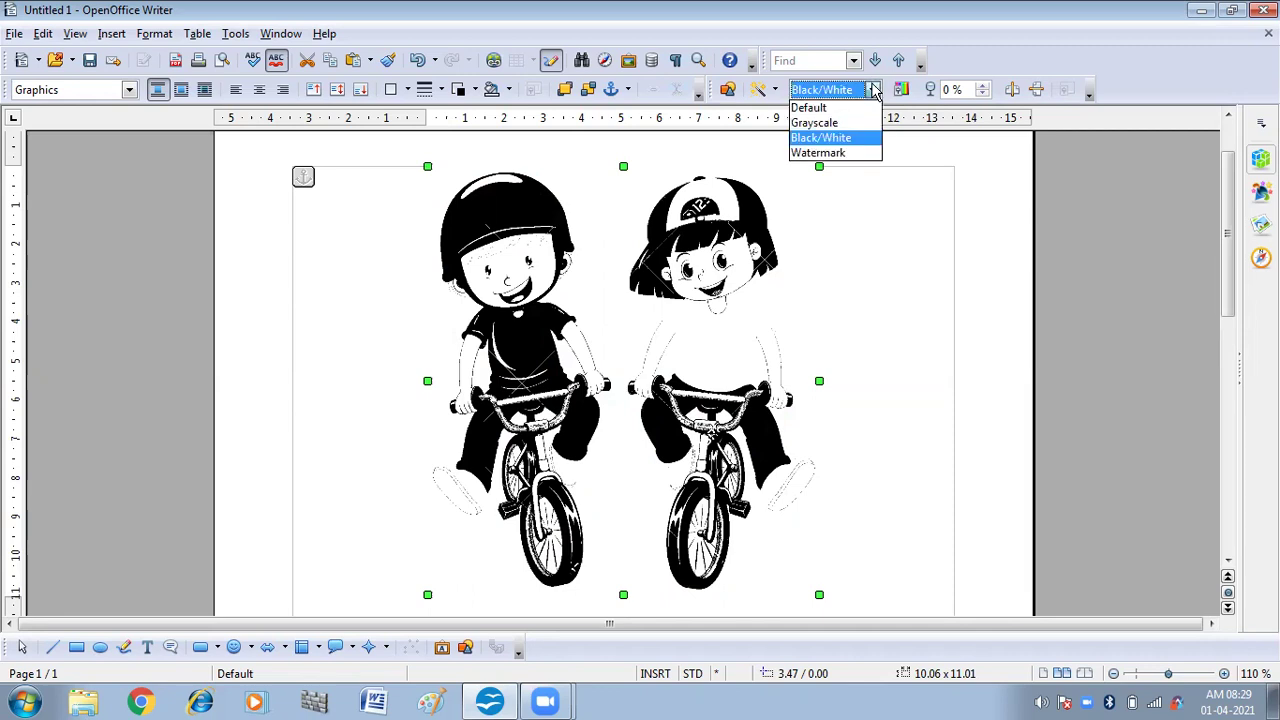
left_click(853, 154)
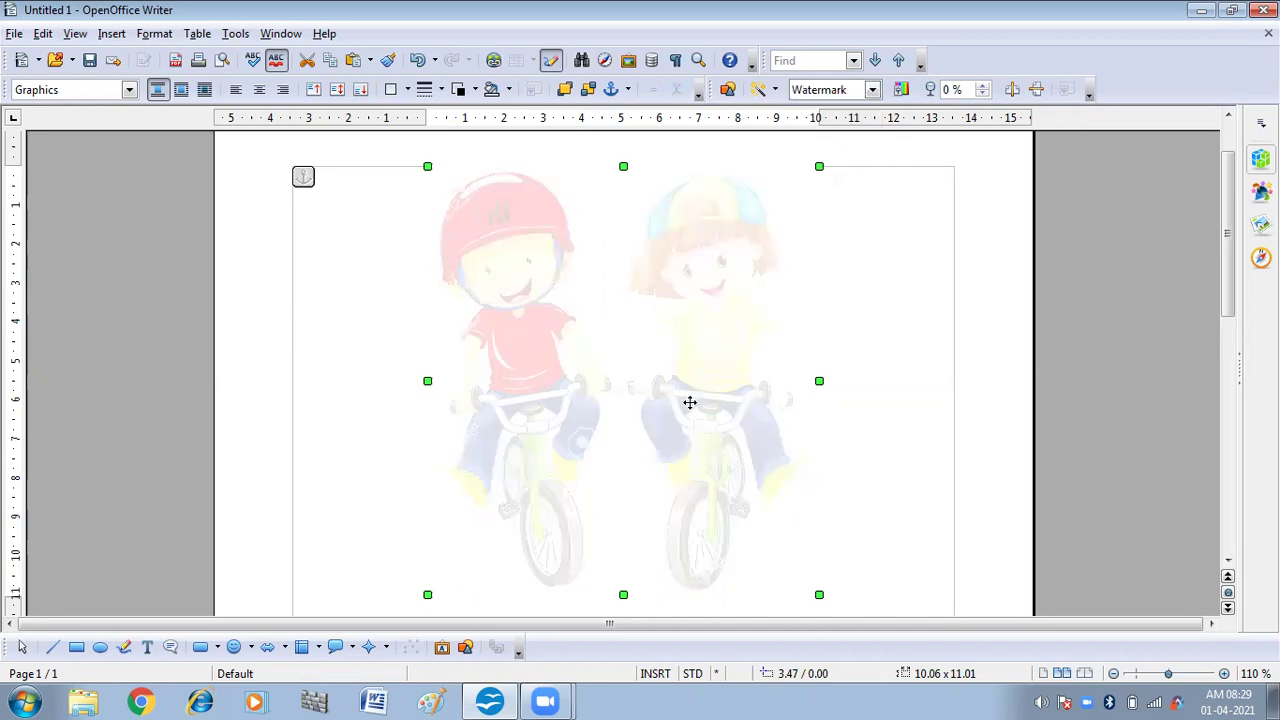
left_click(877, 354)
left_click(454, 280)
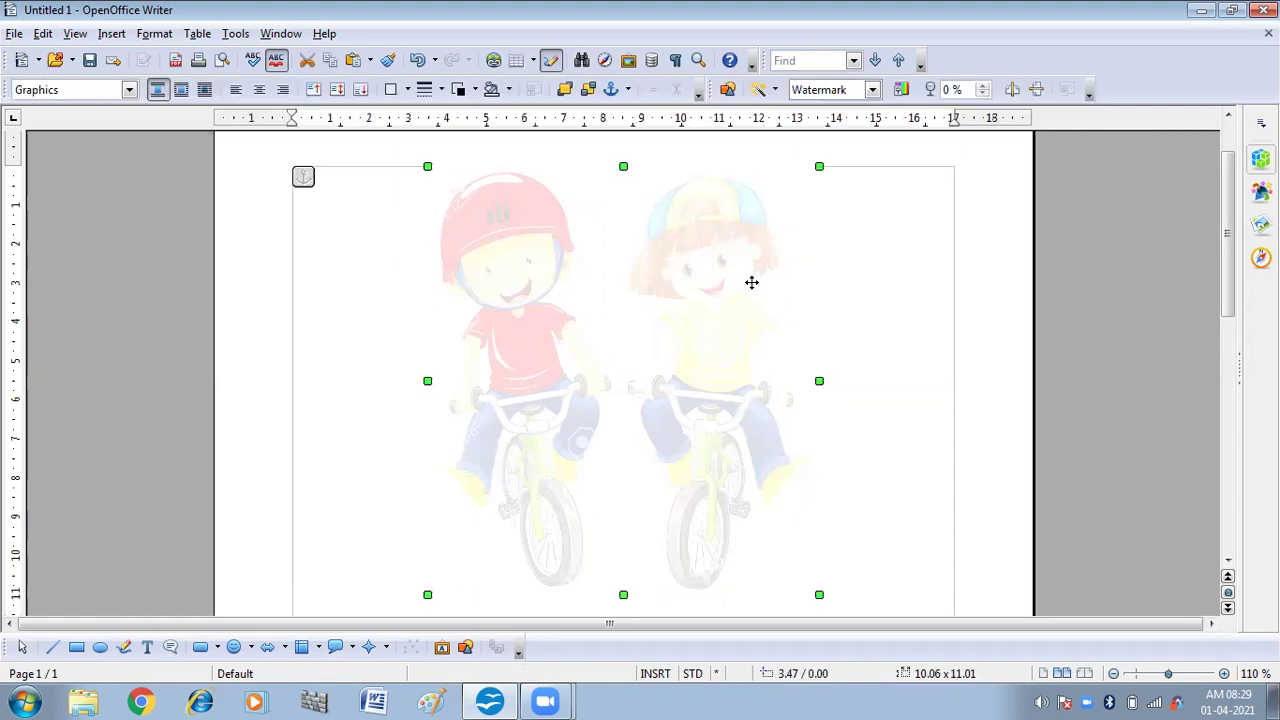
- Set the picture's graphics mode back to Default and review the available graphics modes
left_click(871, 90)
left_click(864, 110)
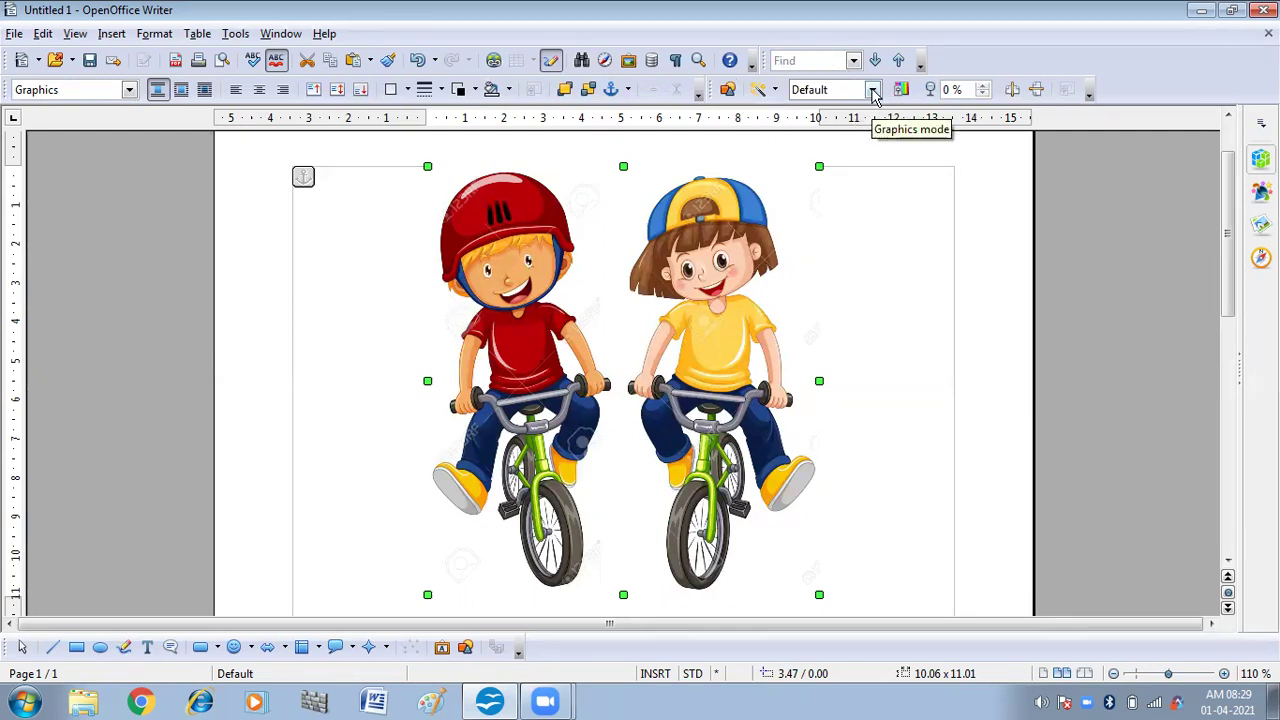
left_click(873, 90)
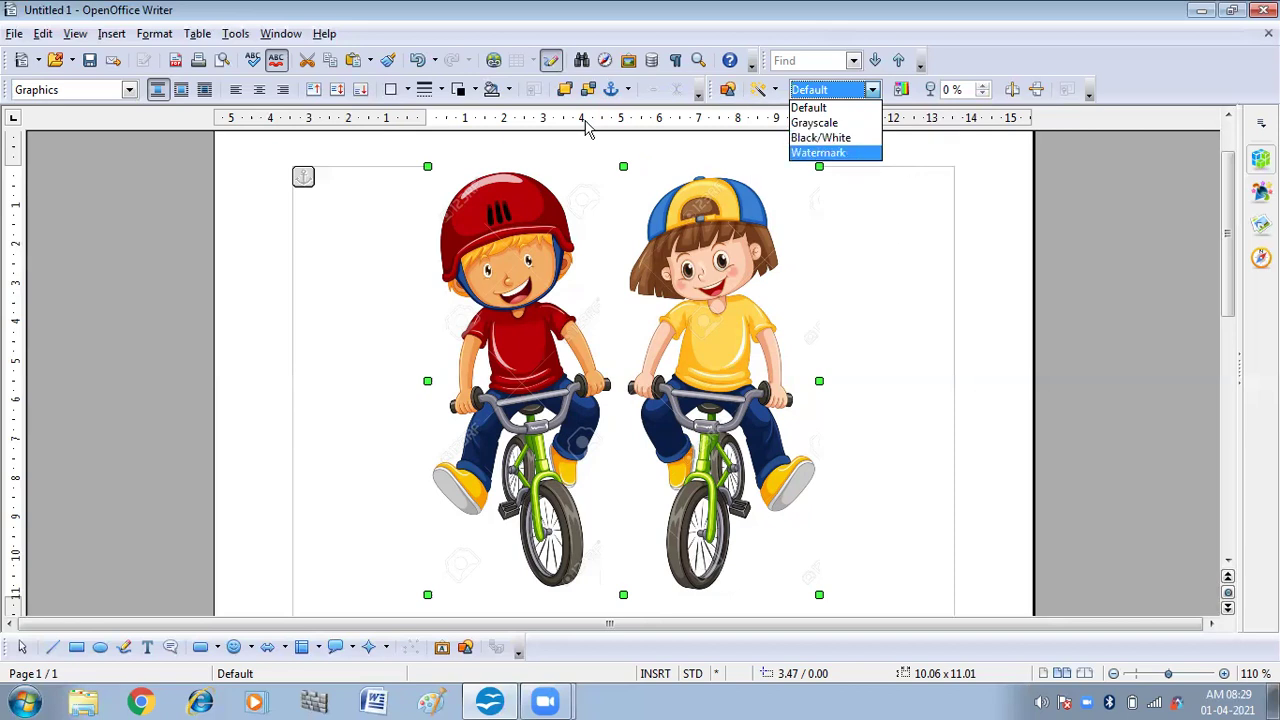
left_click(905, 200)
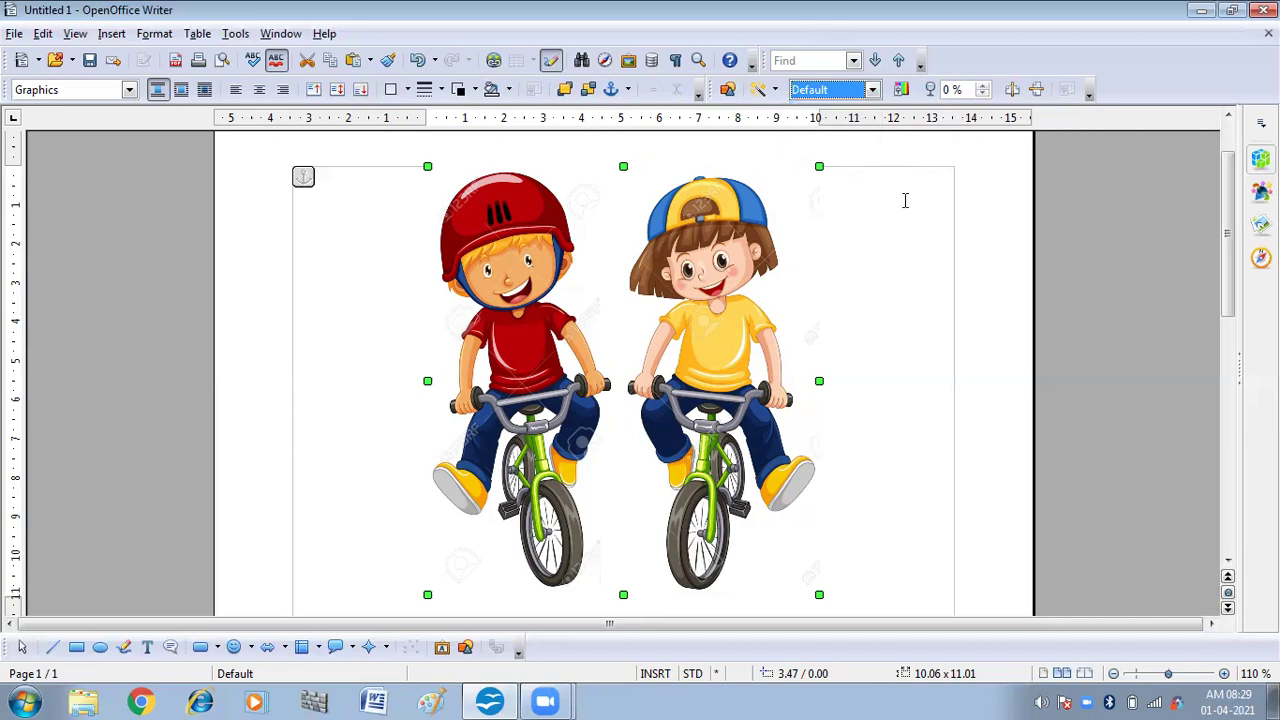
- Apply the Invert filter to the picture and invert it again to restore its original colours
left_click(776, 91)
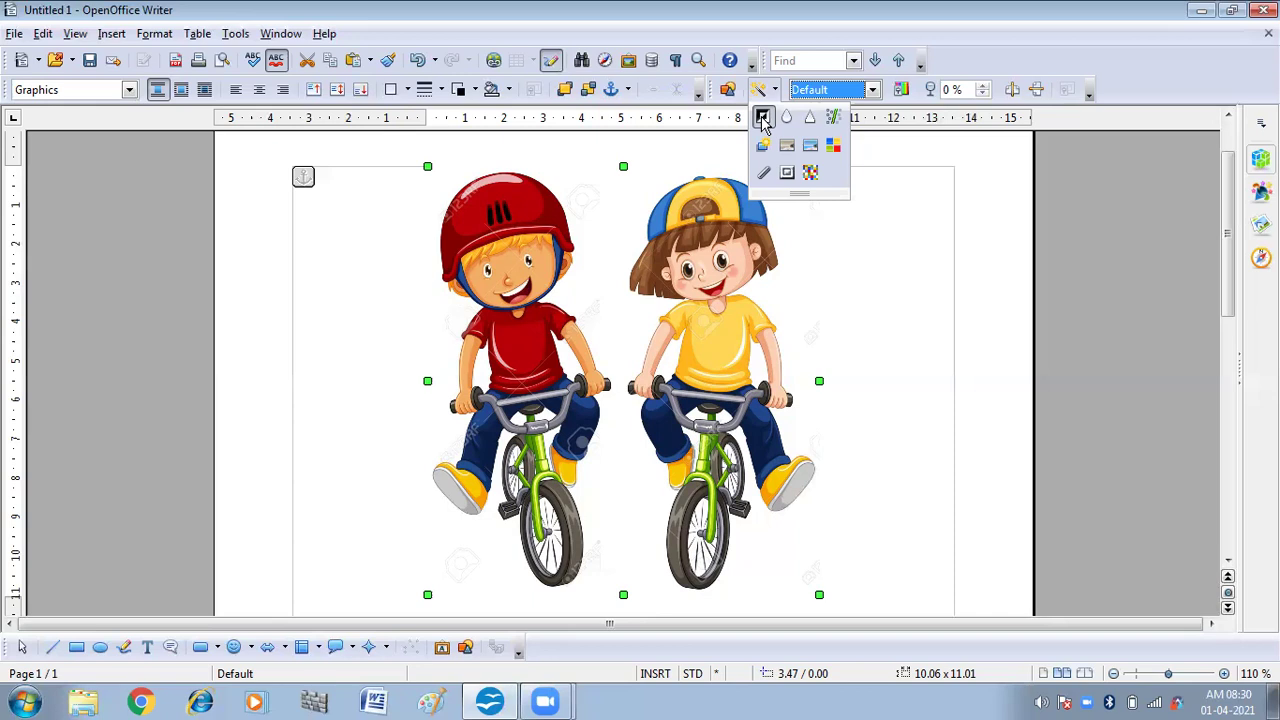
left_click(762, 119)
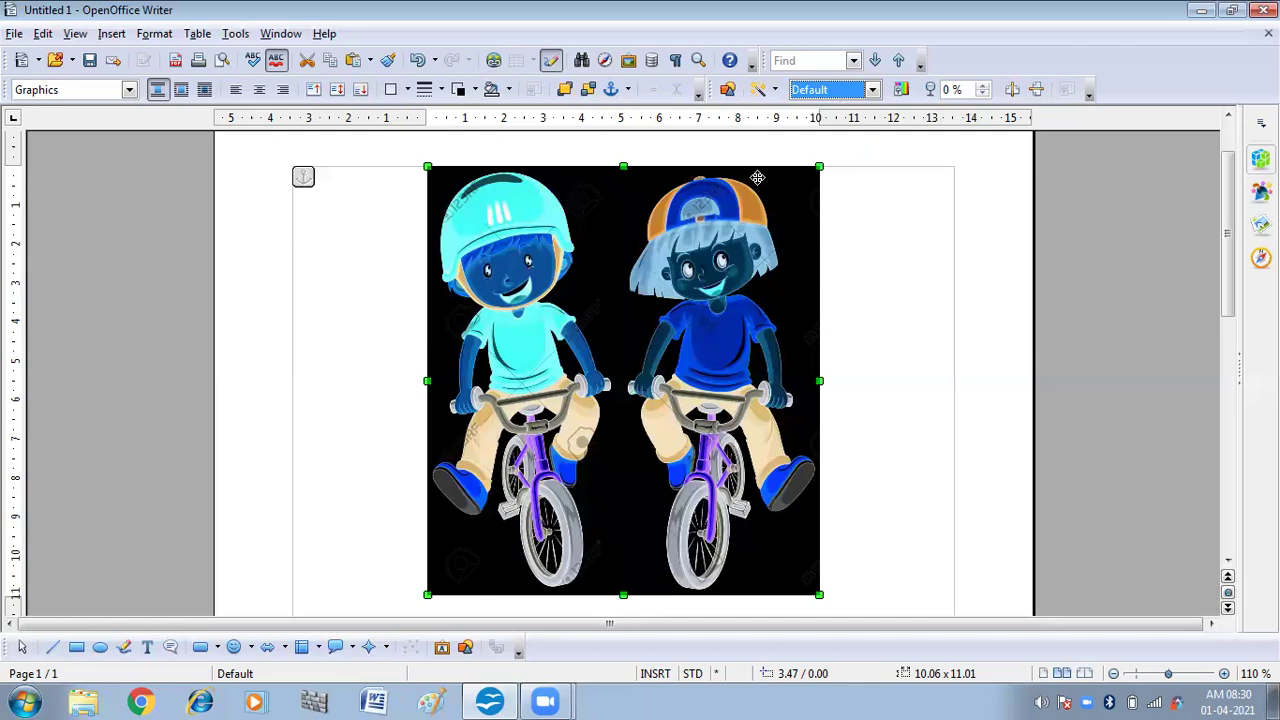
left_click(775, 91)
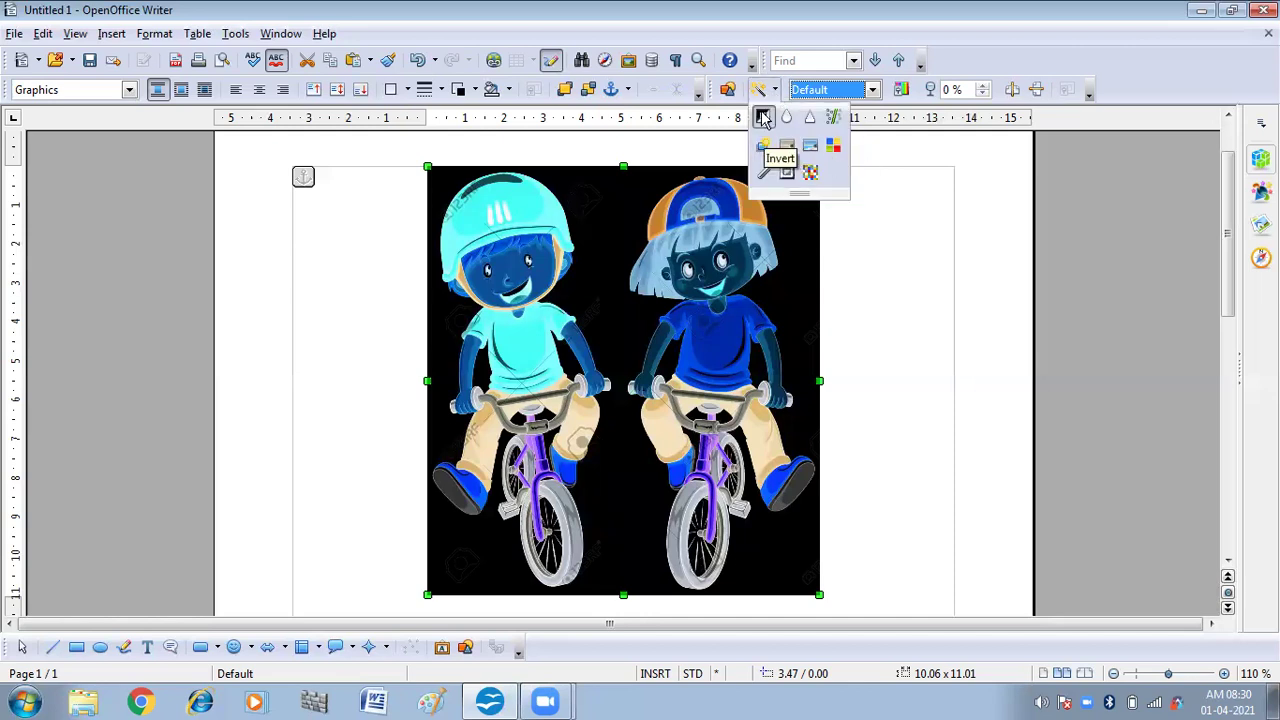
left_click(763, 118)
- Apply the Smooth filter and the Sharpen filter to the picture
left_click(777, 91)
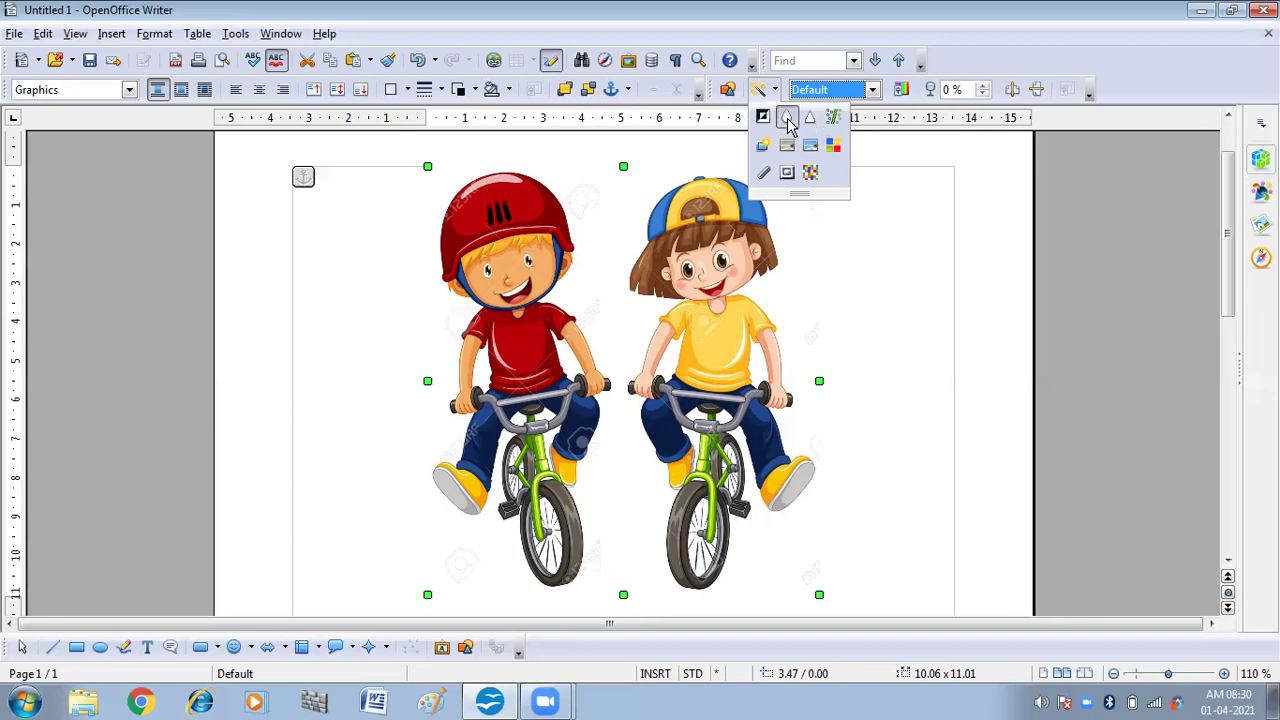
left_click(789, 120)
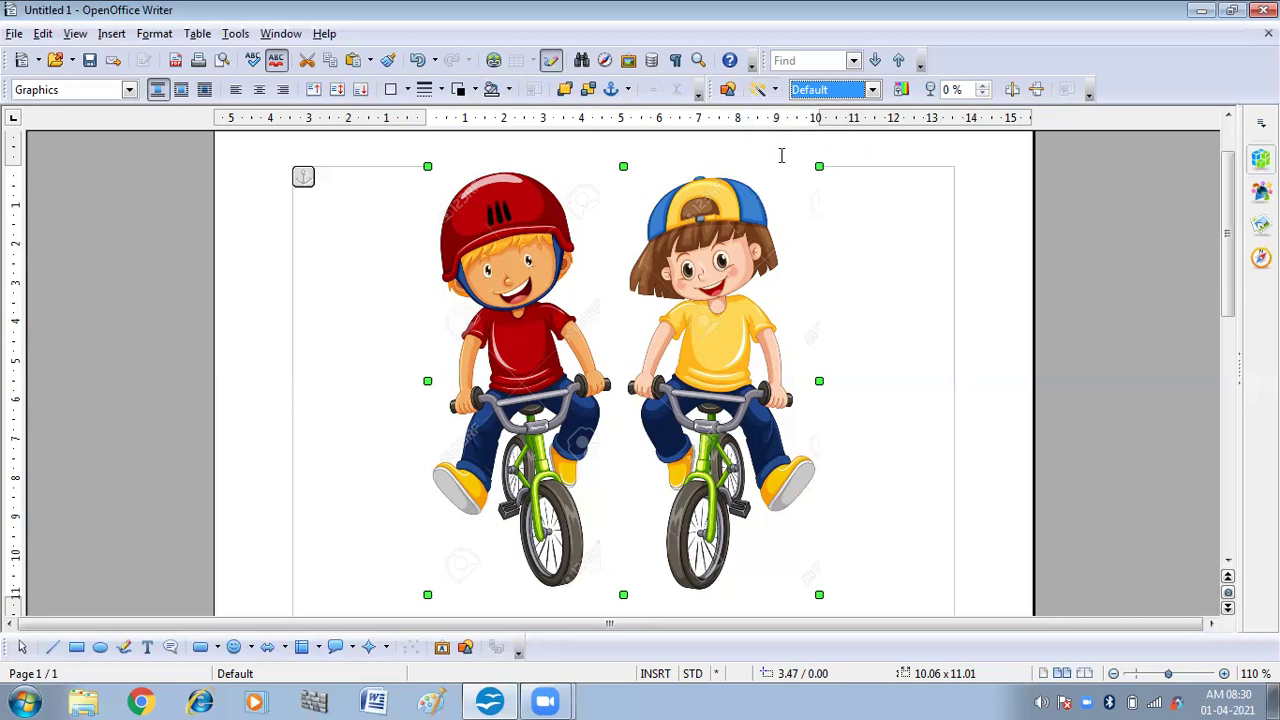
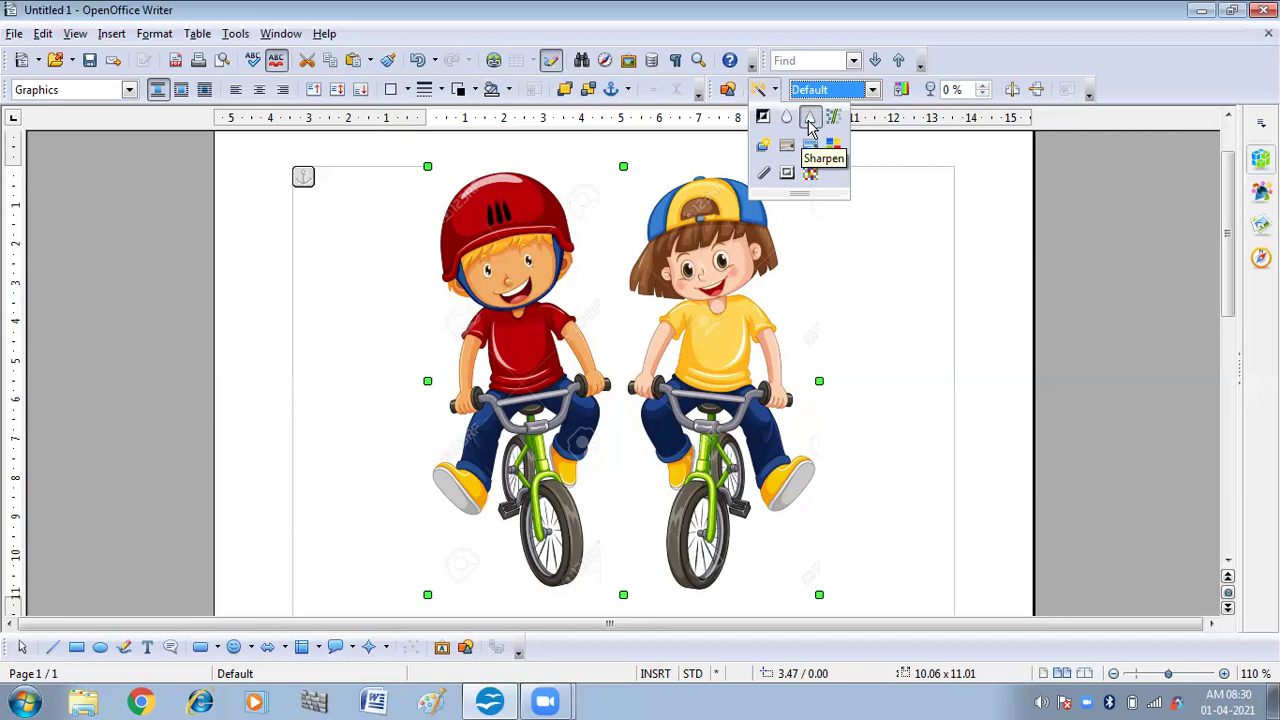
left_click(810, 120)
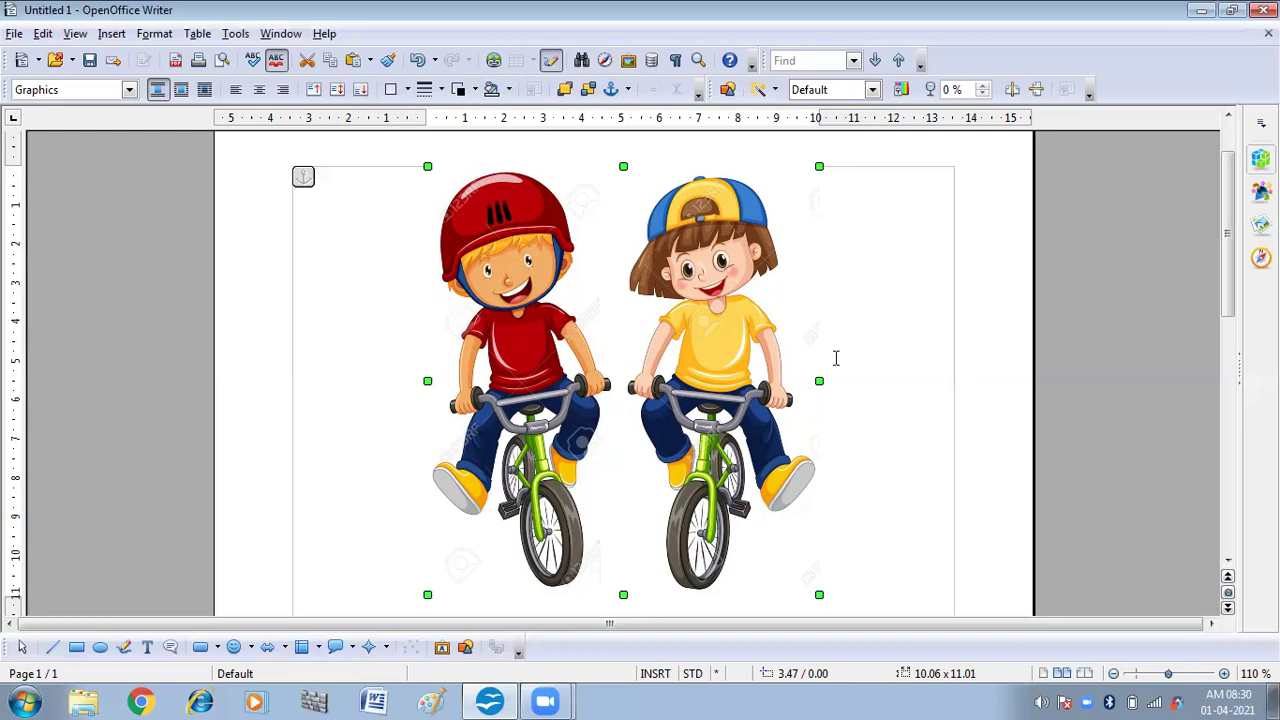
- Apply the Remove Noise filter to the picture
left_click(776, 90)
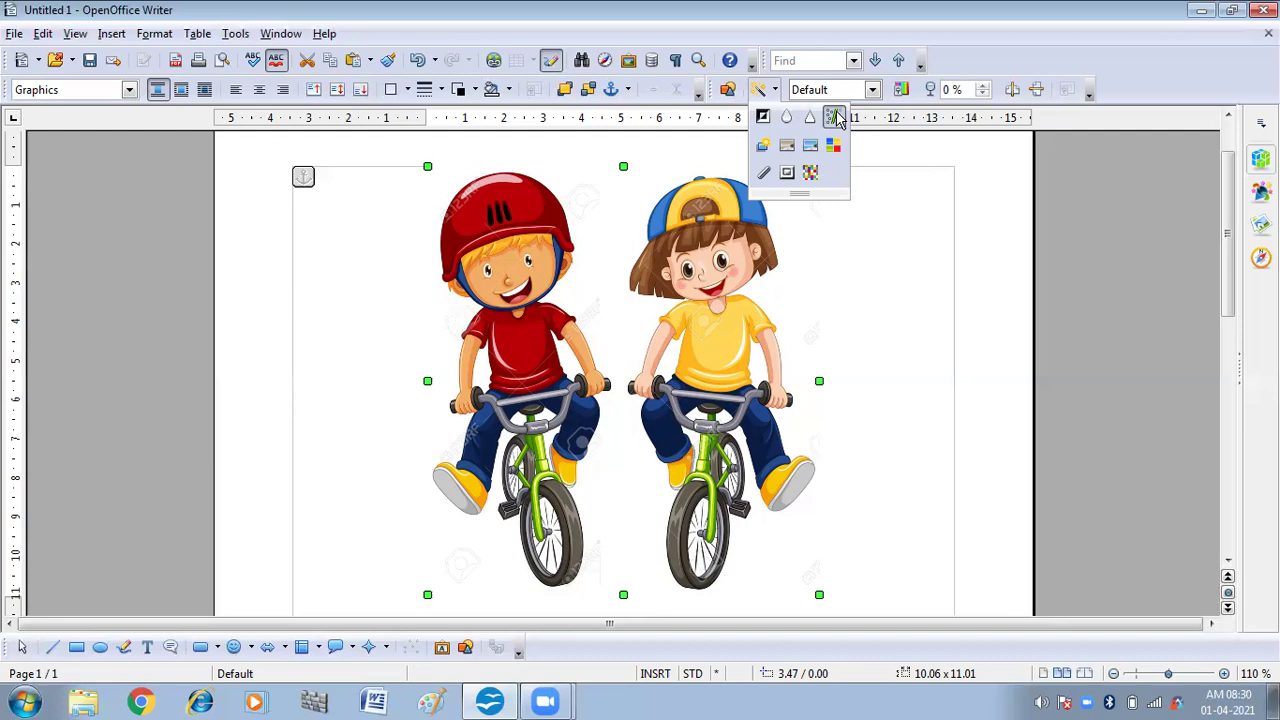
left_click(836, 117)
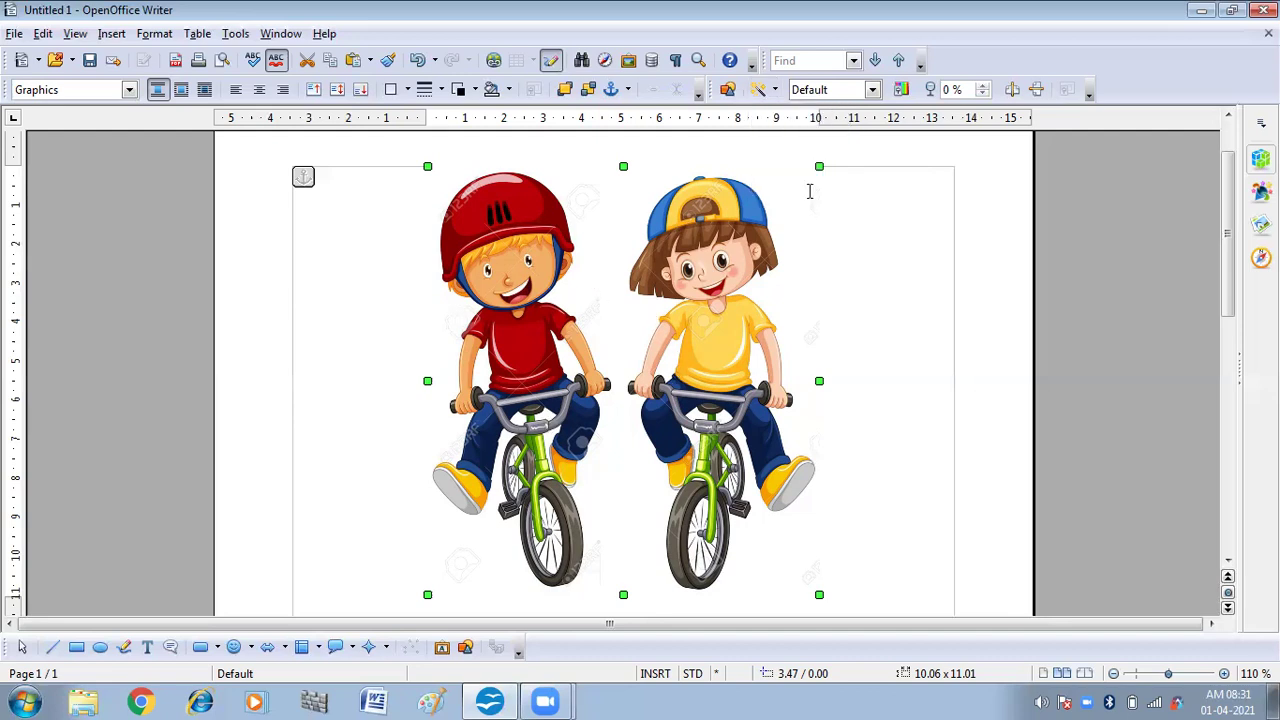
- Apply the Solarization filter to the picture with the threshold value raised above 50 %
left_click(776, 90)
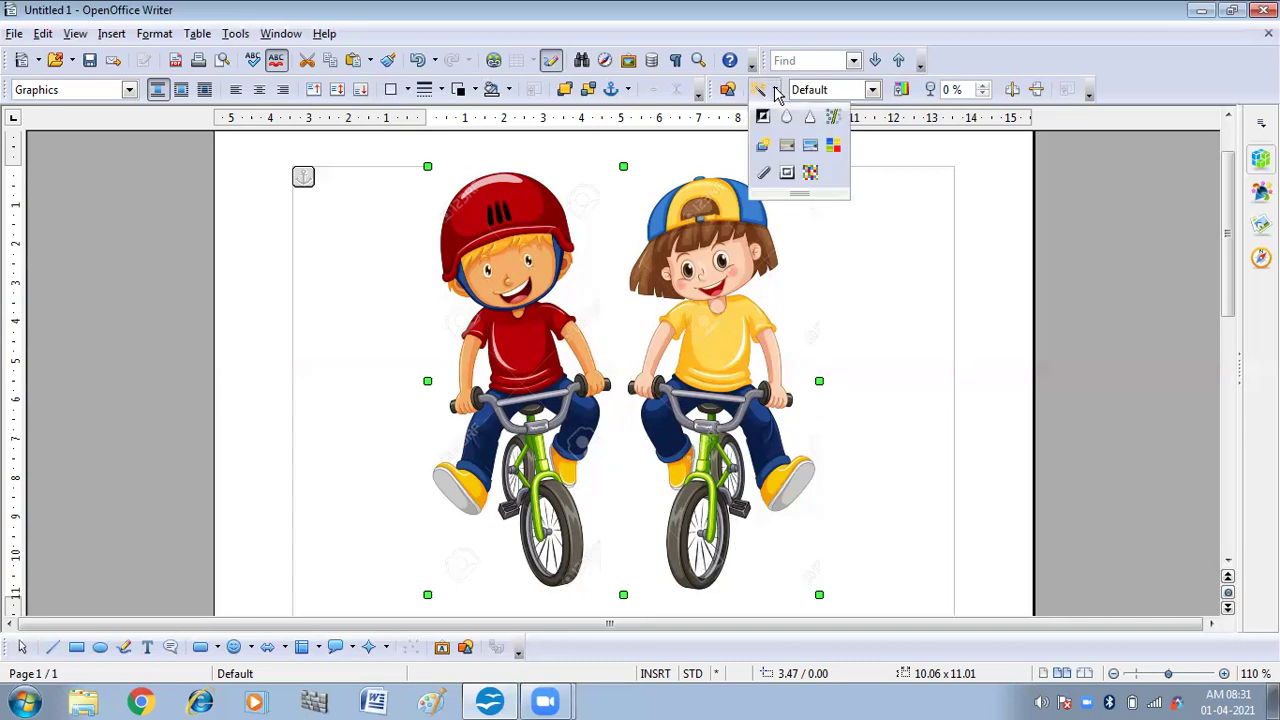
left_click(763, 148)
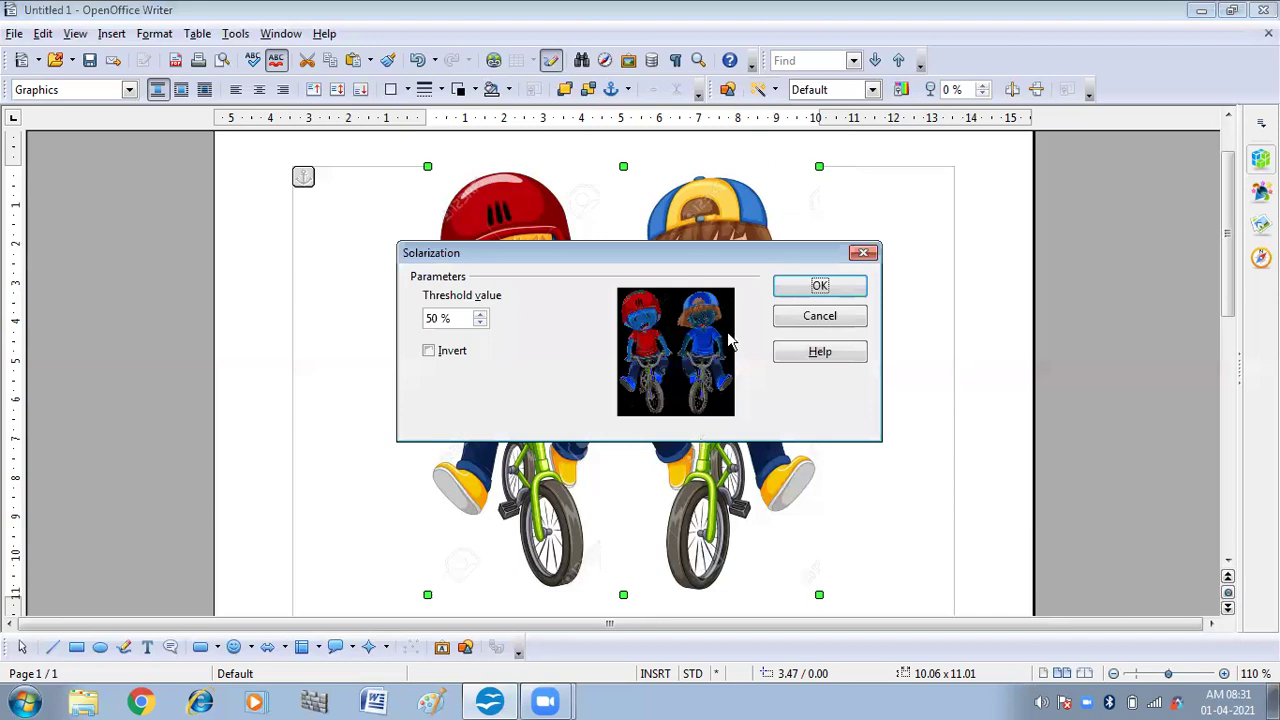
left_click(481, 316)
left_click(481, 316)
left_click(481, 316)
left_click(481, 316)
left_click(481, 316)
left_click(481, 316)
left_click(481, 316)
left_click(848, 290)
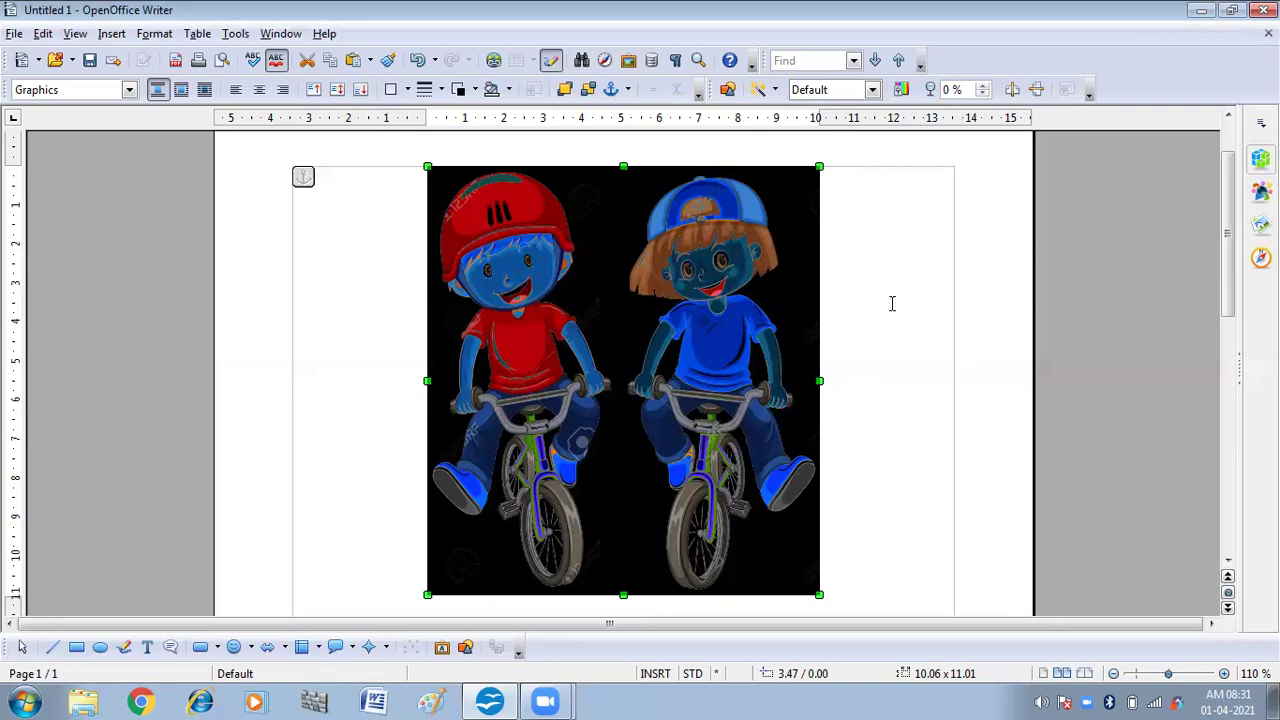
- Apply the Solarization filter to the picture a second time, with the threshold value set slightly above 50 %
left_click(775, 90)
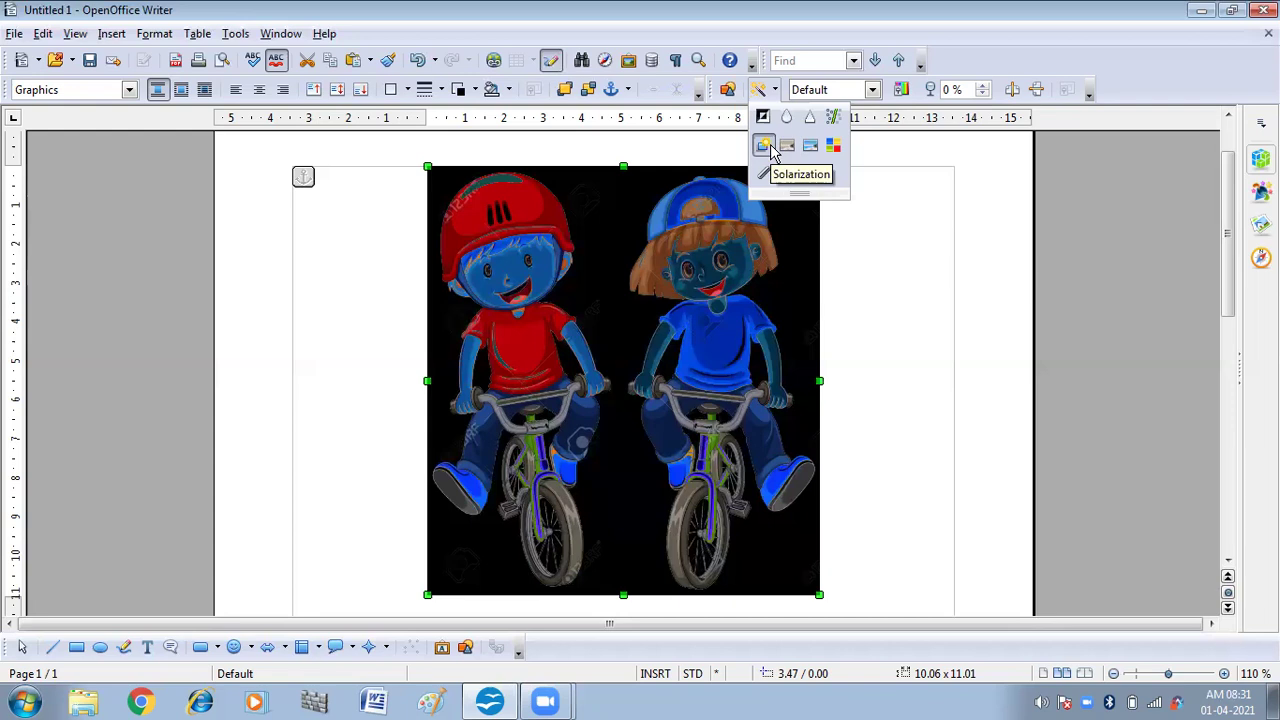
left_click(765, 147)
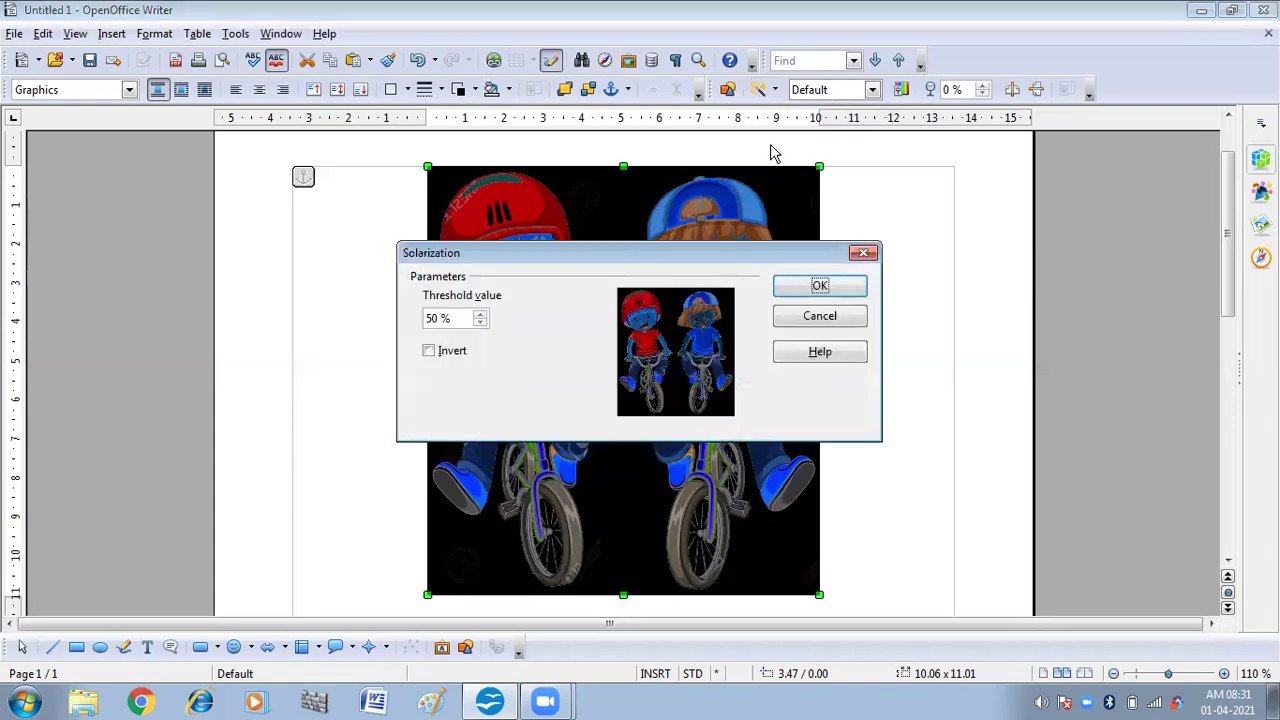
left_click(481, 314)
left_click(481, 314)
key("Return")
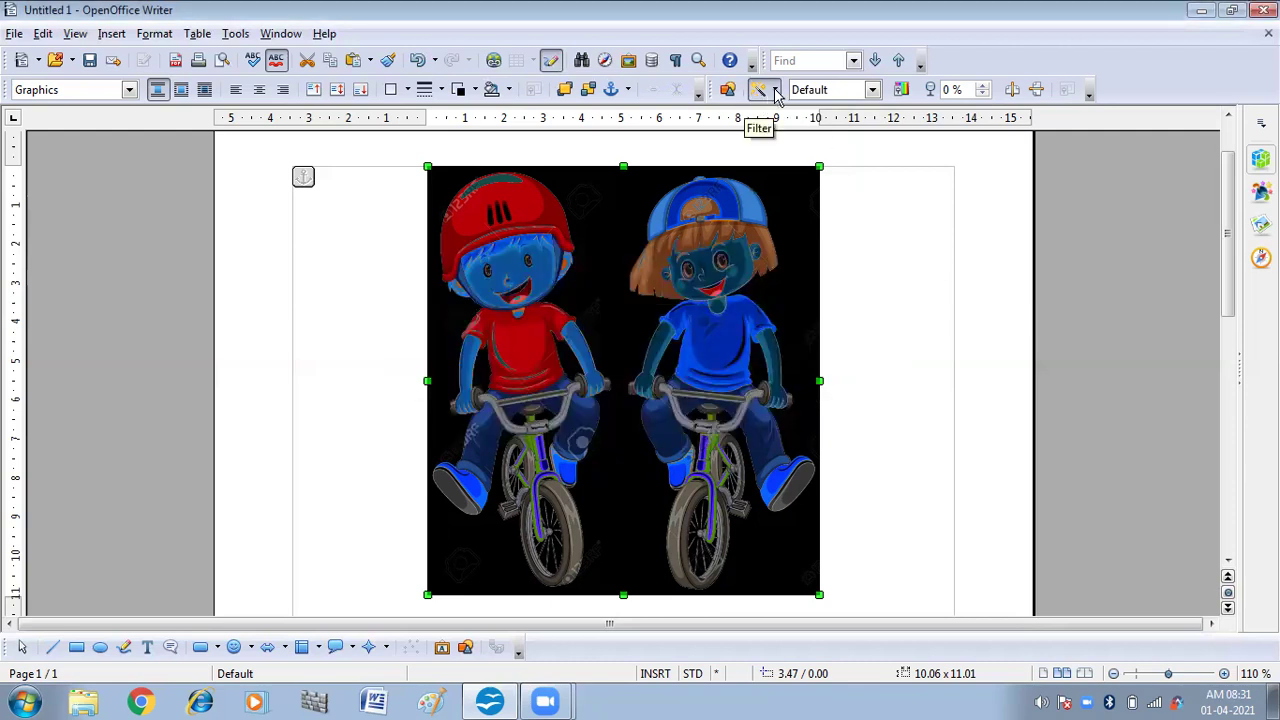
- Undo the Solarization filter on the picture
left_click(775, 90)
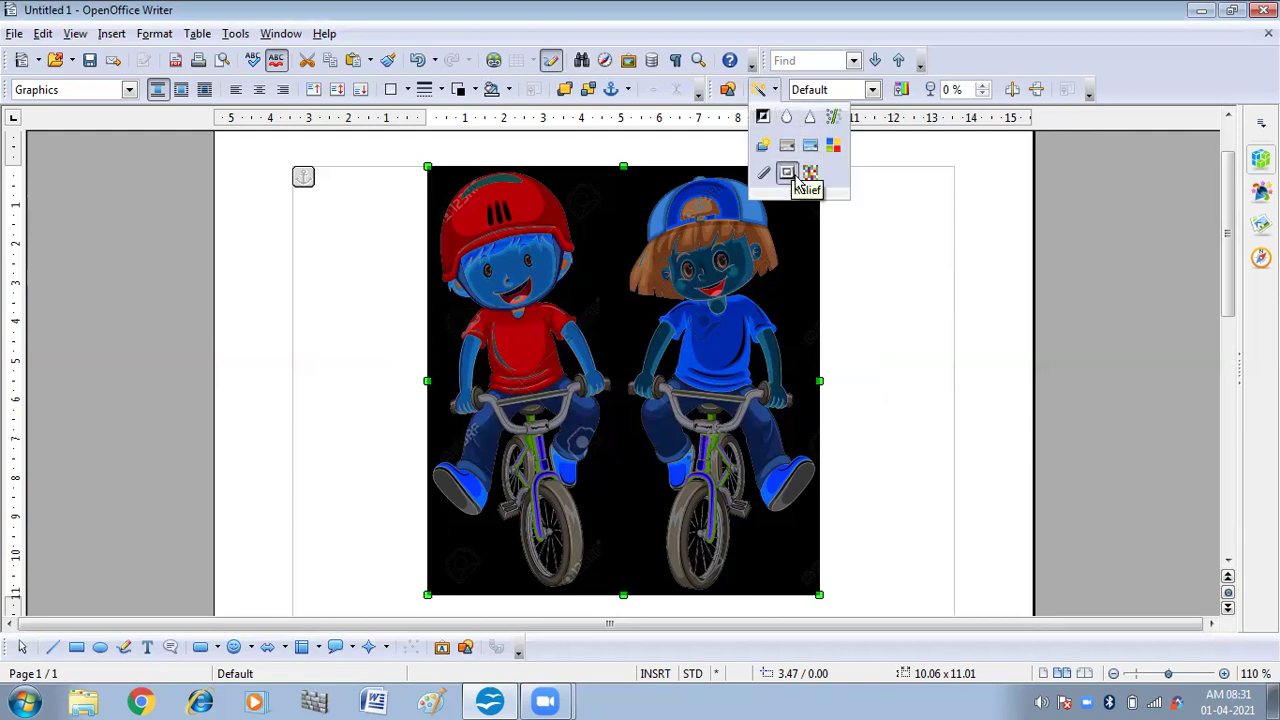
left_click(866, 254)
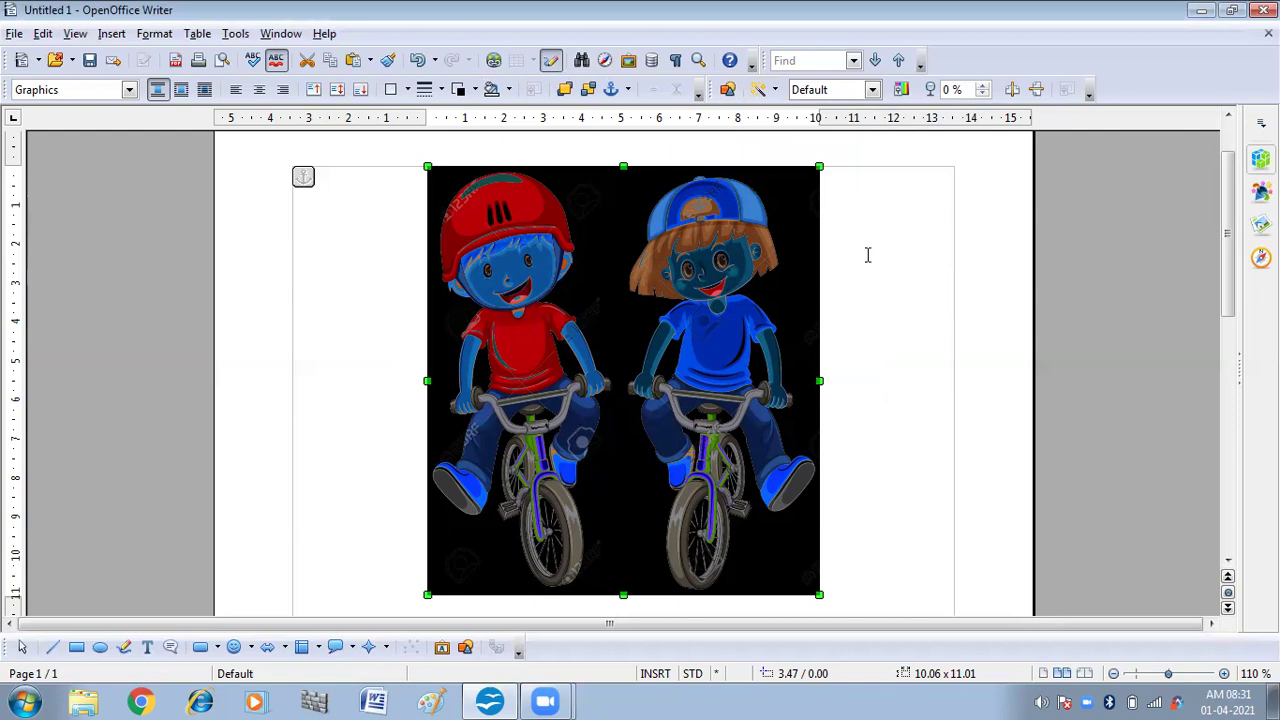
key("ctrl+z")
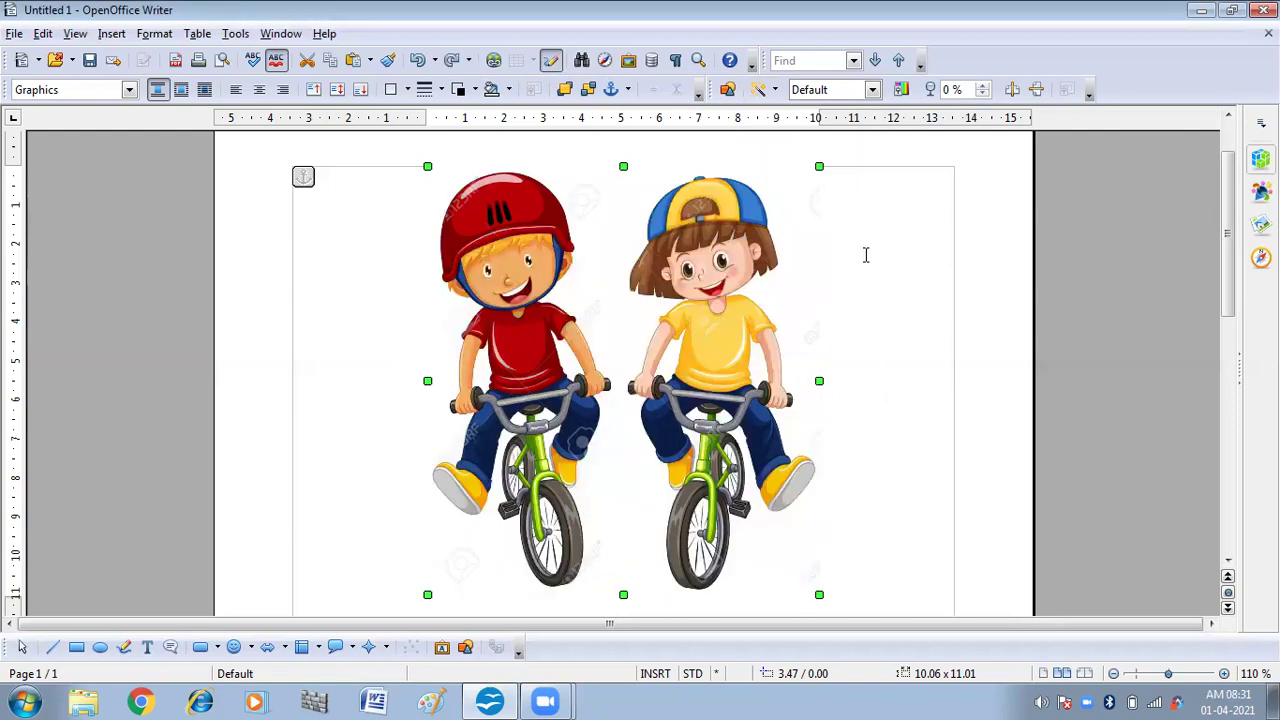
- Apply the Aging filter to the picture with an aging degree of 16 %
left_click(766, 89)
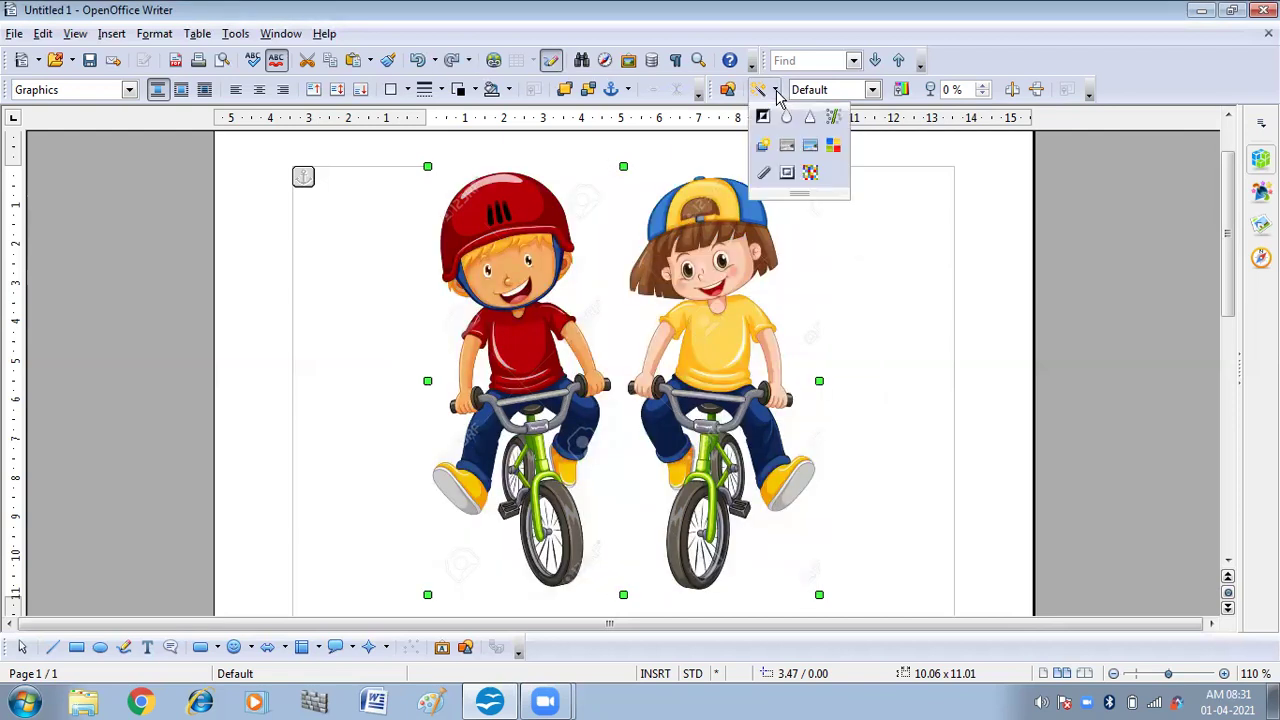
left_click(787, 146)
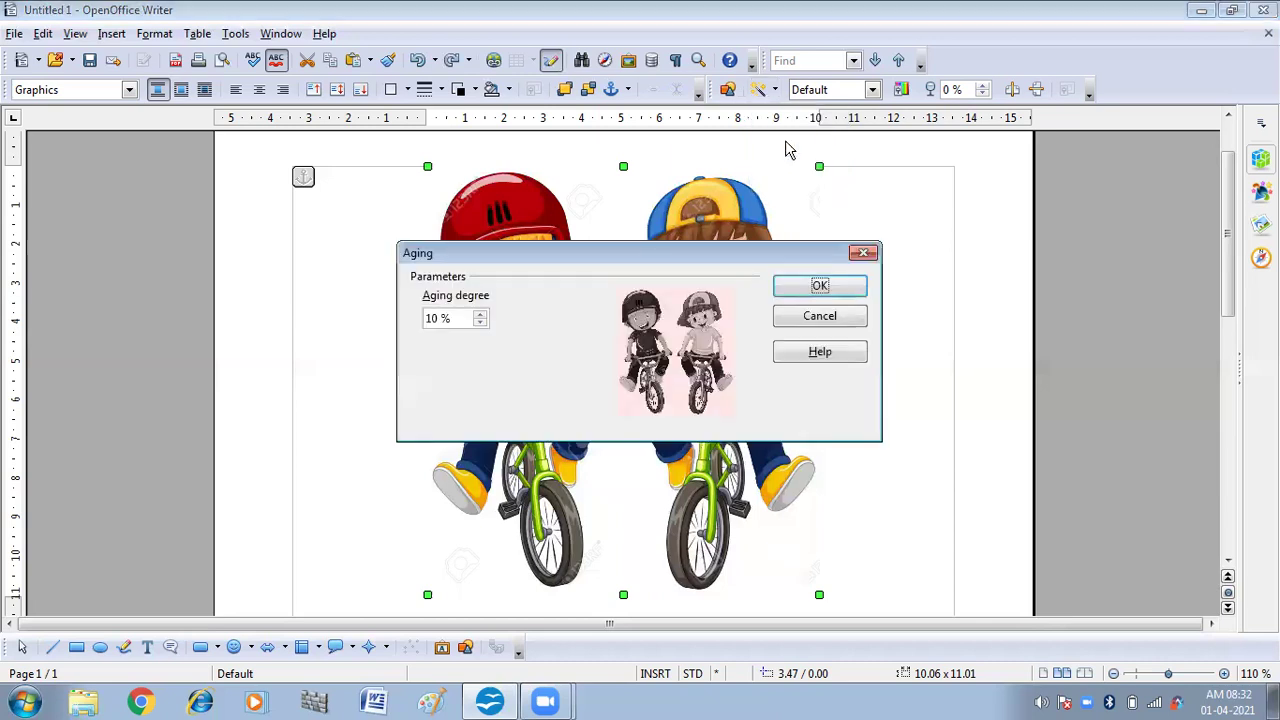
left_click(480, 316)
left_click(480, 317)
left_click(480, 317)
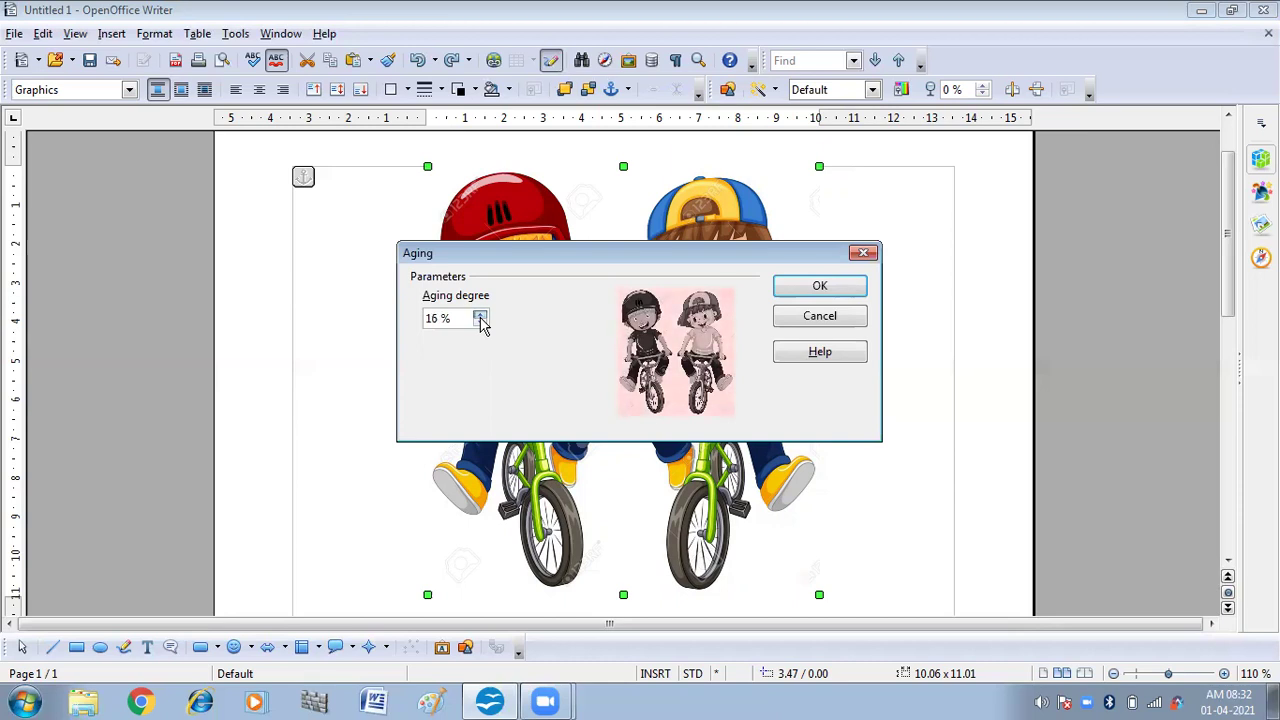
left_click(783, 288)
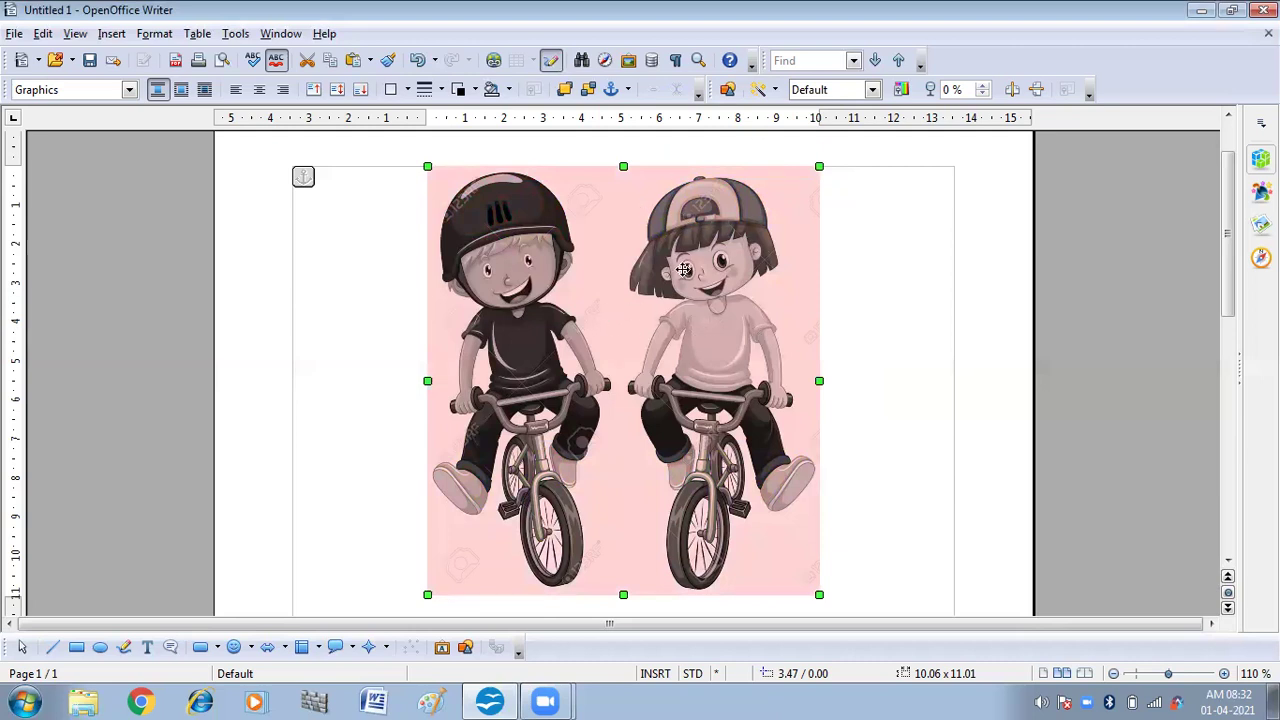
- Reopen the Aging filter settings, cancel them, and undo the Aging filter on the picture
left_click(772, 89)
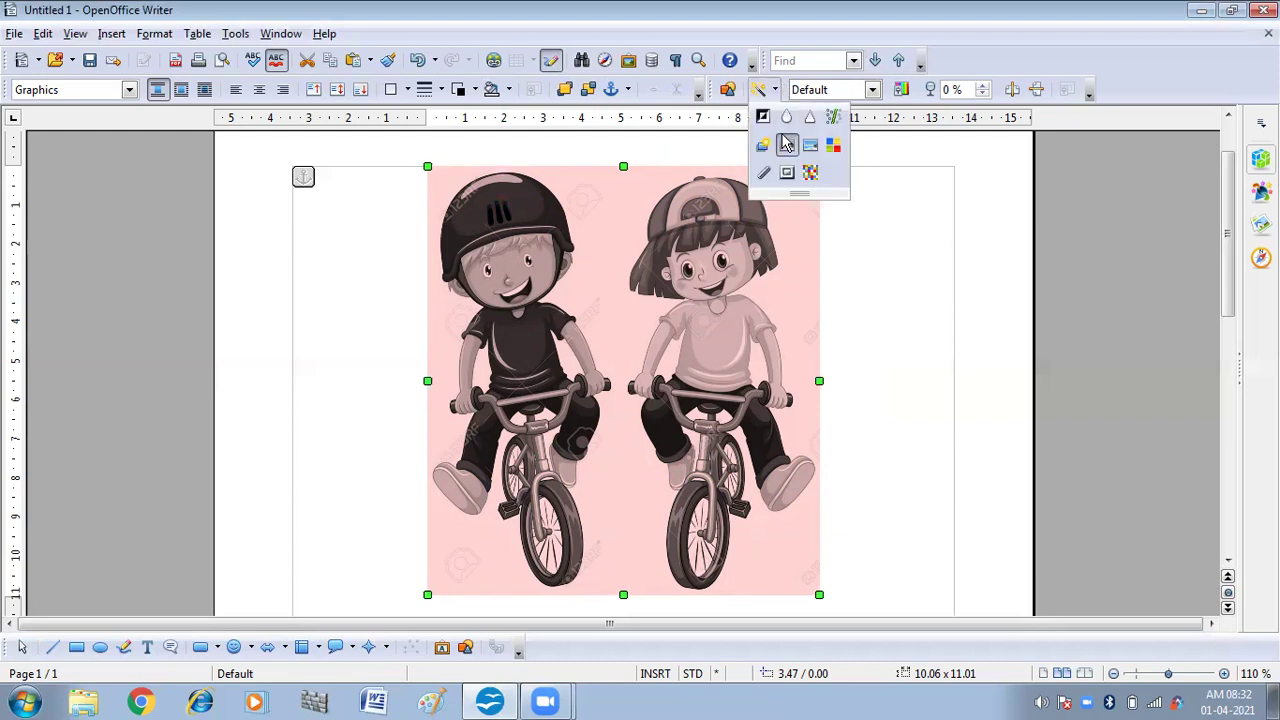
left_click(787, 145)
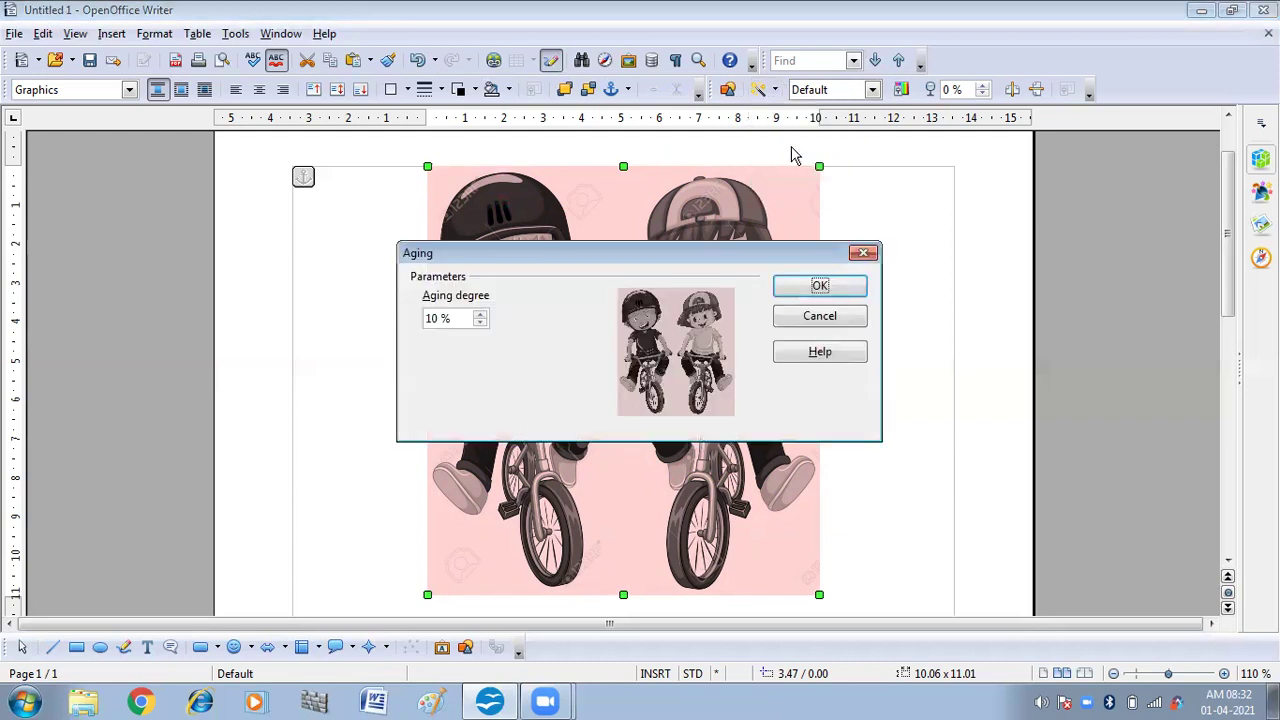
left_click(864, 253)
key("ctrl+z")
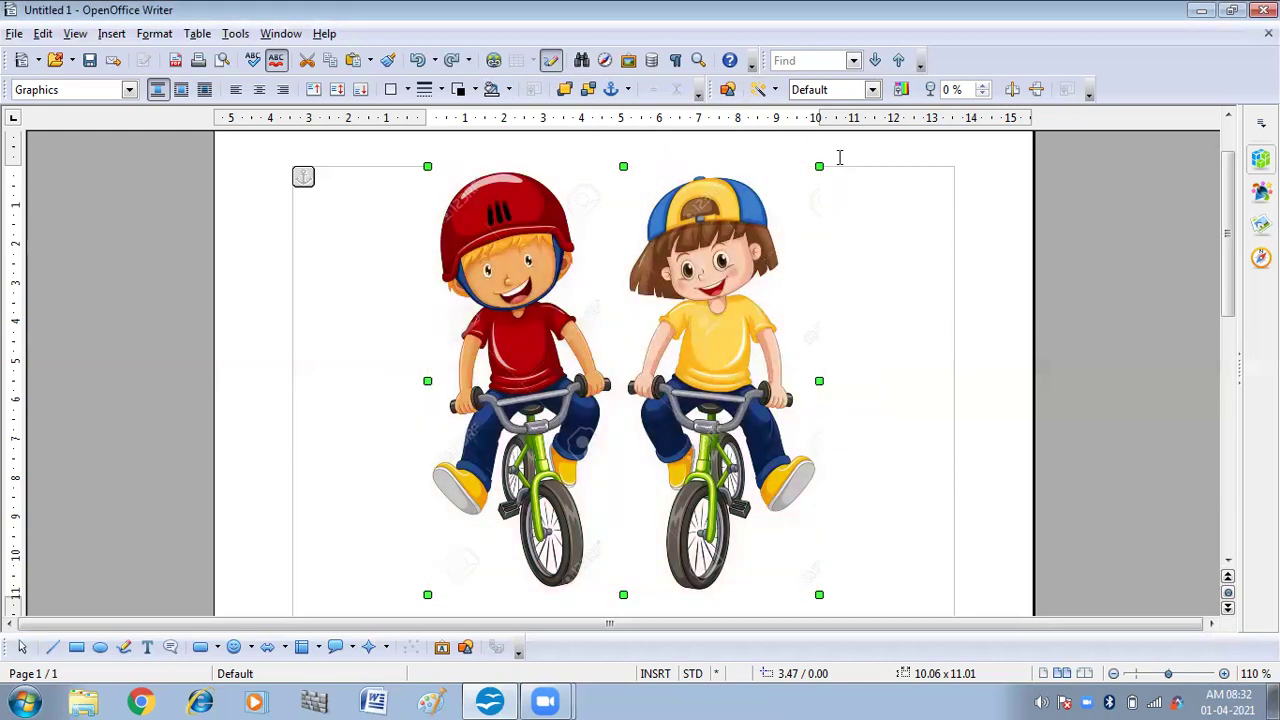
- Apply the Posterize filter to the picture with 19 poster colors
left_click(774, 90)
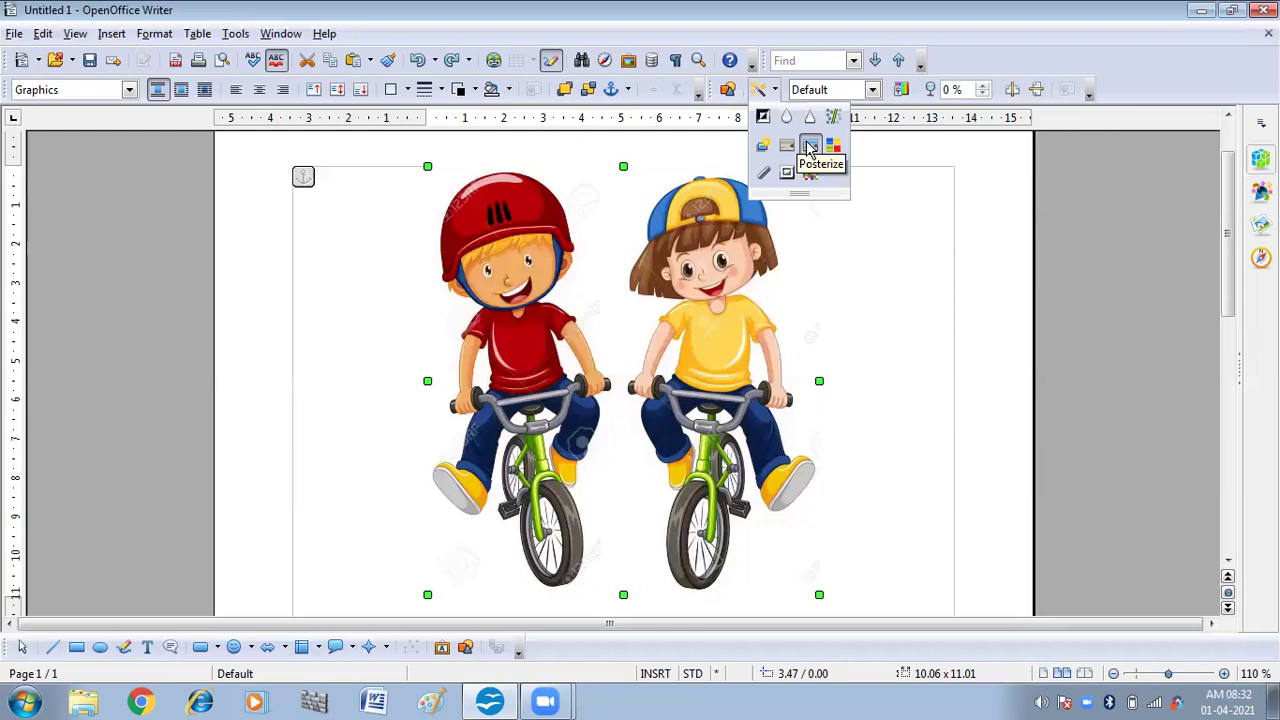
left_click(810, 147)
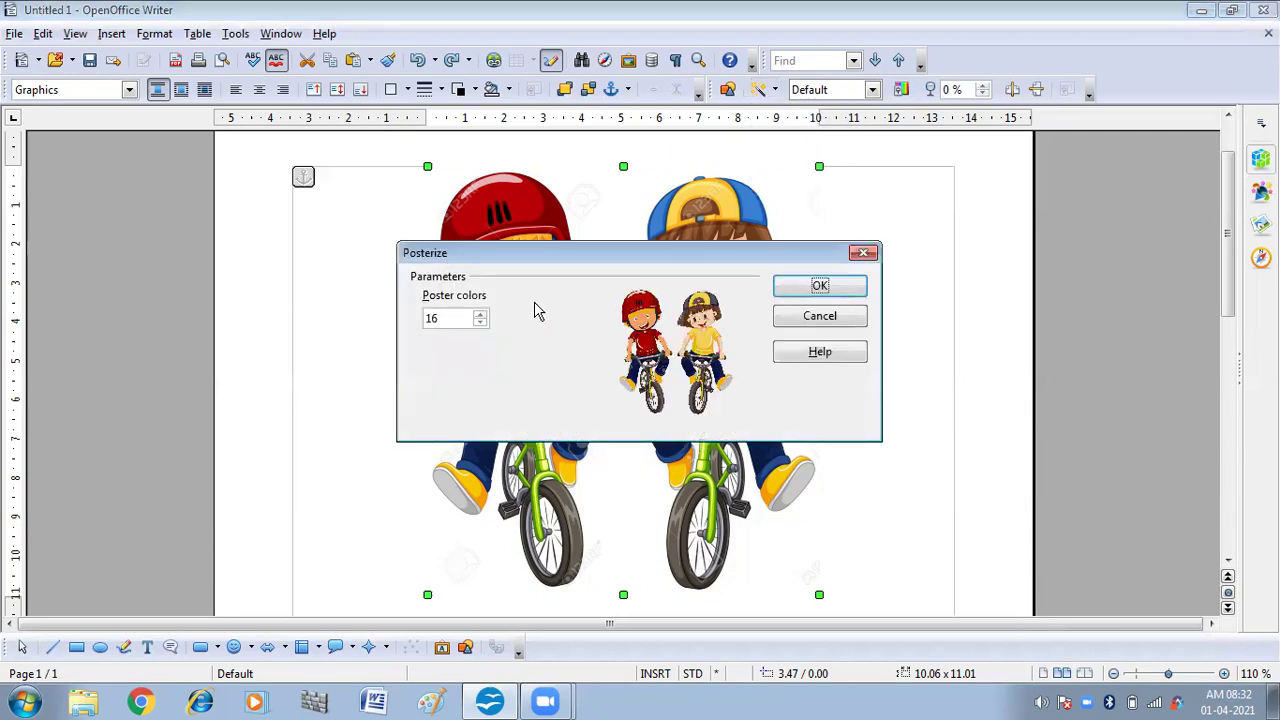
left_click(480, 314)
left_click(480, 314)
left_click(480, 314)
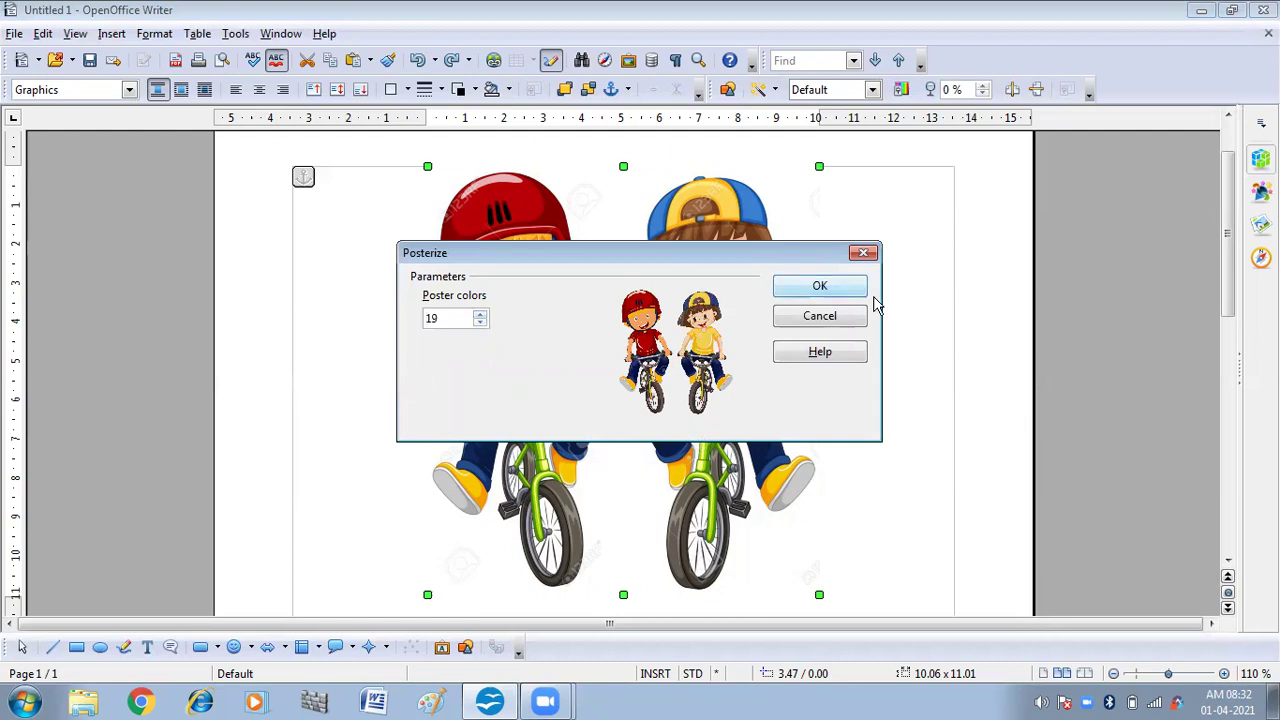
left_click(784, 287)
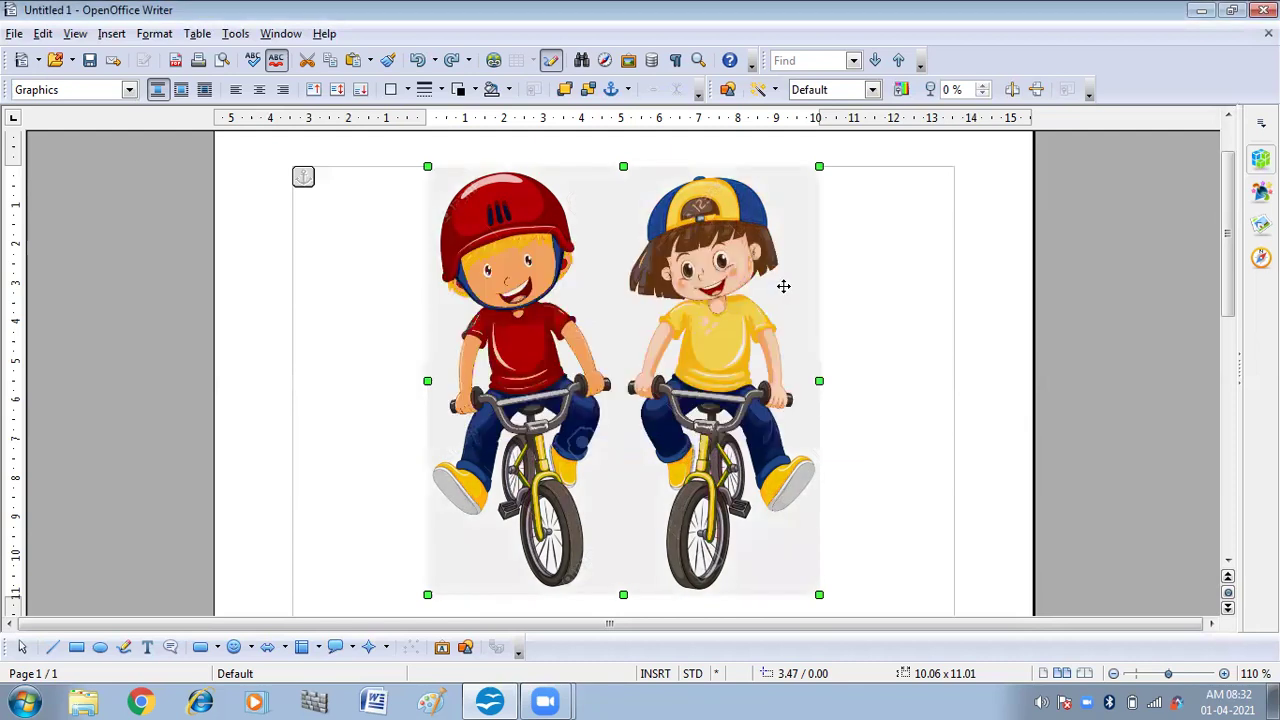
- Apply the Posterize filter to the picture again with 50 poster colors
left_click(772, 90)
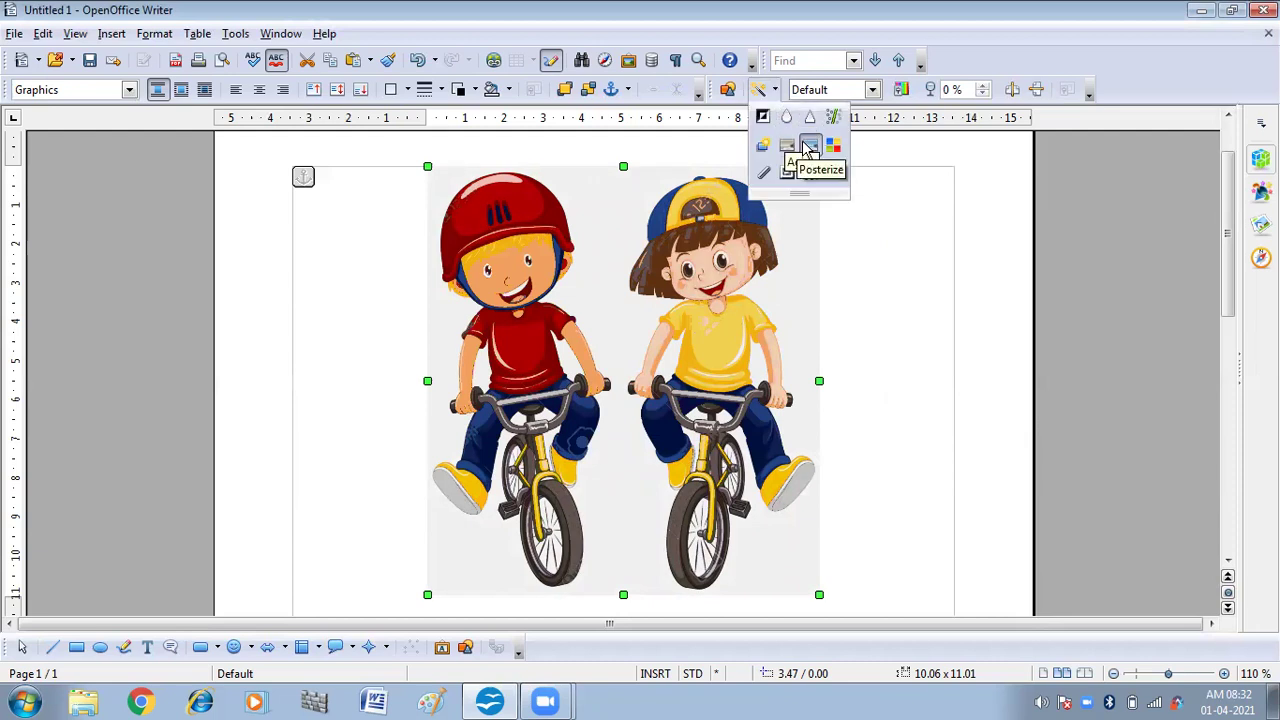
left_click(810, 147)
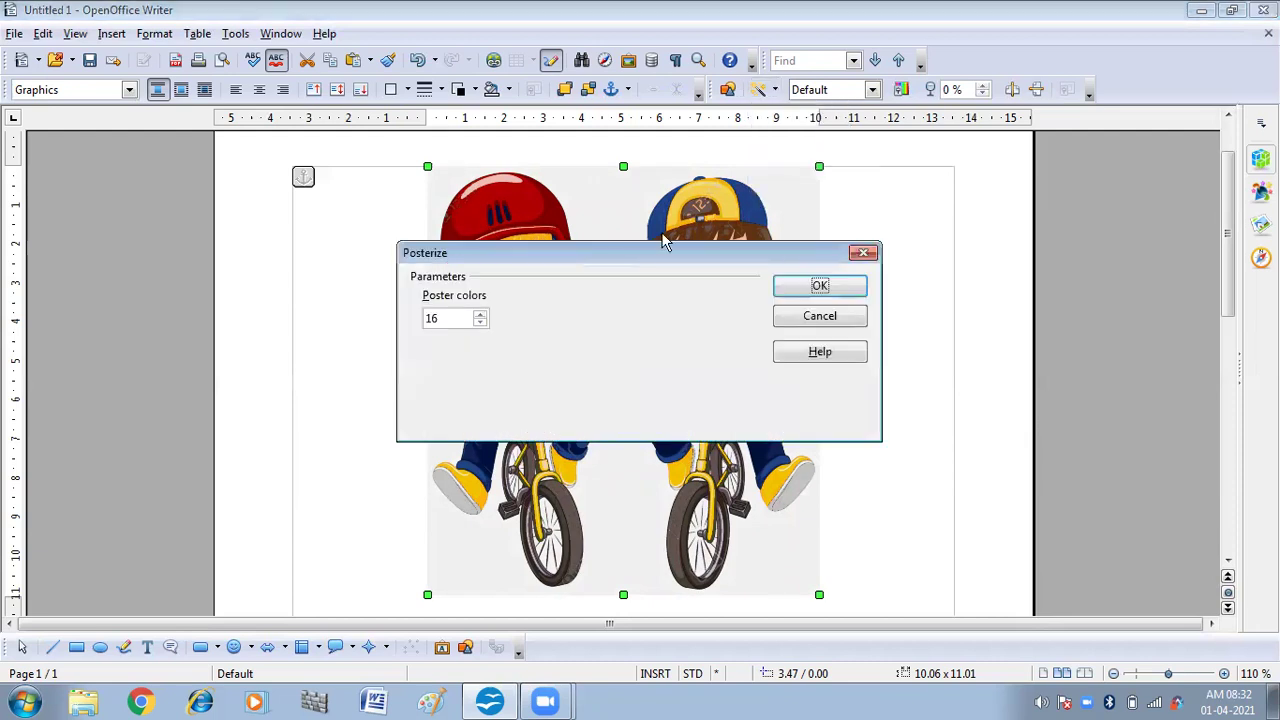
left_click(455, 317)
key("BackSpace")
type("40")
key("BackSpace")
key("BackSpace")
key("BackSpace")
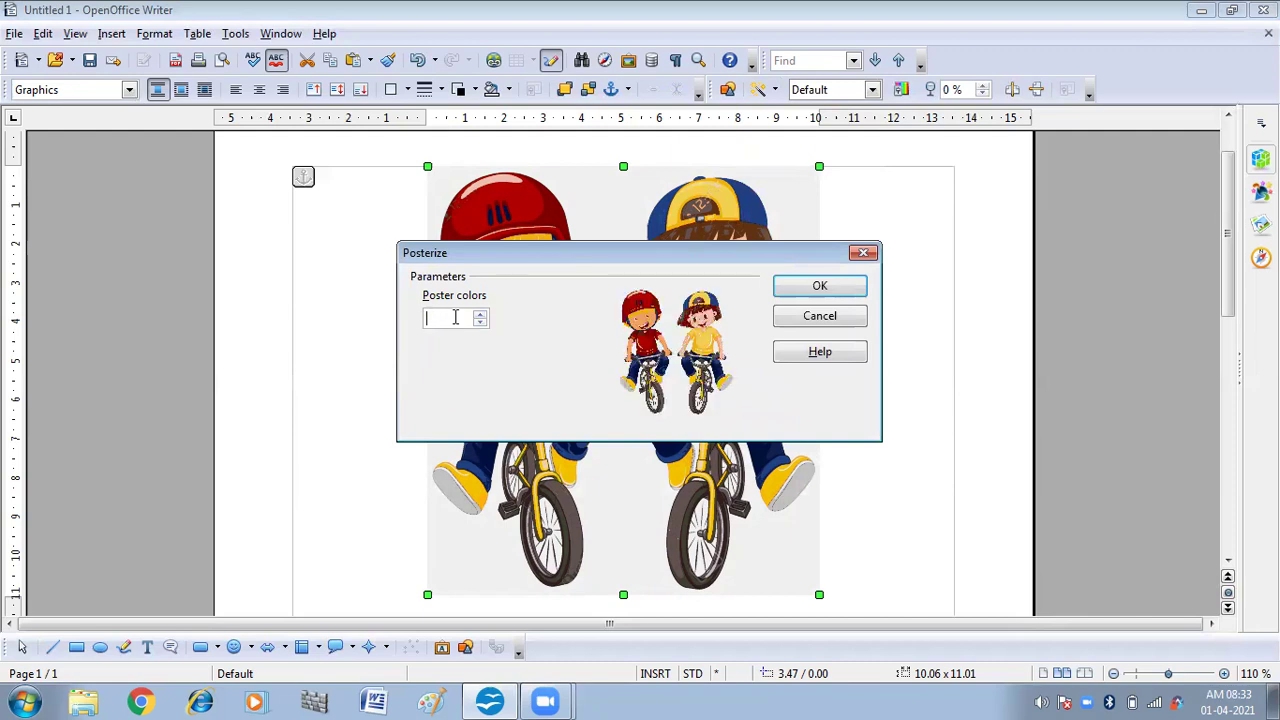
type("50")
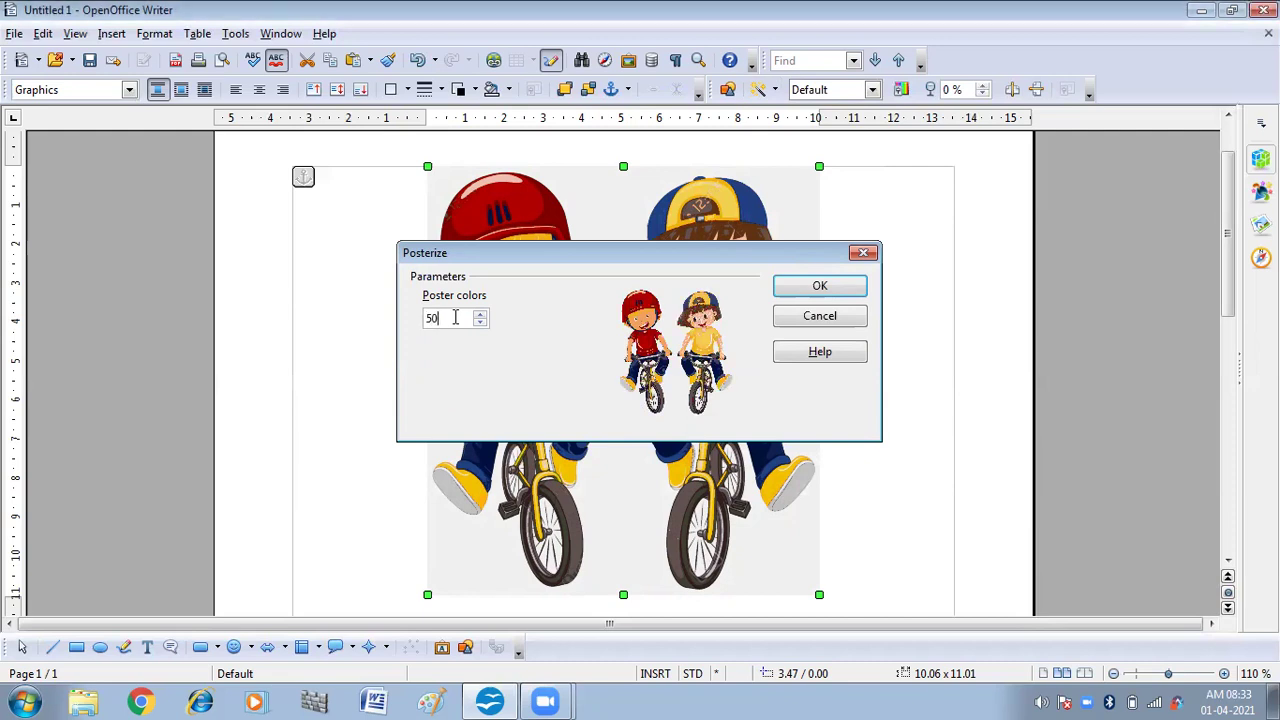
key("Return")
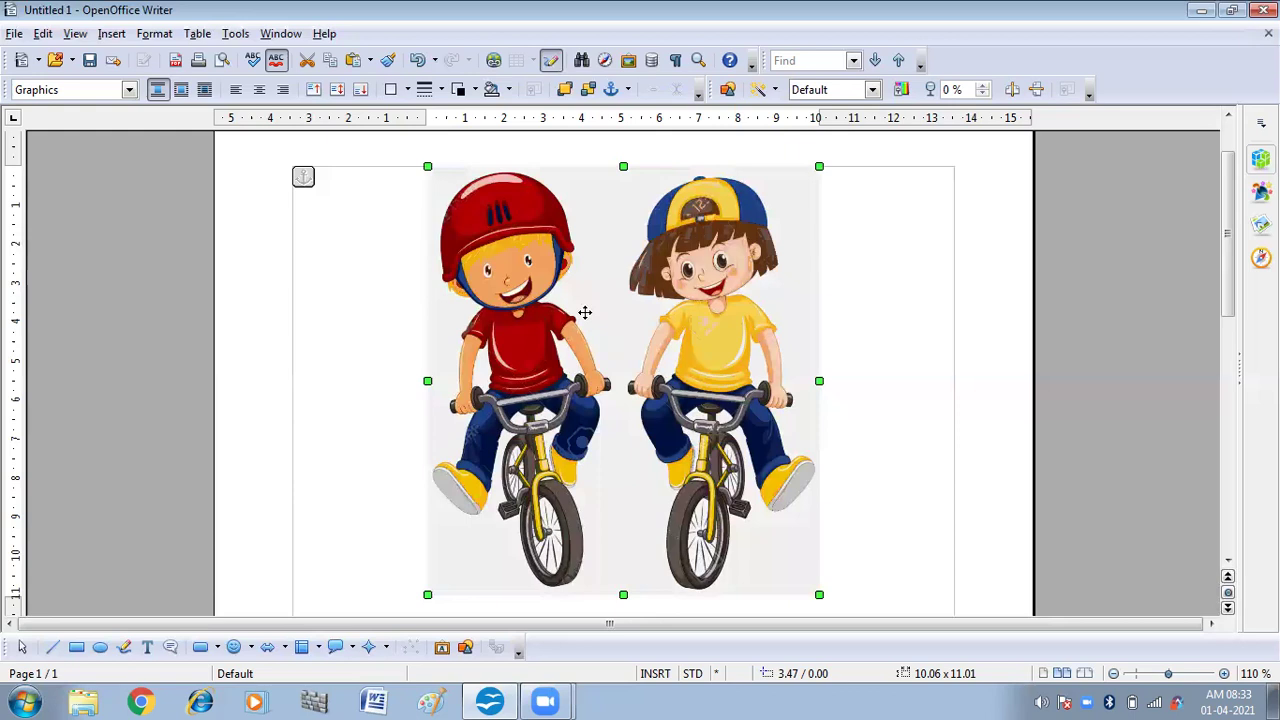
- Apply the Posterize filter to the picture a third time, entering 100 for the poster colors
left_click(777, 90)
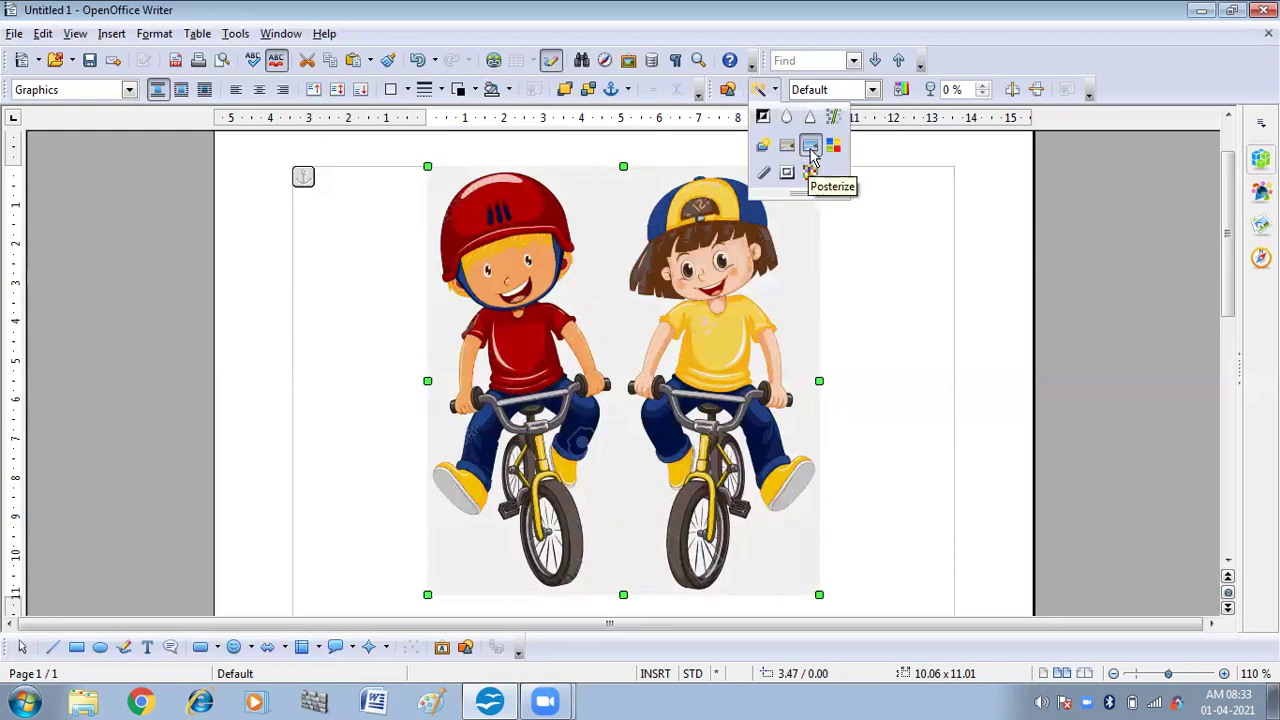
left_click(810, 148)
left_click(437, 321)
key("BackSpace")
key("BackSpace")
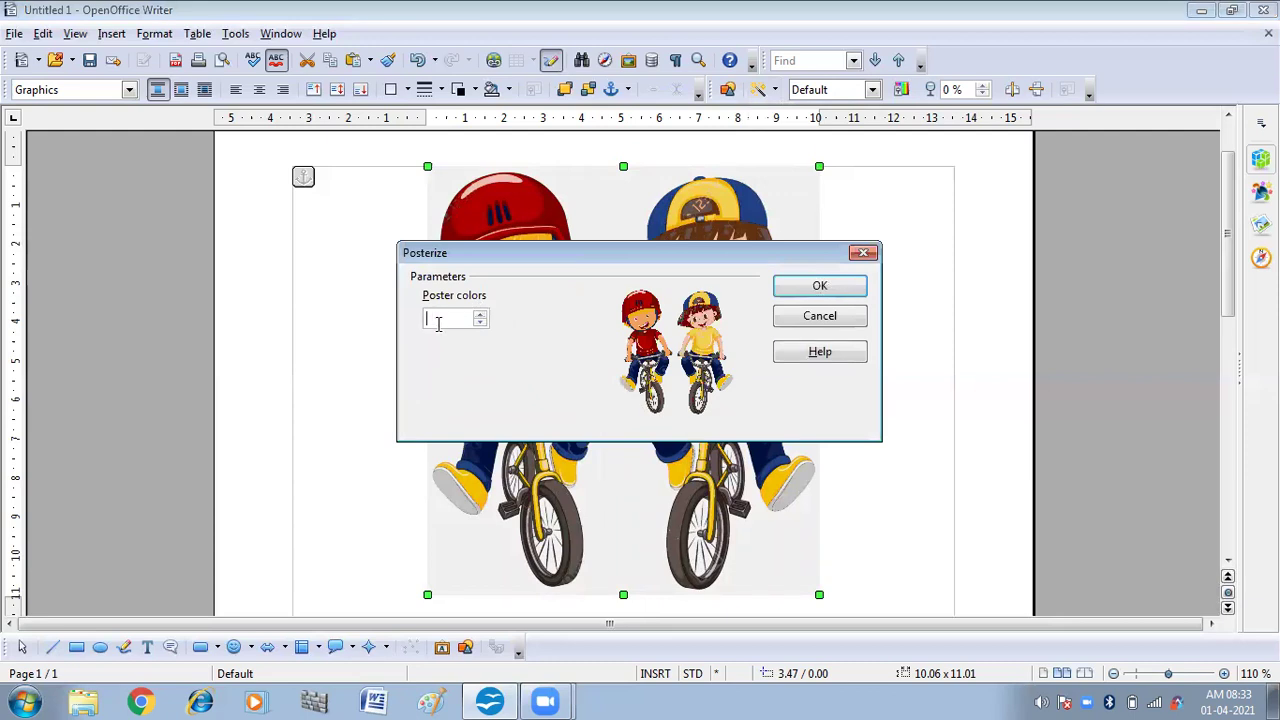
type("100")
left_click(822, 290)
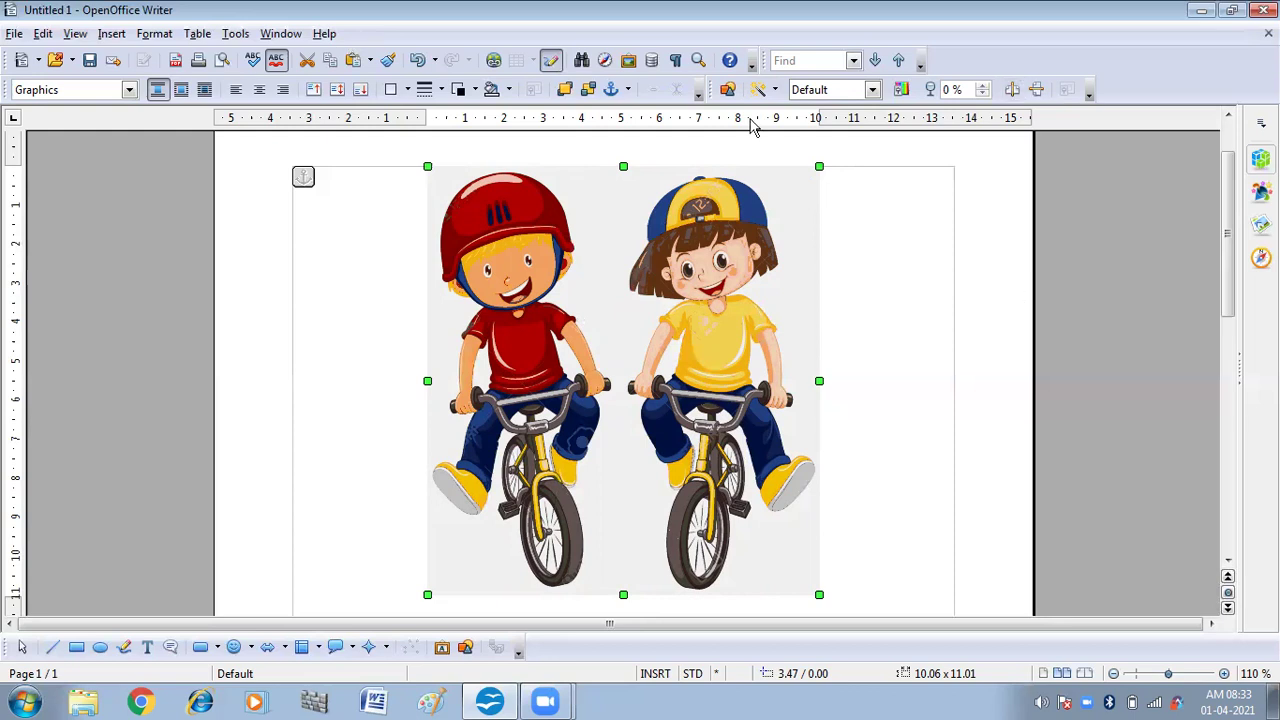
- Apply the Pop Art filter to the picture, then undo it
left_click(760, 89)
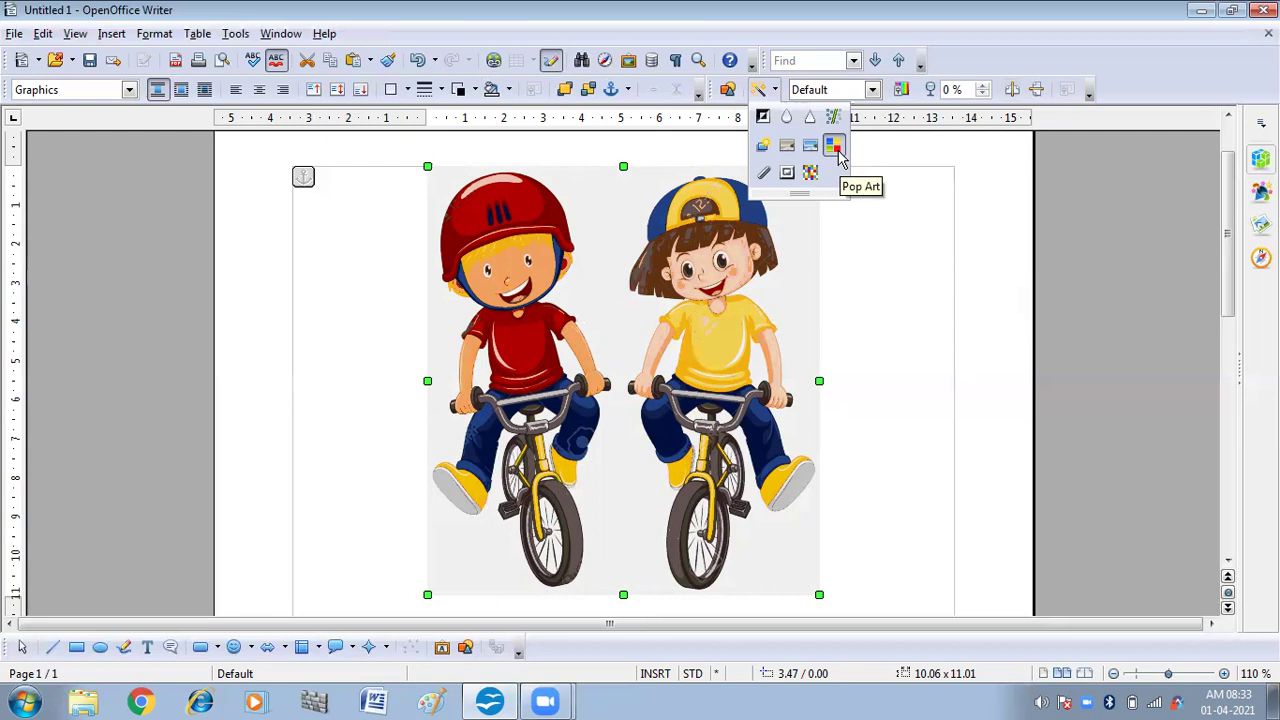
left_click(836, 150)
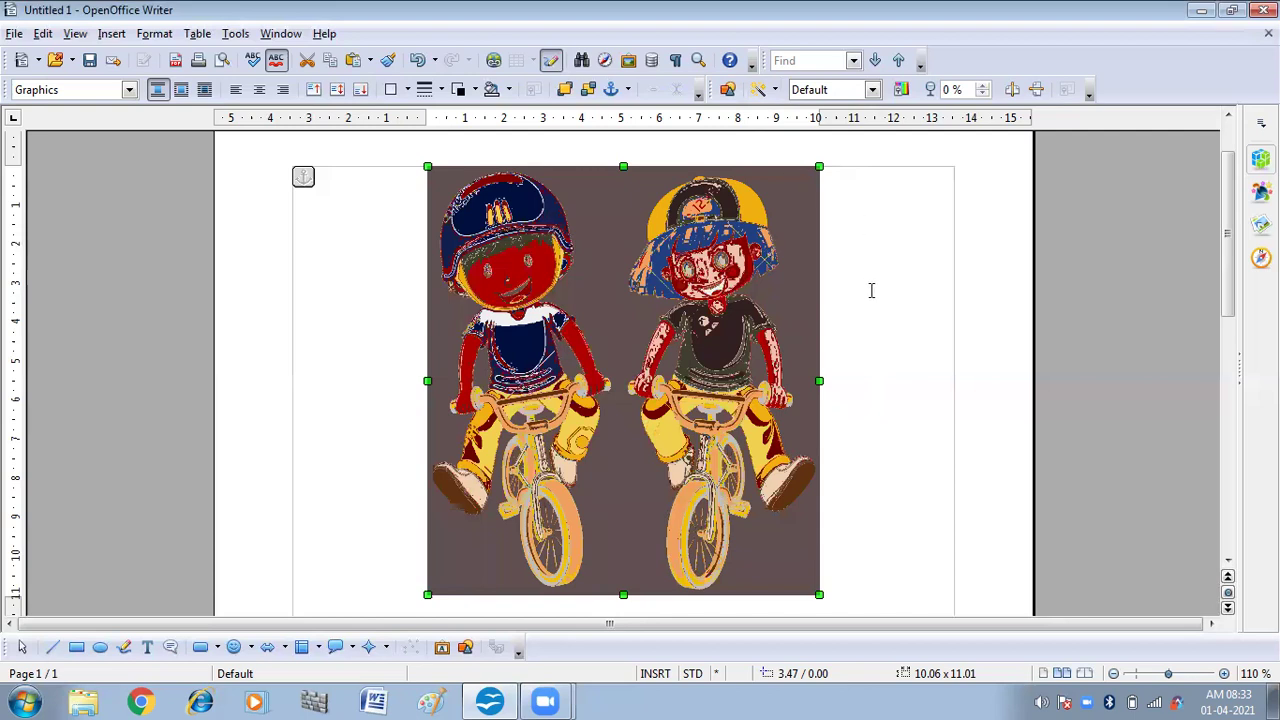
key("ctrl+z")
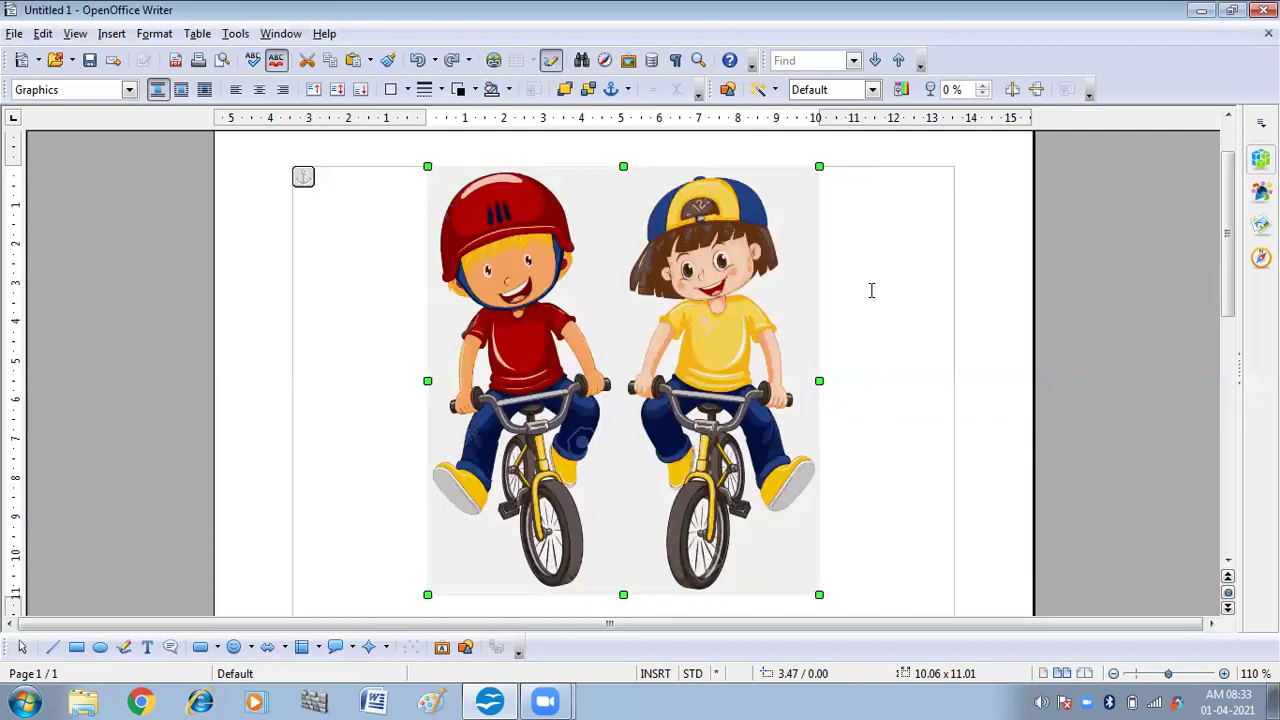
- Apply the Charcoal Sketch filter to the picture, then undo it
left_click(776, 91)
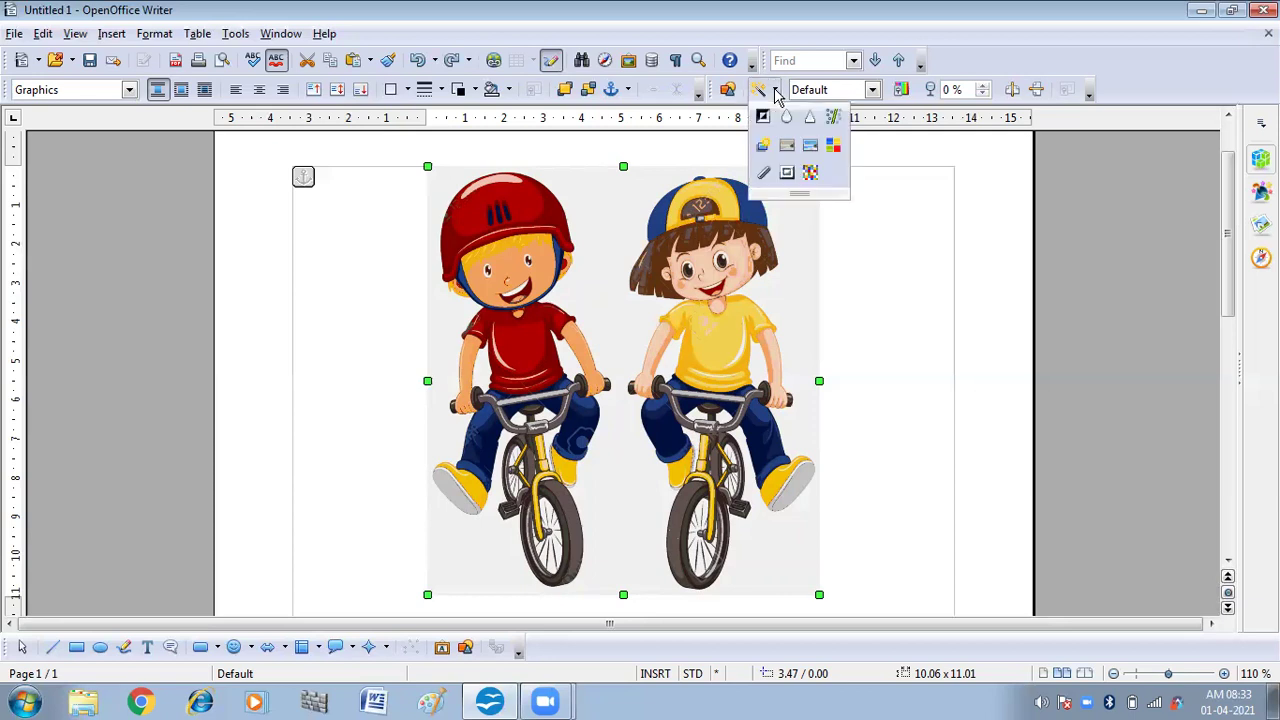
left_click(764, 174)
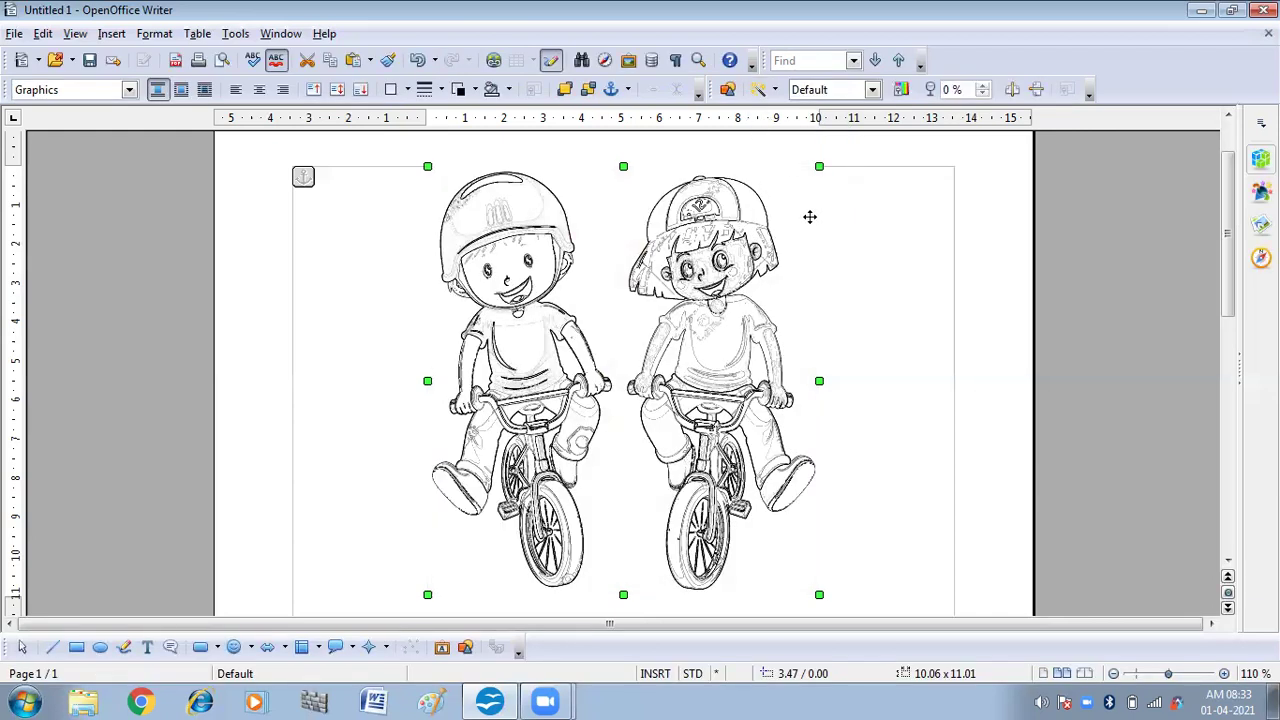
key("ctrl+z")
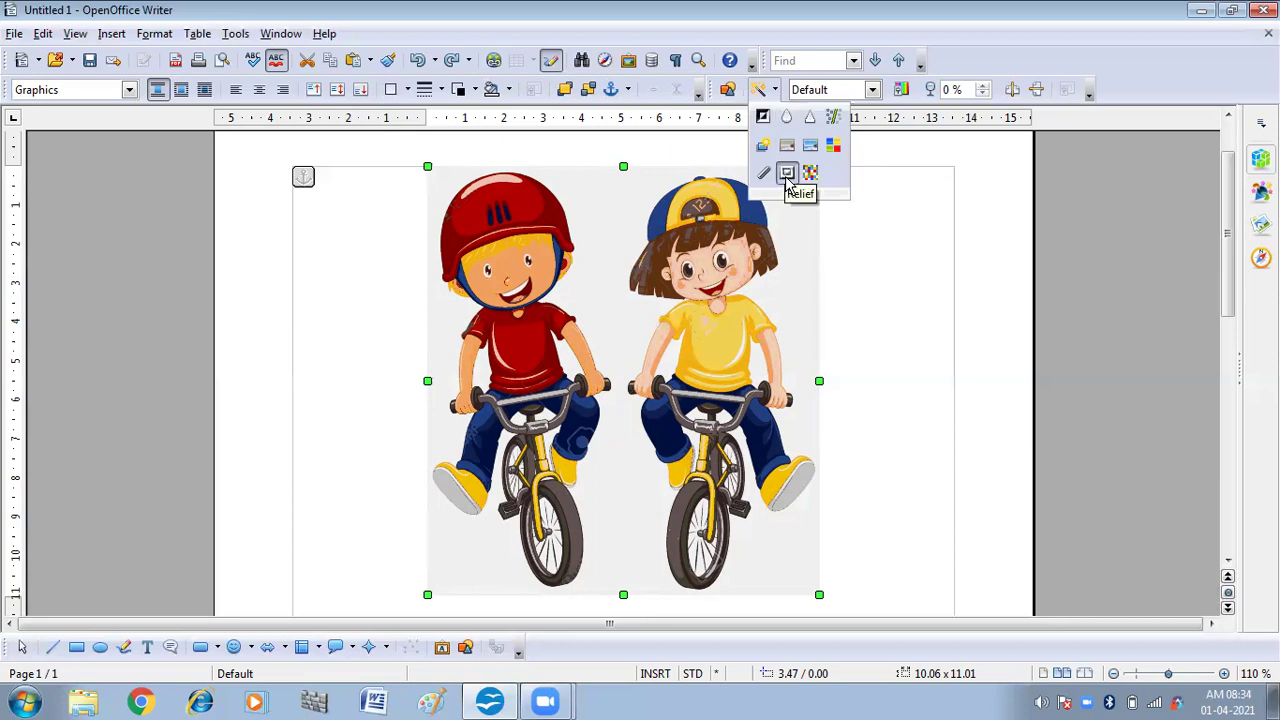
- Apply the Relief filter to the picture with the light source at the center, then undo it
left_click(787, 174)
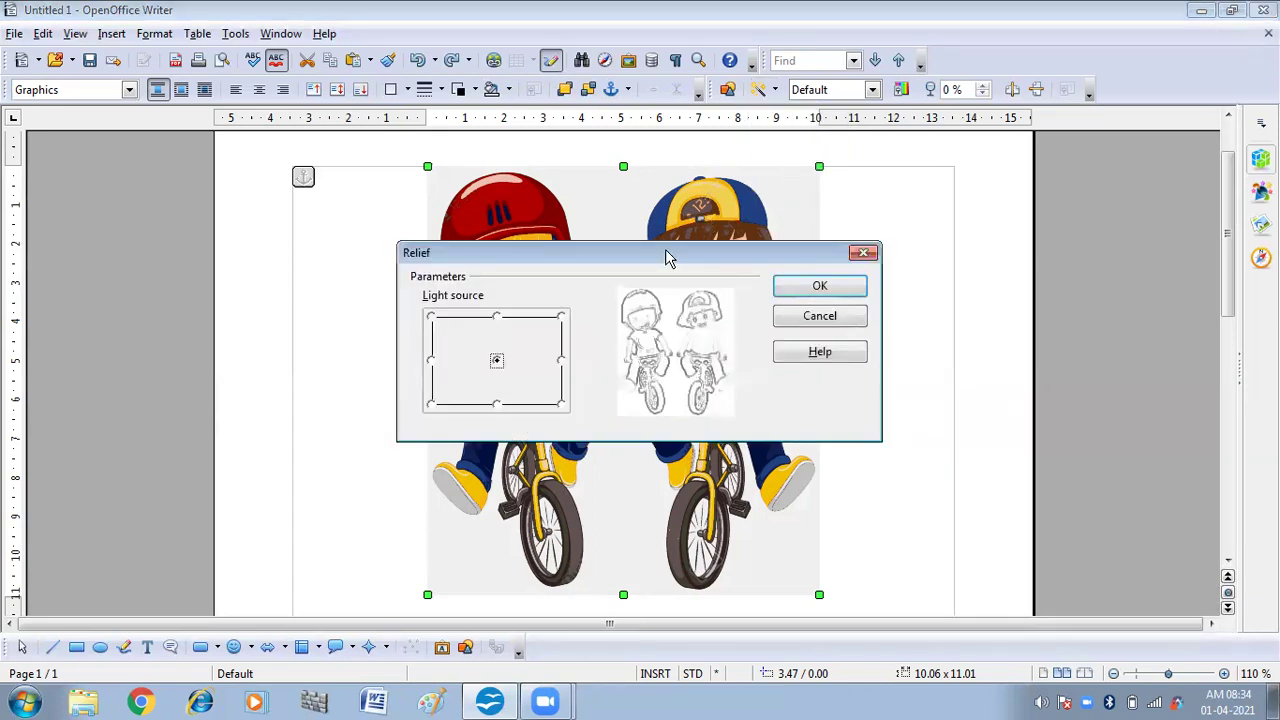
left_click_drag(665, 249, 703, 237)
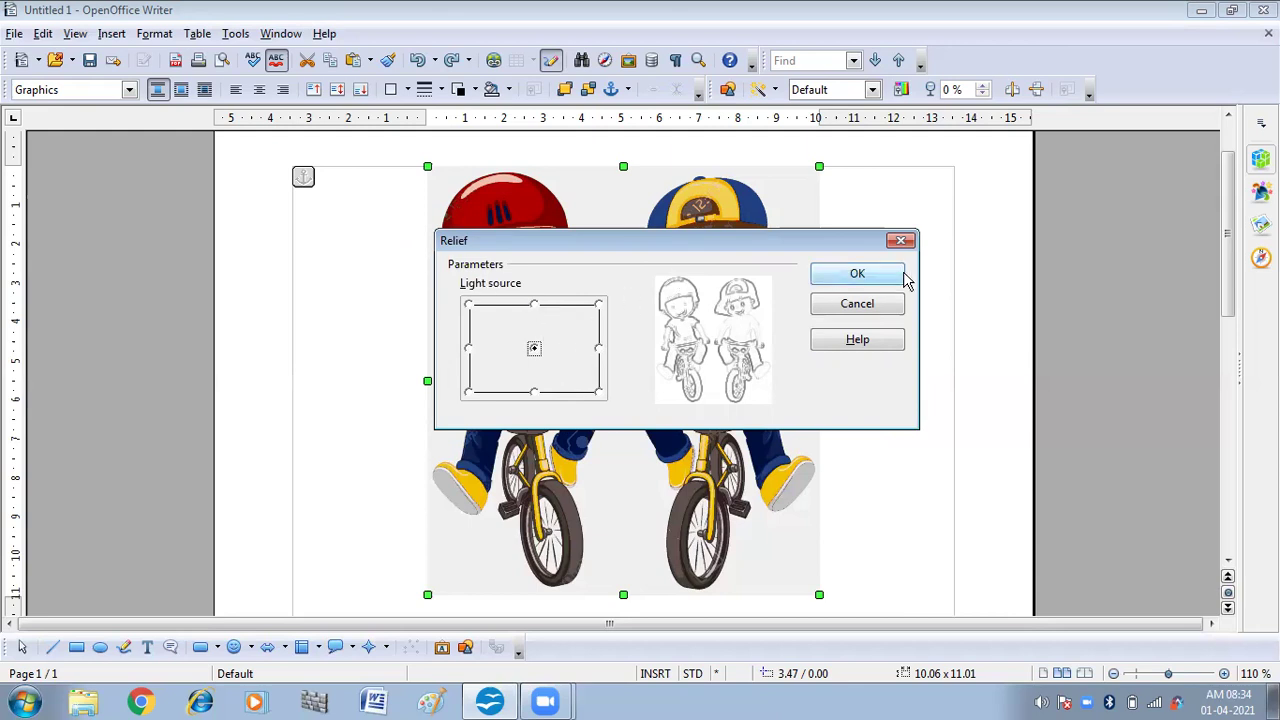
left_click(855, 273)
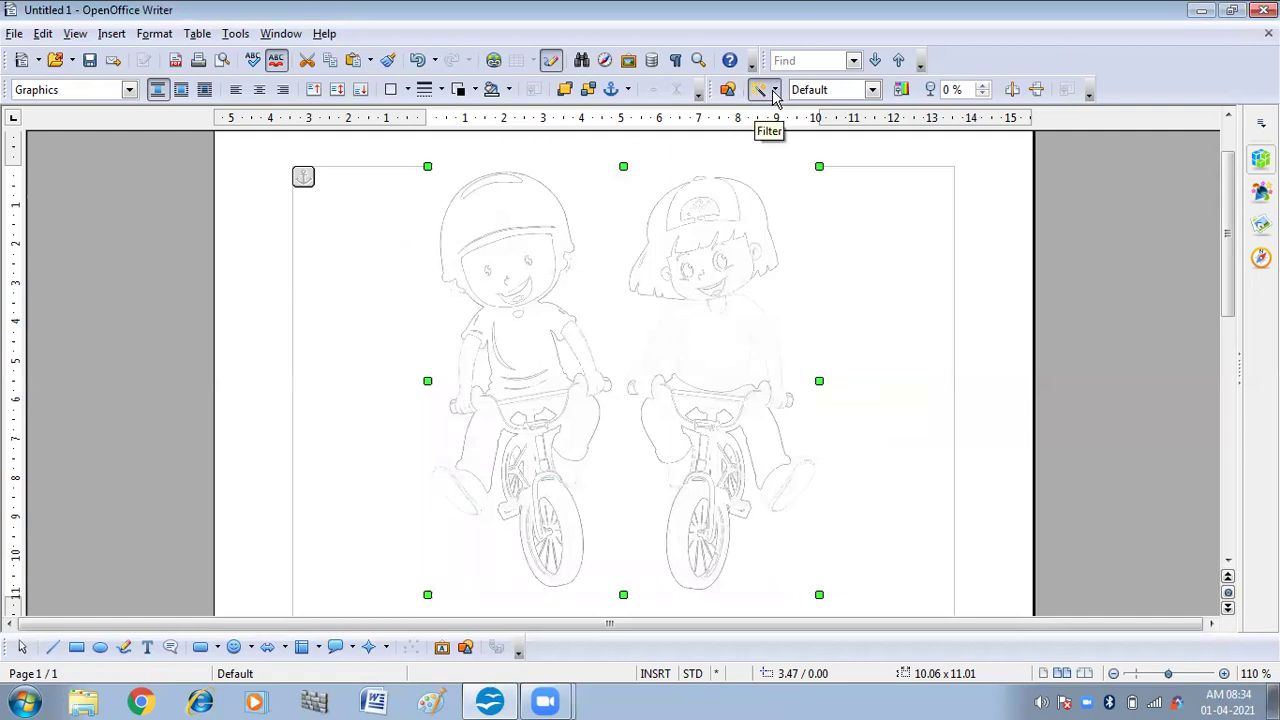
key("ctrl+z")
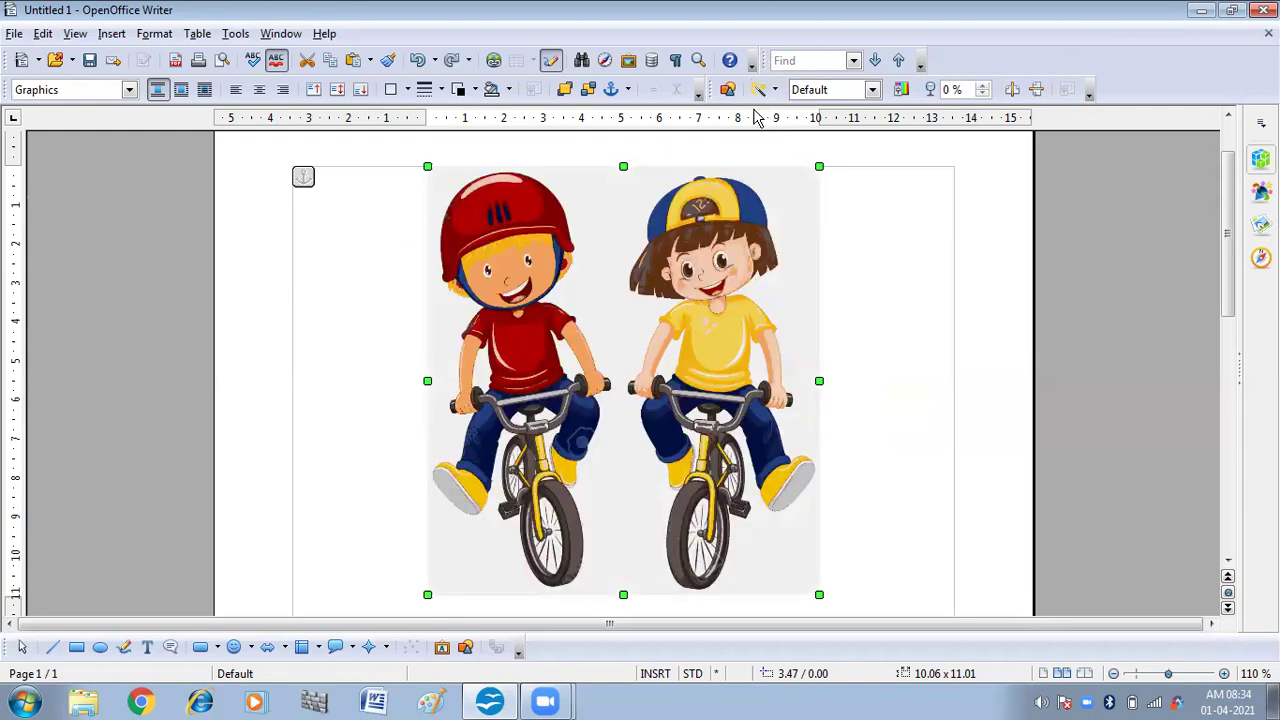
- Apply the Mosaic filter to the picture with a width and height of 4 pixels, leaving Enhance edges off
left_click(778, 91)
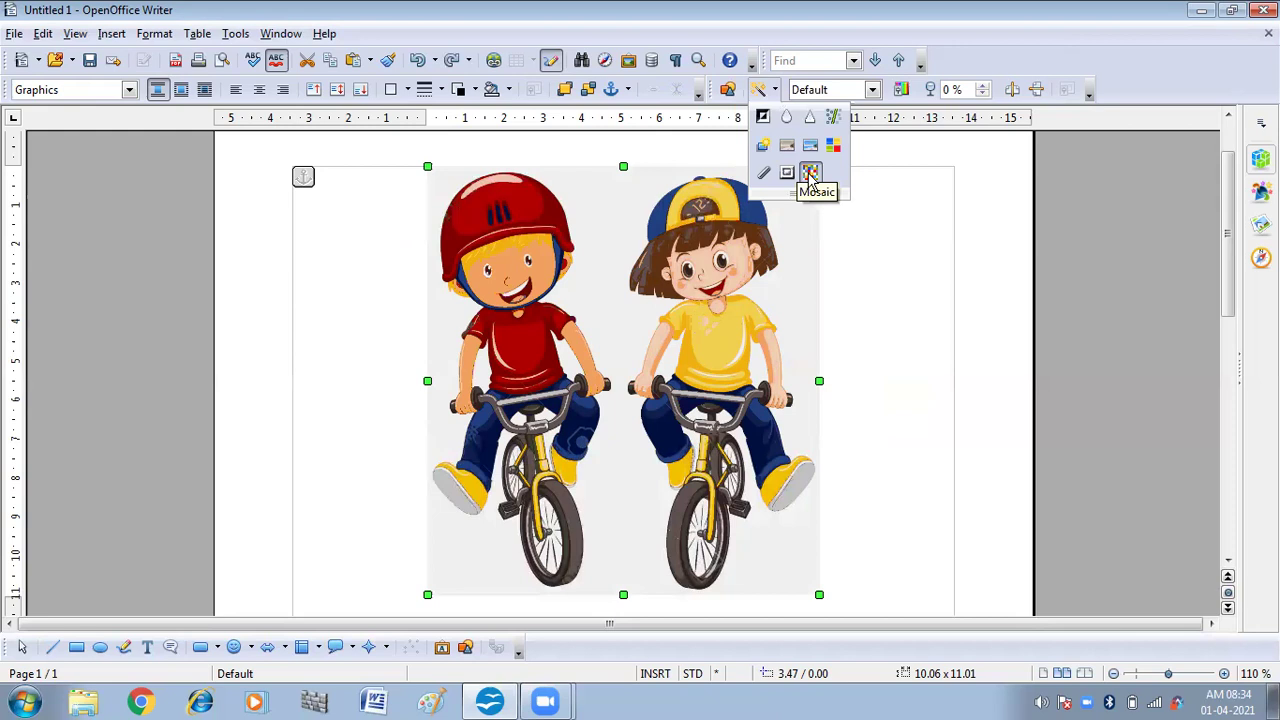
left_click(811, 178)
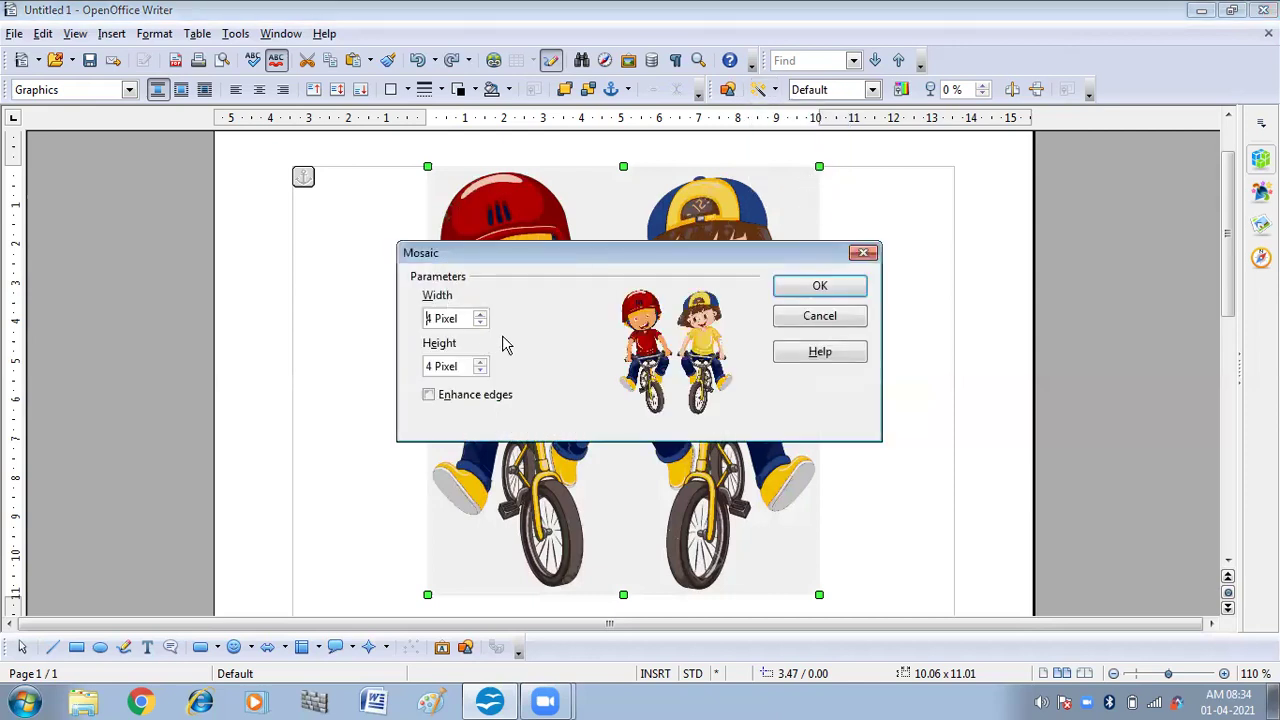
left_click(818, 291)
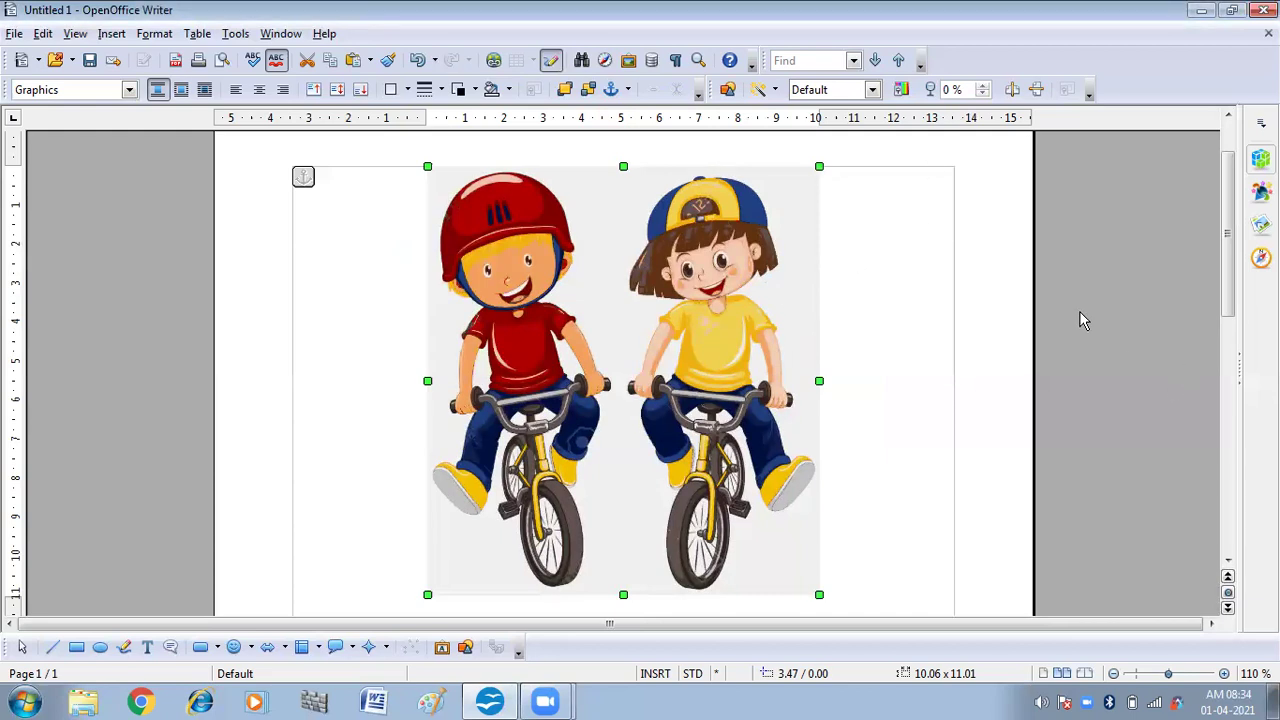
- Undo the Mosaic filter and flip the picture horizontally
key("ctrl+z")
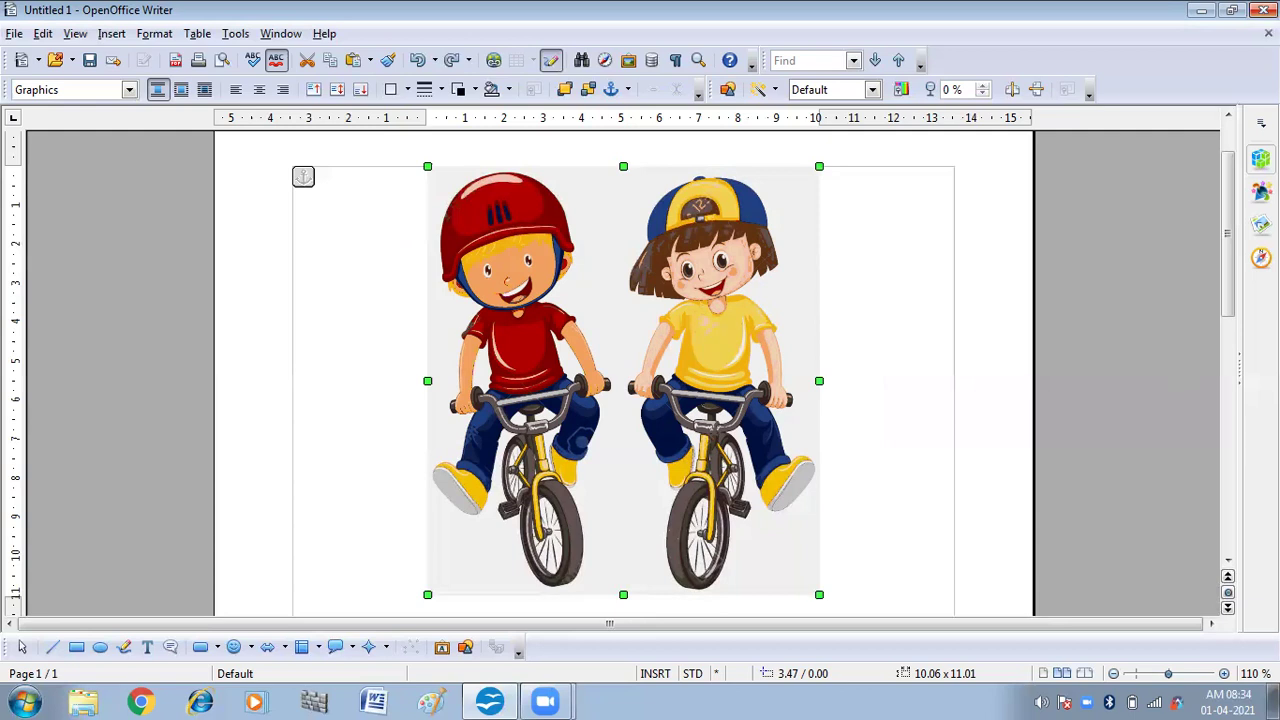
left_click(1012, 92)
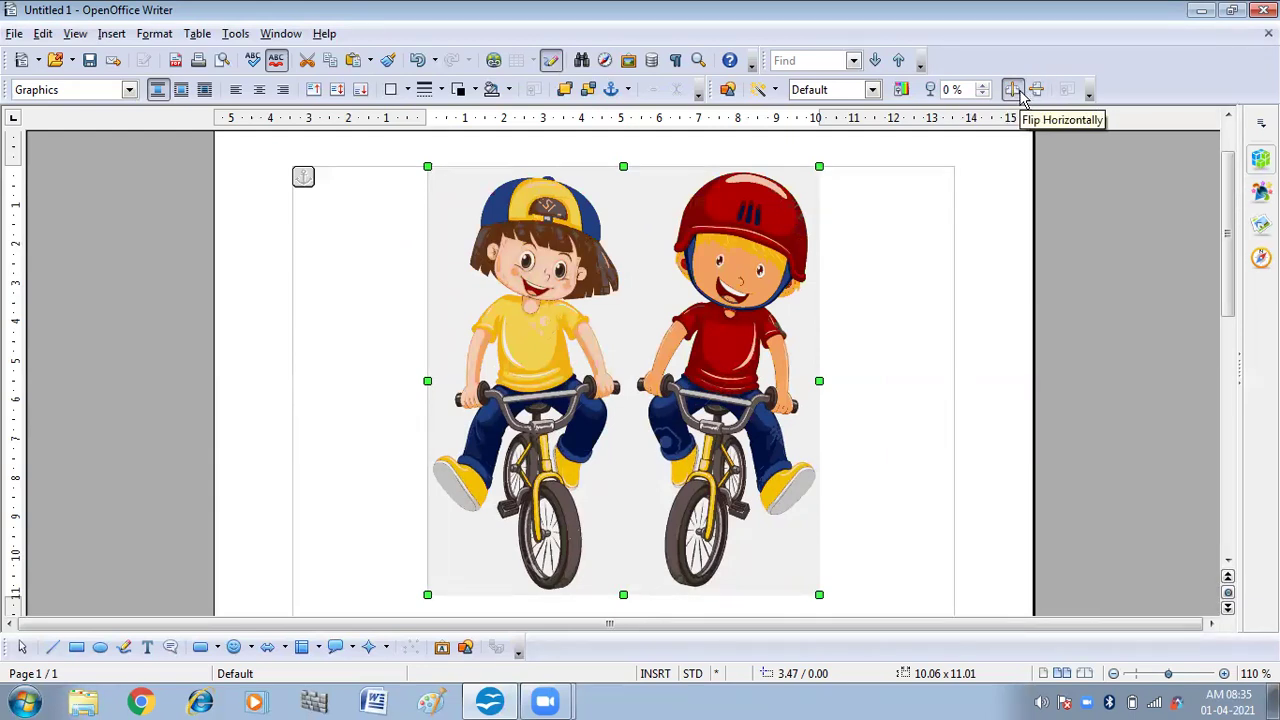
left_click(1012, 92)
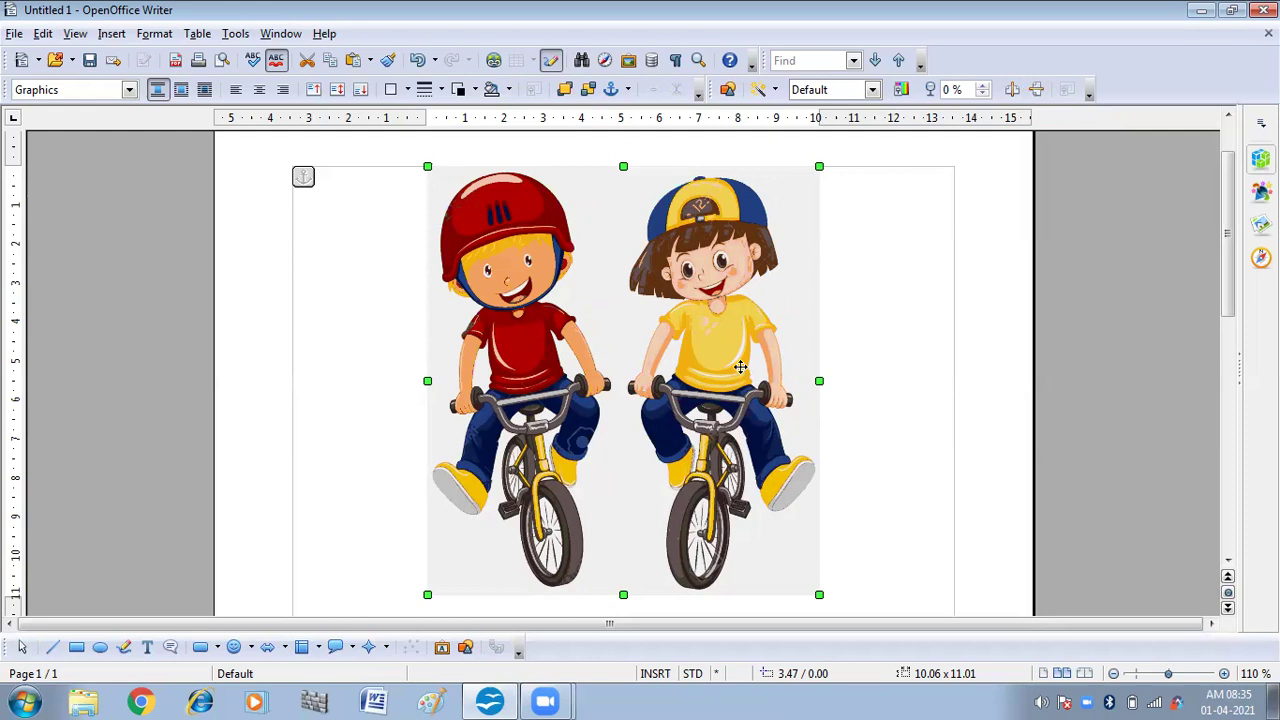
left_click(1013, 91)
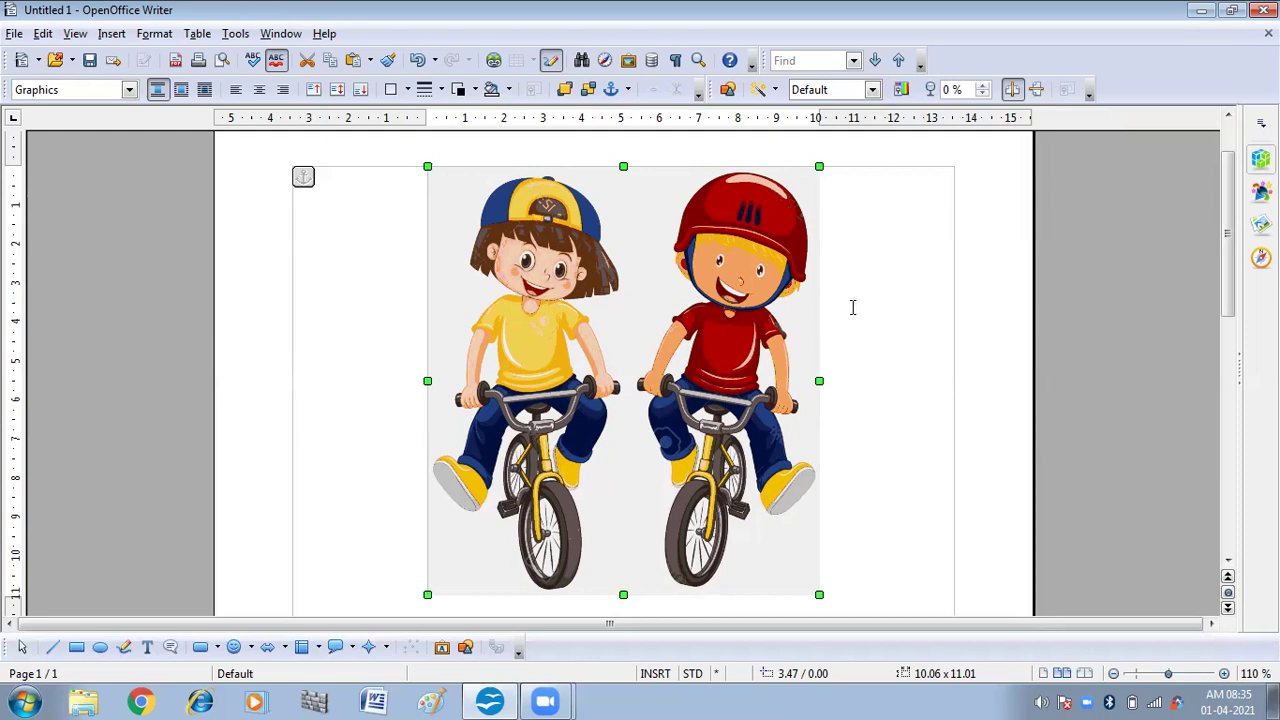
- Flip the picture vertically and flip it back upright
left_click(1038, 90)
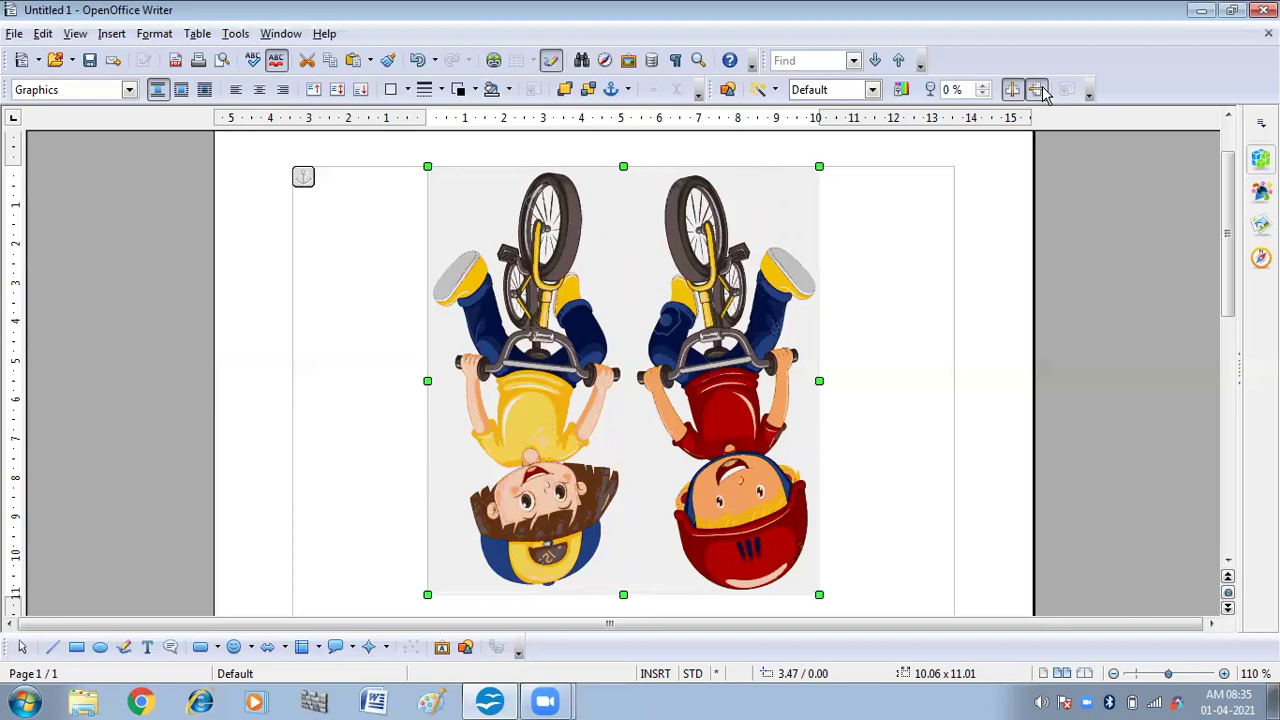
left_click(1038, 89)
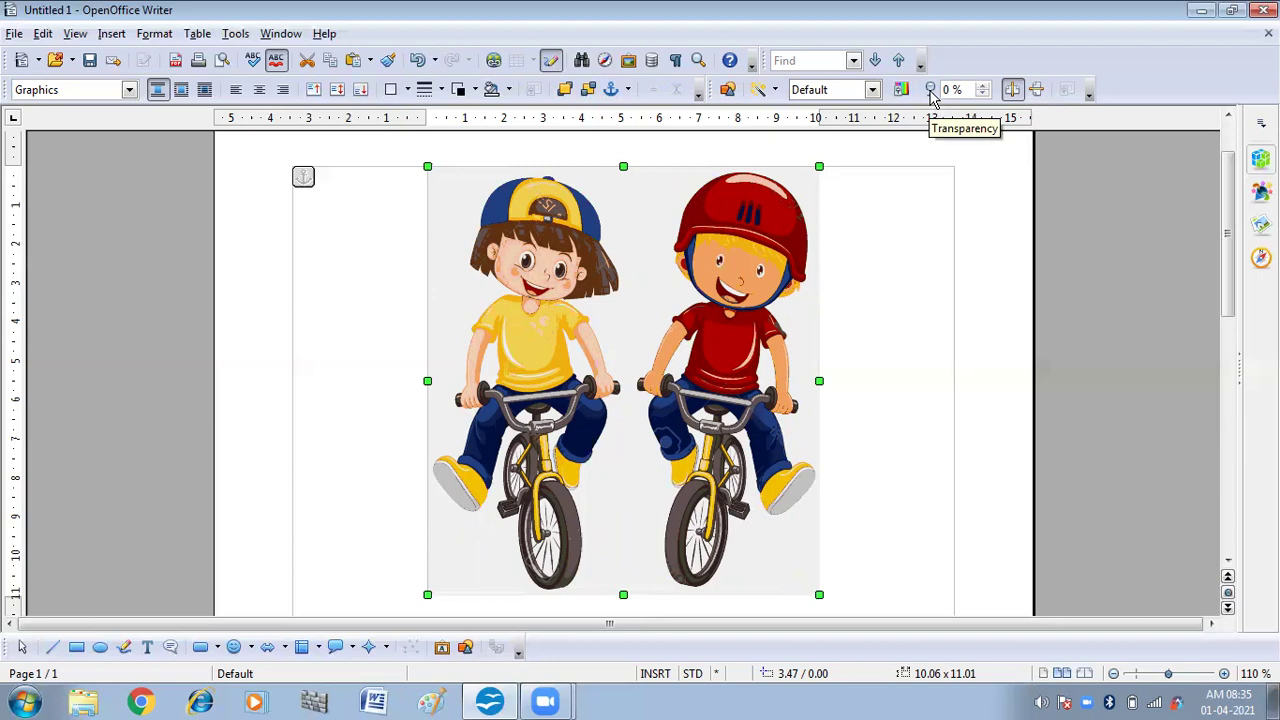
- Set the picture's transparency to 50 %
left_click(983, 86)
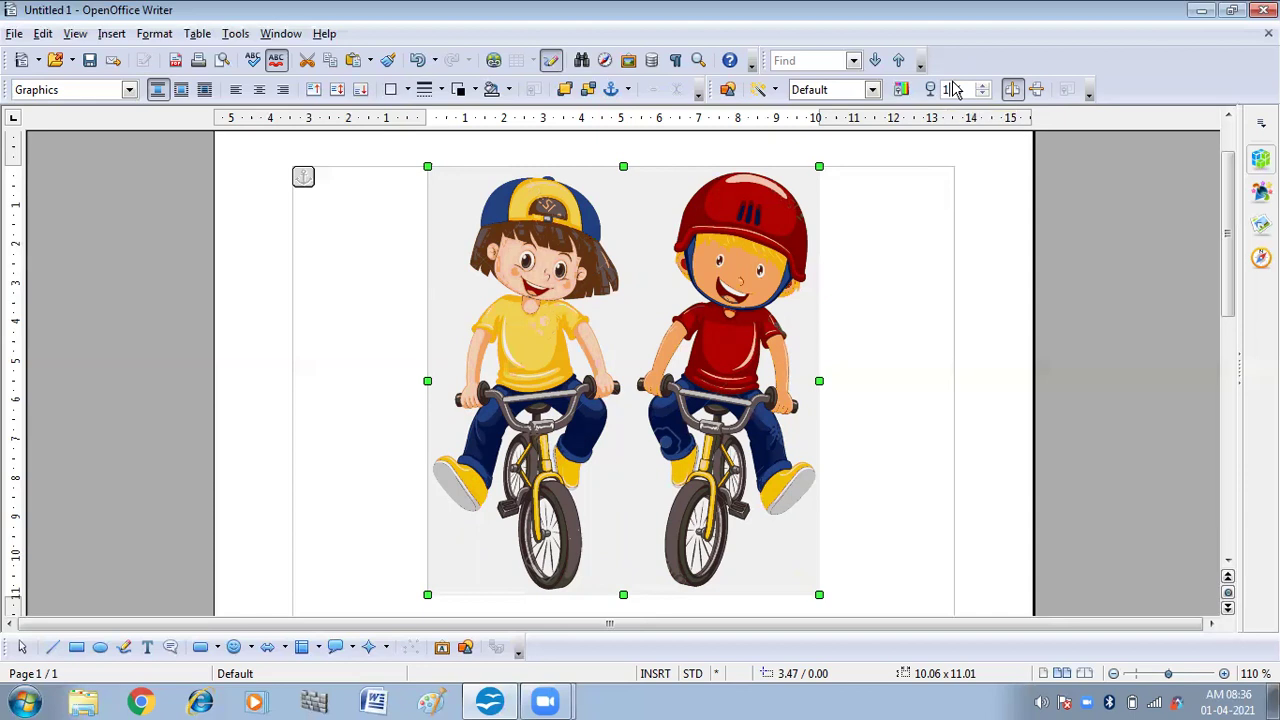
key("BackSpace")
type("50")
key("Return")
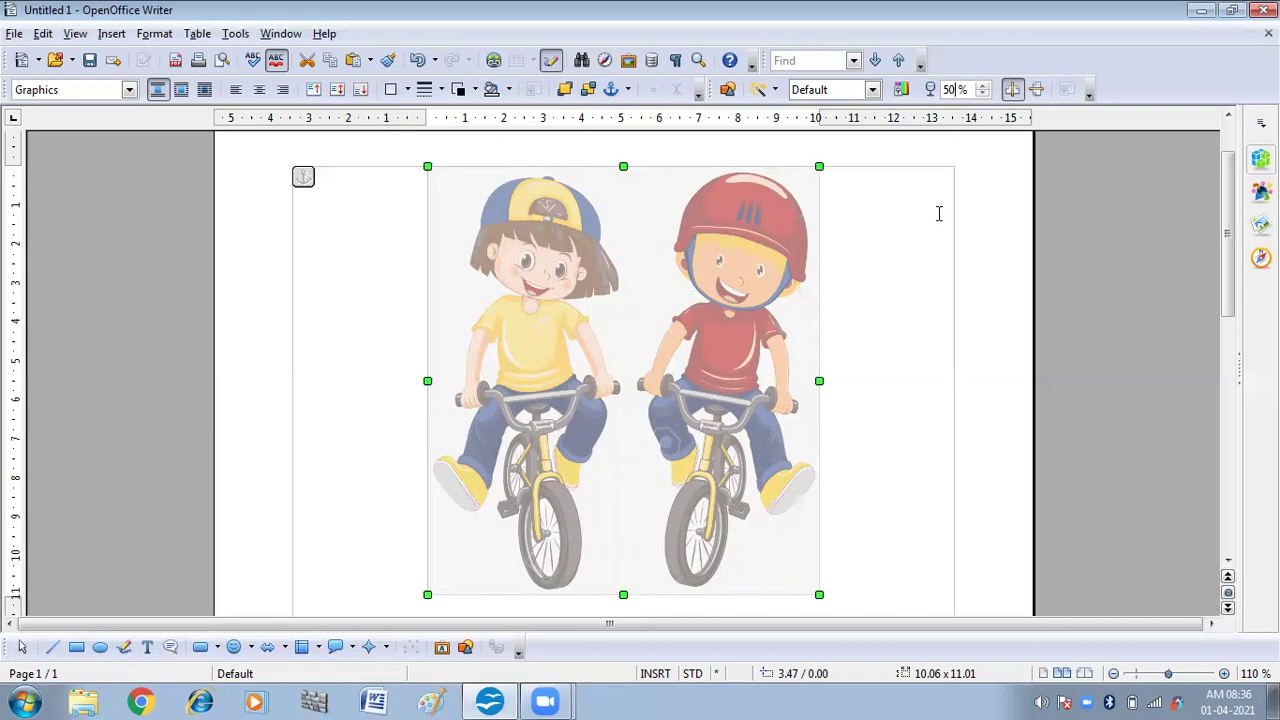
- Set the picture's transparency to 100 %
key("BackSpace")
key("BackSpace")
type("100")
key("Return")
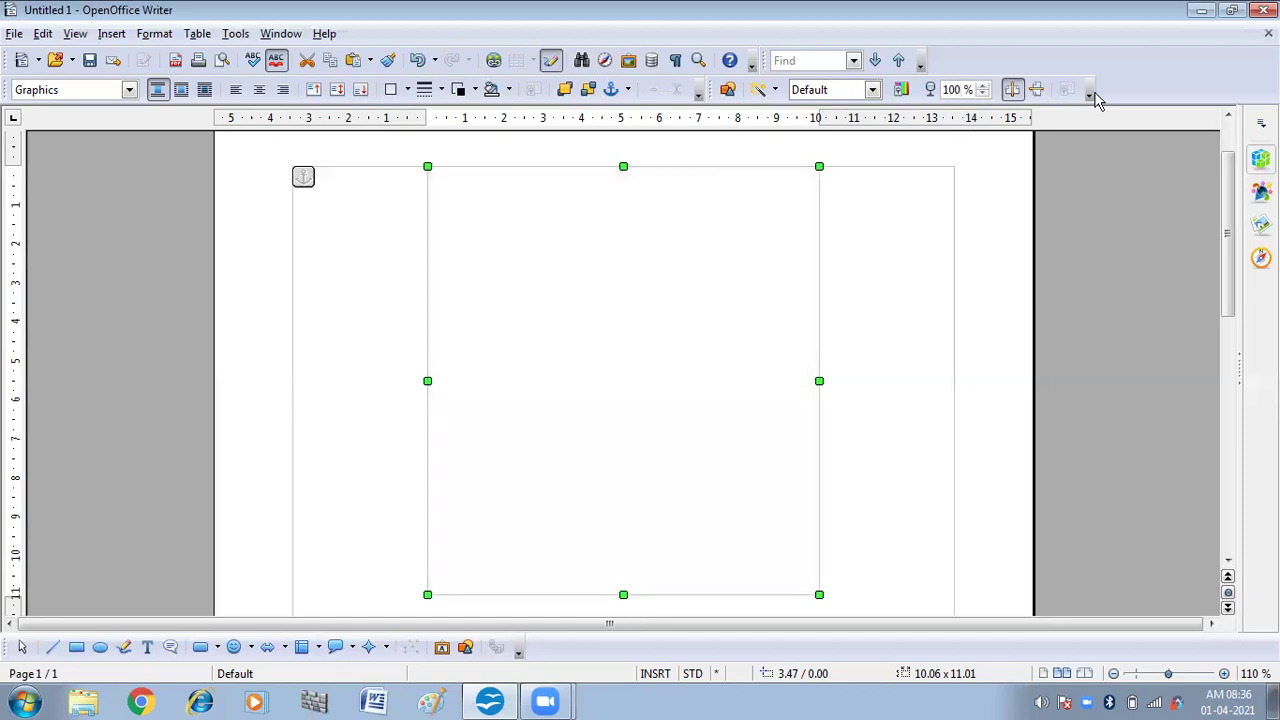
- Set the picture's transparency to 70 %
key("BackSpace")
key("BackSpace")
key("BackSpace")
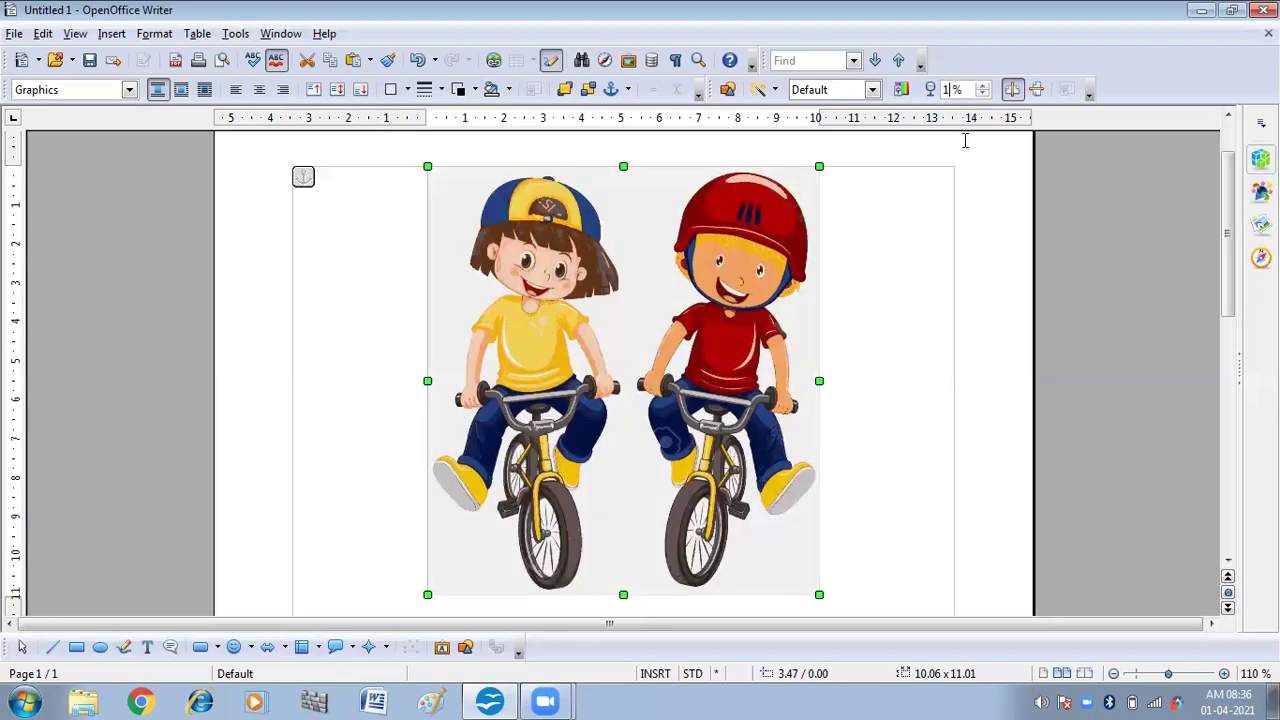
type("70")
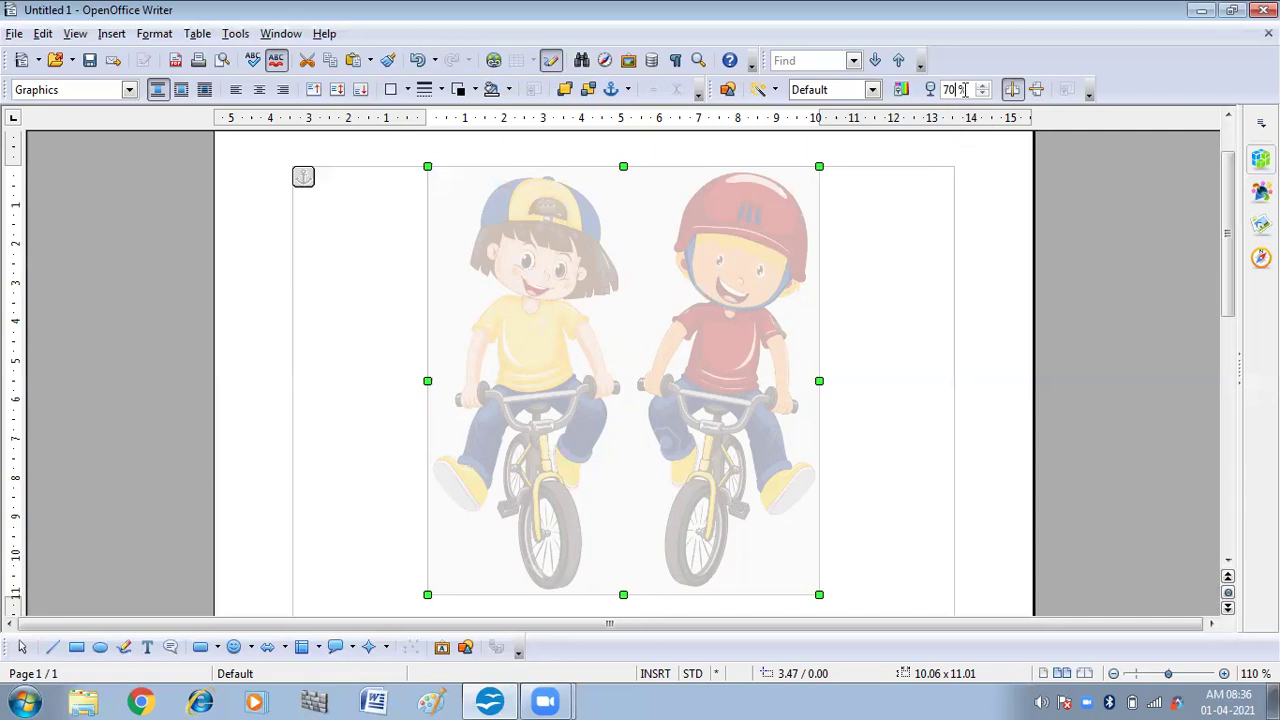
- Set the picture's transparency to 7 %
key("BackSpace")
key("BackSpace")
left_click(907, 245)
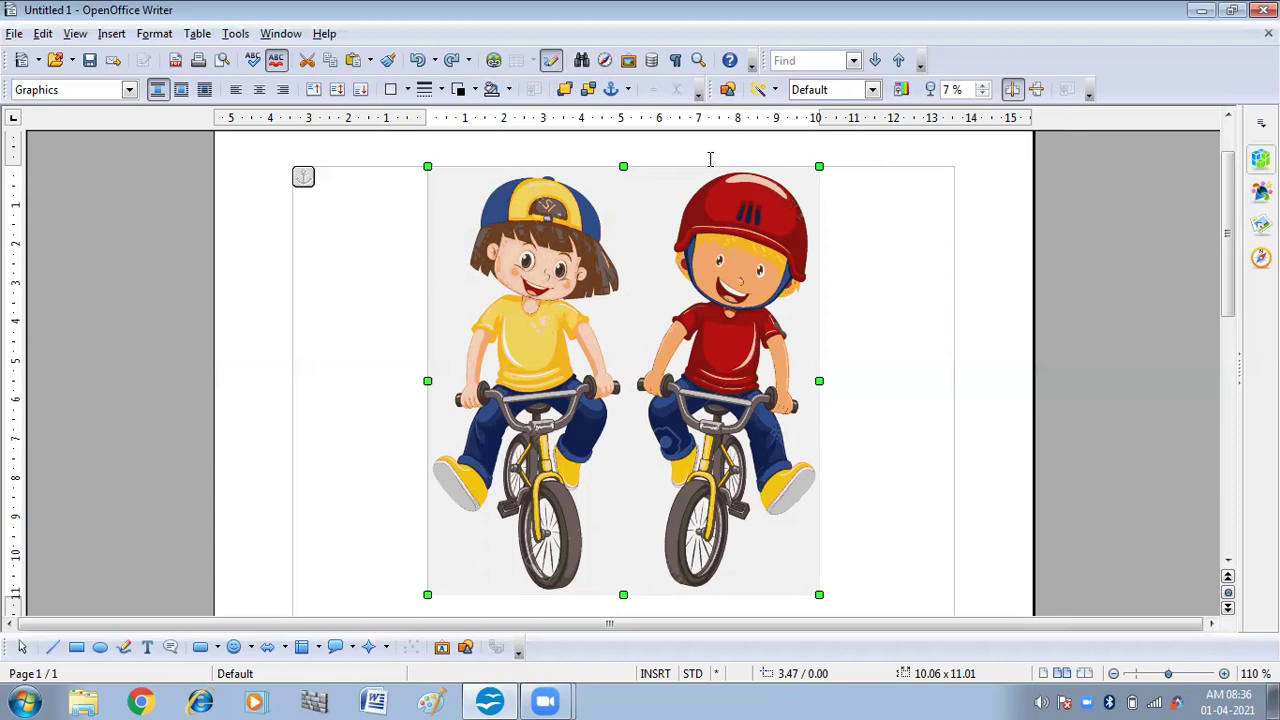
- Open the picture's crop settings and reposition the dialog to examine the crop, scale and image size options
right_click(620, 250)
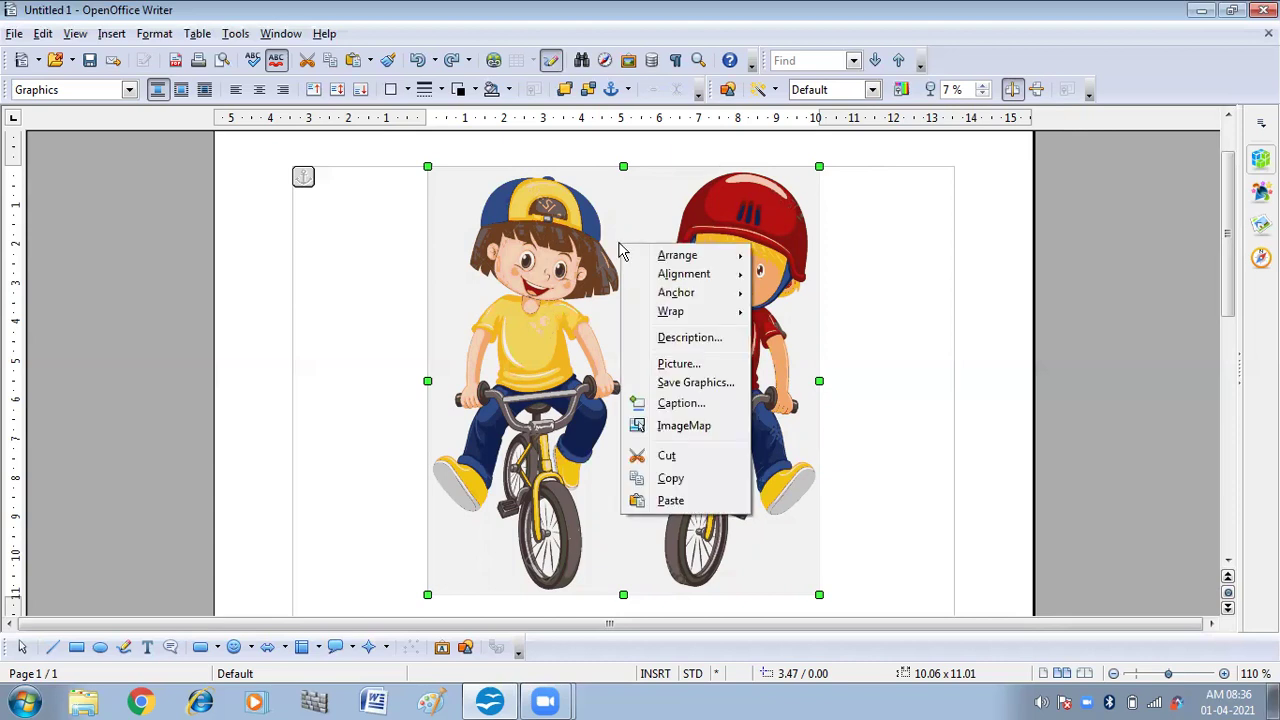
left_click(676, 364)
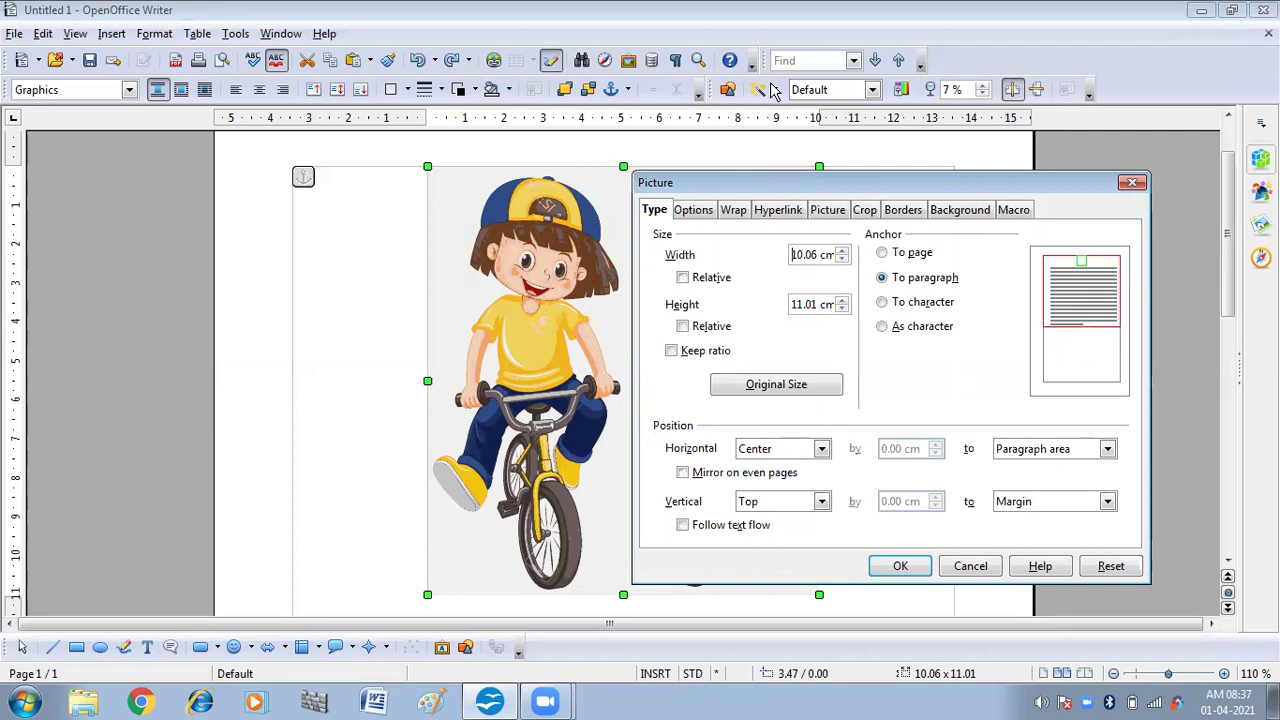
left_click(862, 212)
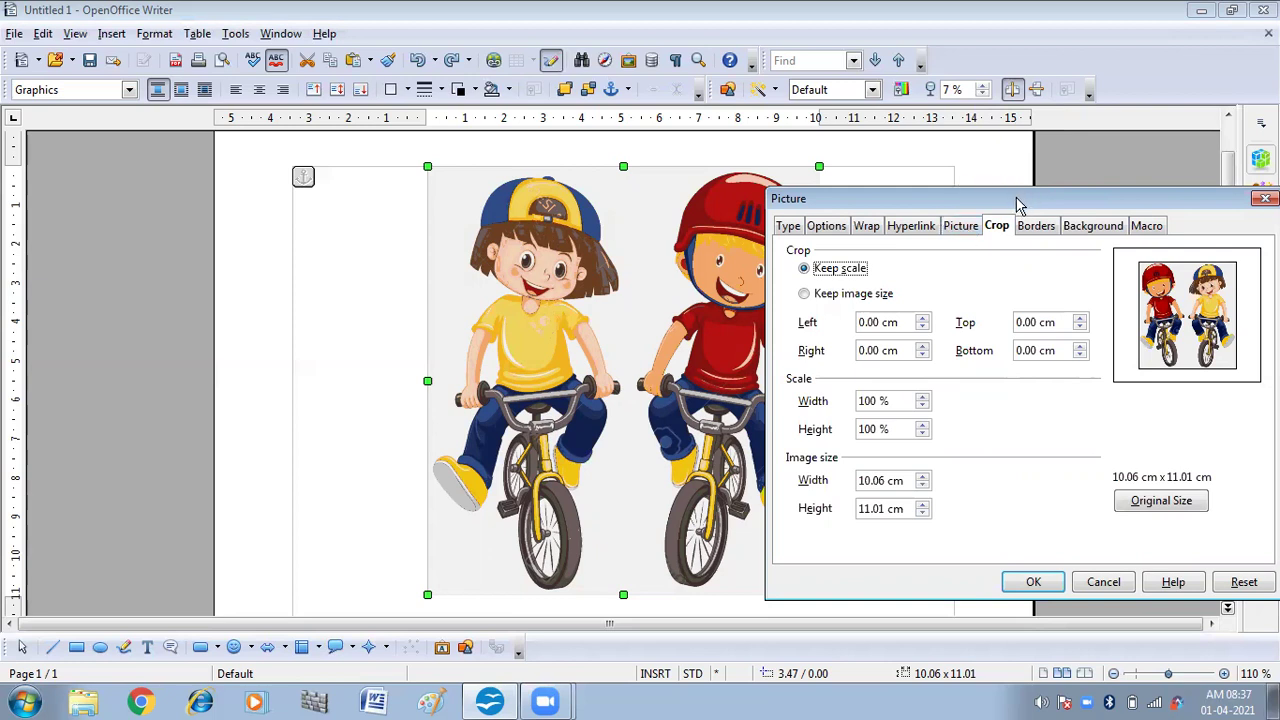
left_click_drag(1017, 204, 976, 167)
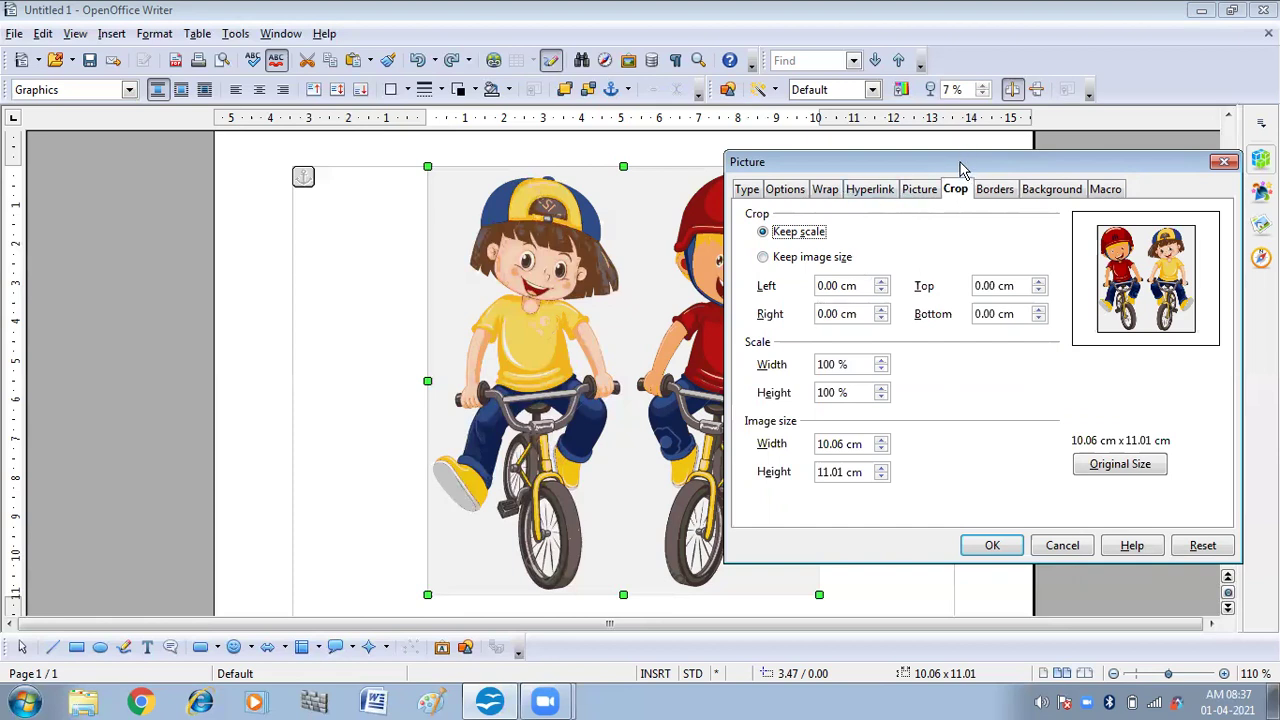
left_click_drag(963, 168, 928, 148)
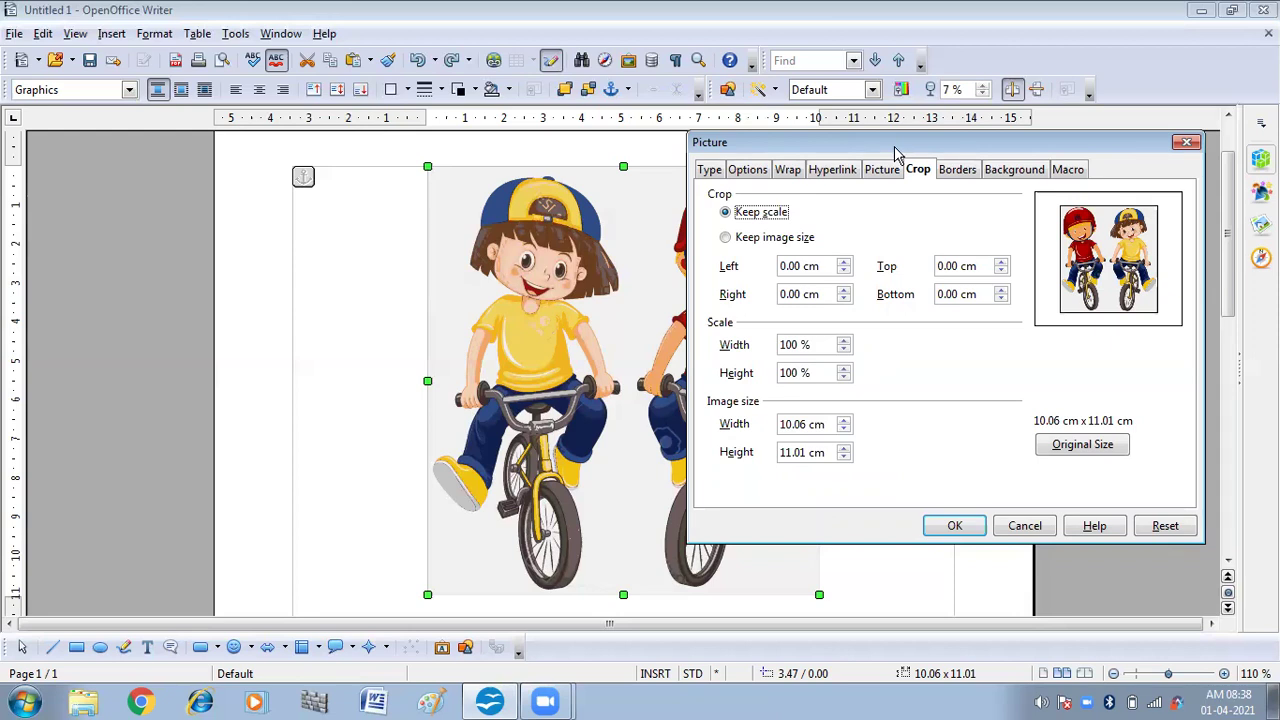
left_click_drag(897, 152, 892, 117)
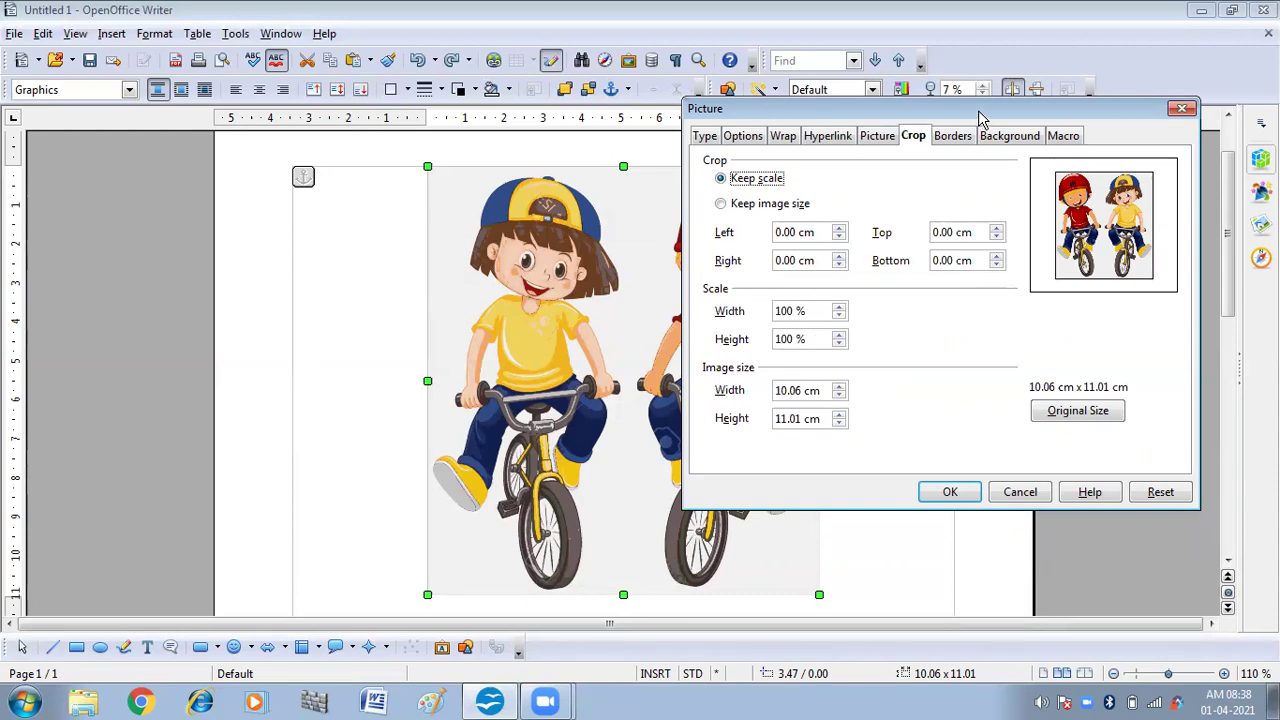
left_click_drag(978, 110, 843, 100)
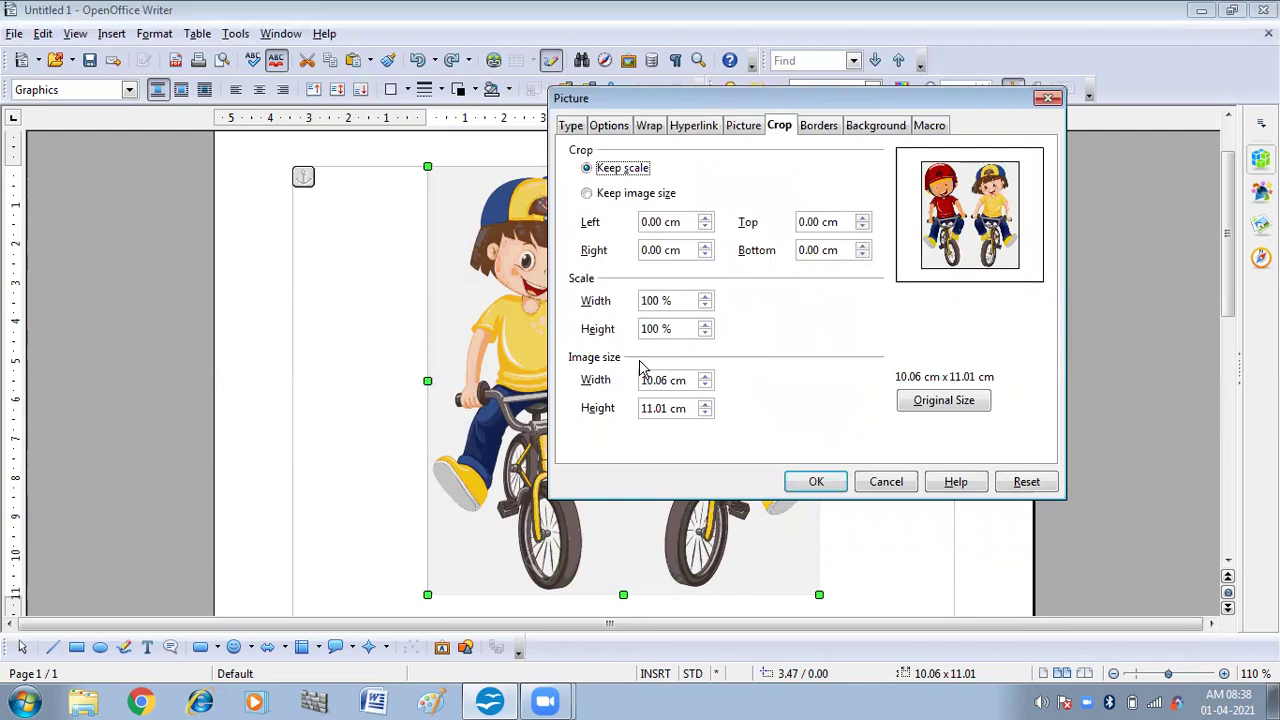
- With Keep scale active, set the picture's left crop to 1.50 cm and right crop to 2.00 cm
left_click(705, 218)
left_click(705, 218)
left_click(705, 218)
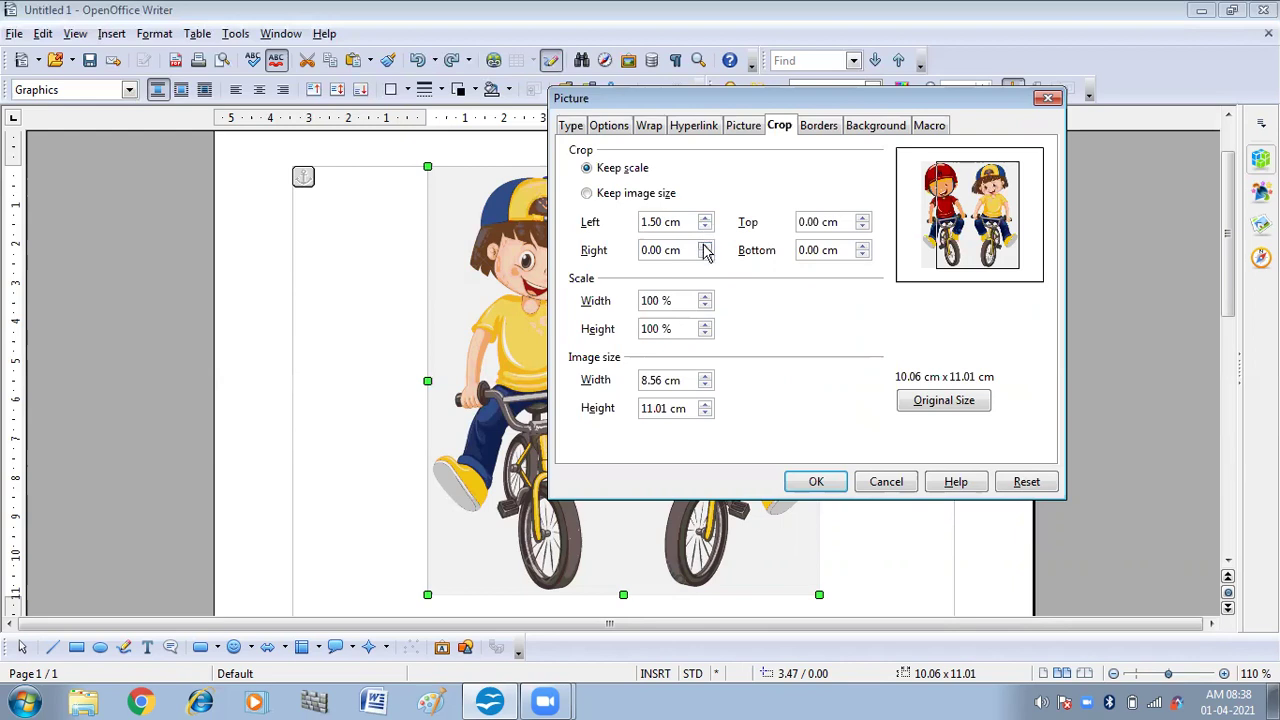
left_click(705, 246)
left_click(705, 246)
left_click(705, 246)
left_click(705, 246)
- Set the top crop to 1.10 cm and bottom crop to 0.55 cm, apply the crop, and undo it
left_click(863, 220)
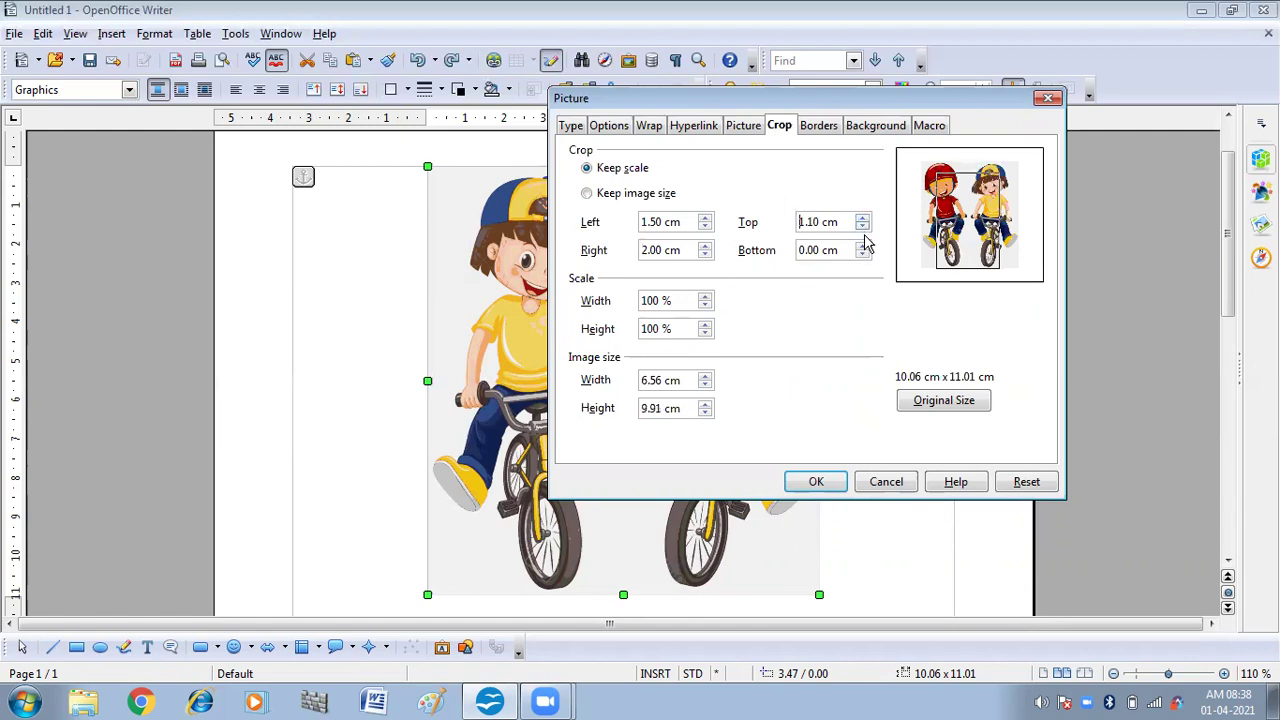
left_click(862, 256)
left_click(862, 256)
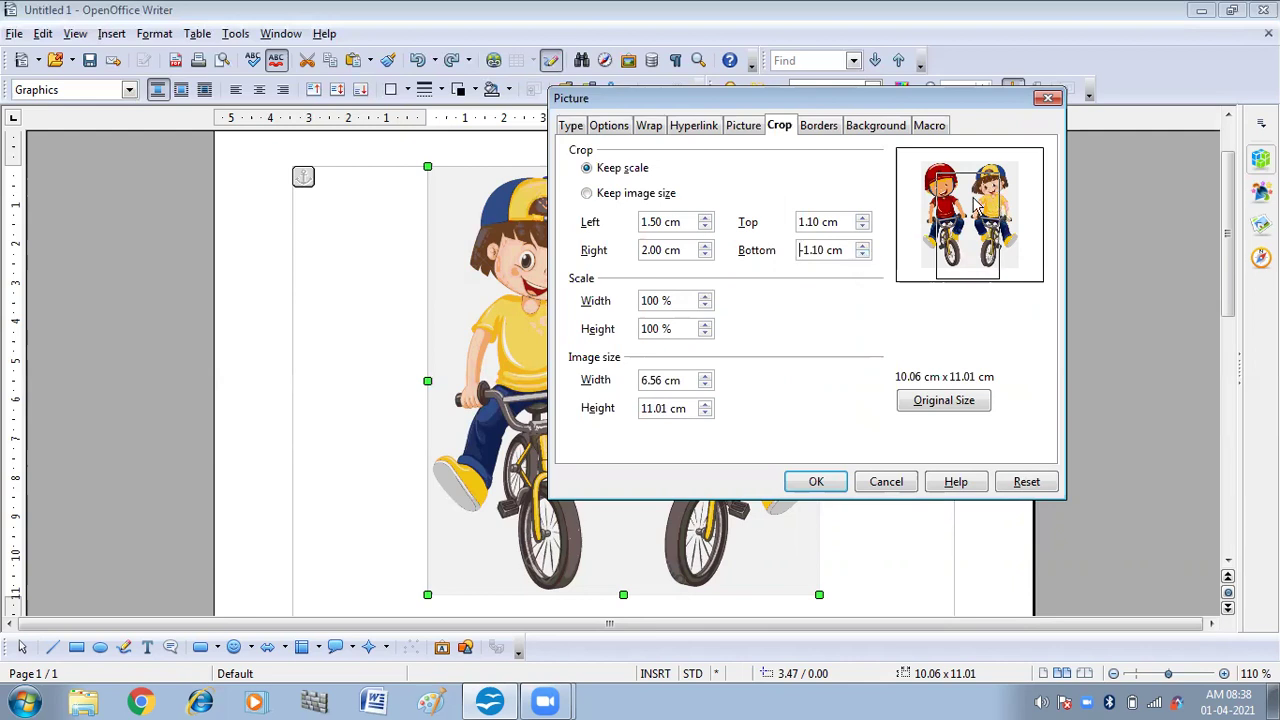
left_click(862, 247)
double_click(862, 247)
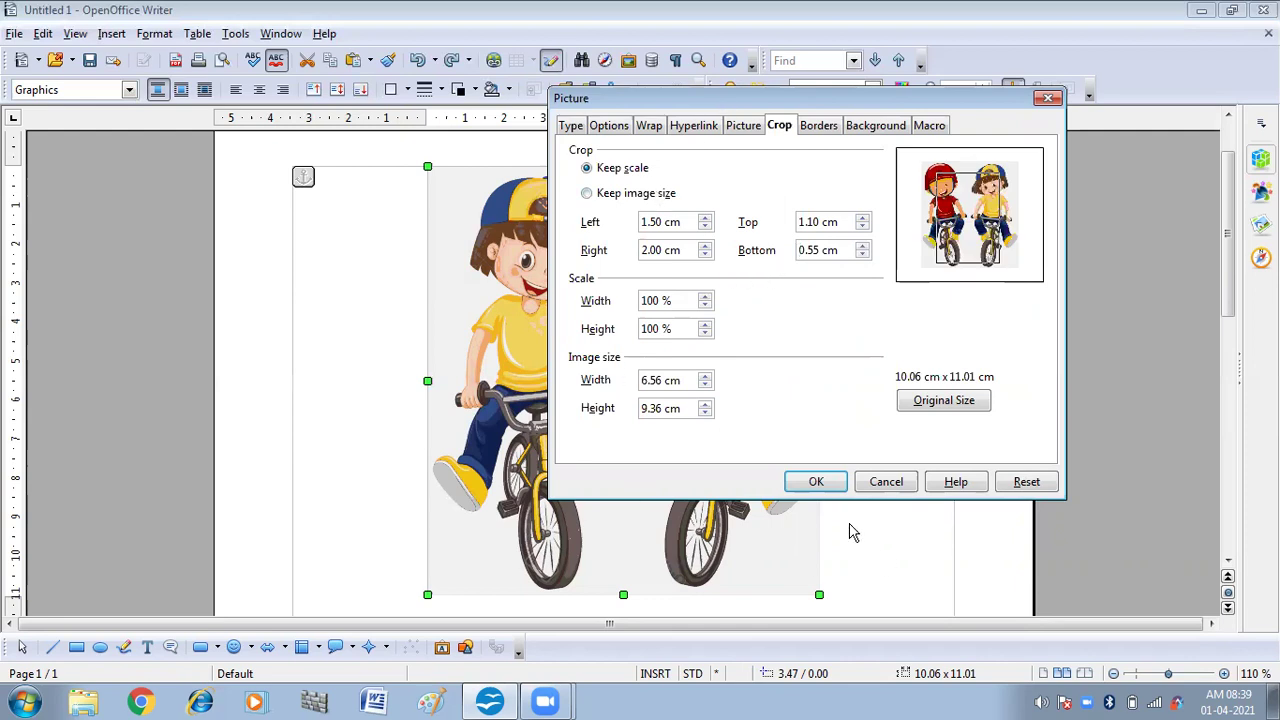
left_click(812, 484)
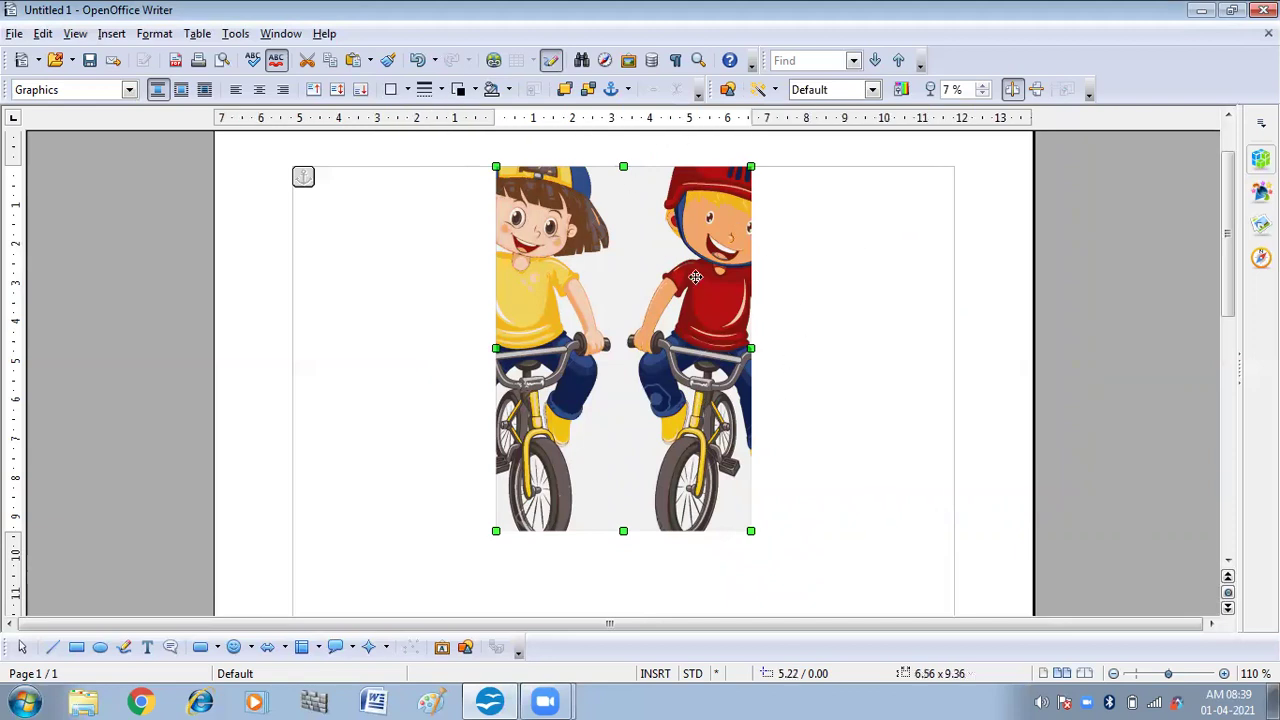
key("ctrl+z")
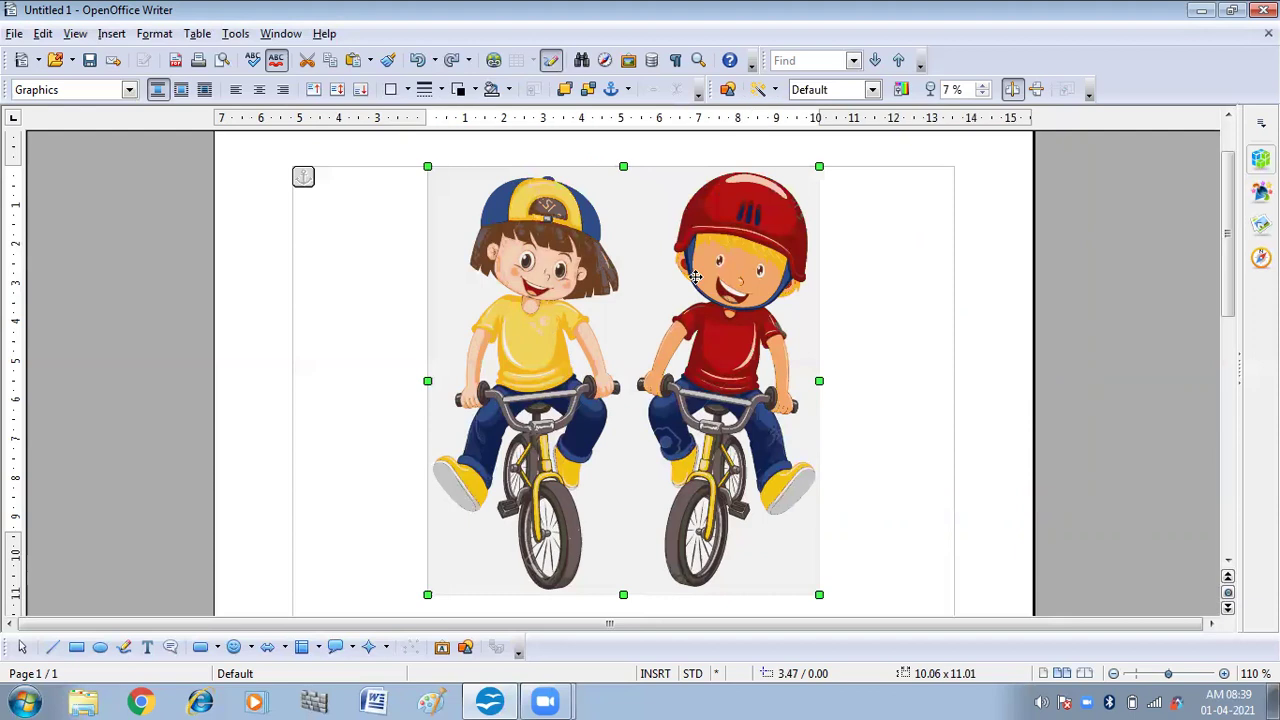
- In the picture's crop settings, choose Keep image size and set the left and right crop to 1.50 cm each
right_click(636, 261)
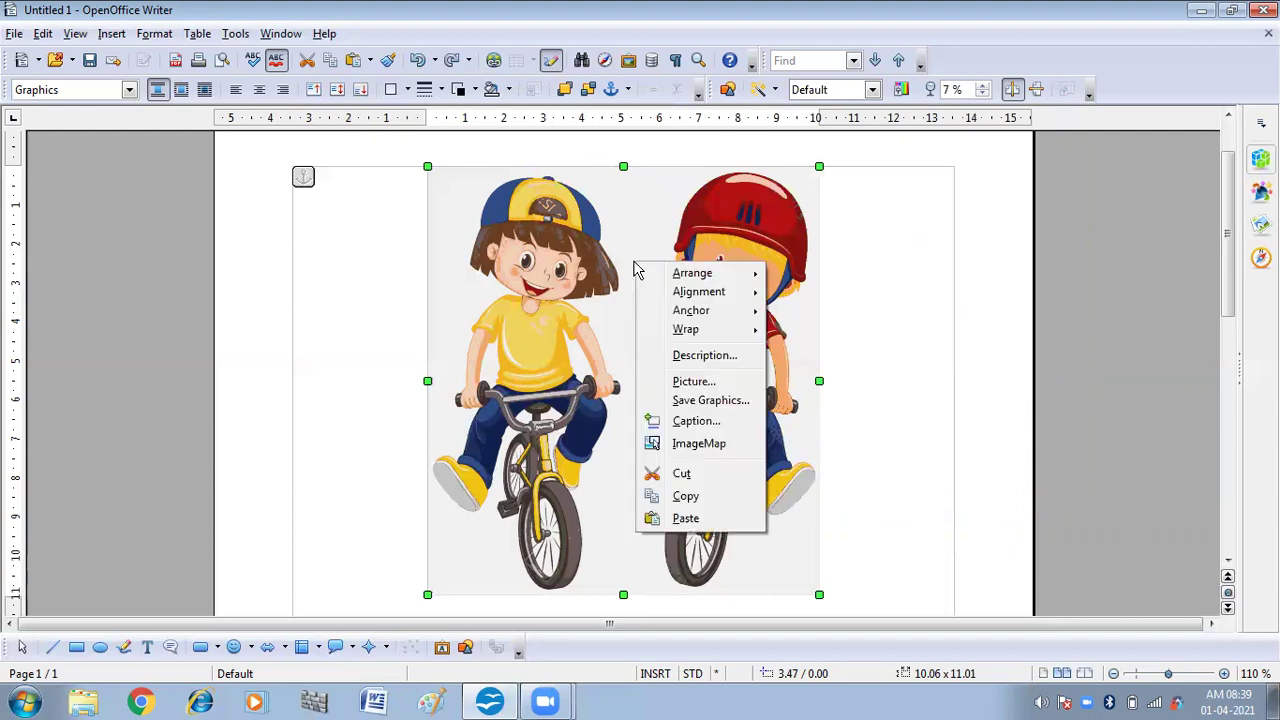
left_click(684, 383)
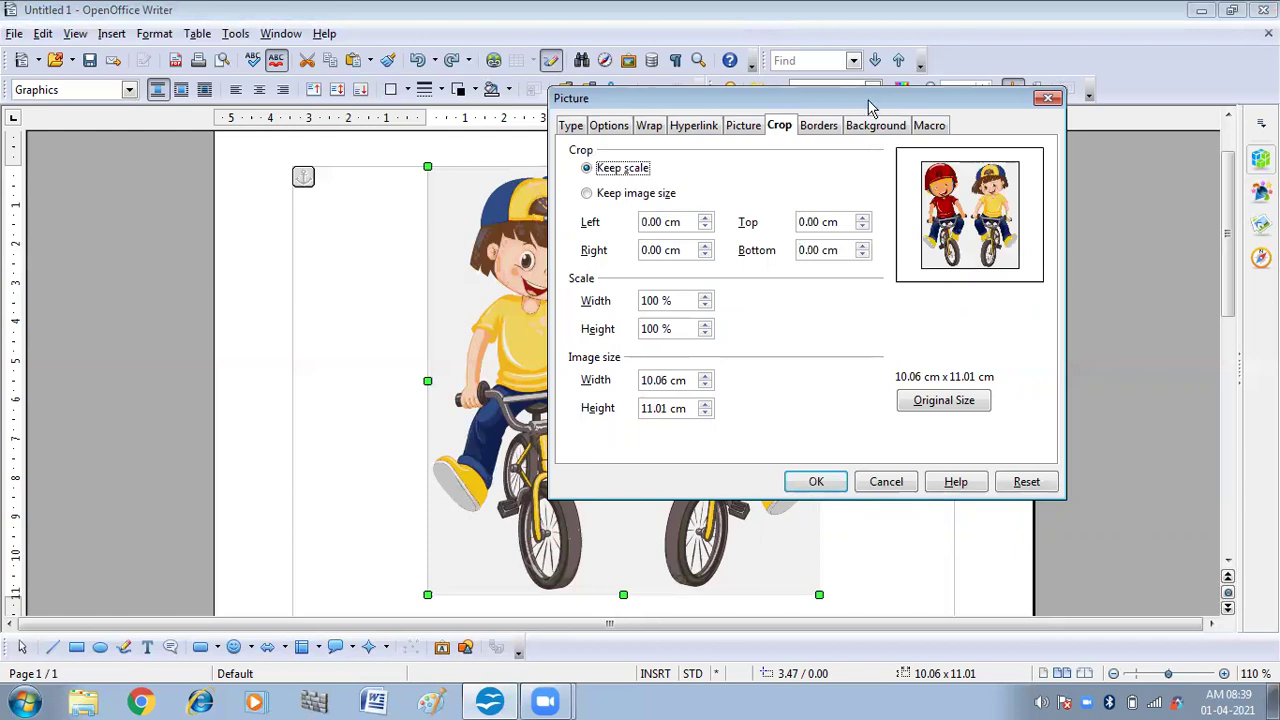
left_click(588, 194)
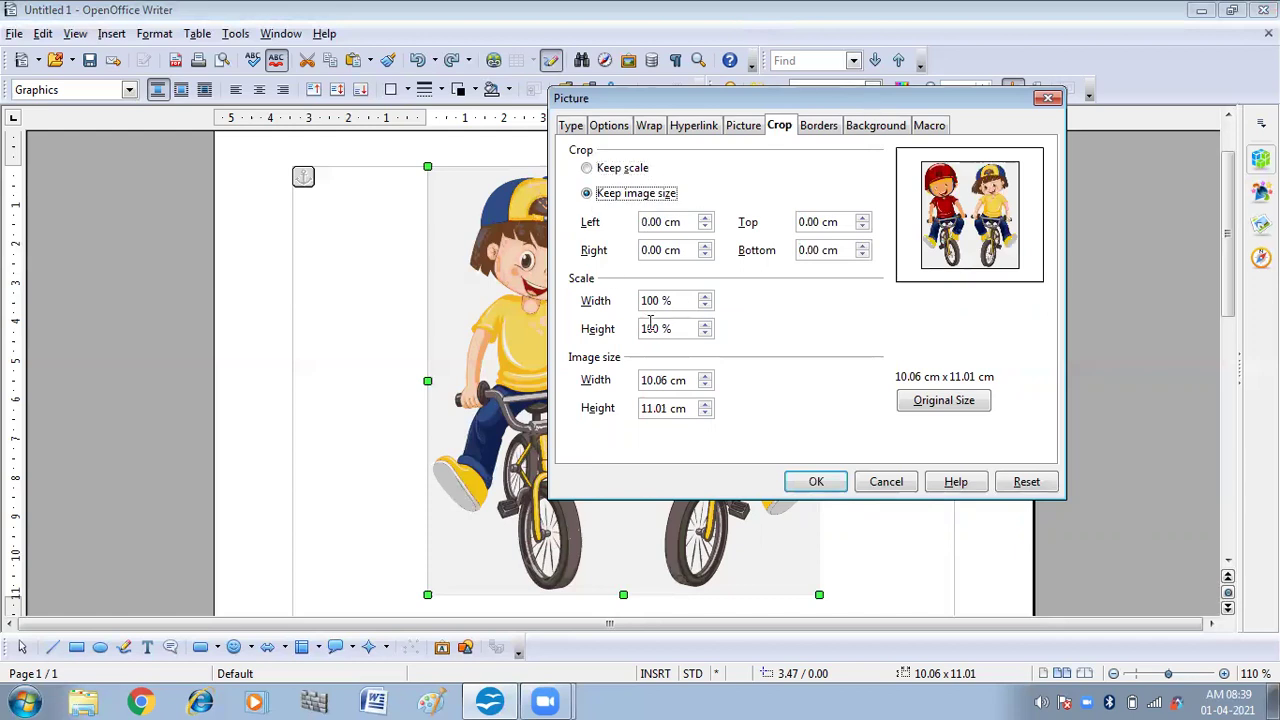
left_click(705, 218)
left_click(705, 218)
left_click(705, 218)
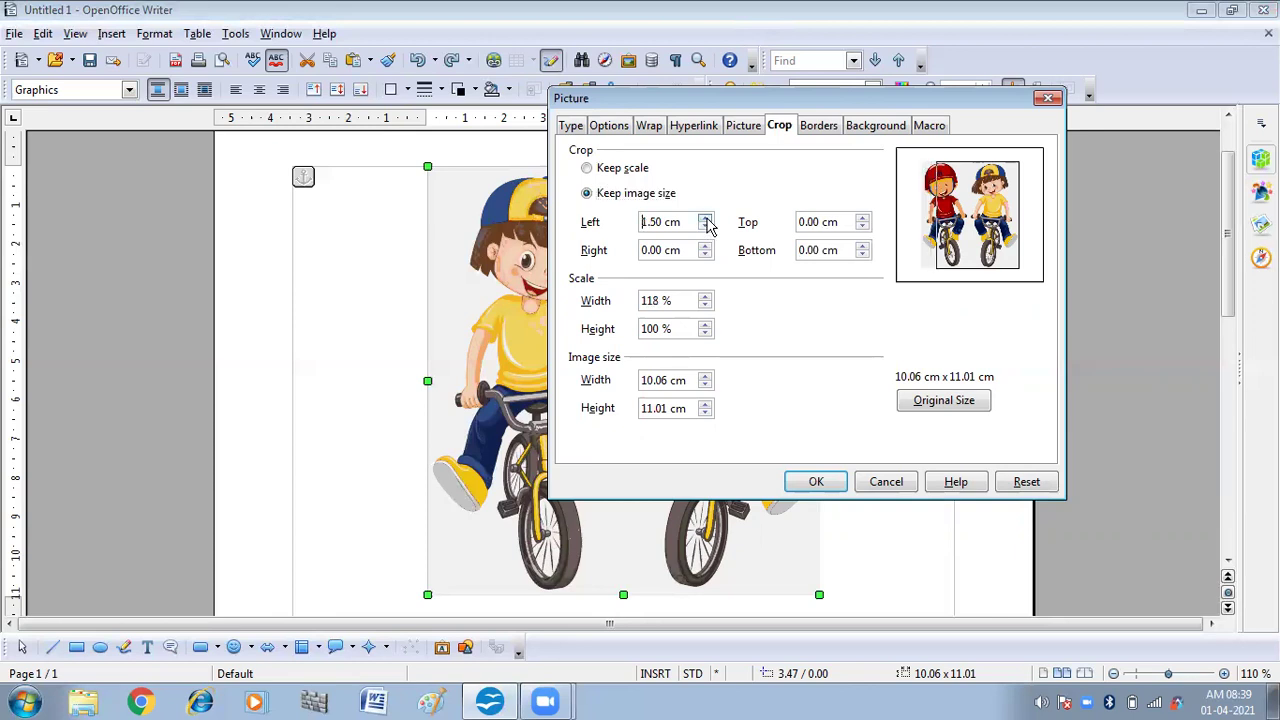
left_click(705, 246)
left_click(705, 246)
left_click(705, 246)
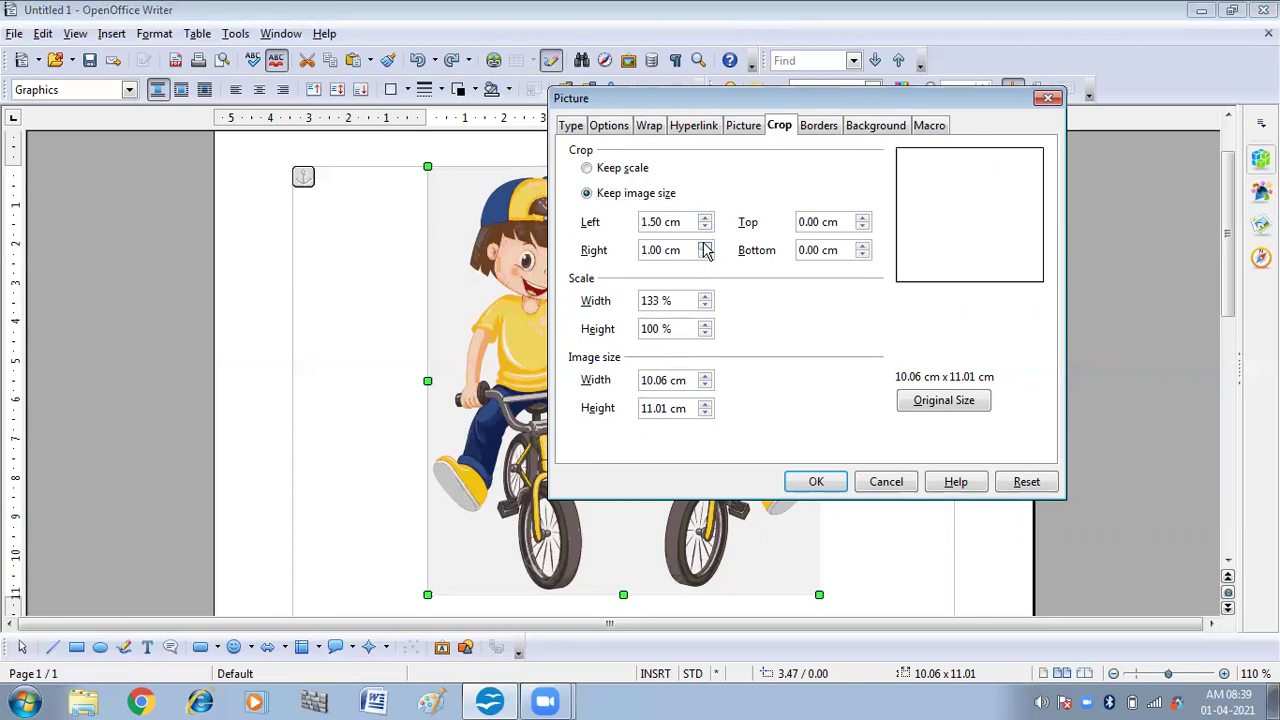
- Set the top and bottom crop to 1.65 cm each and apply the crop to the picture
left_click(862, 218)
left_click(862, 218)
left_click(862, 218)
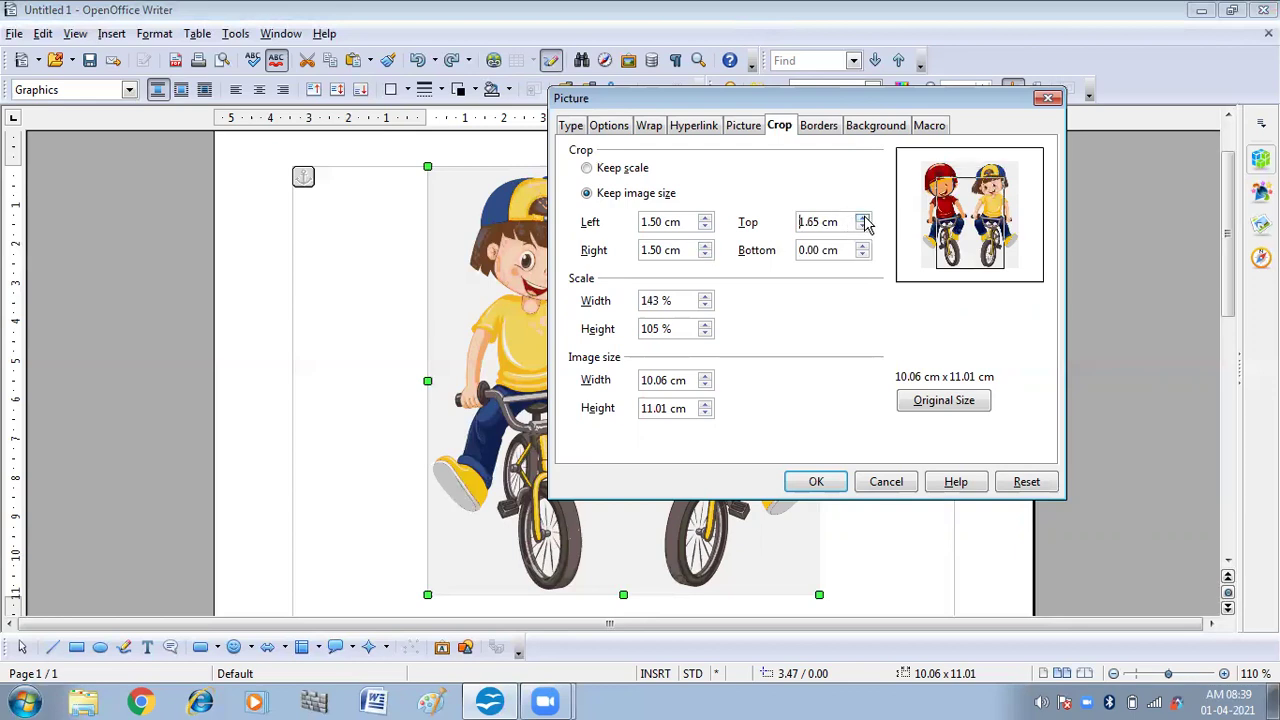
left_click(864, 246)
left_click(864, 246)
left_click(864, 246)
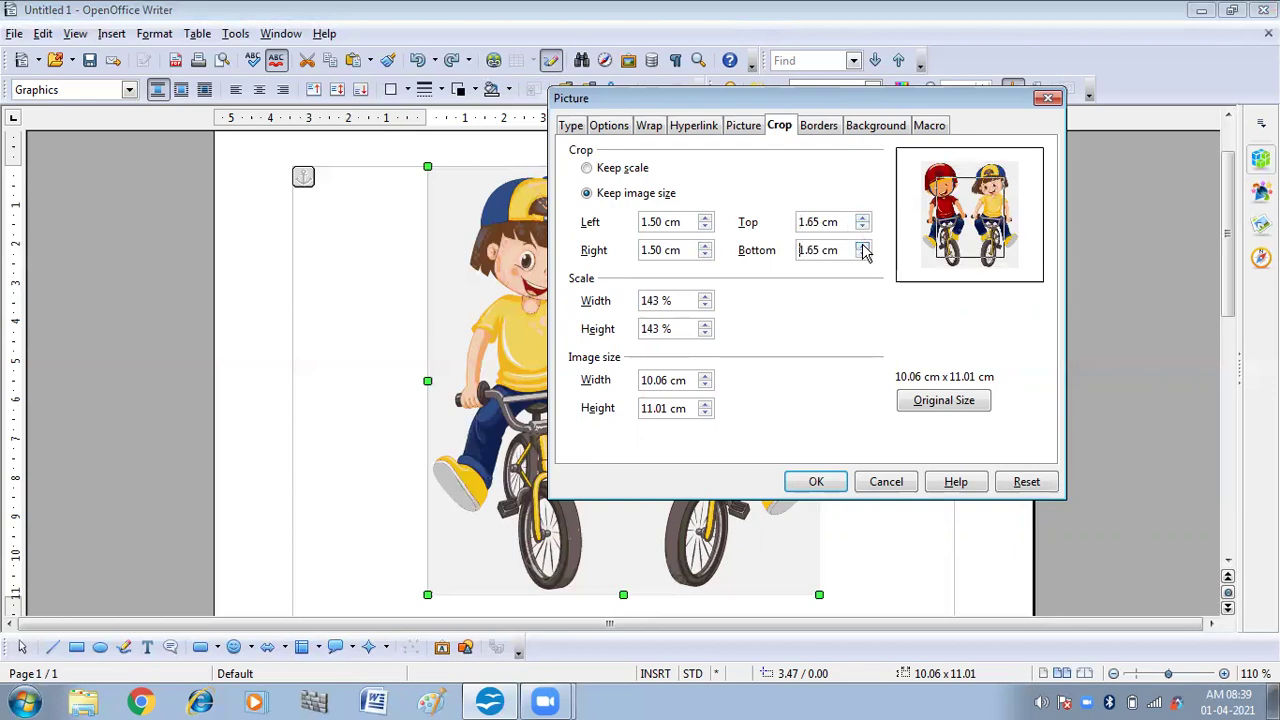
left_click(816, 482)
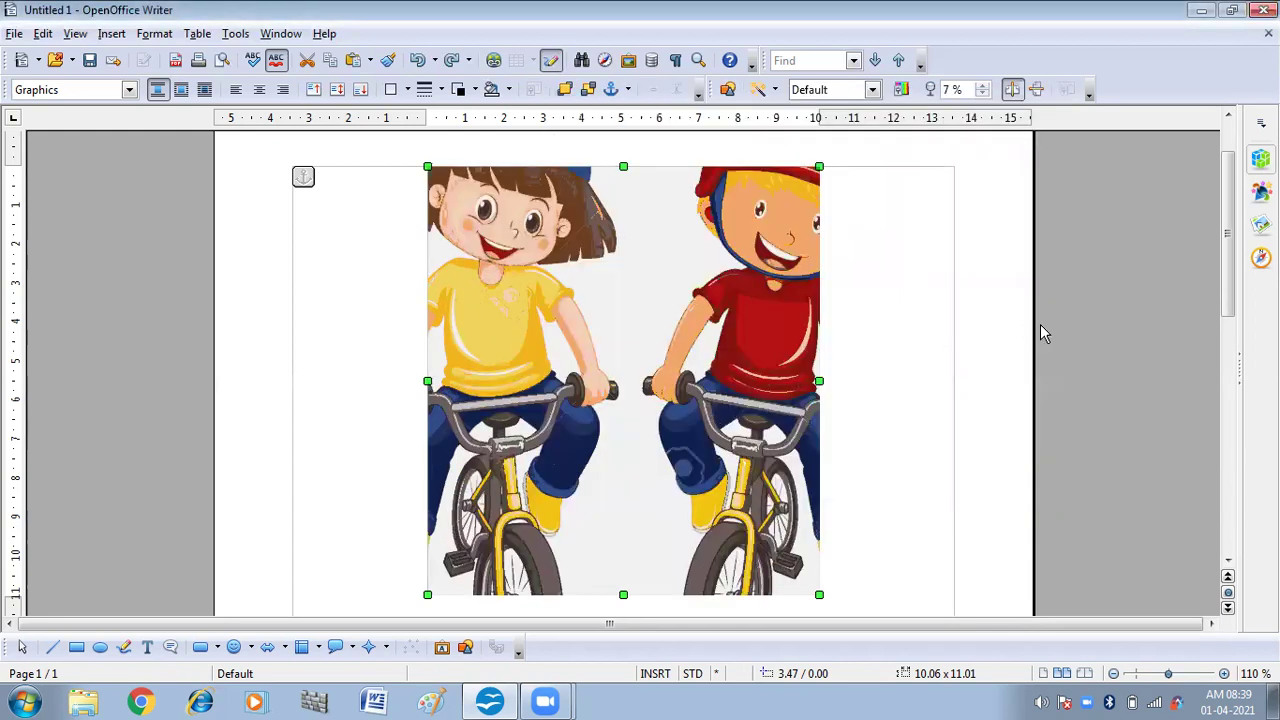
scroll(720, 320, "down", 2)
scroll(721, 303, "up", 3)
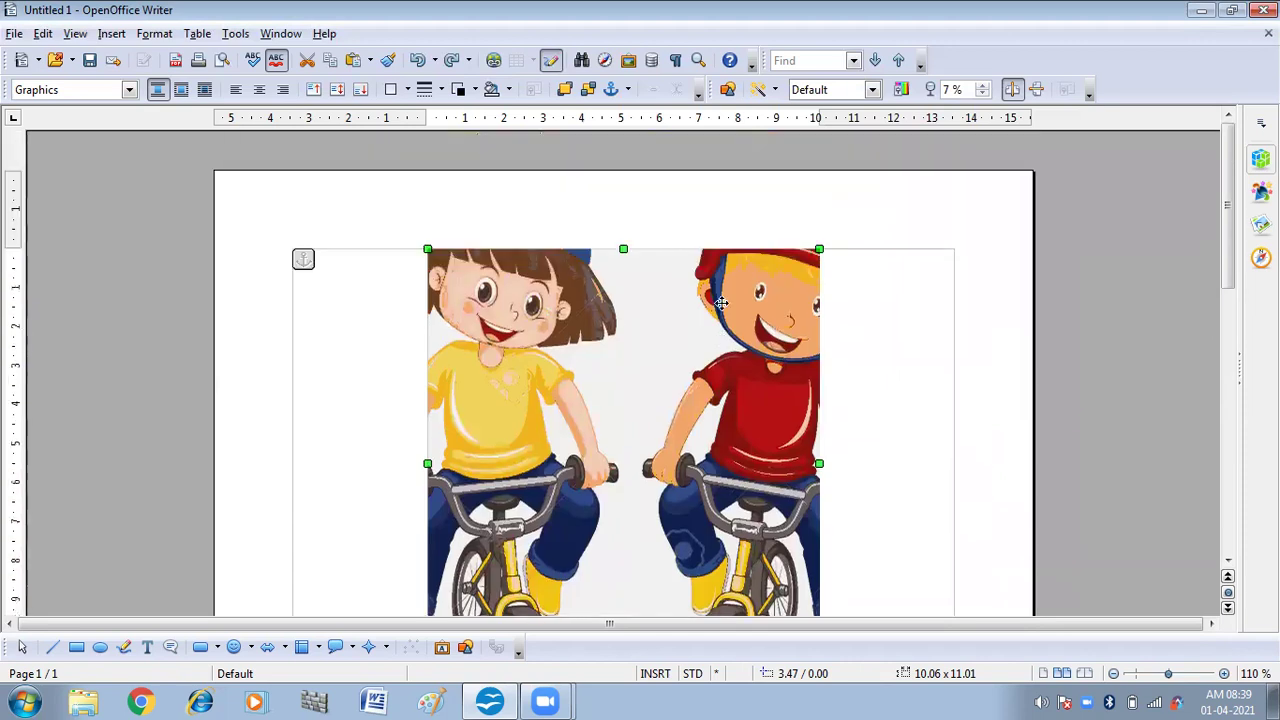
scroll(721, 303, "down", 3)
scroll(721, 303, "up", 3)
scroll(643, 283, "down", 3)
scroll(643, 283, "down", 2)
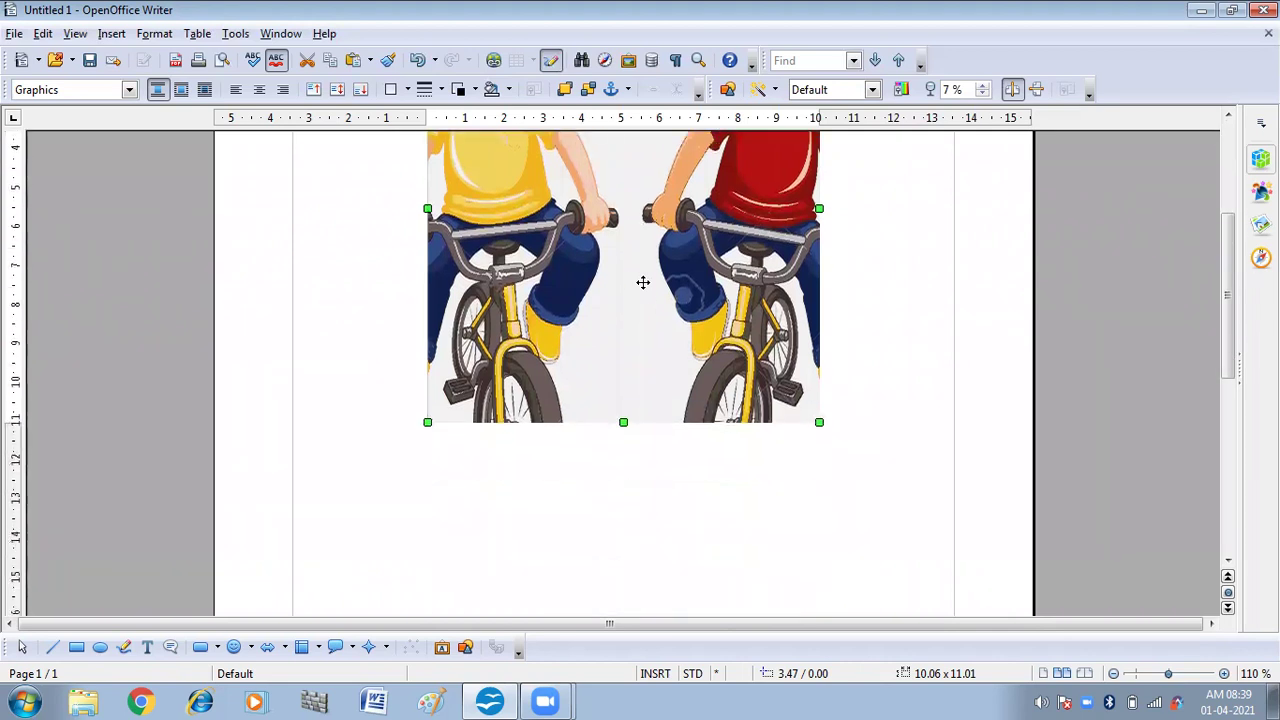
- Review the picture's Keep image size crop settings, close them without changes, and undo the last crop
scroll(643, 280, "up", 5)
right_click(602, 320)
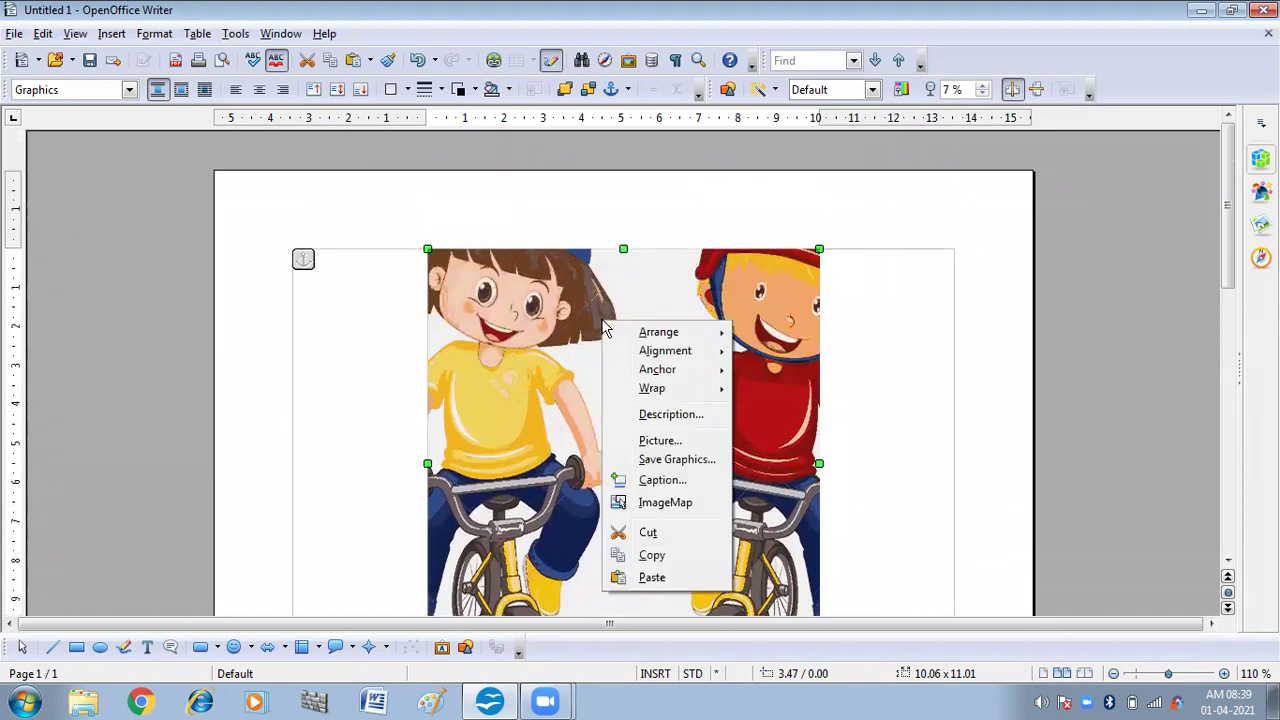
left_click(641, 441)
left_click(588, 194)
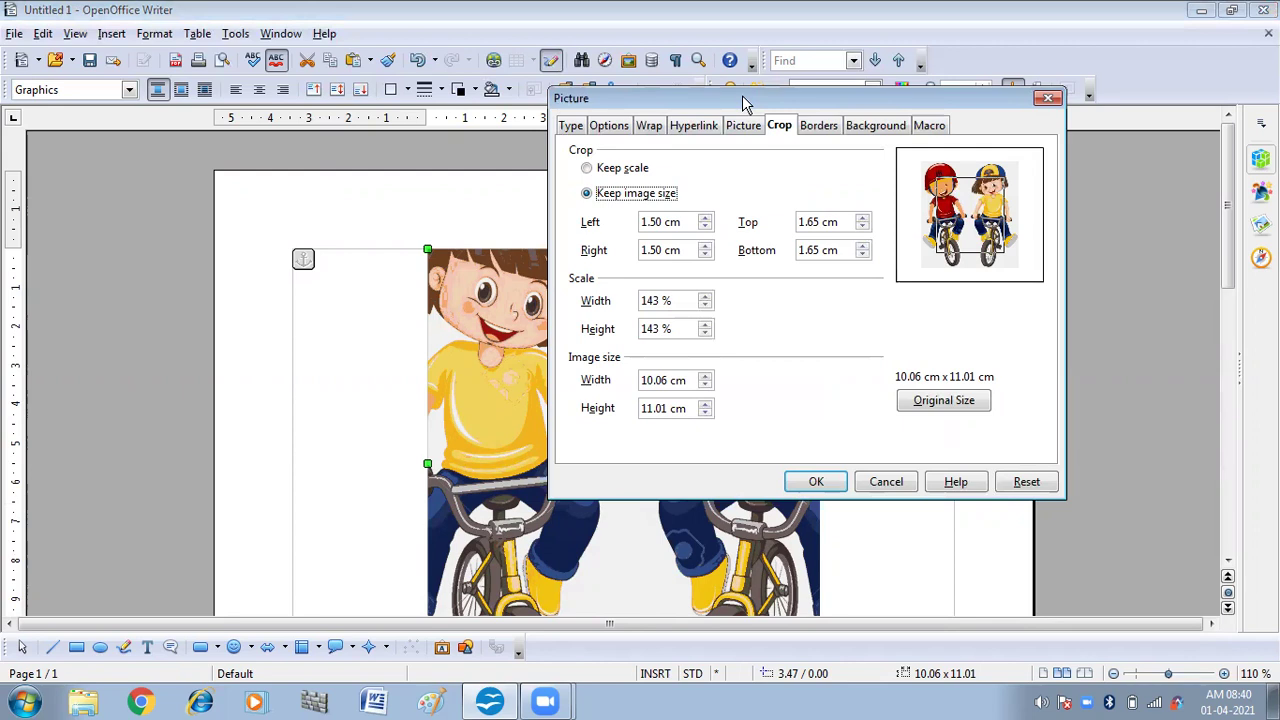
left_click_drag(742, 95, 724, 70)
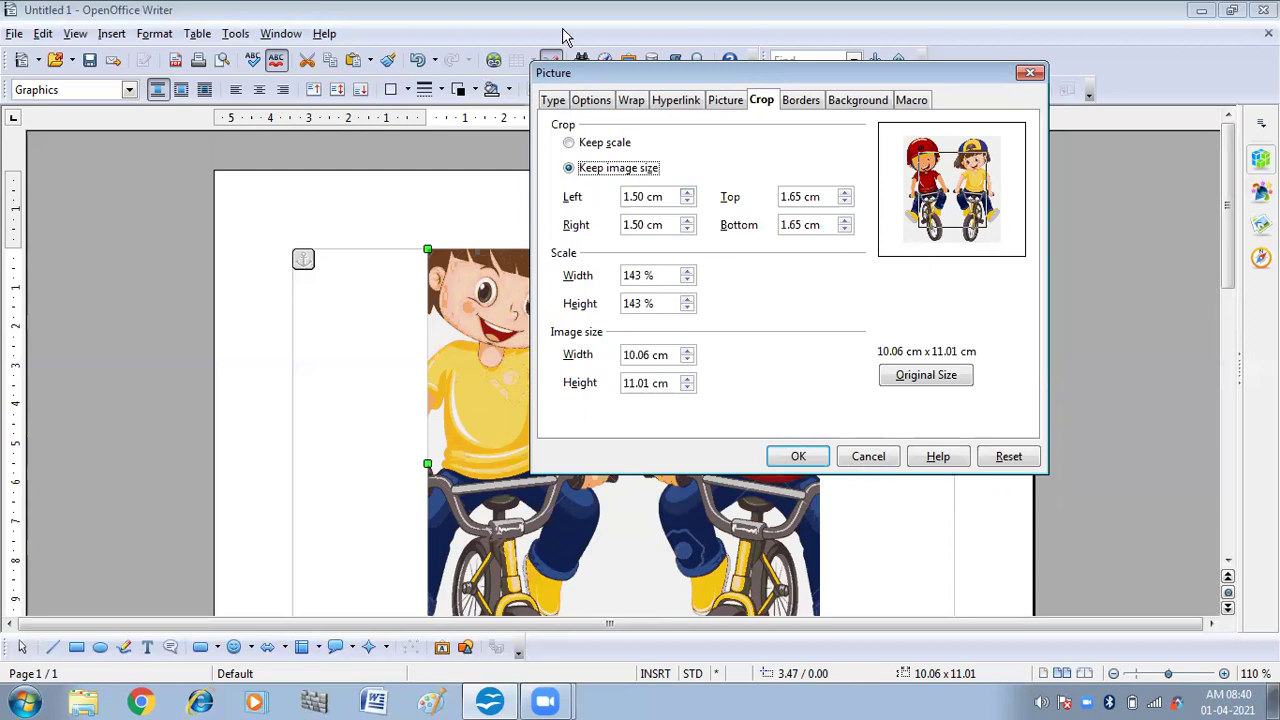
left_click(1030, 72)
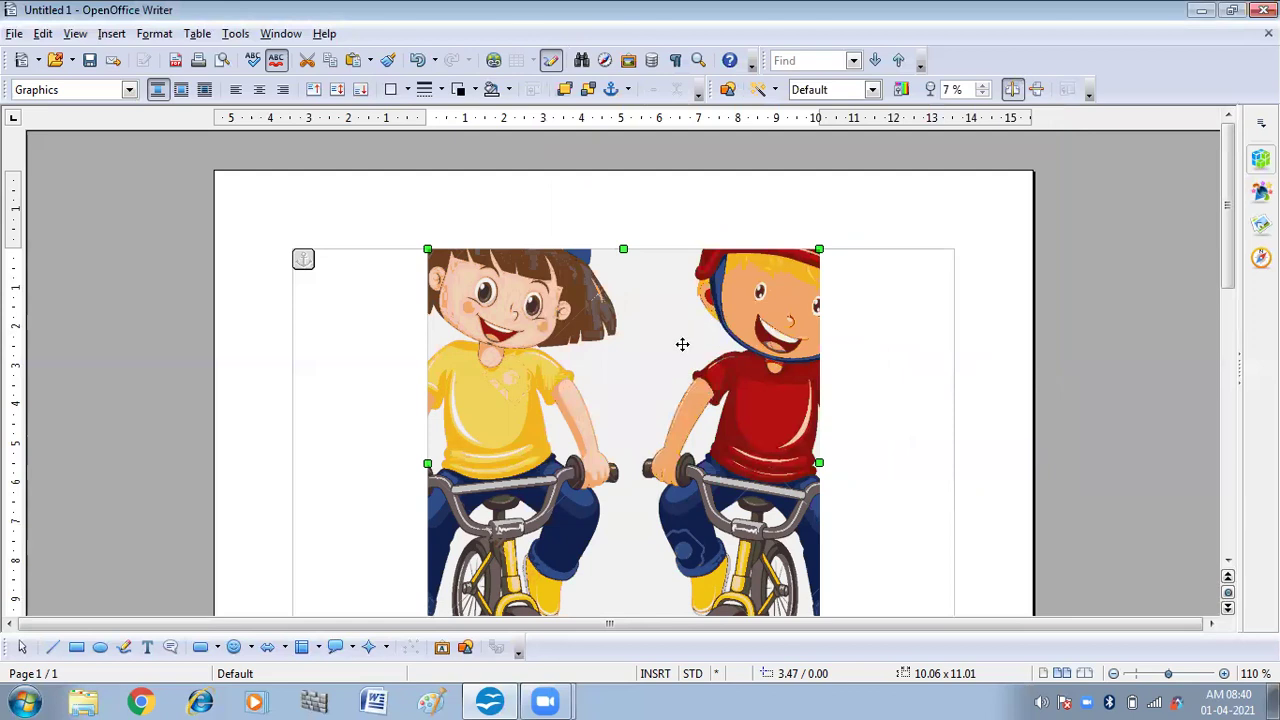
scroll(682, 344, "down", 2)
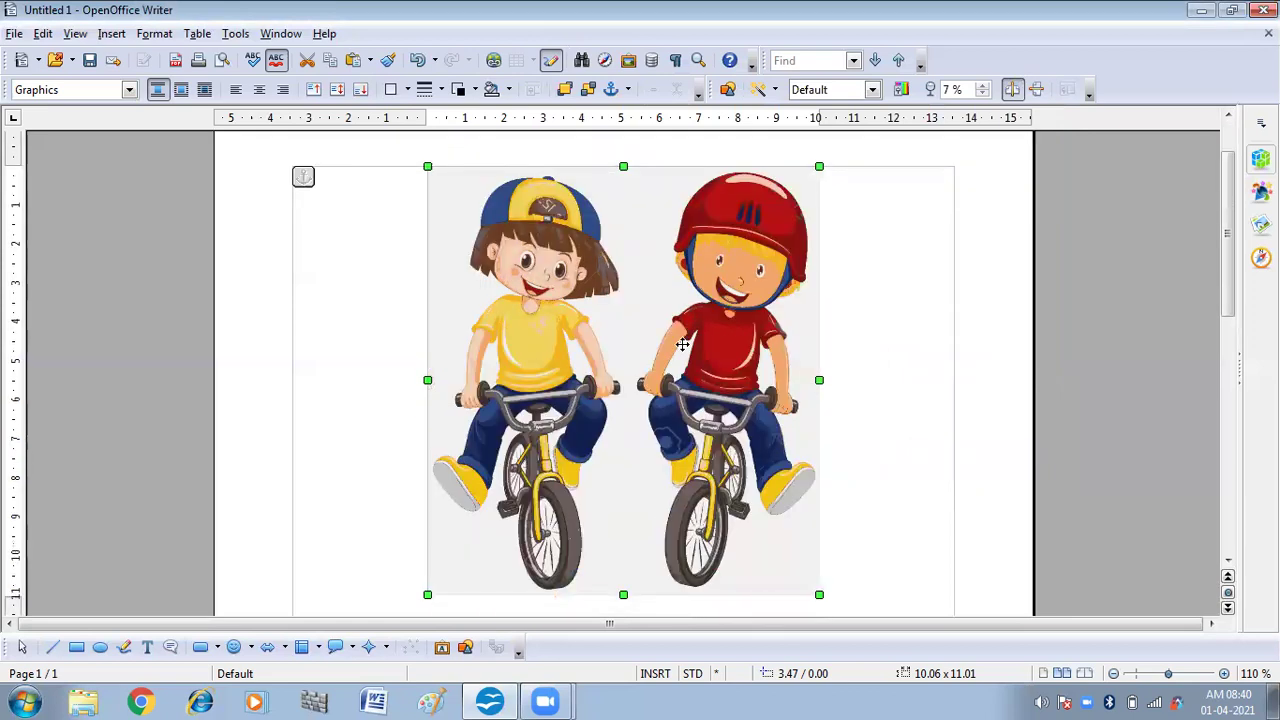
key("ctrl+z")
- Add a thick single-line border to the picture, give it a red background, and deselect it
left_click(442, 92)
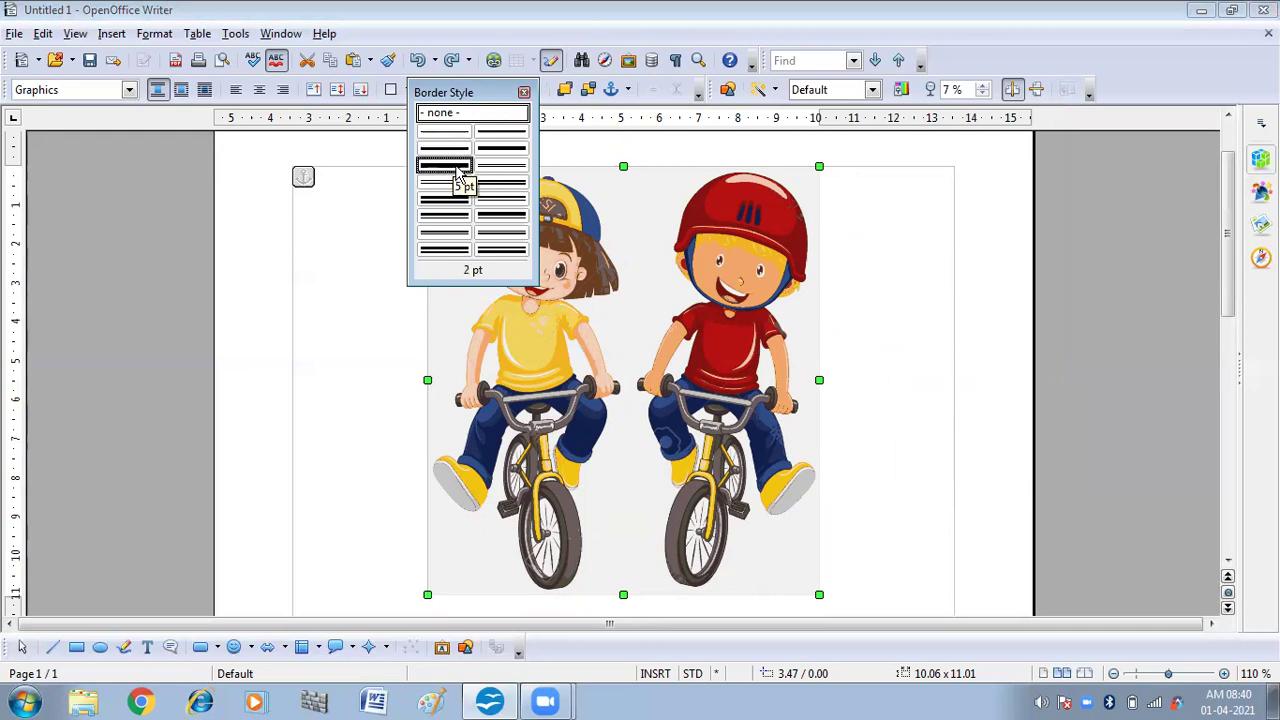
left_click(502, 148)
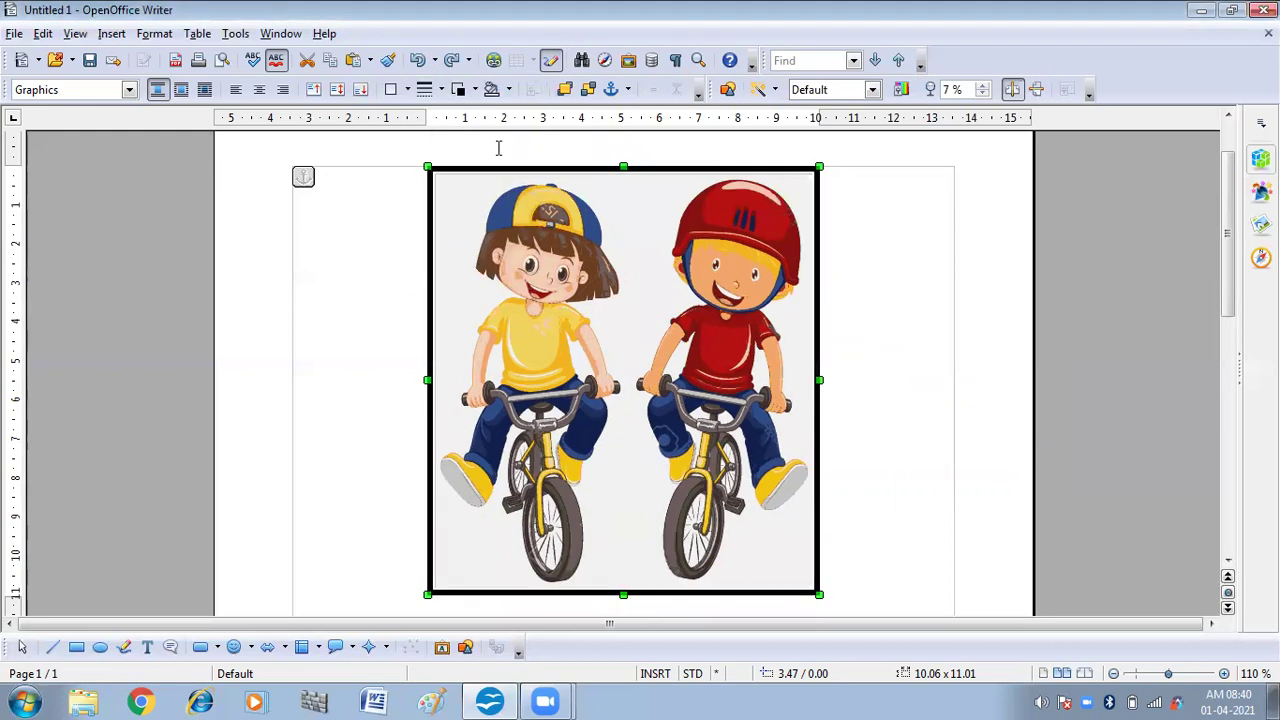
left_click(511, 89)
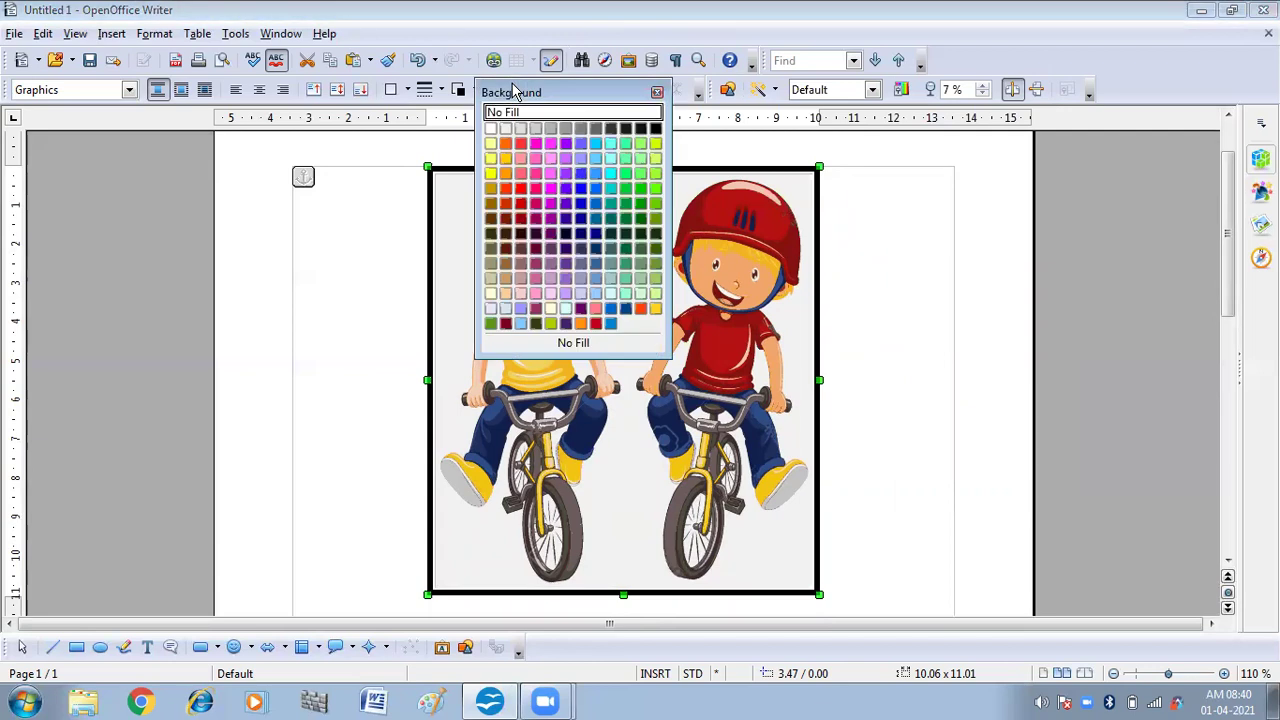
left_click(521, 190)
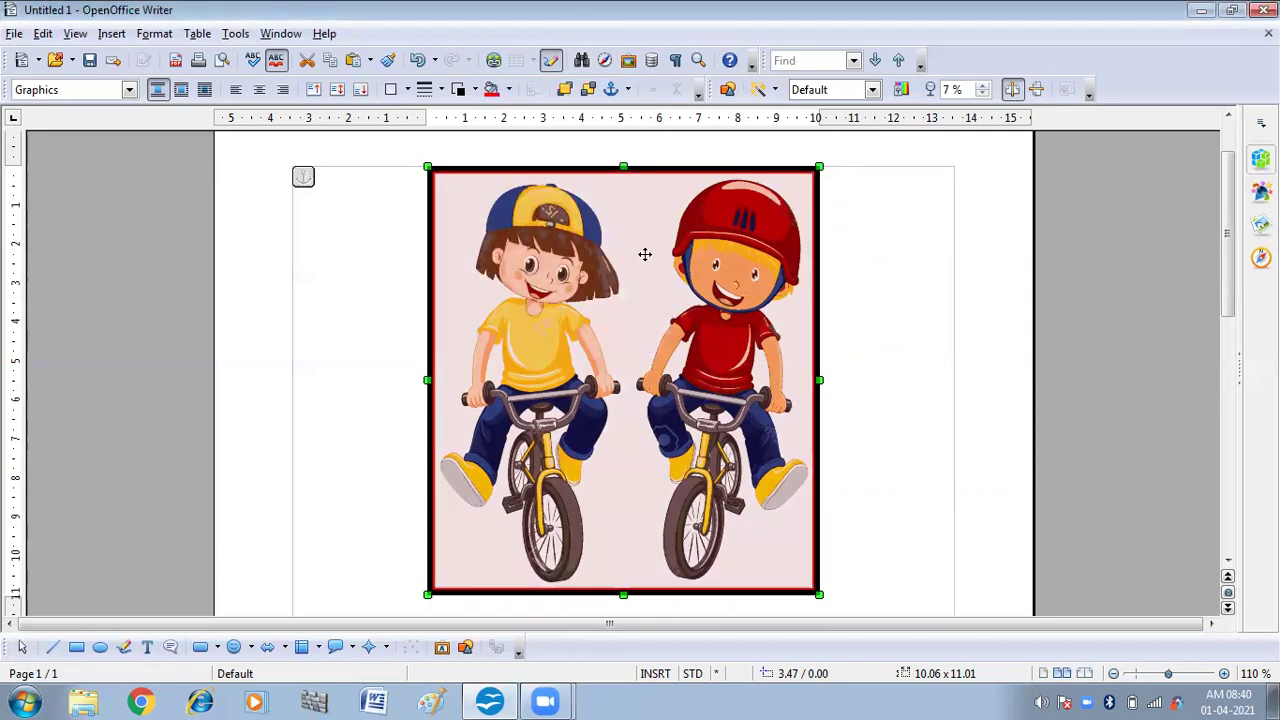
left_click(600, 148)
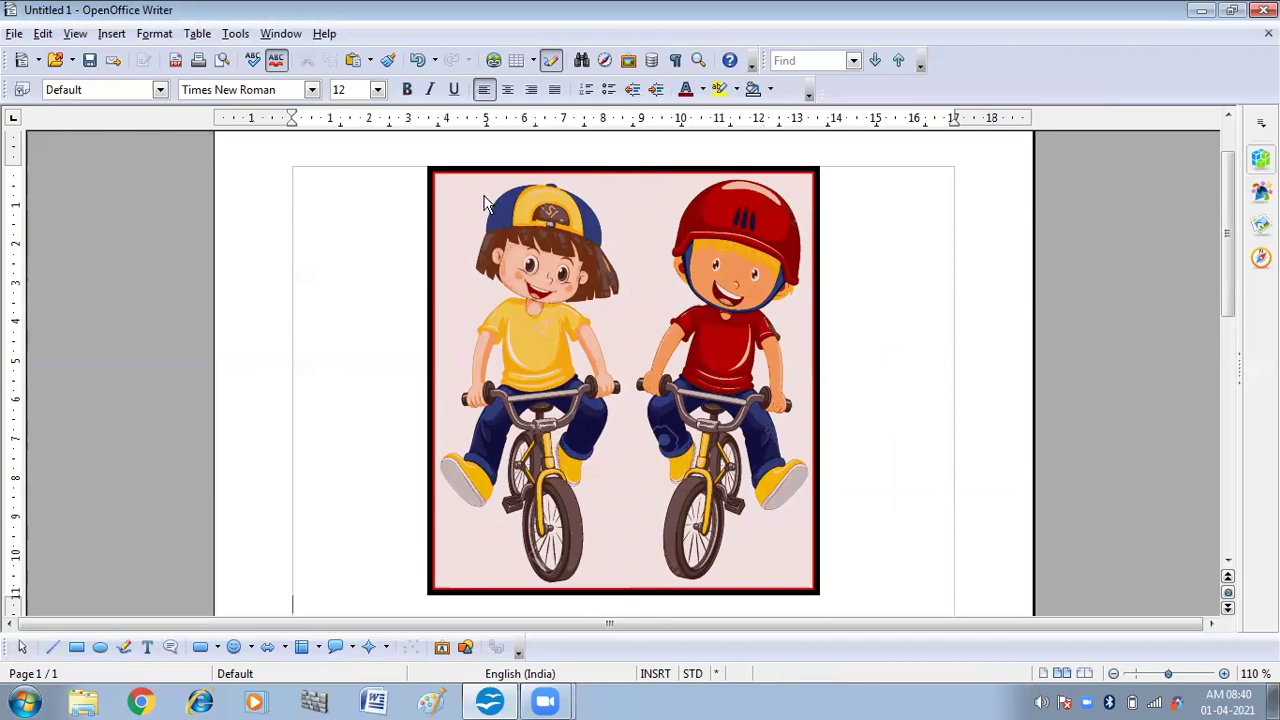
- Set the line color of the picture's border to bright yellow
left_click(524, 253)
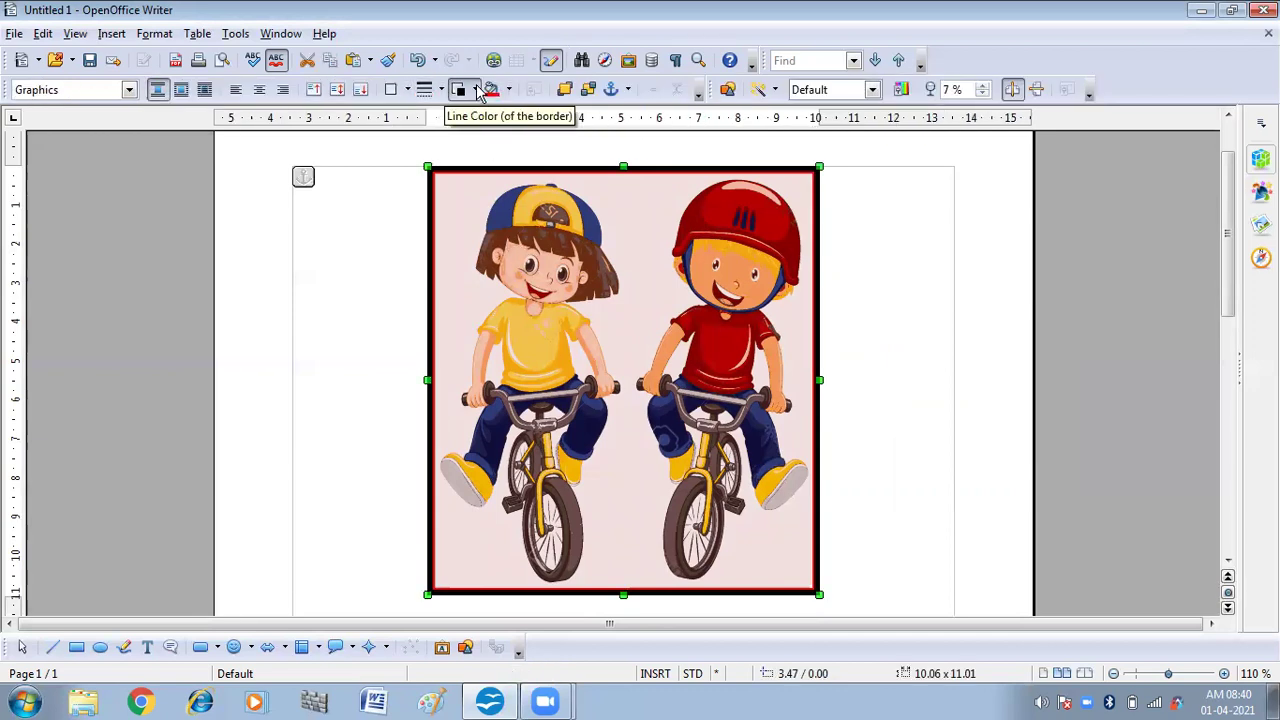
left_click(475, 90)
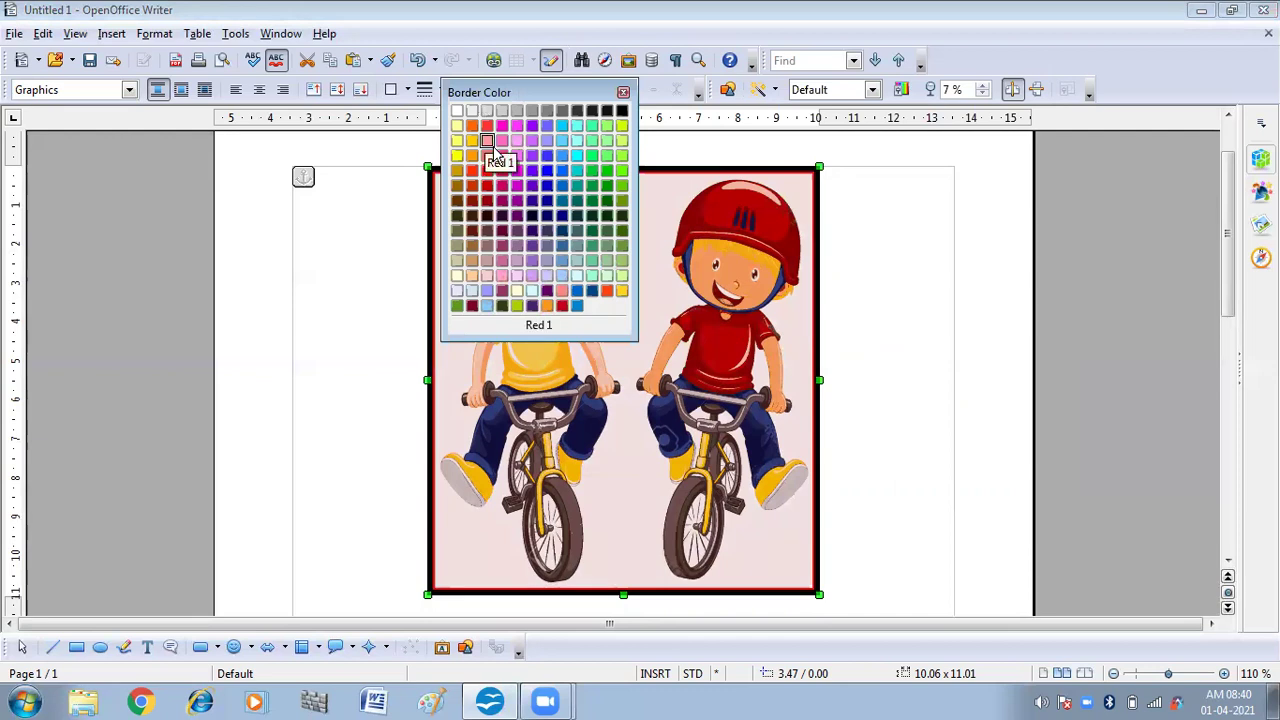
left_click(457, 156)
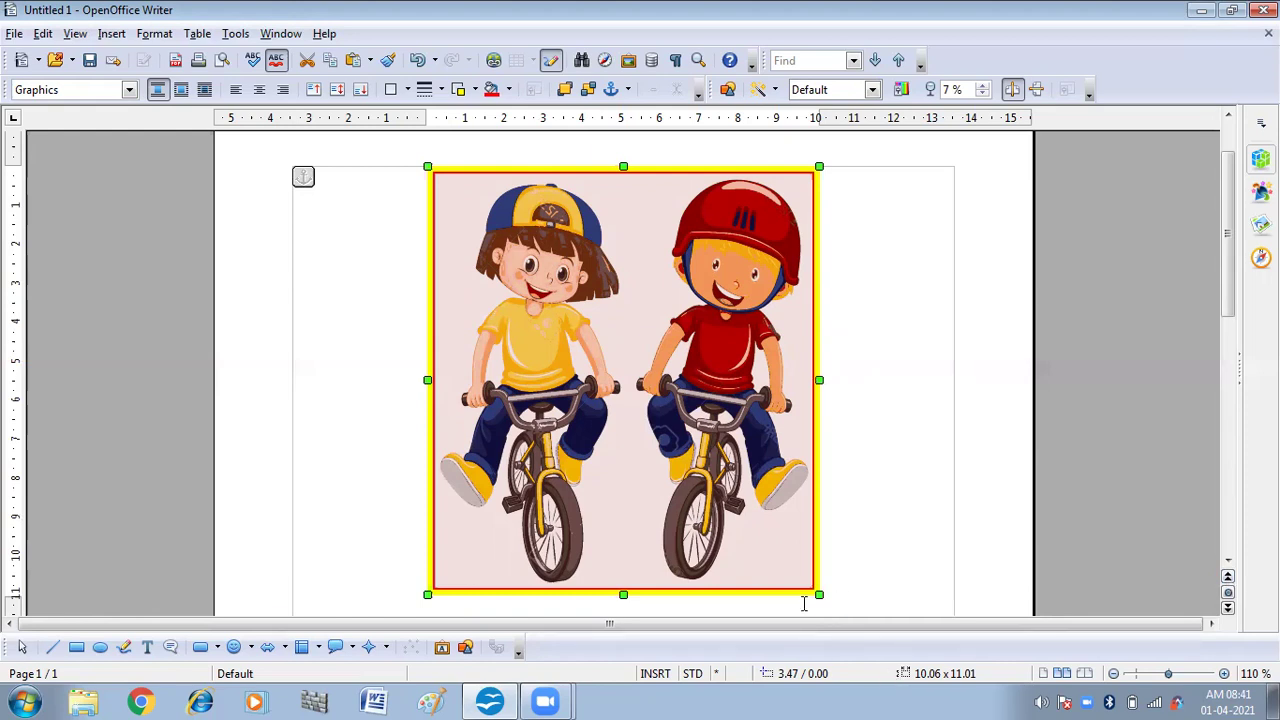
- Enlarge the picture from its lower-right corner to about 11.93 × 12.42 cm
left_click_drag(820, 594, 866, 604)
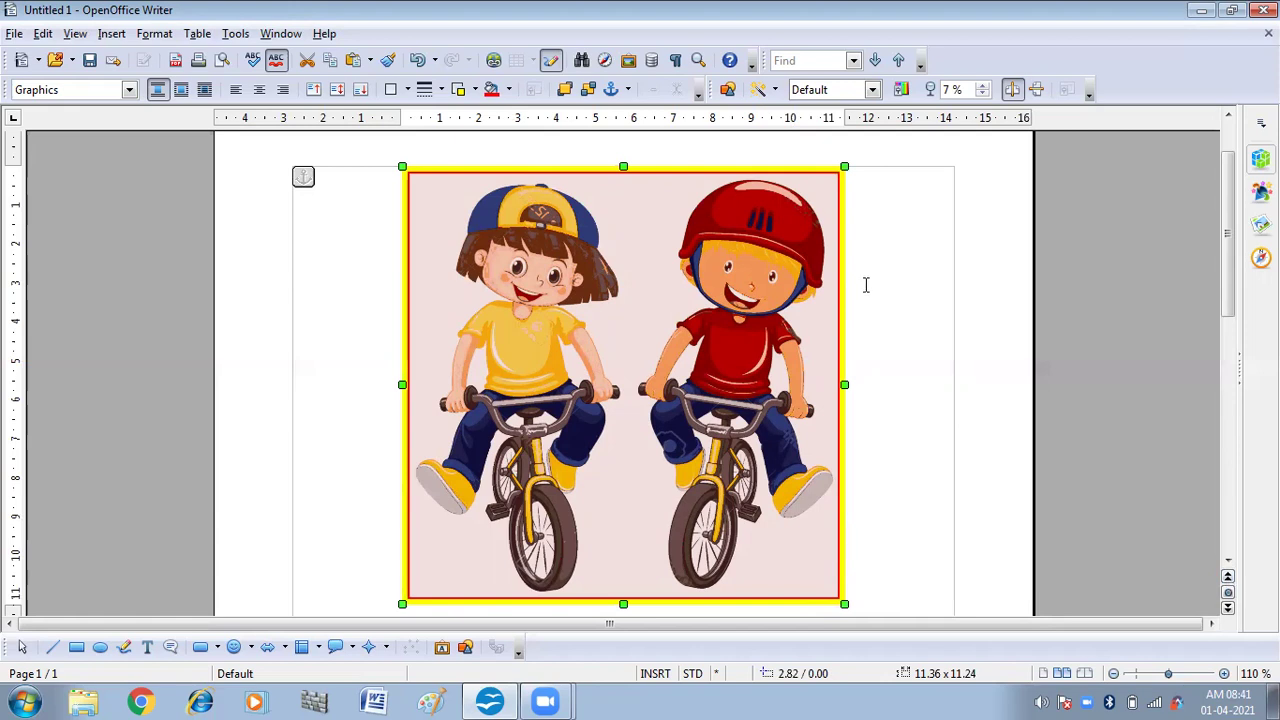
scroll(860, 487, "down", 2)
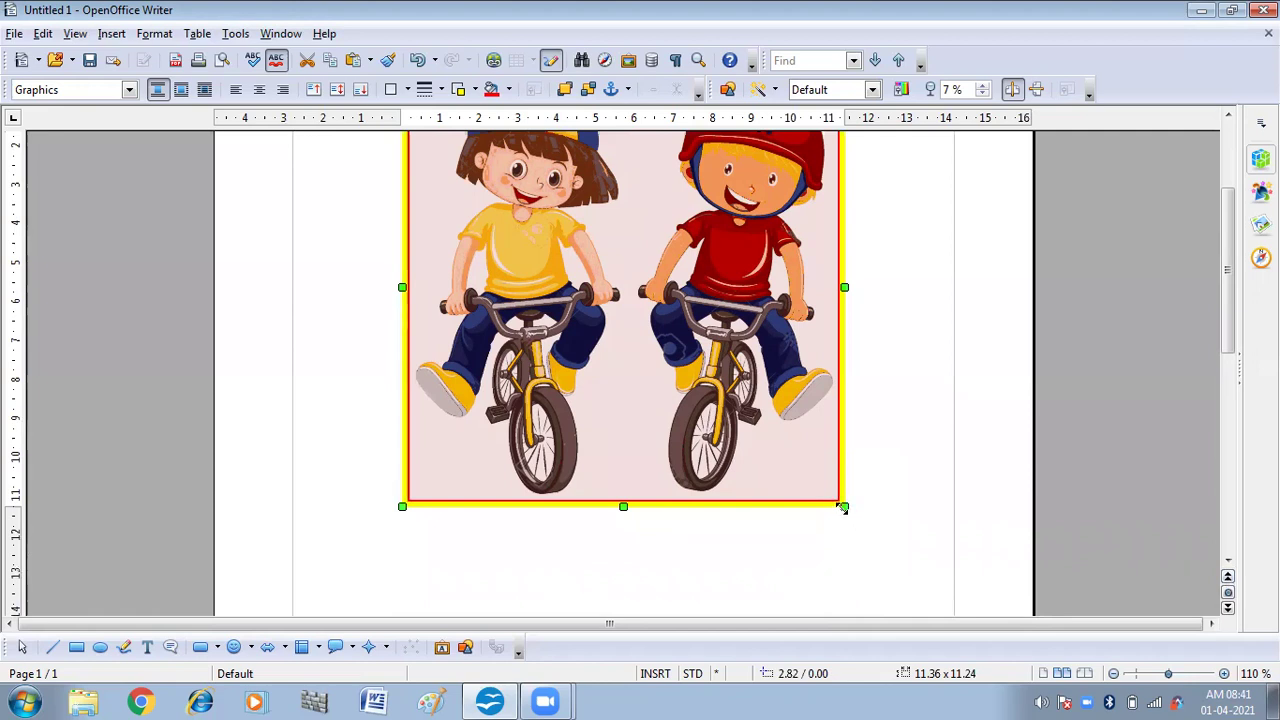
left_click_drag(843, 505, 865, 550)
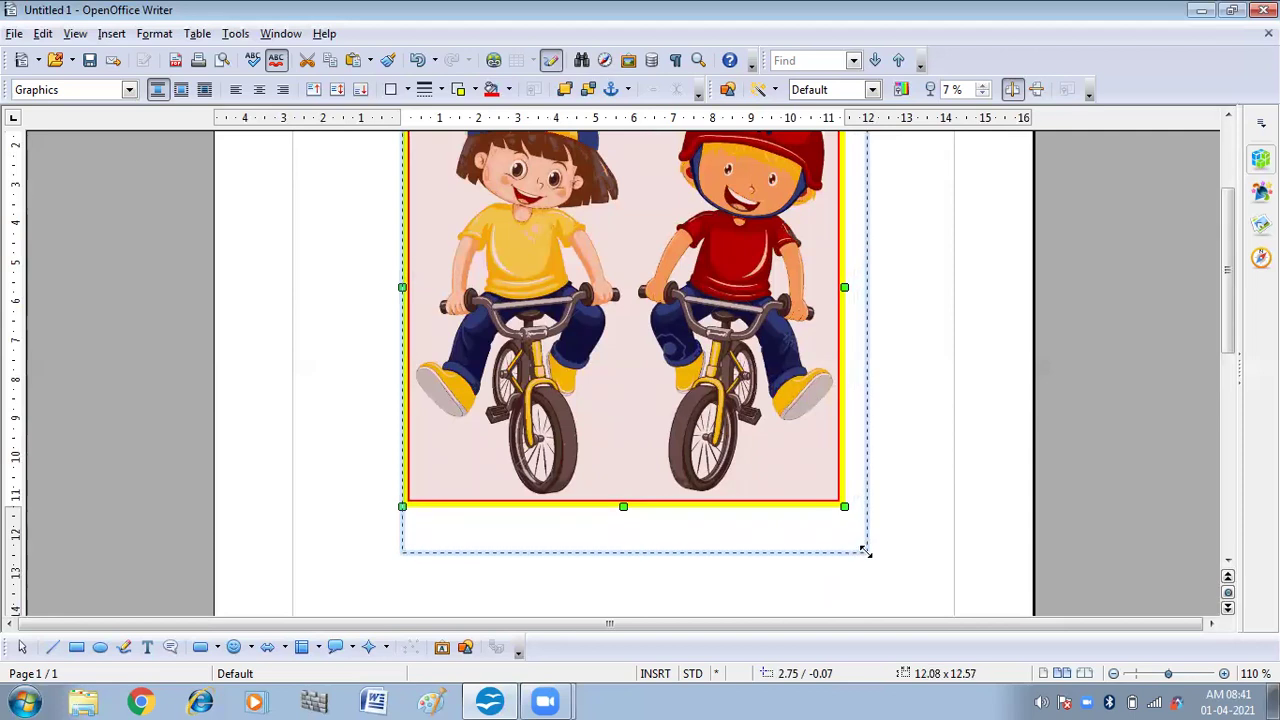
left_click_drag(865, 550, 866, 551)
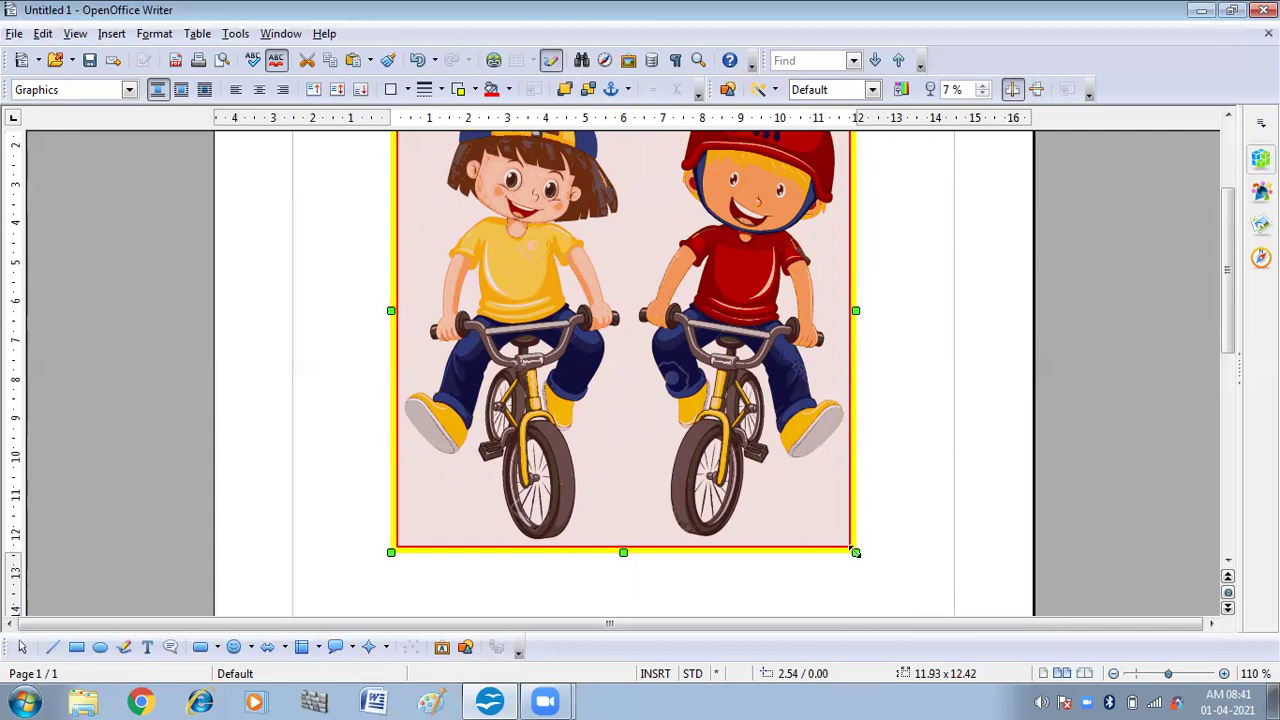
- Enlarge the picture from its lower-right corner to about 12.80 × 13.27 cm
scroll(789, 449, "up", 3)
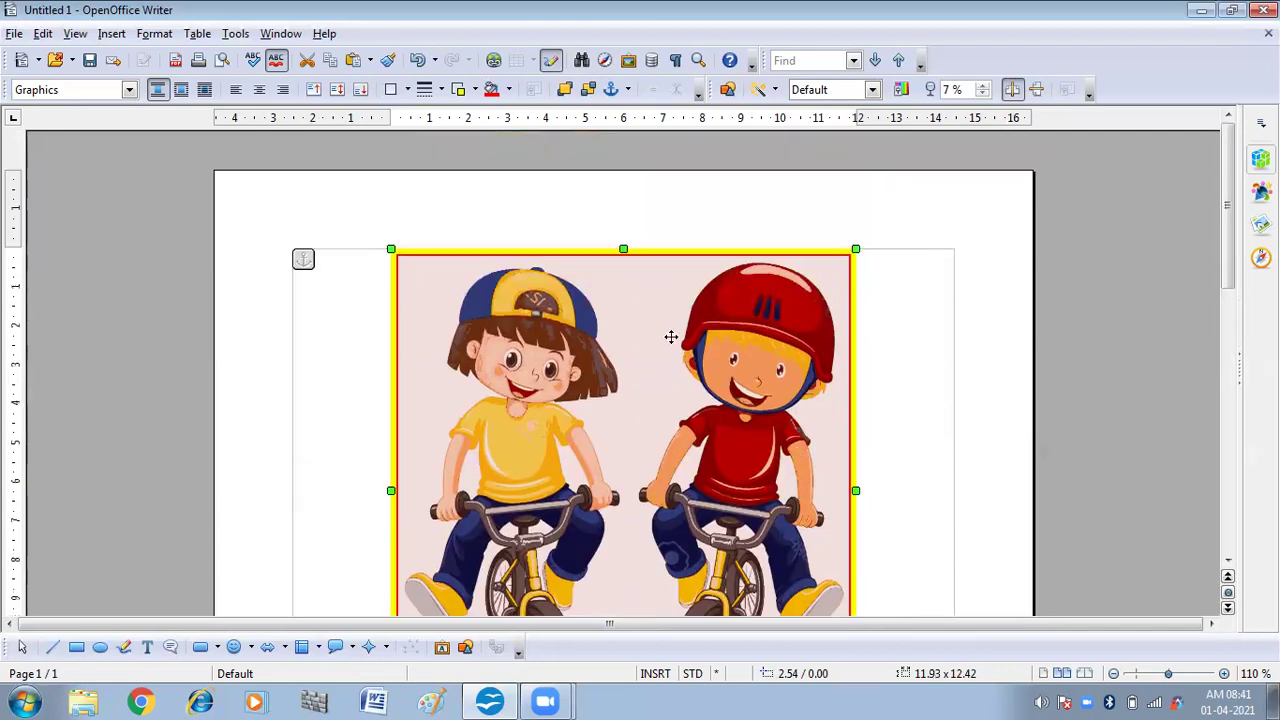
scroll(863, 514, "down", 3)
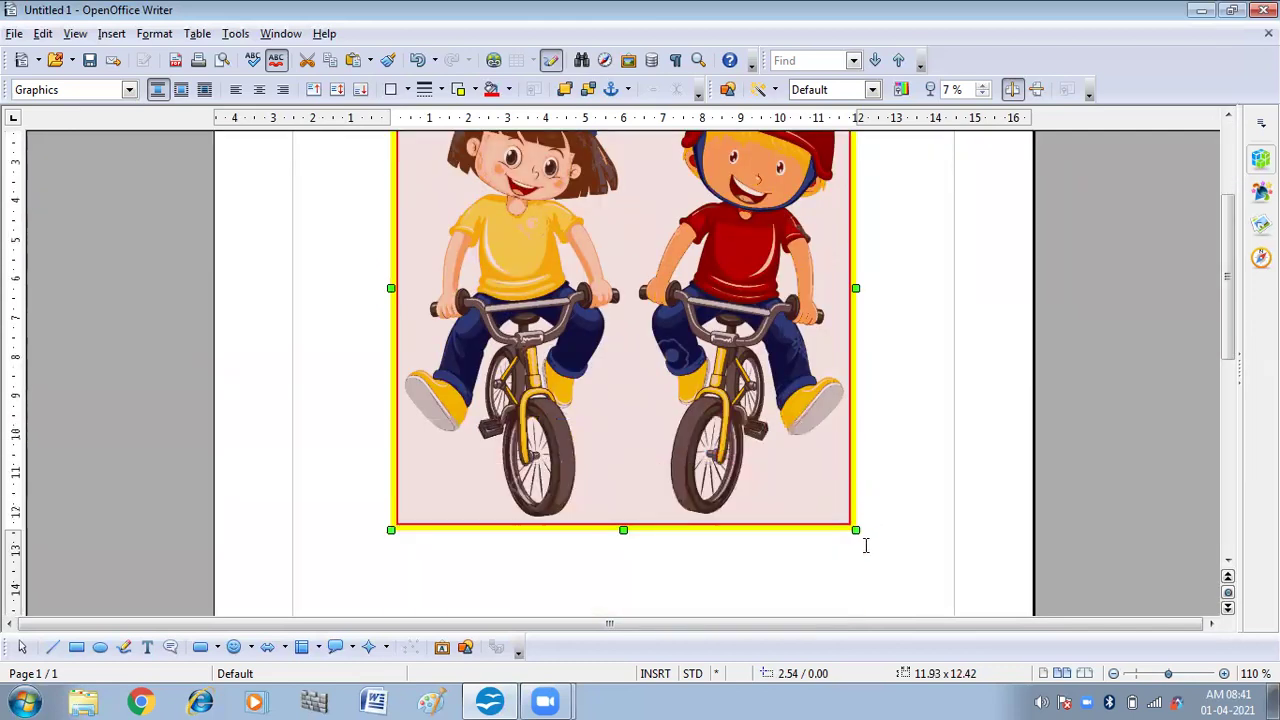
left_click_drag(857, 529, 886, 560)
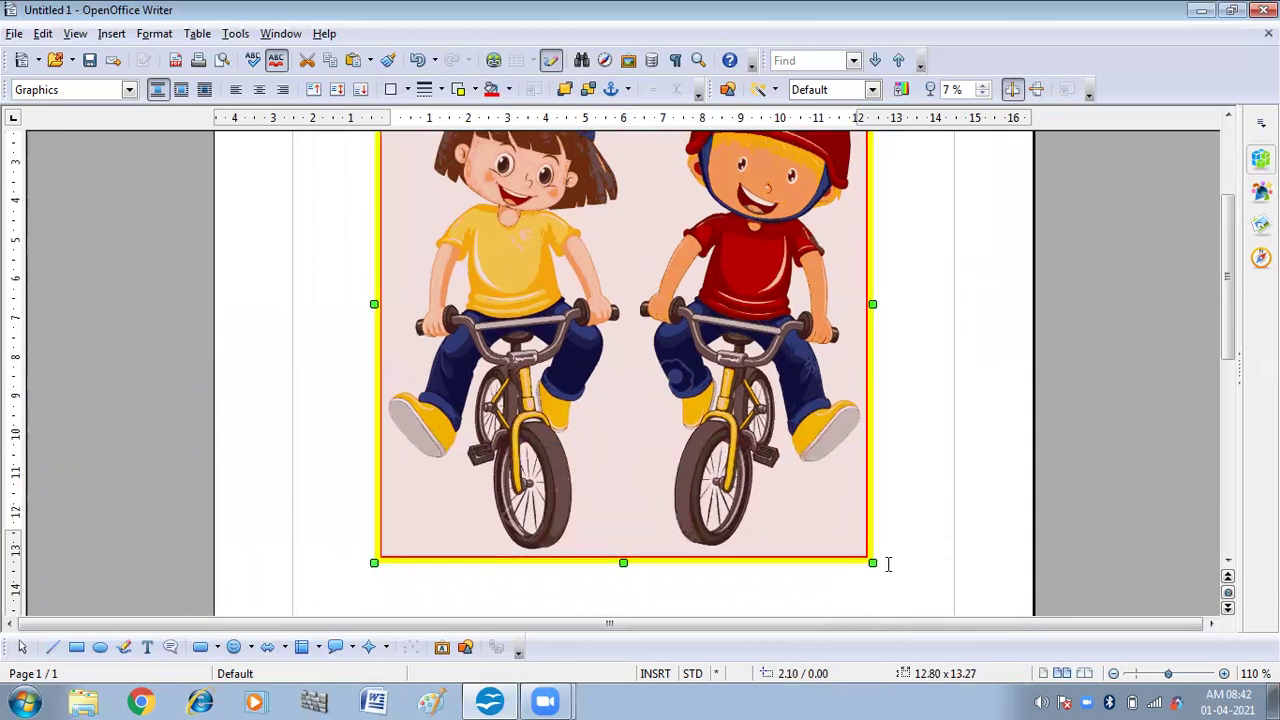
- Widen the picture from its side edge to about 13.95 cm and reduce its height from the top edge to about 9.79 cm
scroll(883, 533, "up", 3)
scroll(895, 518, "down", 1)
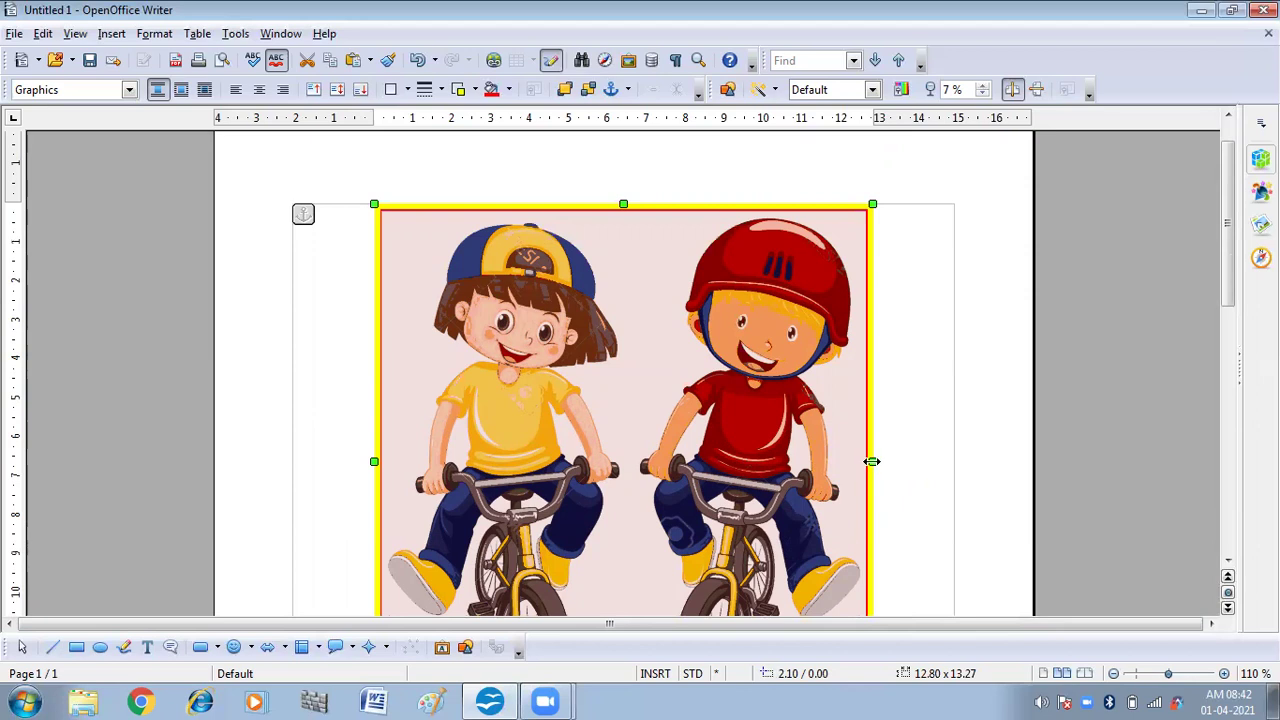
left_click_drag(872, 461, 915, 462)
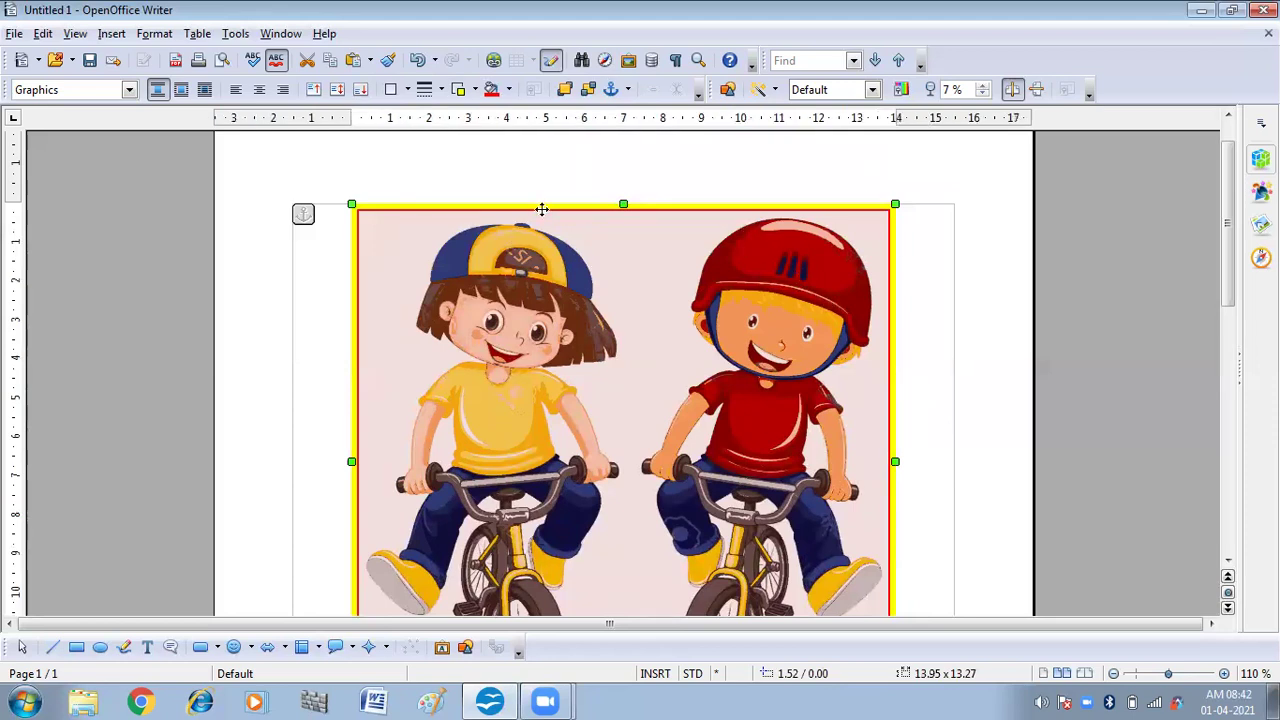
left_click_drag(621, 208, 620, 340)
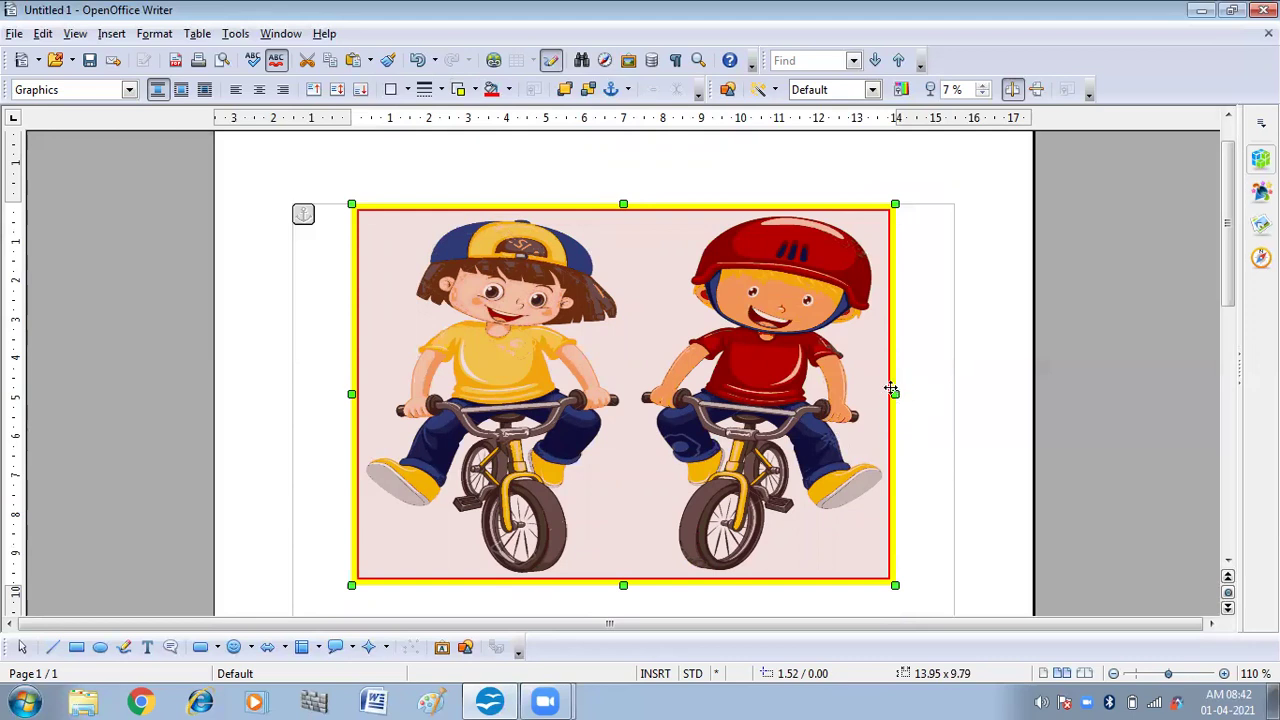
- Narrow the picture to about 12.17 cm from its side edges and enlarge it from a corner to about 12.61 × 13.85 cm
left_click_drag(893, 395, 854, 393)
left_click_drag(372, 395, 400, 395)
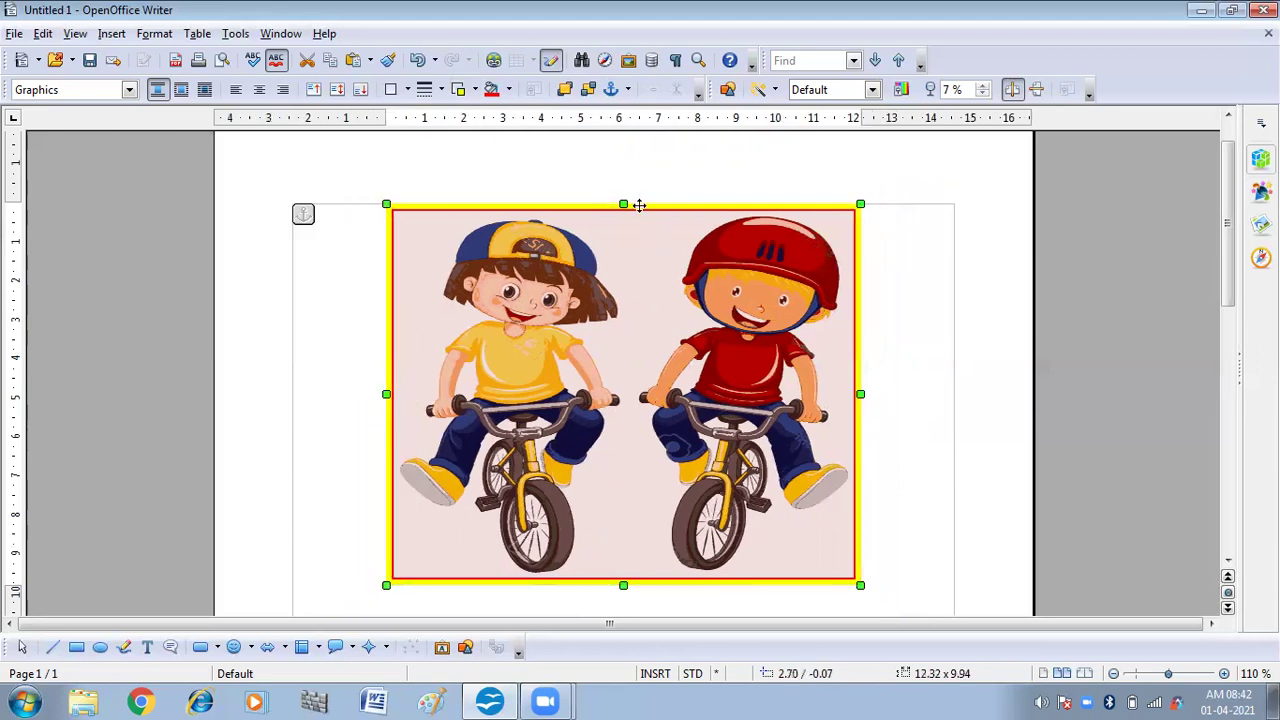
scroll(896, 560, "down", 2)
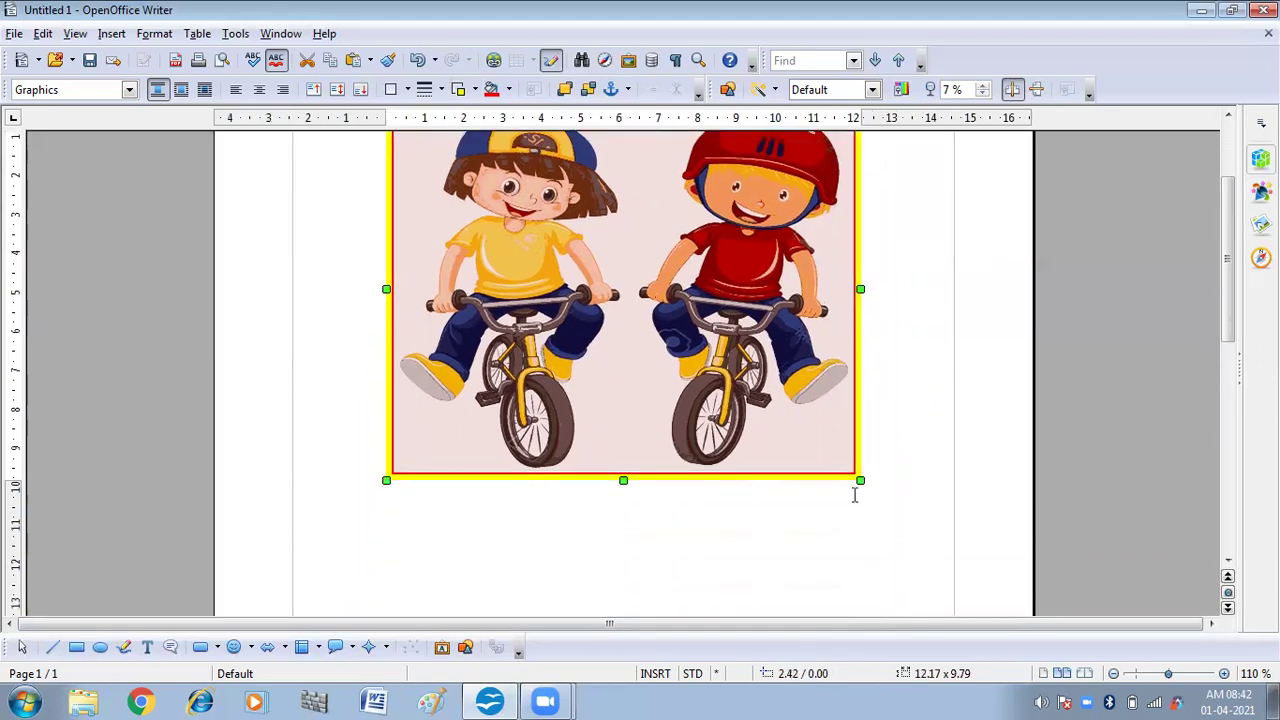
left_click_drag(858, 481, 869, 611)
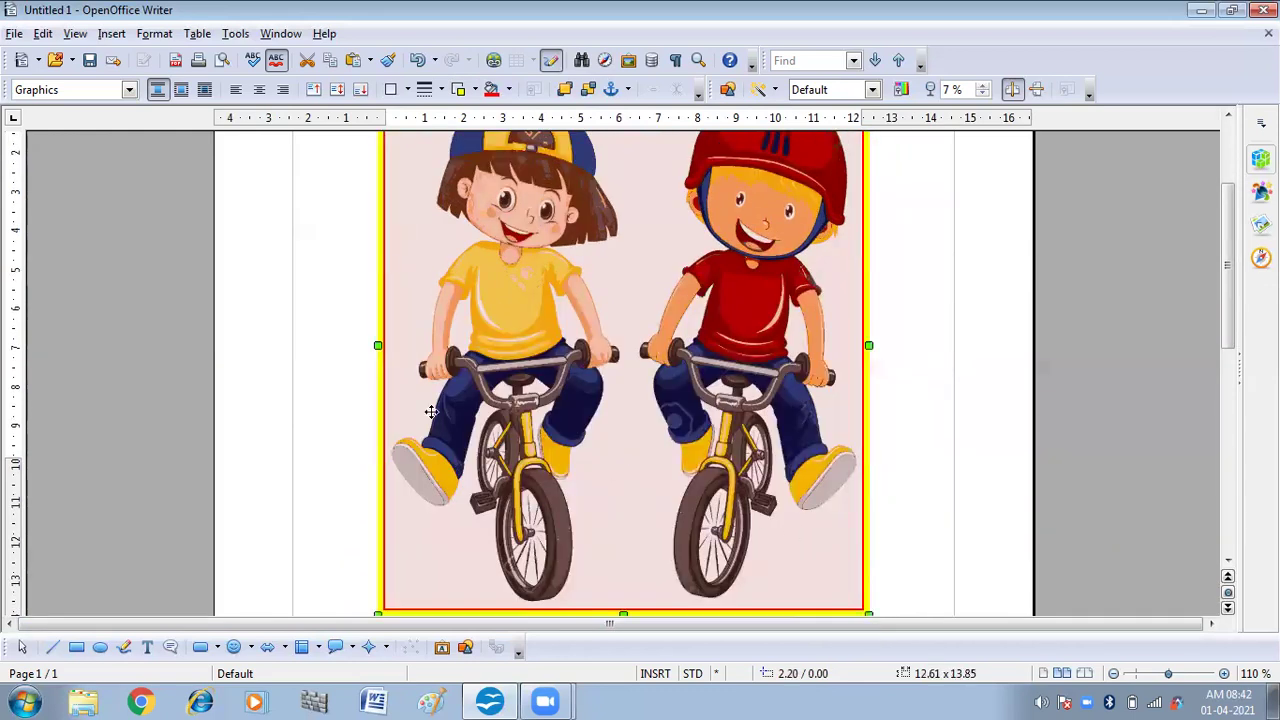
- Stretch the picture from its lower-right corner to about 13.54 × 13.92 cm
scroll(740, 480, "down", 1)
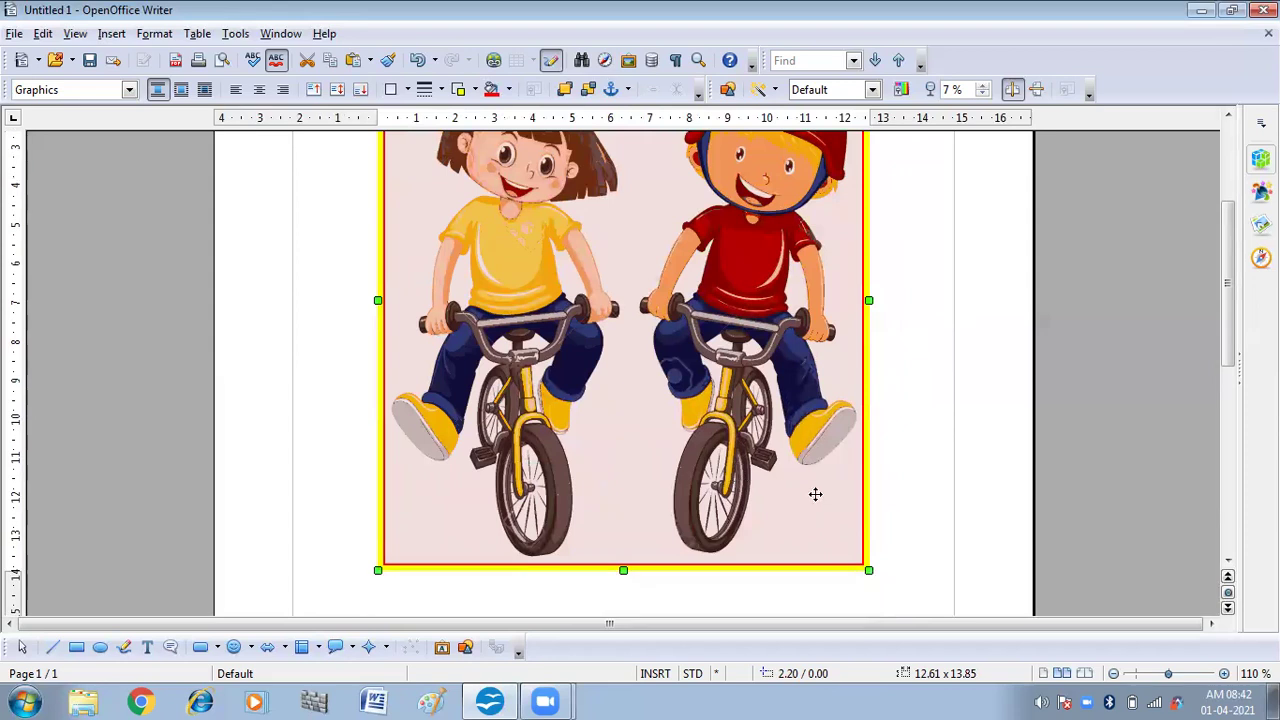
left_click_drag(869, 570, 905, 572)
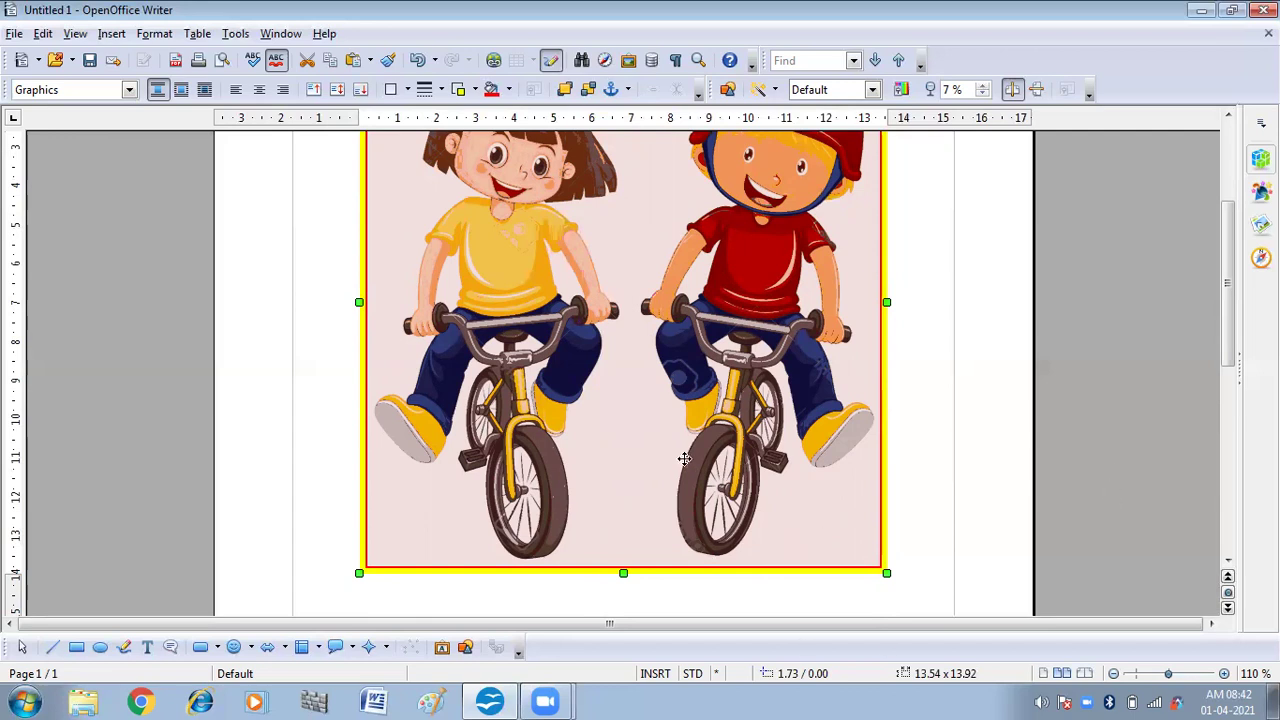
scroll(630, 402, "up", 5)
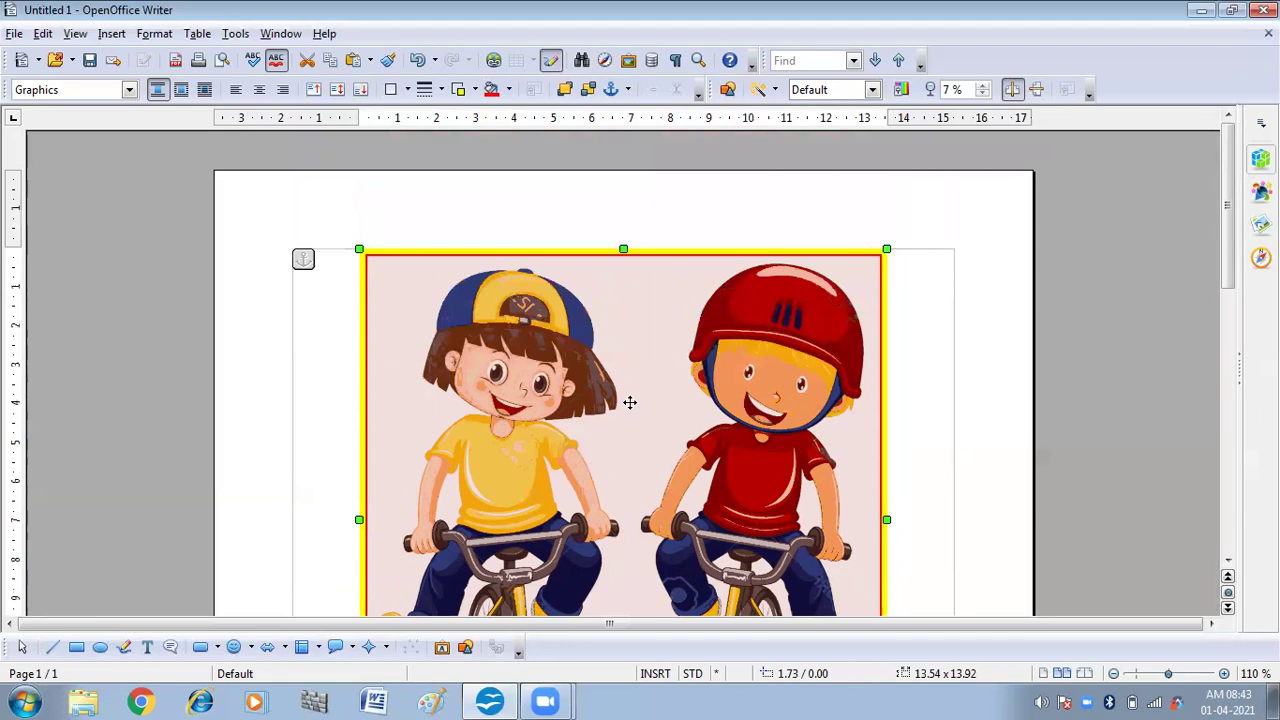
scroll(654, 437, "down", 1)
scroll(656, 436, "up", 1)
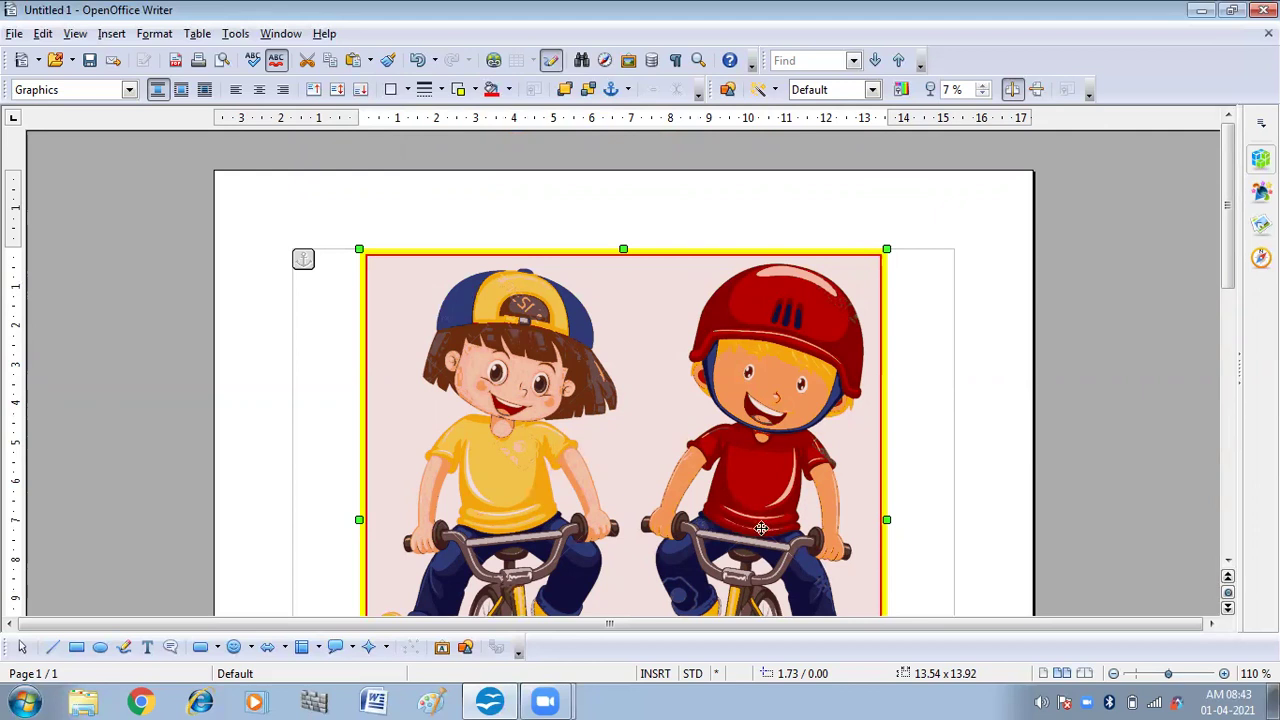
- Enlarge the picture from its lower-right corner to about 14.34 × 14.73 cm and look over the whole picture
scroll(781, 476, "down", 5)
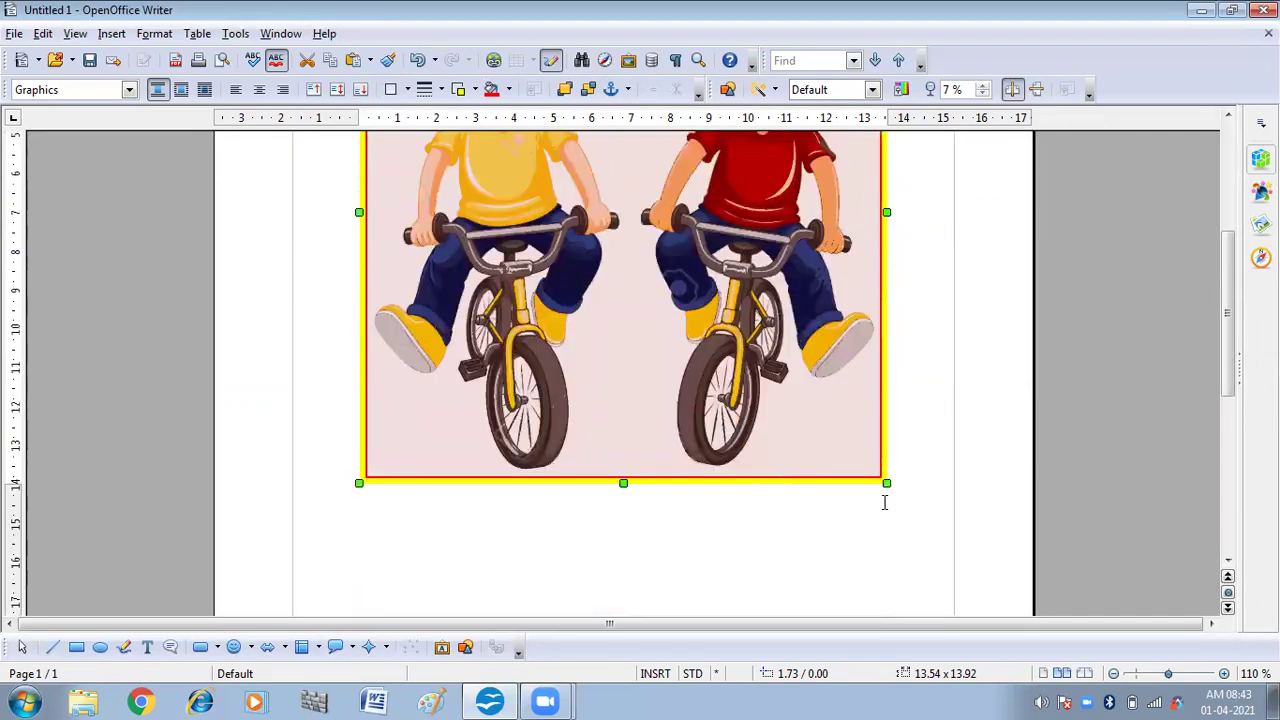
left_click_drag(885, 481, 890, 510)
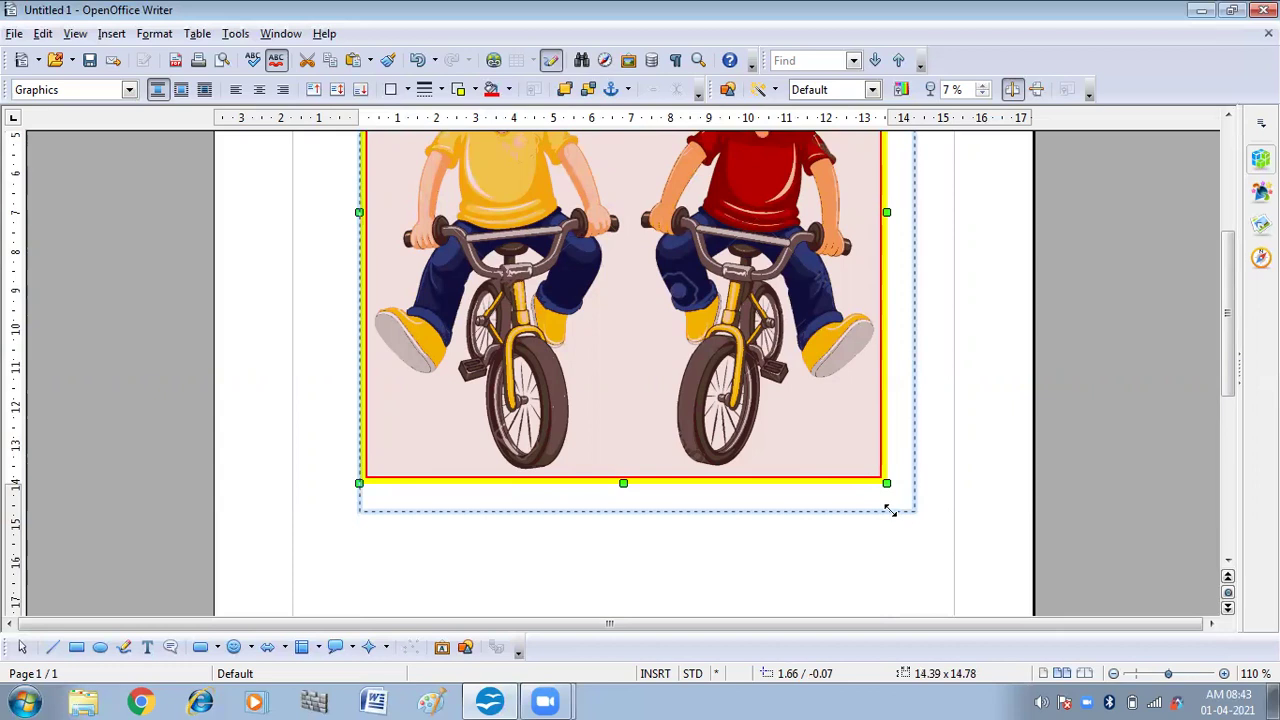
left_click_drag(890, 510, 890, 514)
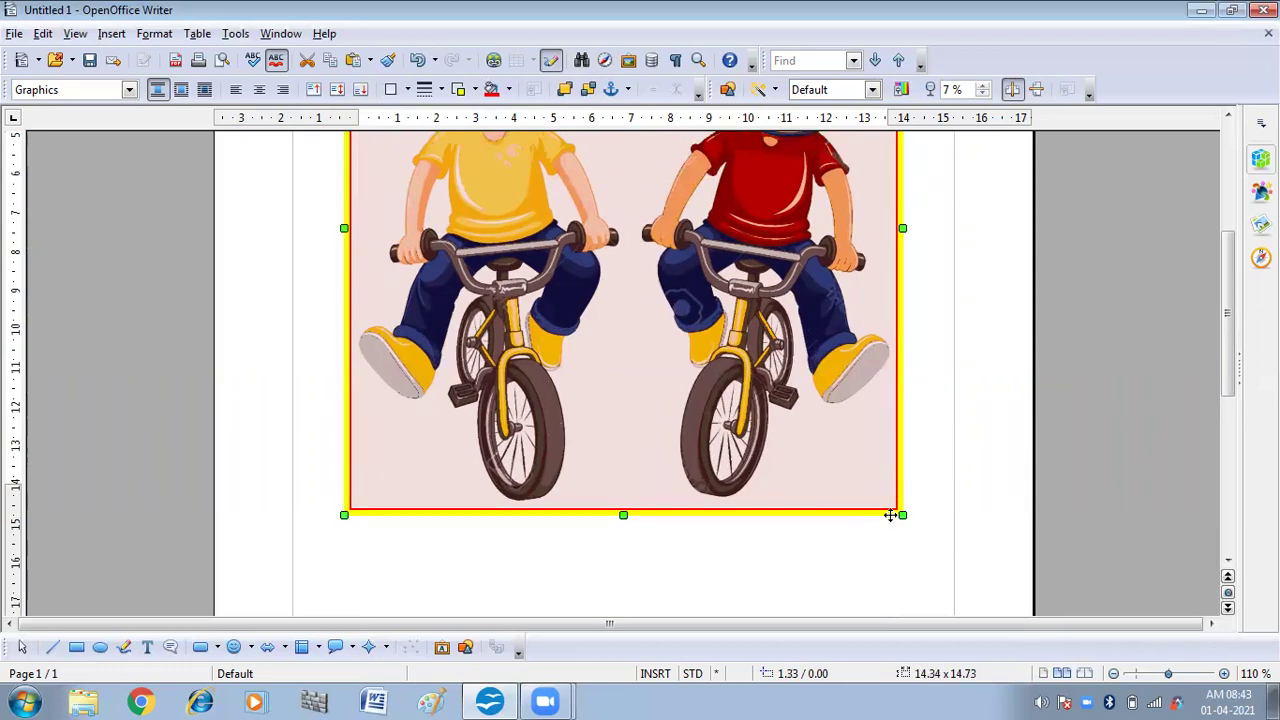
scroll(890, 515, "up", 6)
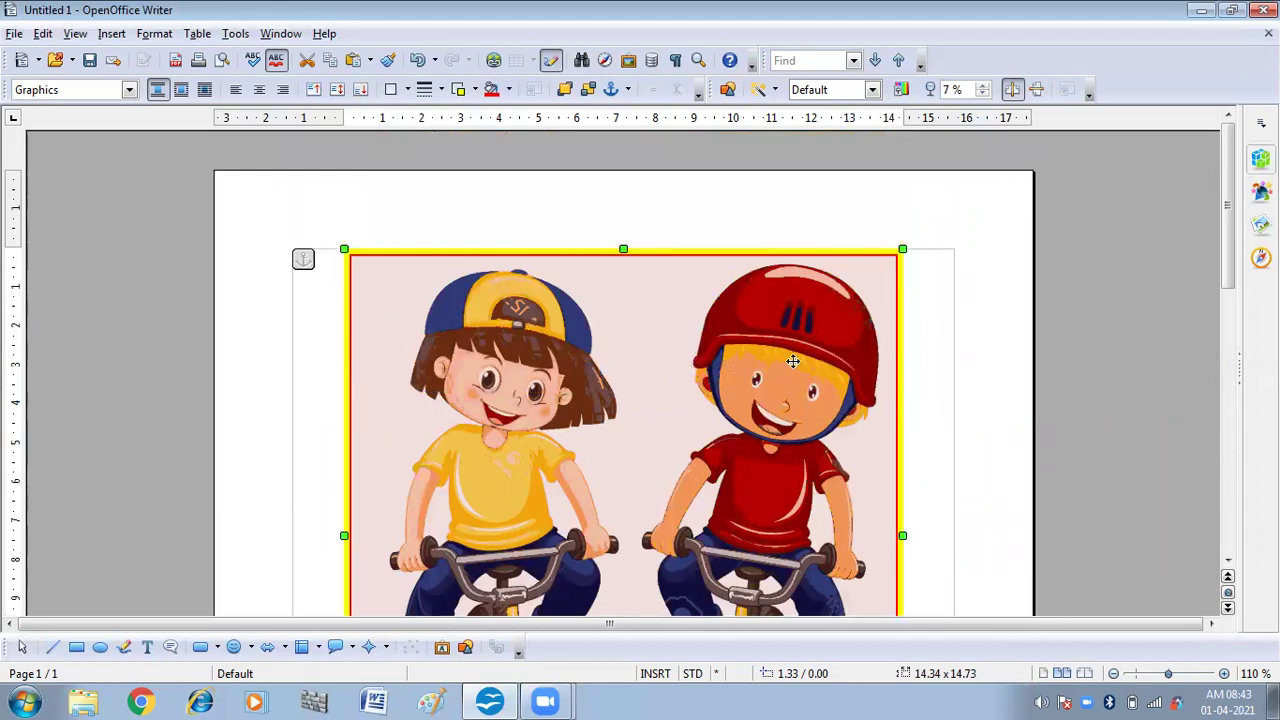
scroll(777, 366, "down", 5)
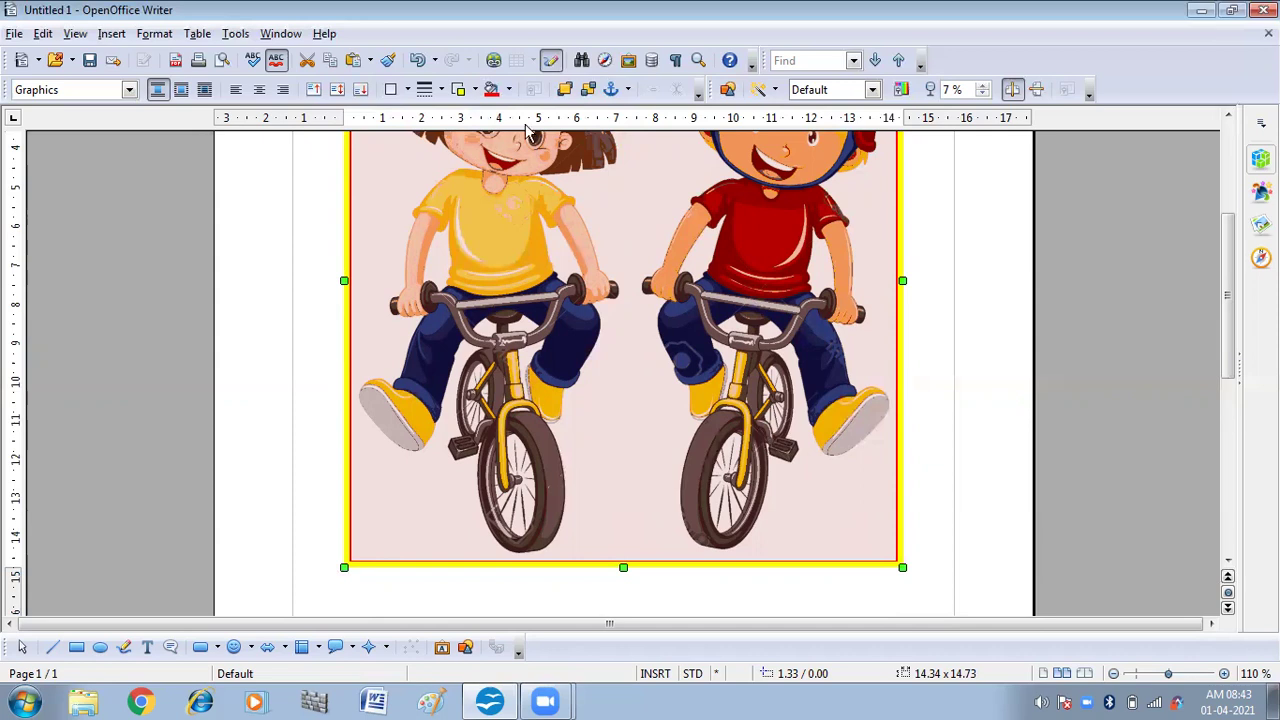
- Create a new drawing document, which switches from Writer to OpenOffice Draw
scroll(614, 289, "up", 5)
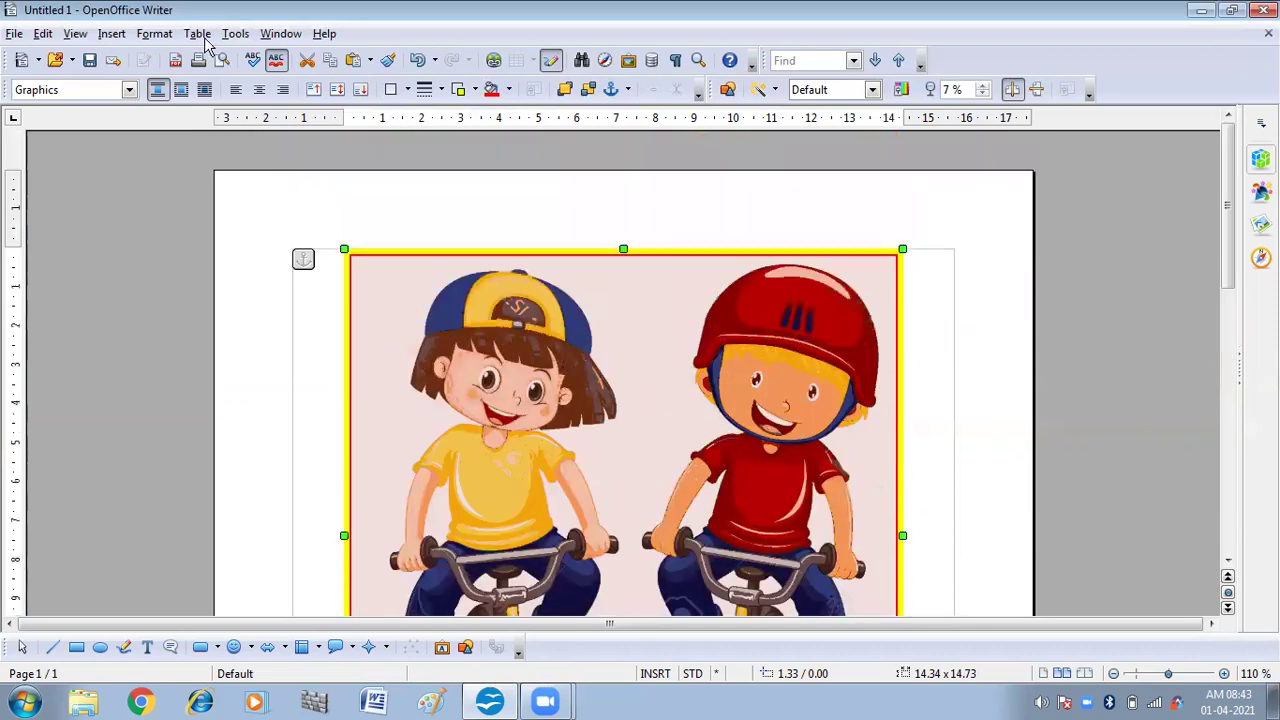
left_click(14, 34)
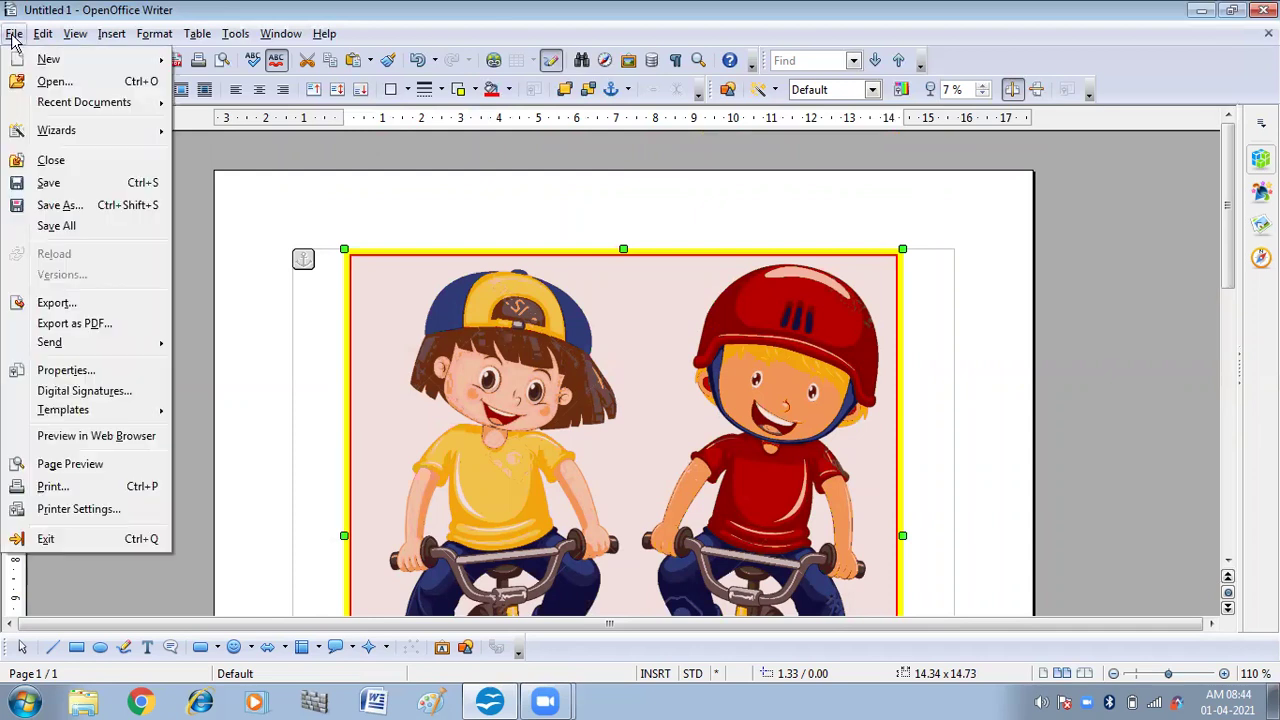
mouse_move(18, 62)
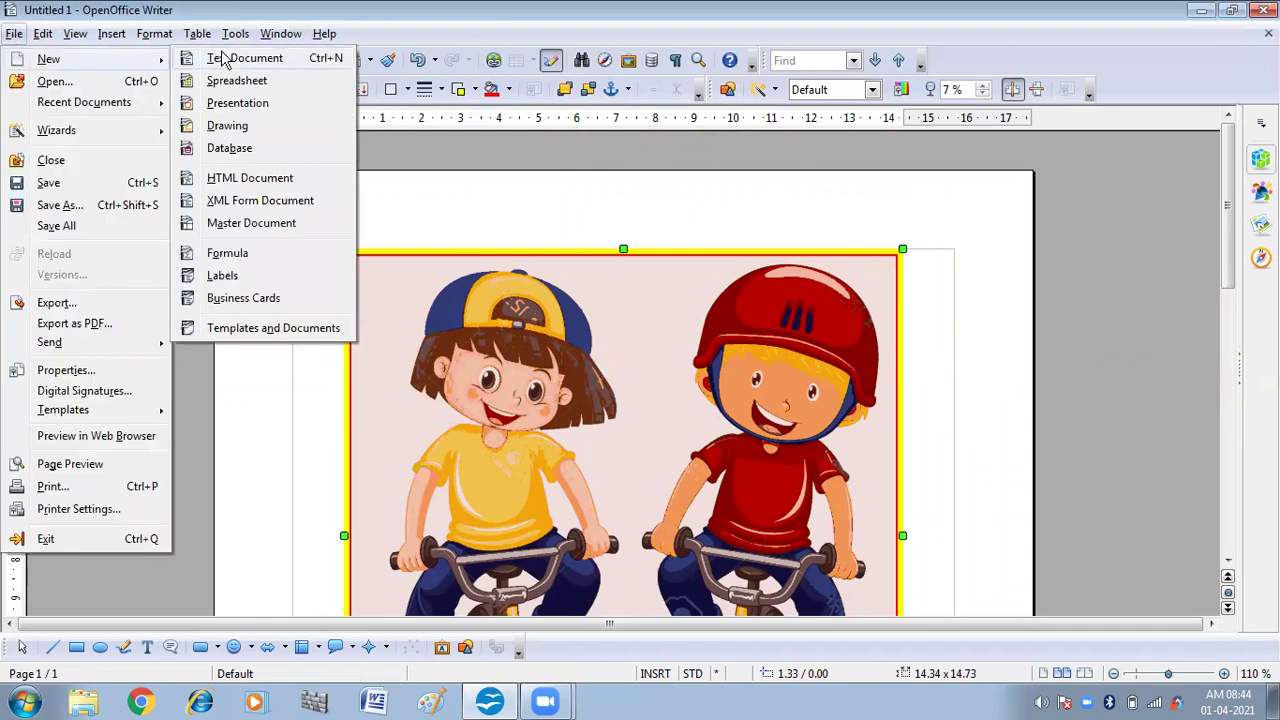
left_click(227, 126)
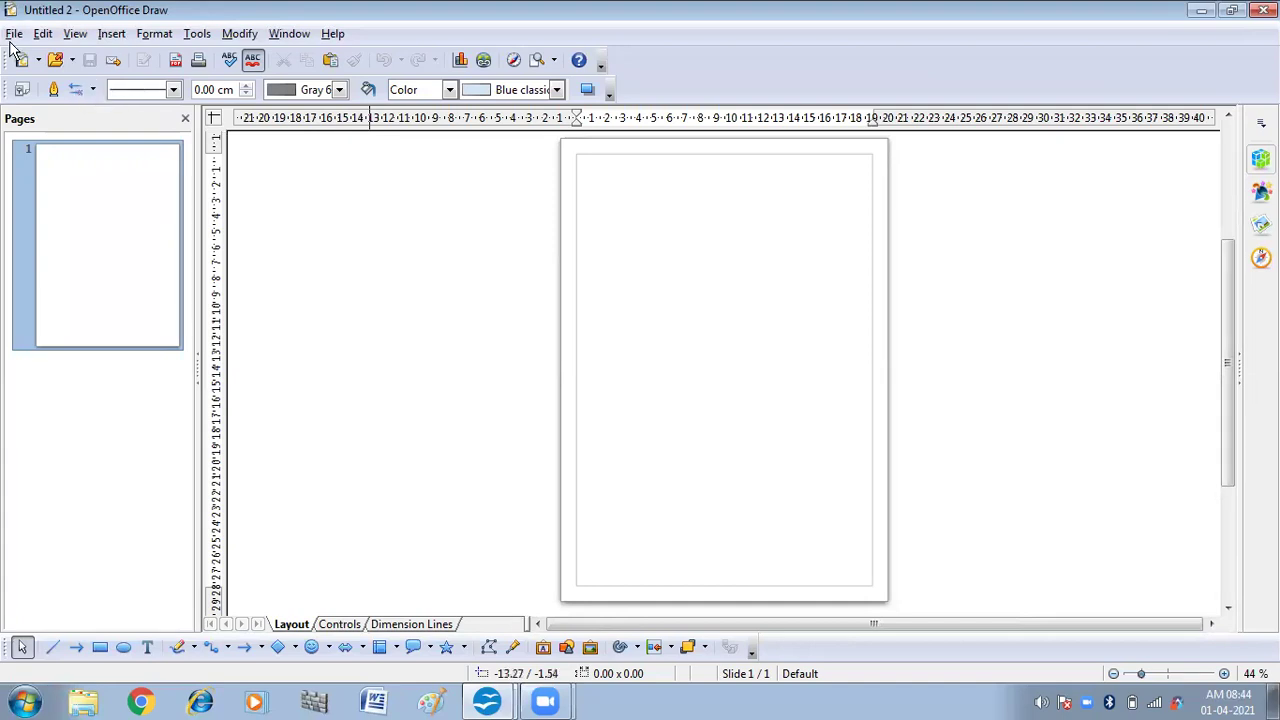
- Start inserting a picture from a file and browse to the Desktop folder
left_click(108, 36)
mouse_move(148, 254)
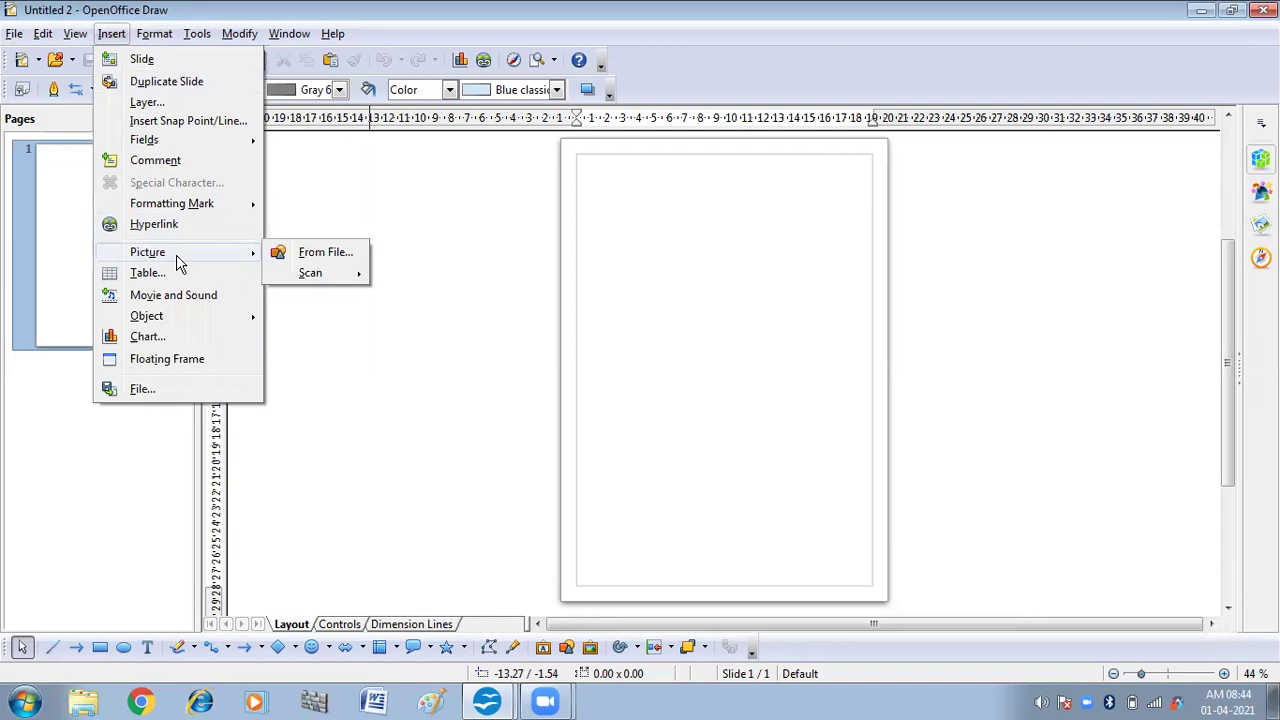
left_click(284, 254)
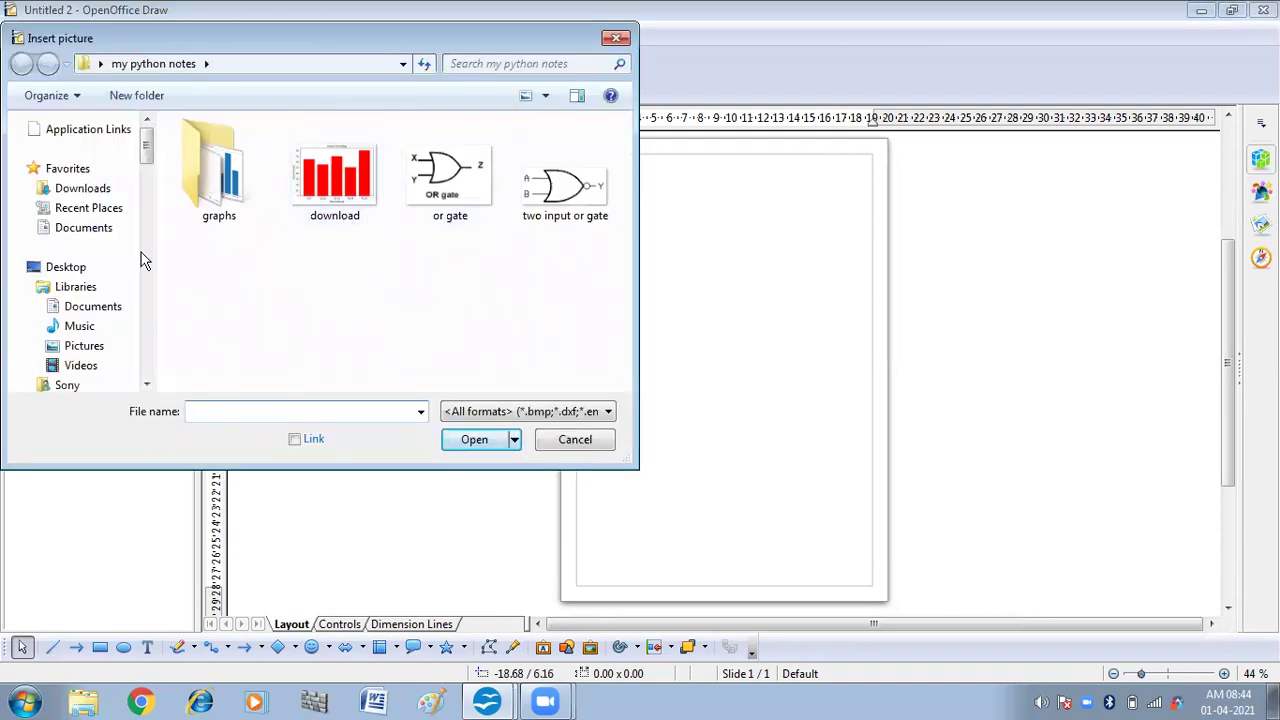
left_click(57, 274)
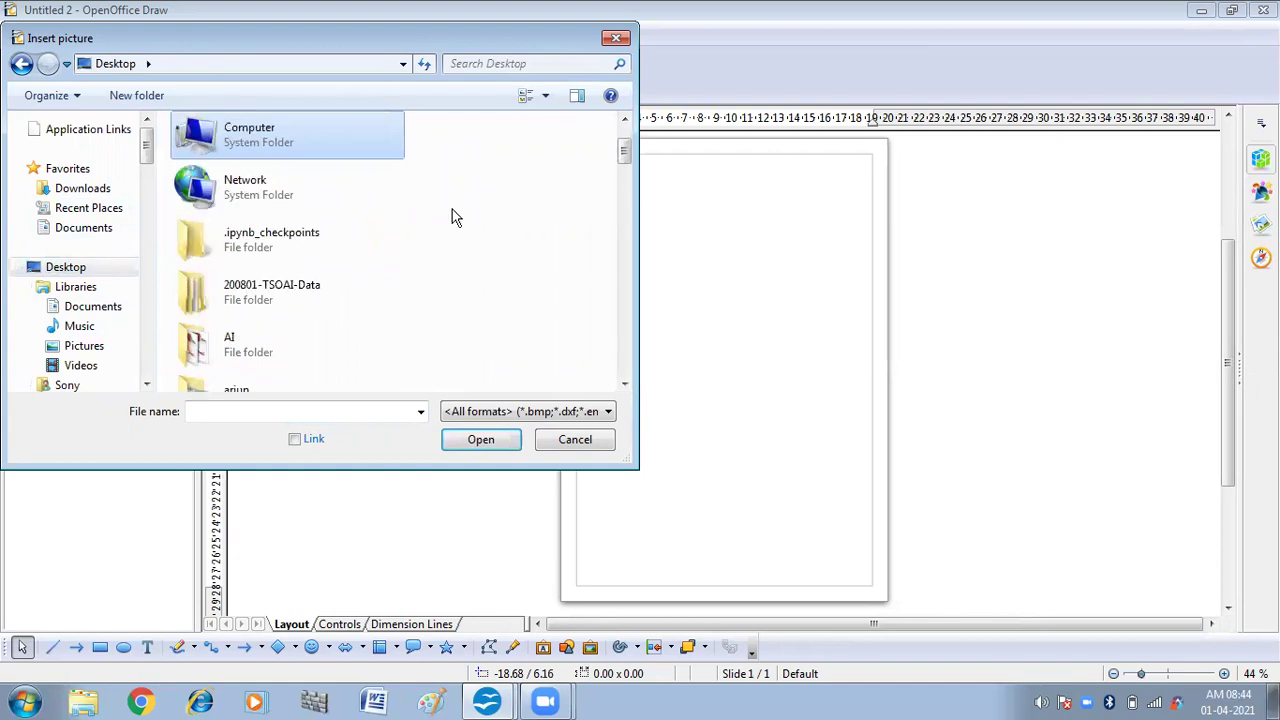
- Find the Happy-Childrens-day-2017 image among the Desktop files and insert it on the page
key("p")
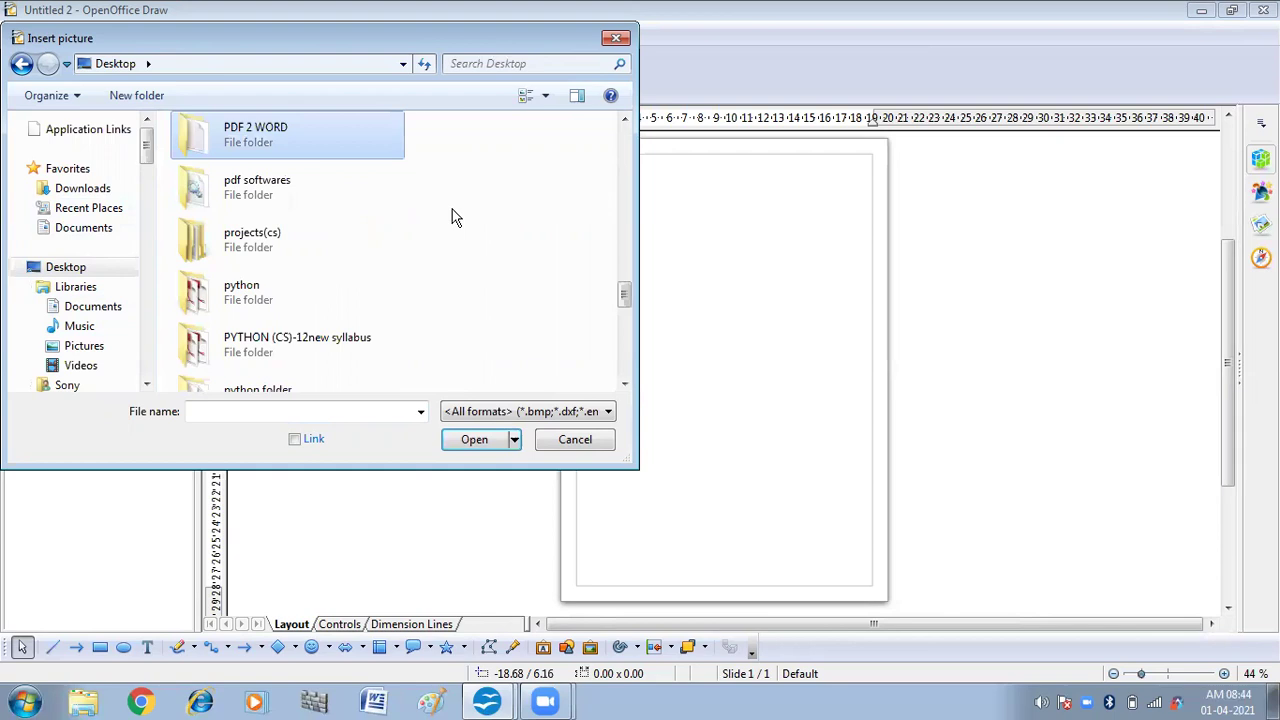
key("p")
key("p")
key("p")
key("p")
key("p")
key("p")
key("p")
key("p")
key("p")
key("p")
key("p")
key("p")
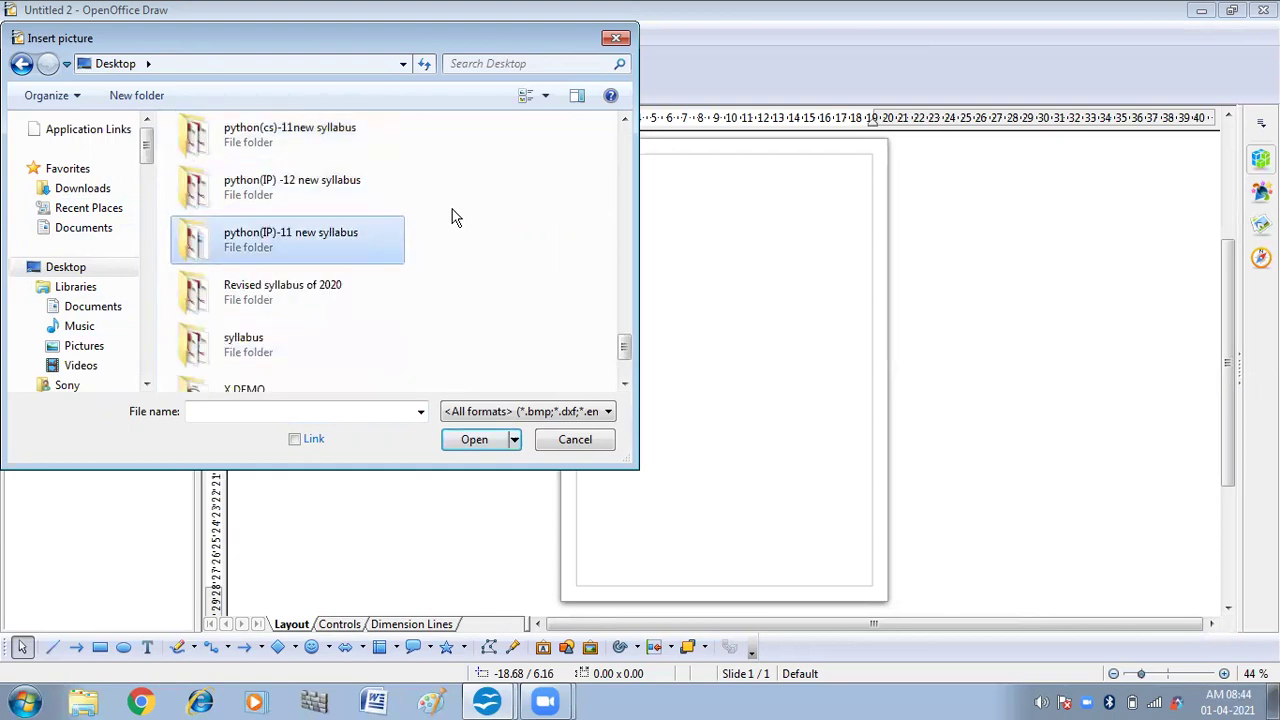
type("pic")
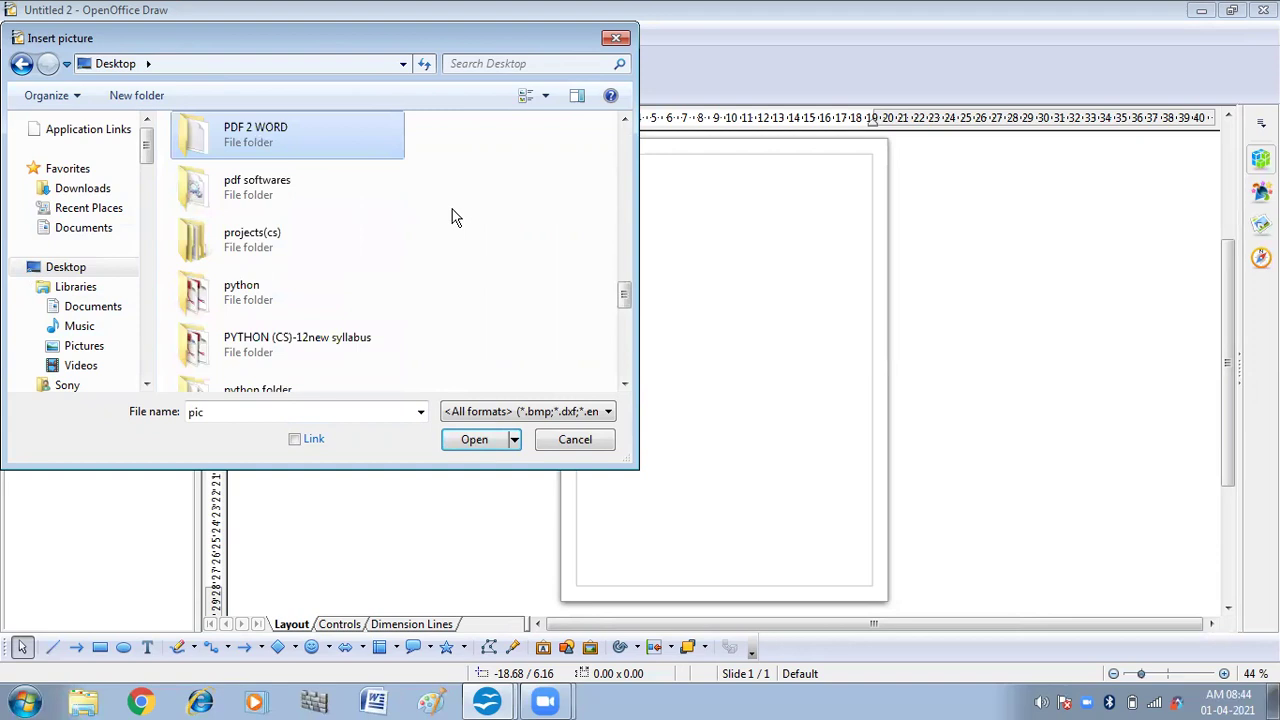
scroll(452, 218, "up", 15)
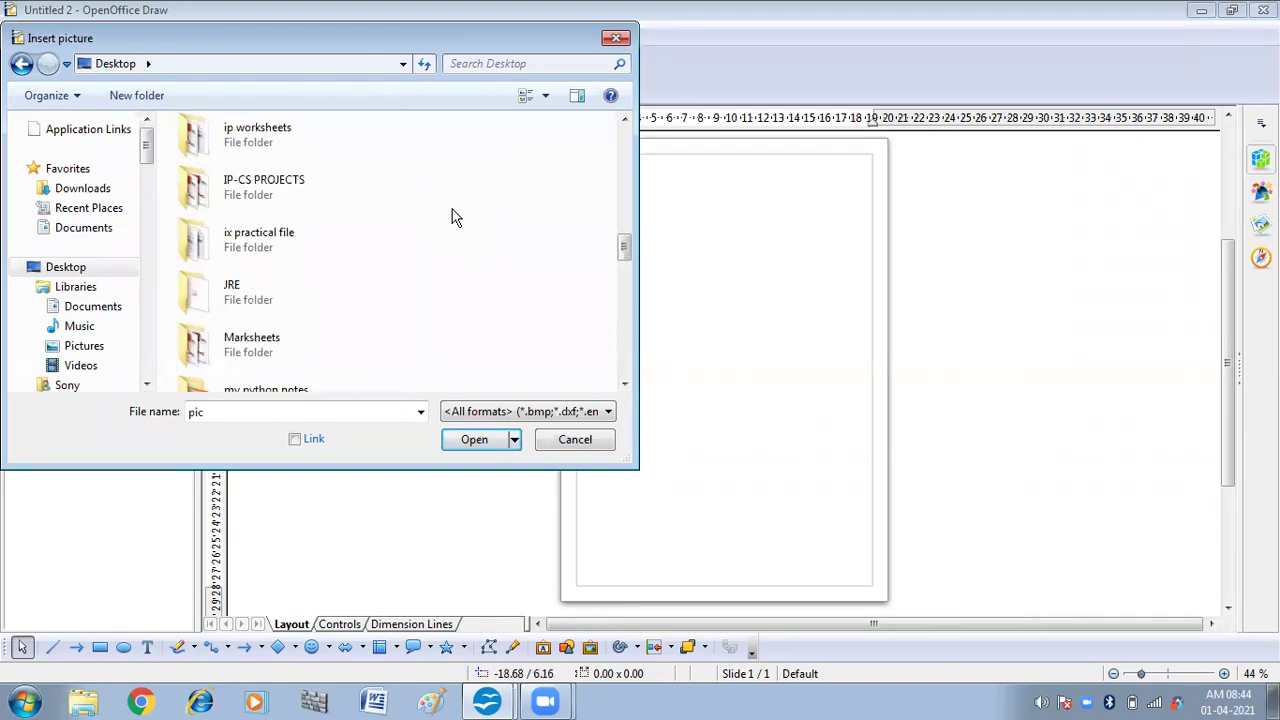
scroll(452, 218, "up", 3)
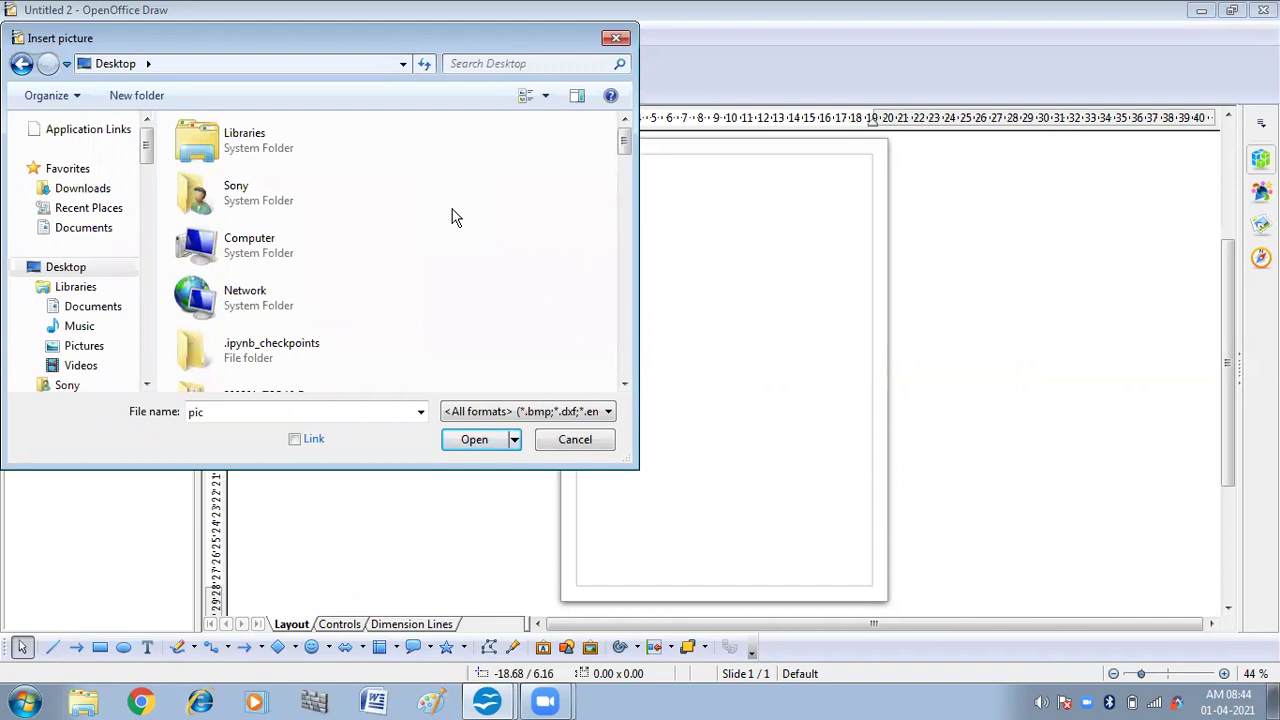
scroll(452, 218, "down", 15)
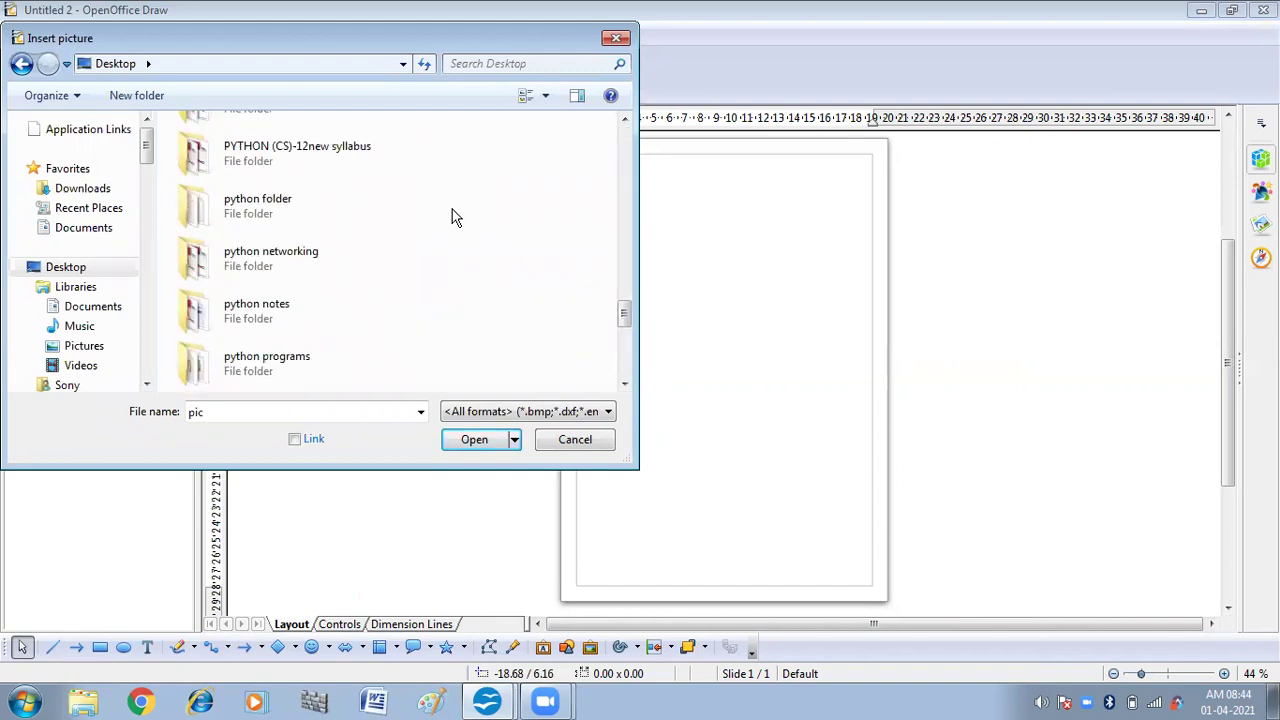
scroll(452, 218, "down", 5)
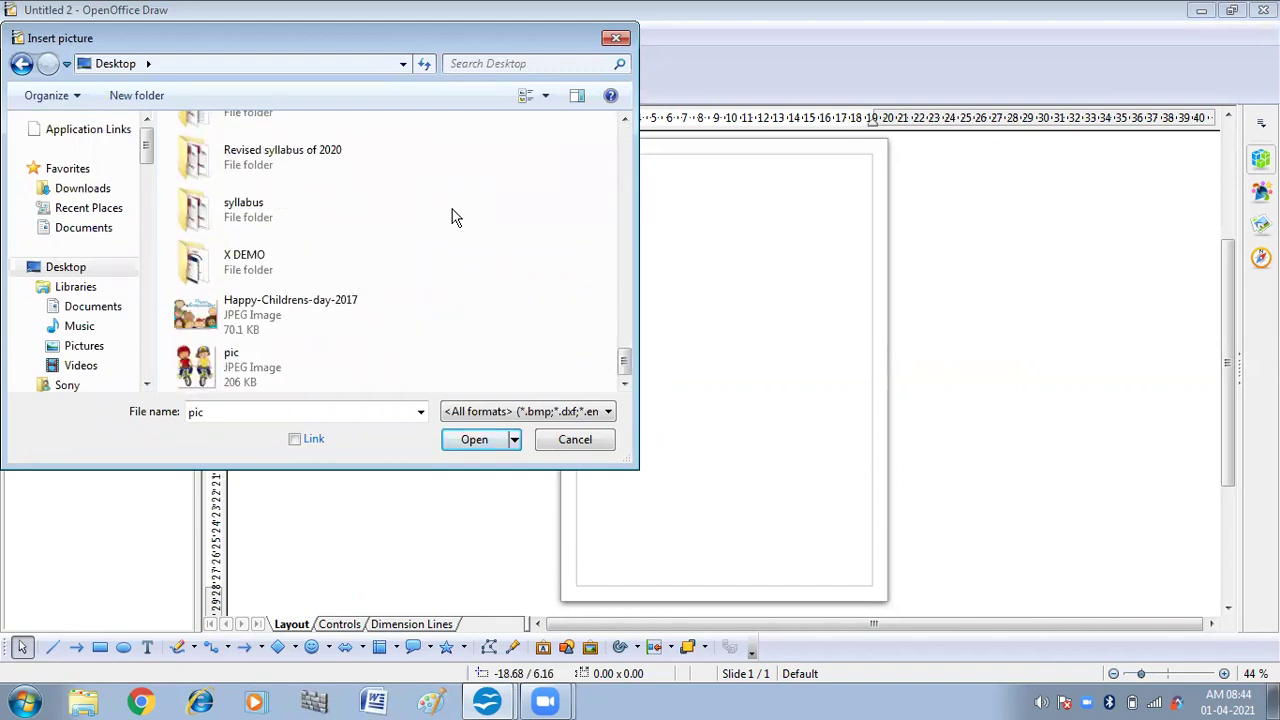
left_click(210, 328)
left_click(476, 442)
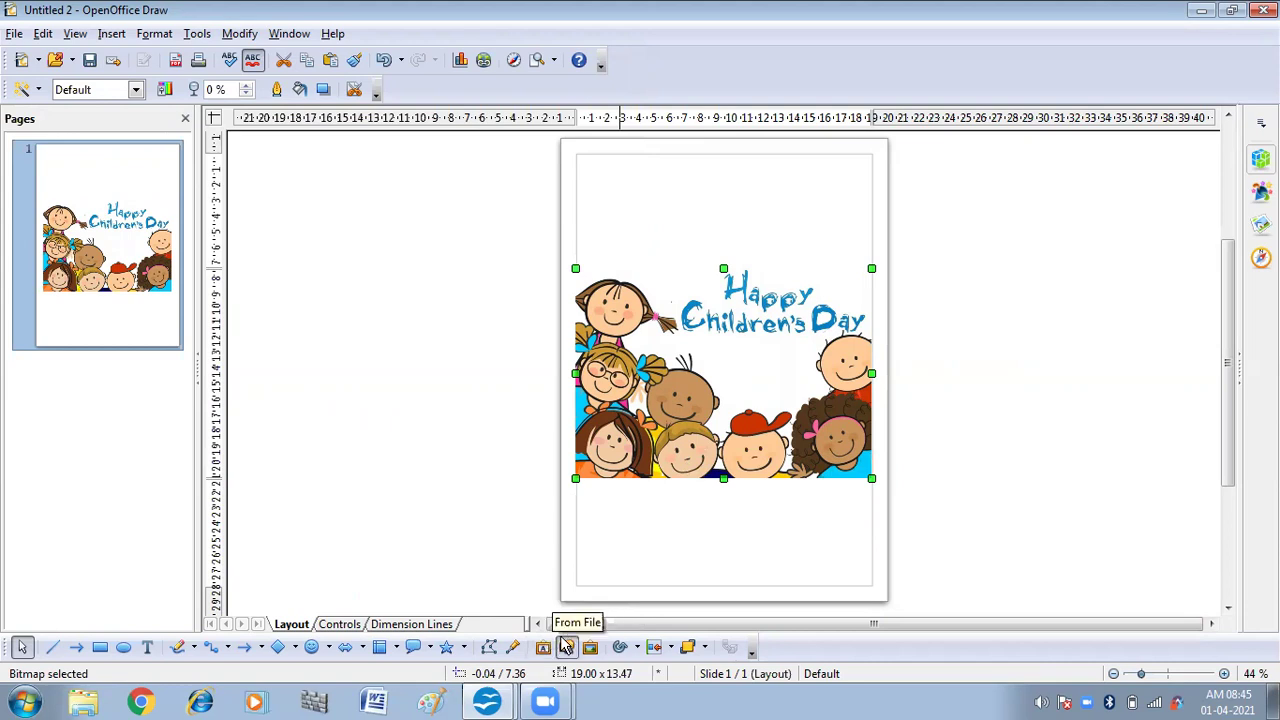
- Try to rotate the Children's Day picture by its upper-left corner with the Rotate effect
mouse_move(515, 698)
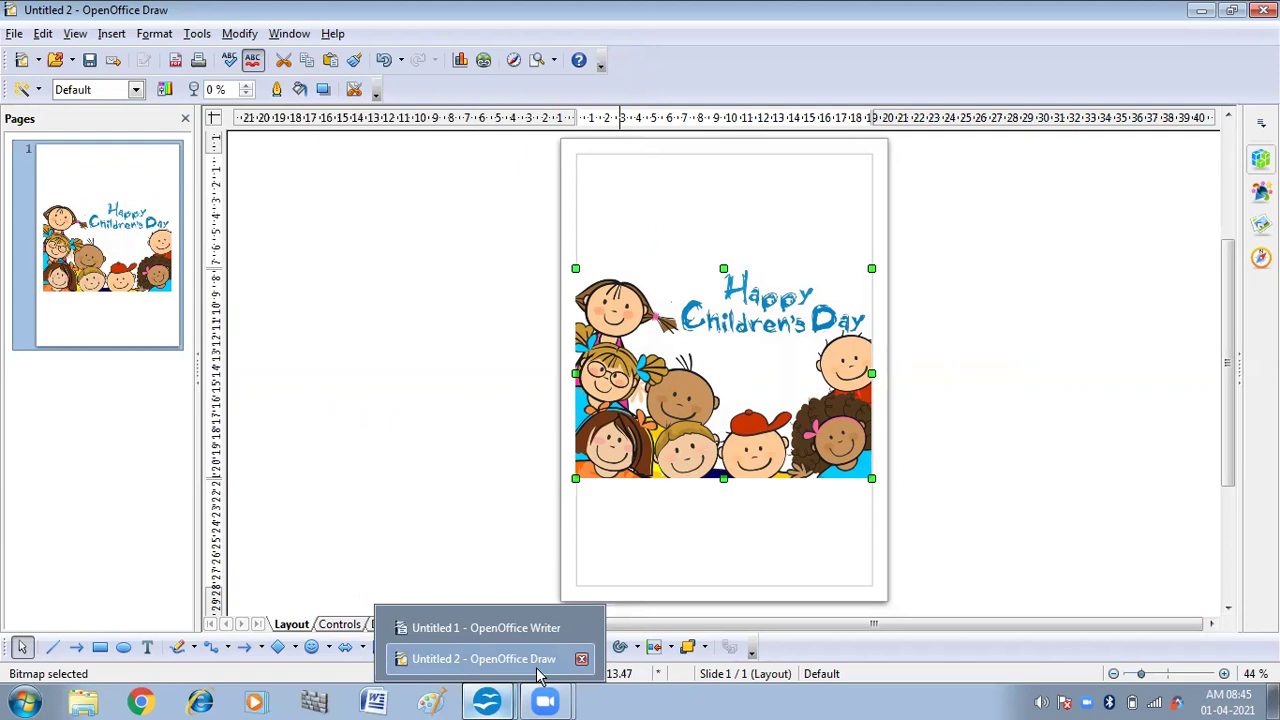
left_click(641, 650)
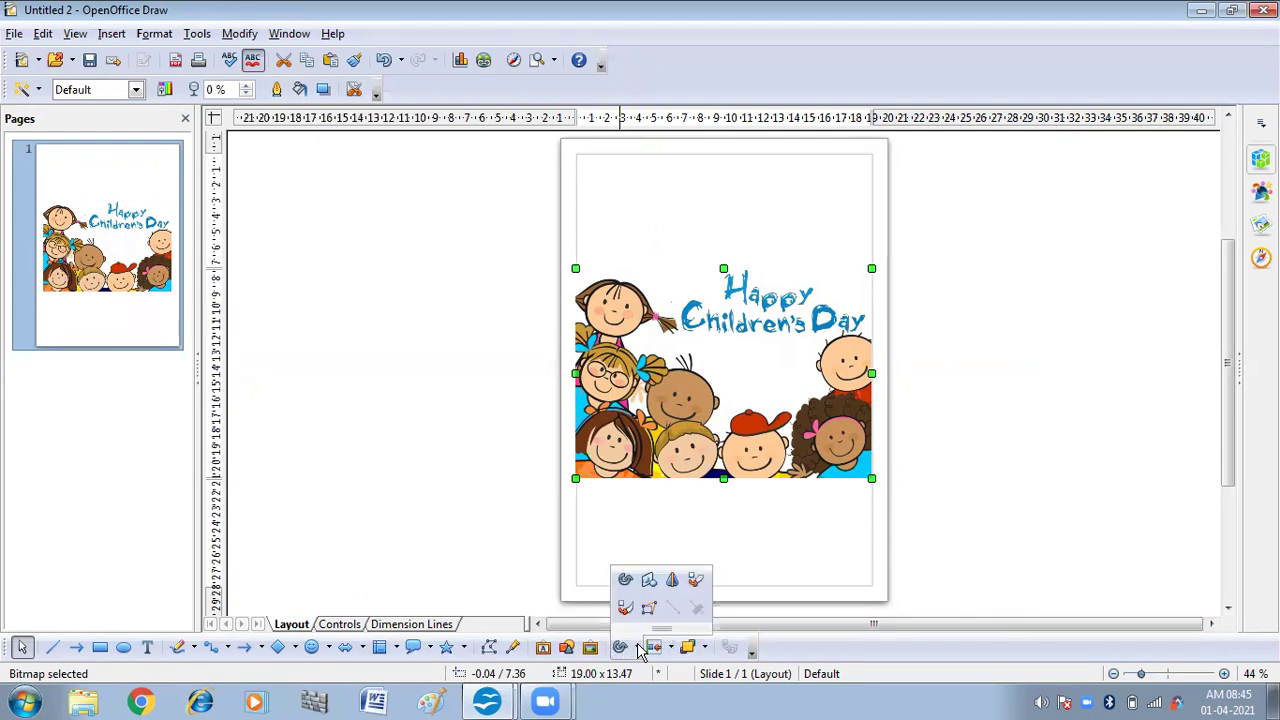
left_click(625, 588)
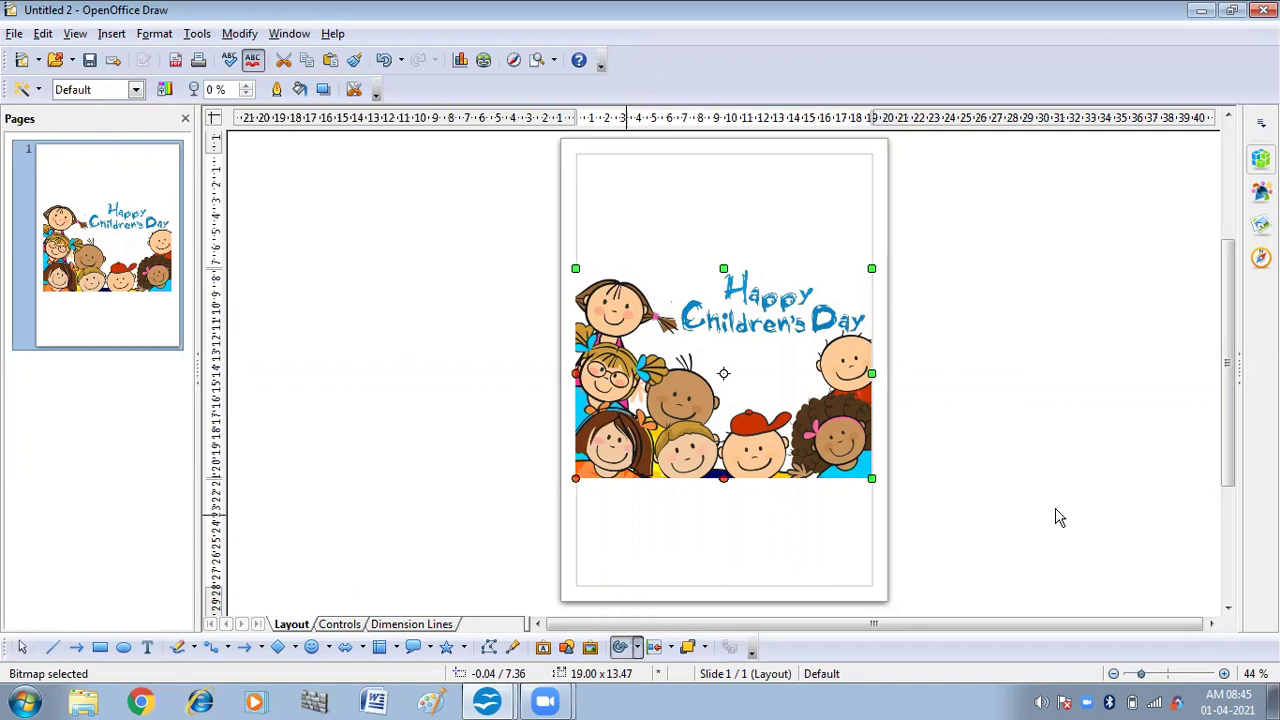
left_click(1225, 674)
left_click(1225, 674)
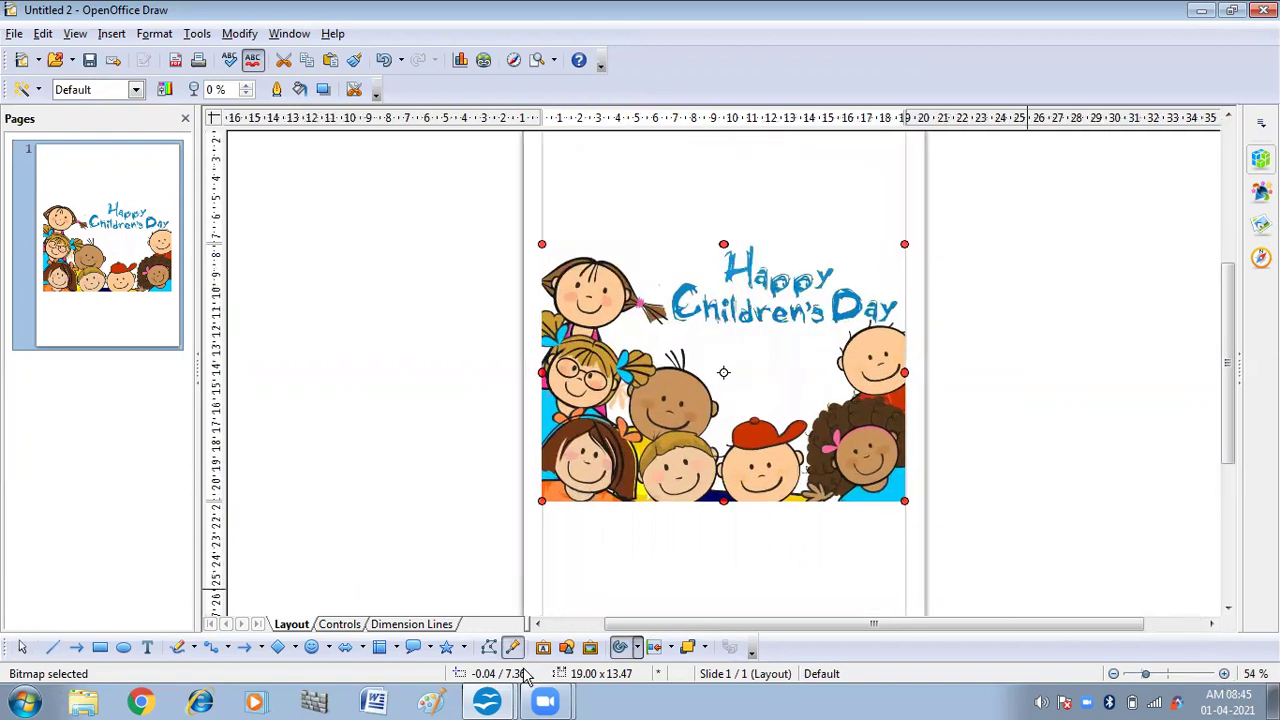
left_click(636, 647)
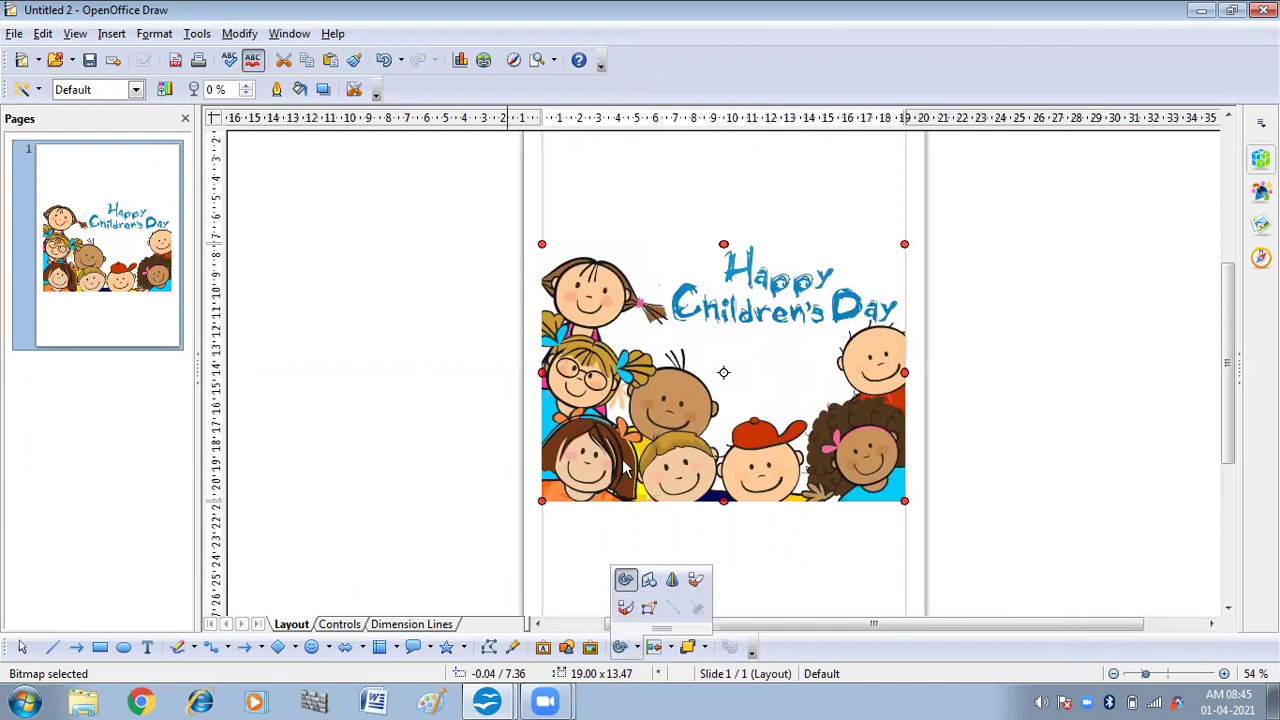
scroll(665, 300, "up", 2)
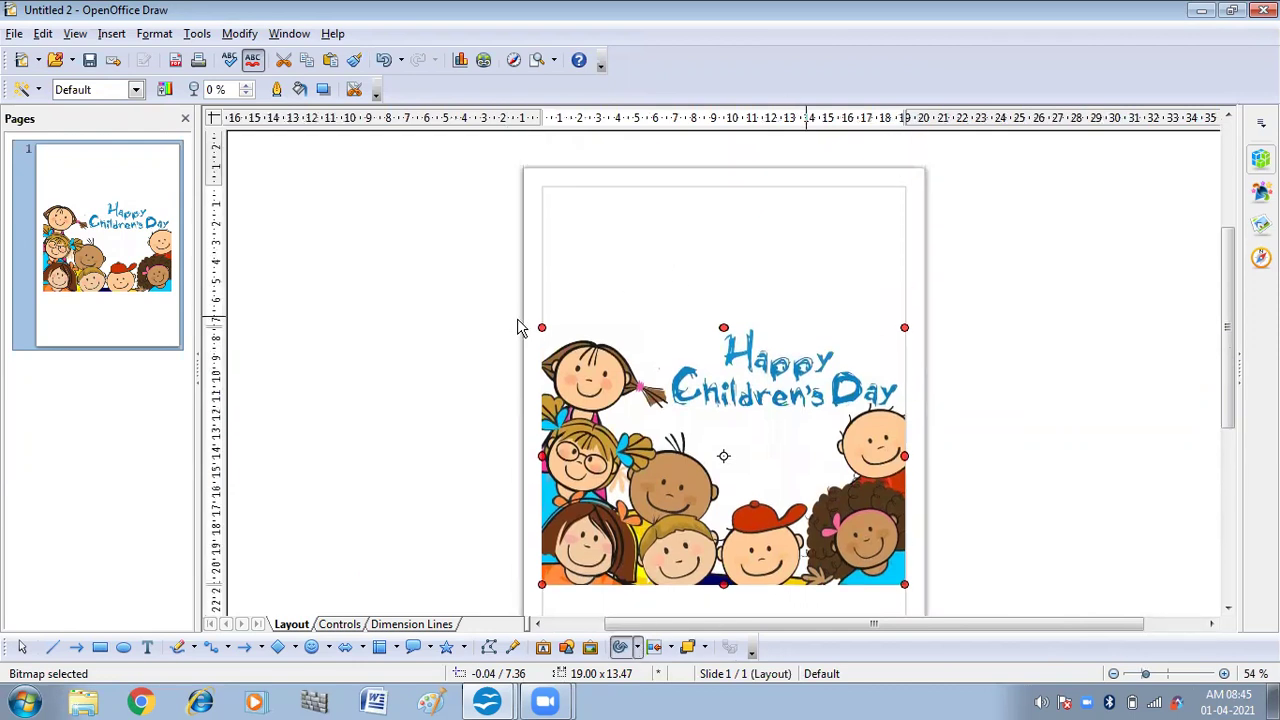
left_click_drag(546, 332, 558, 320)
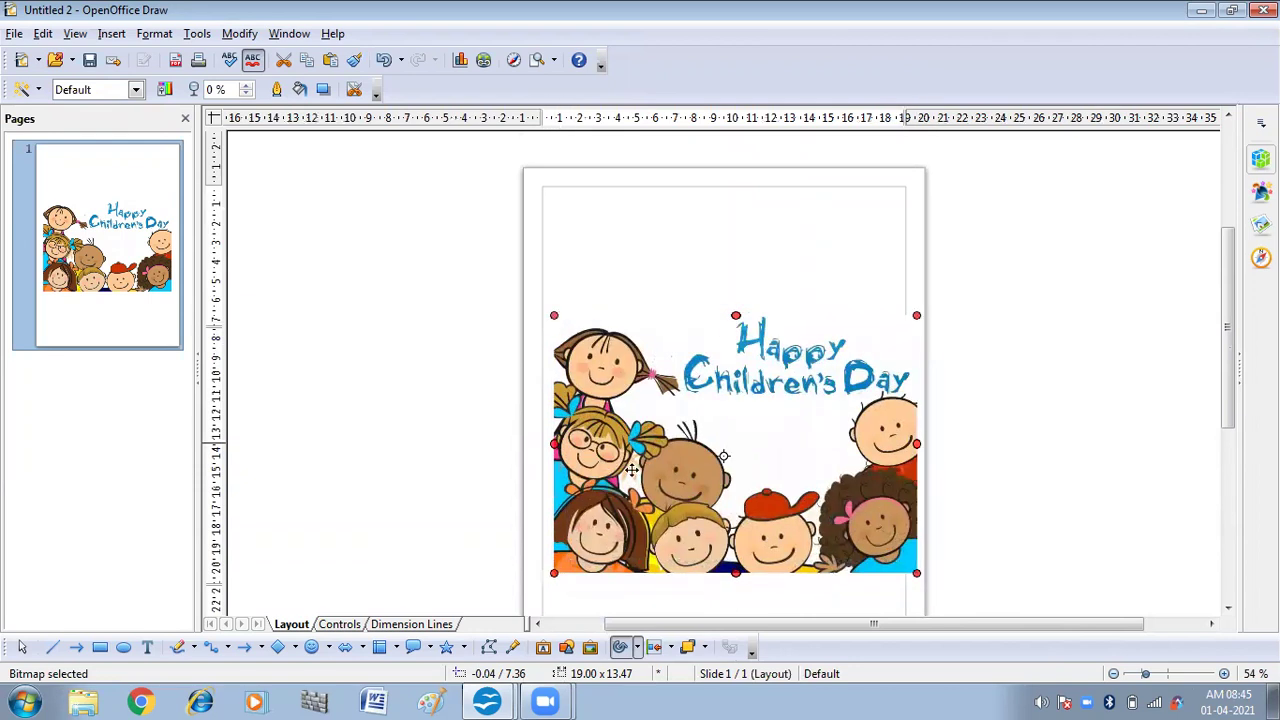
left_click(620, 647)
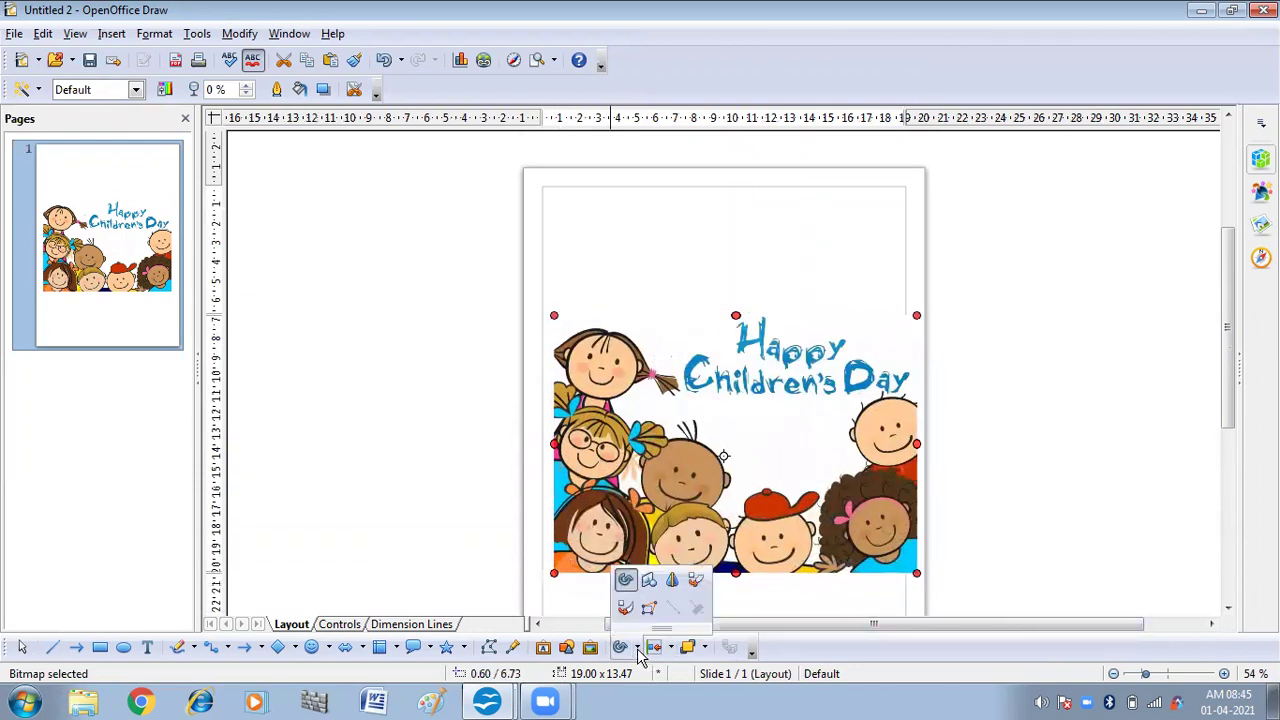
left_click(623, 597)
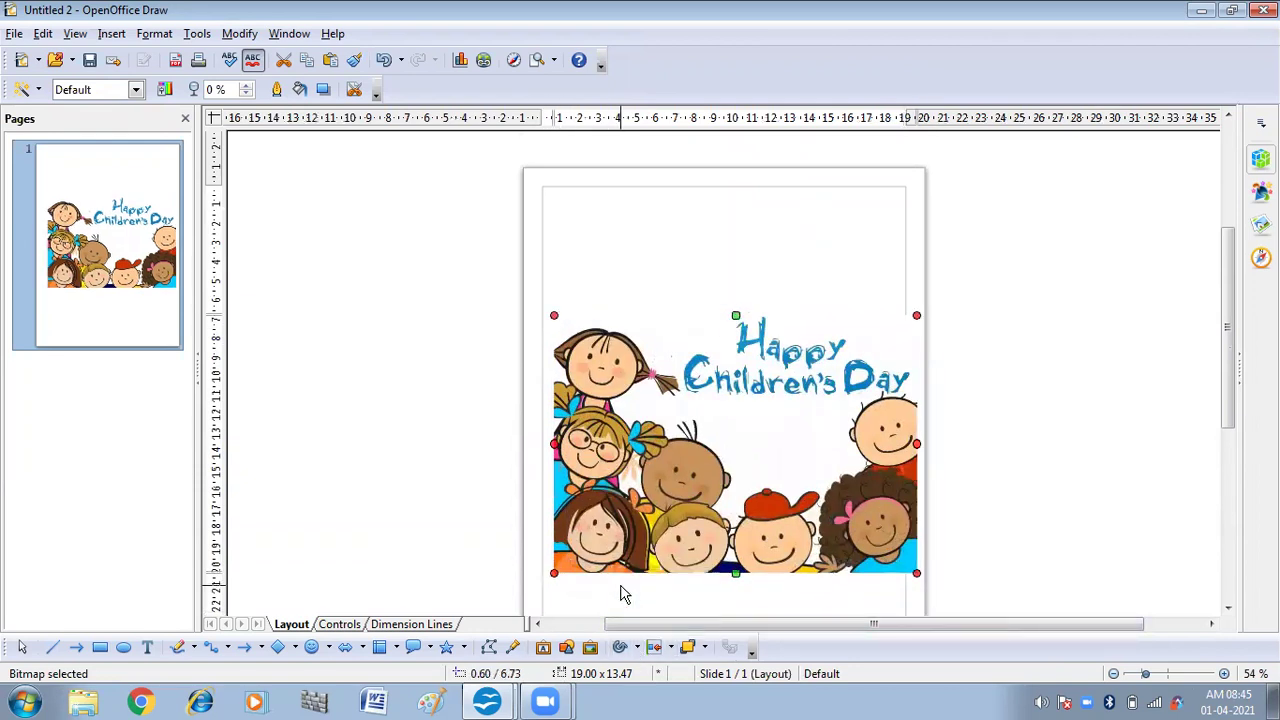
left_click(583, 210)
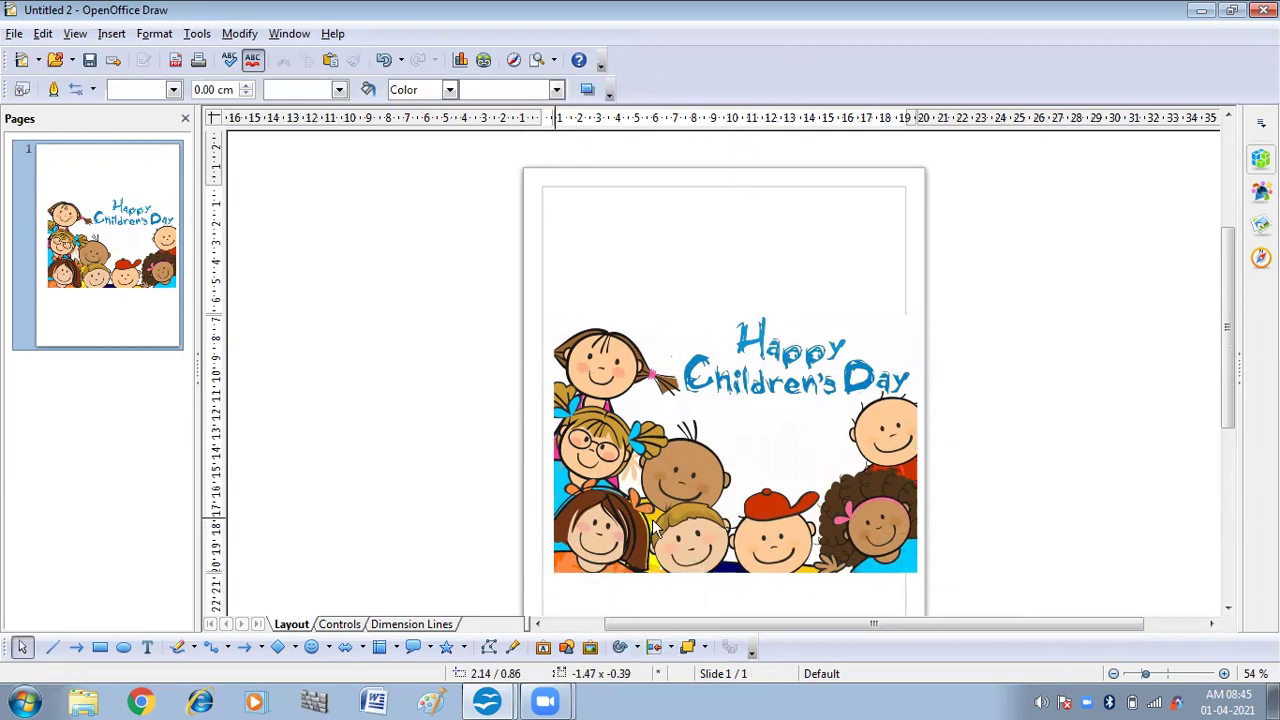
left_click(654, 649)
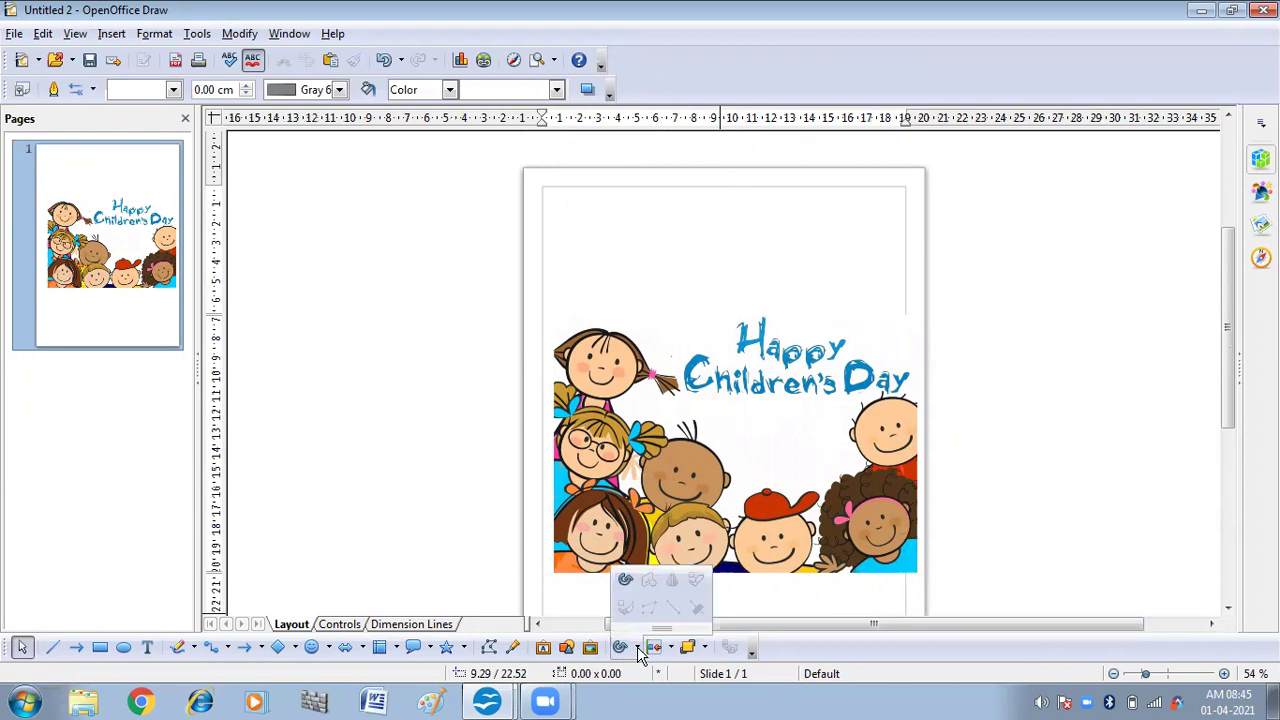
left_click(627, 585)
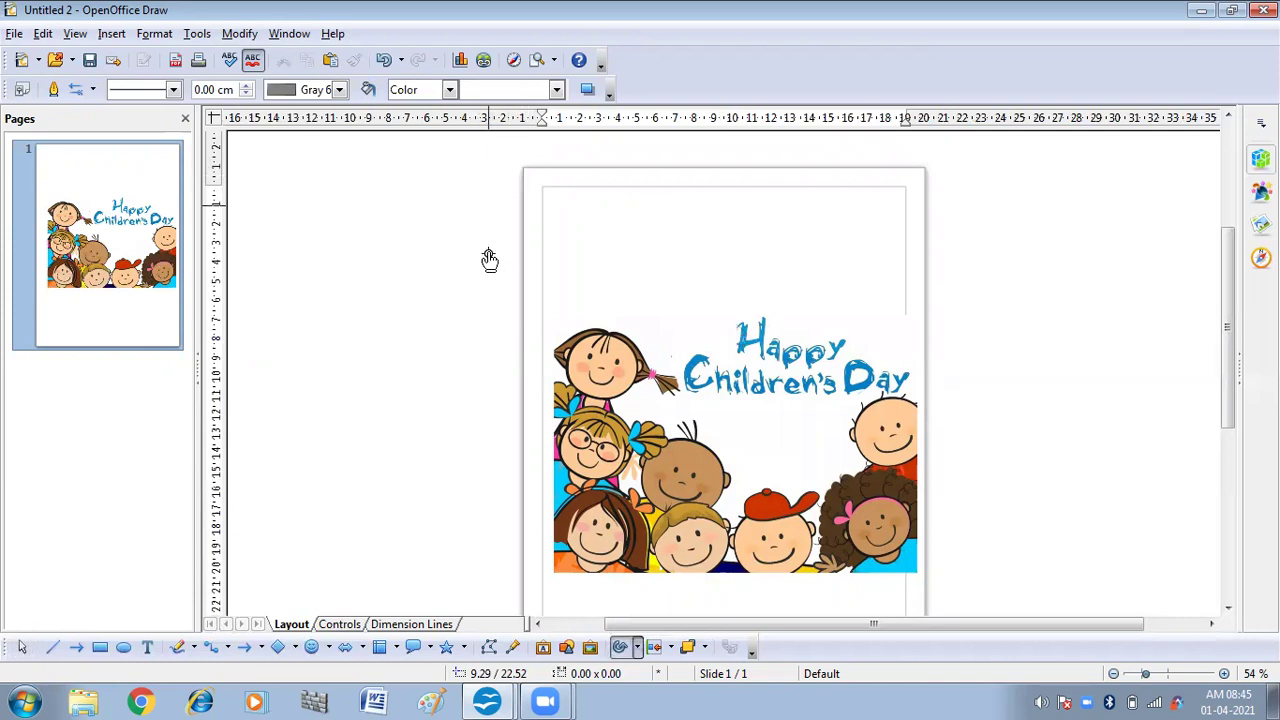
- Shrink the Children's Day picture to about 10.40 × 5.70 cm and position it at about 4.00 / 9.50 cm on the page
left_click(714, 390)
left_click_drag(714, 390, 717, 325)
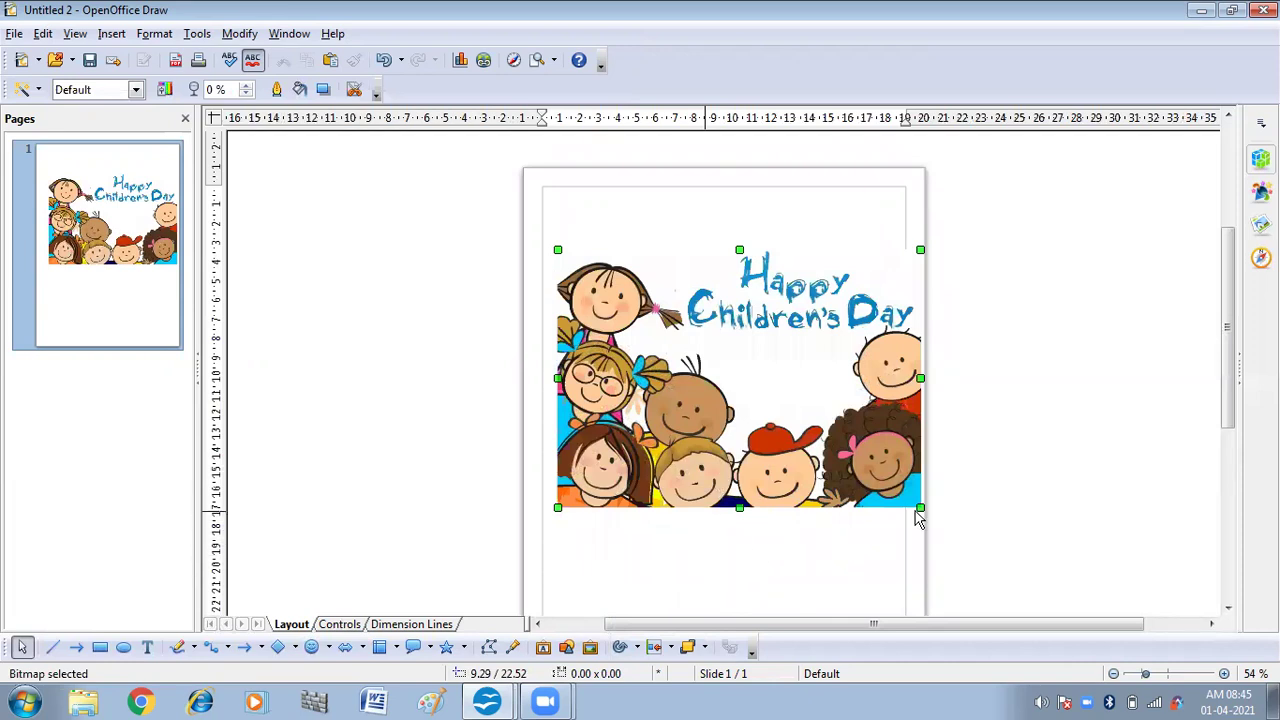
left_click_drag(920, 508, 823, 419)
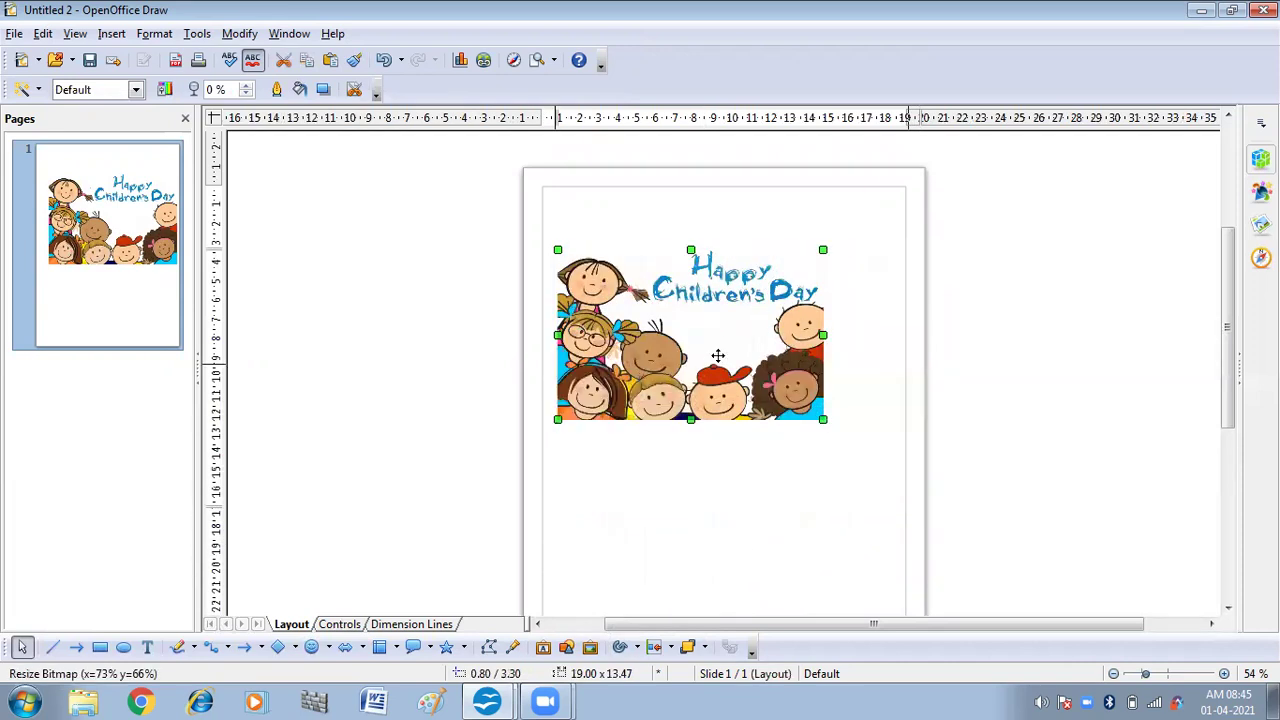
left_click_drag(688, 346, 734, 384)
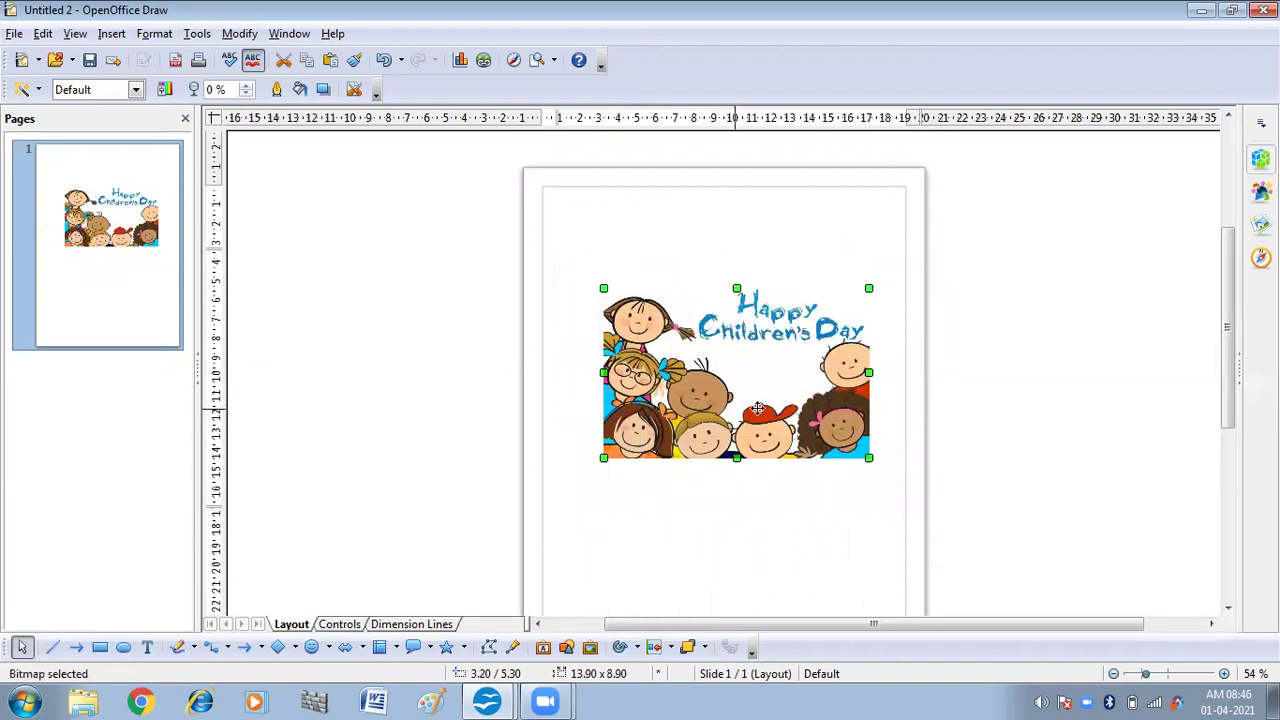
left_click_drag(869, 458, 803, 396)
left_click_drag(737, 343, 752, 423)
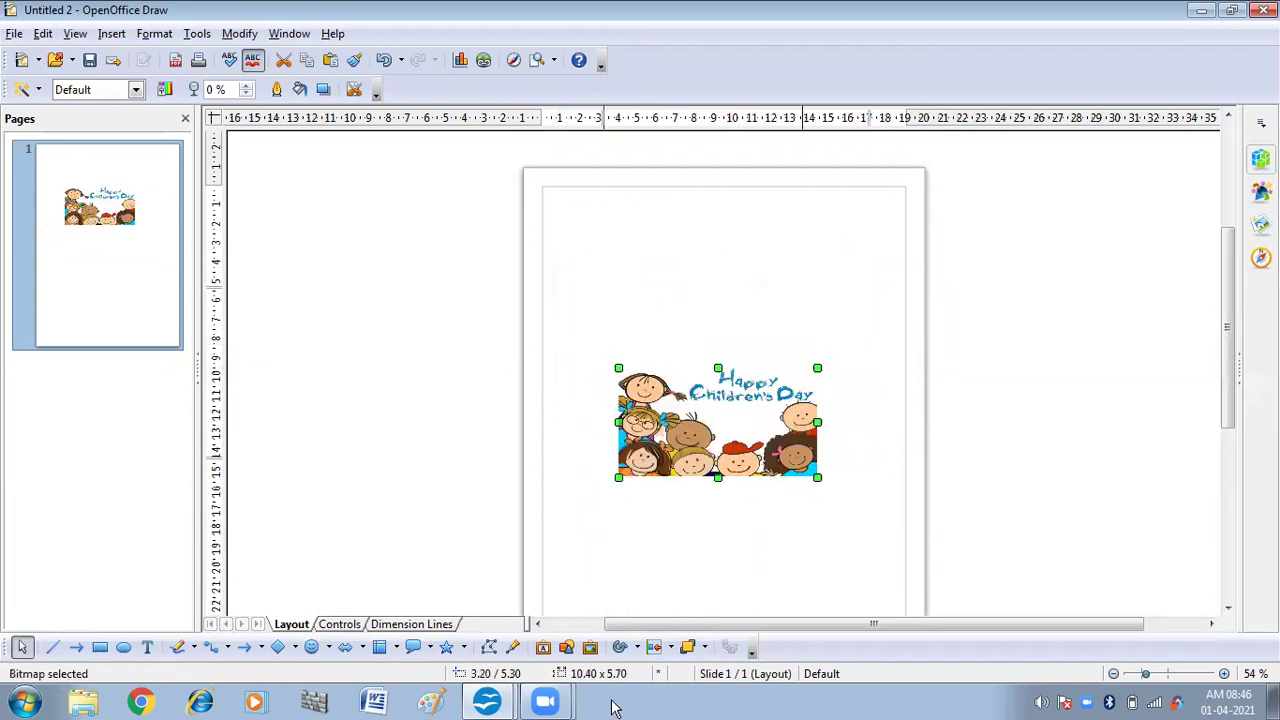
- With the Rotate effect, slant the picture about 35° by its upper edge and rotate it counter-clockwise by its lower-left corner
left_click(641, 647)
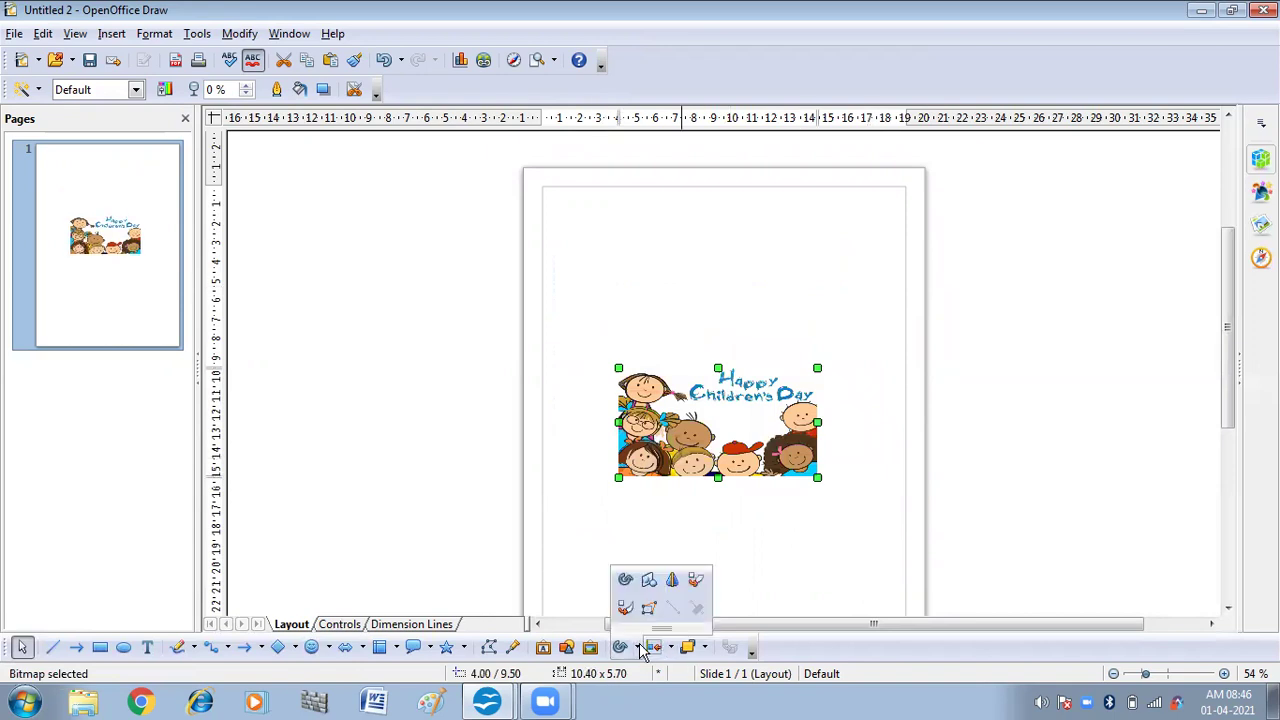
left_click(626, 583)
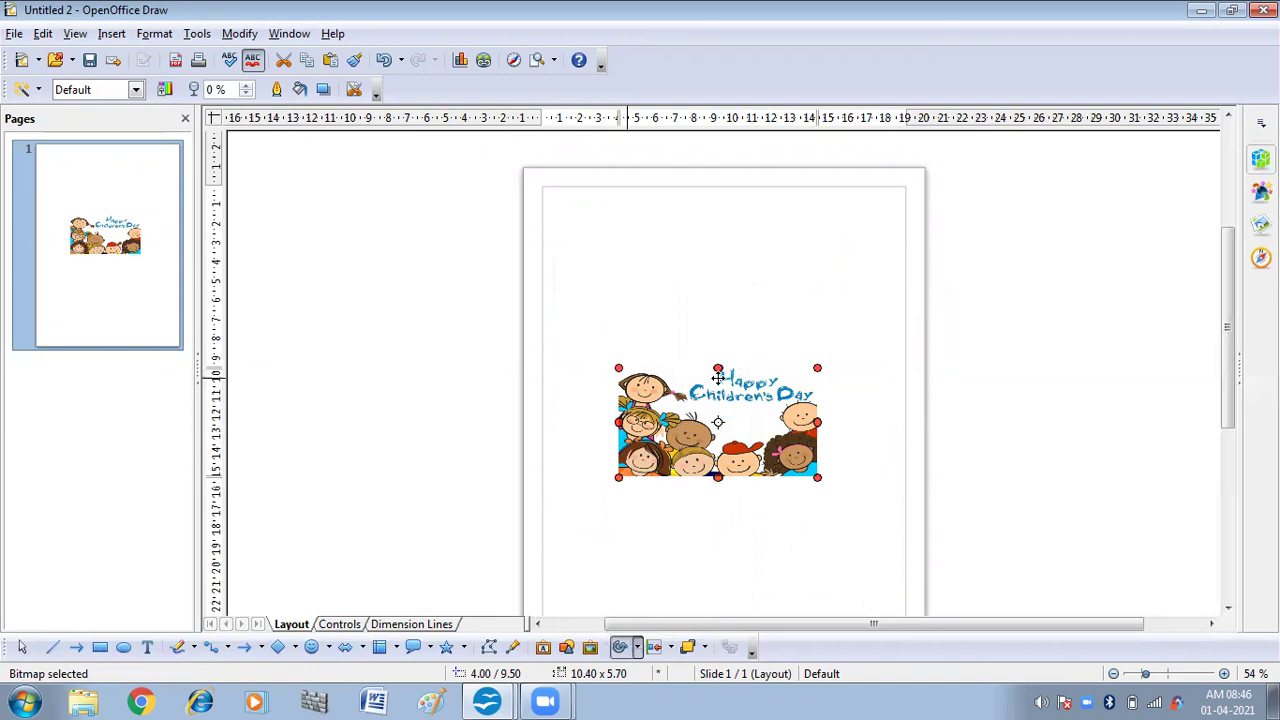
left_click_drag(716, 367, 636, 367)
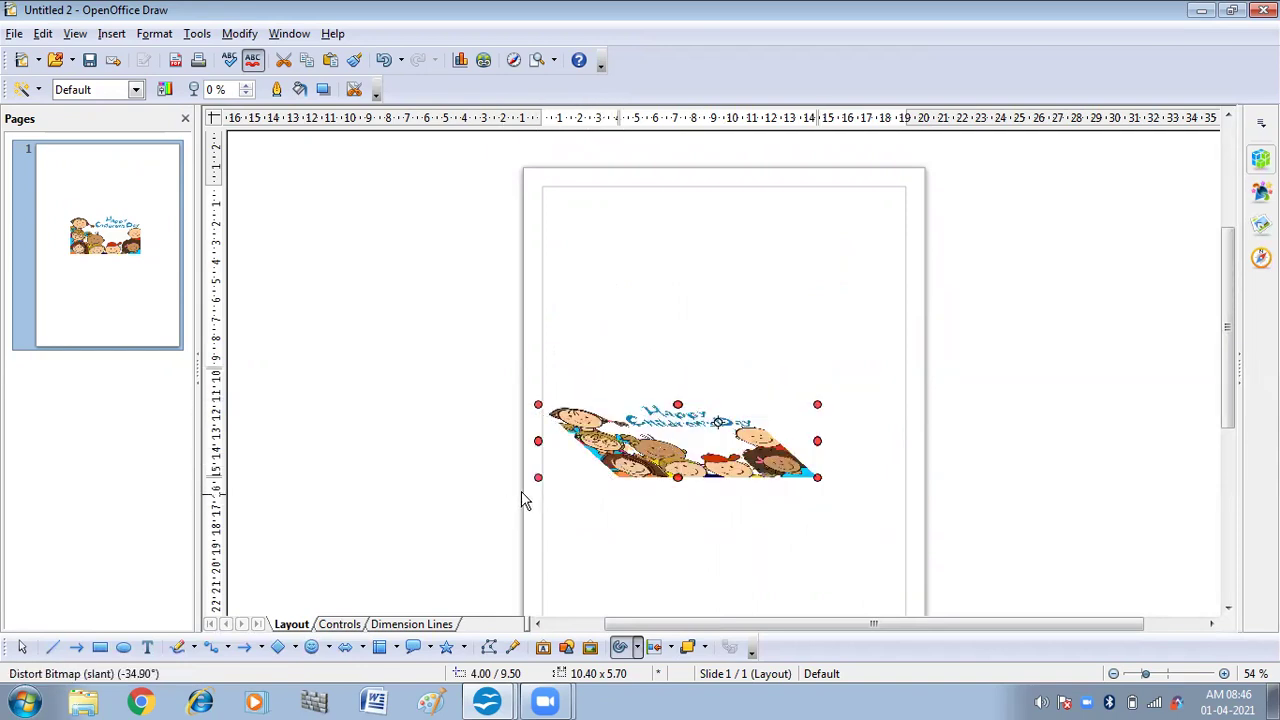
left_click_drag(538, 478, 613, 605)
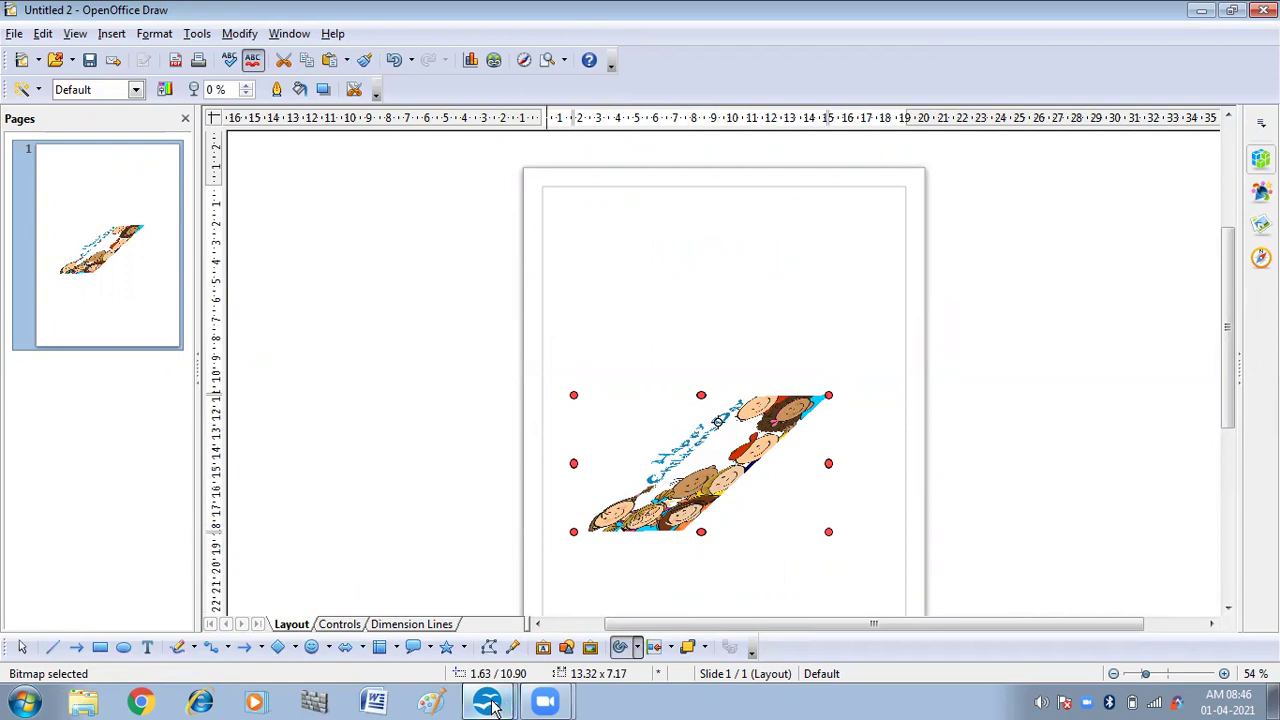
- Switch to the Writer document and delete the slanted Children's Day picture from the lower part of the page
mouse_move(487, 692)
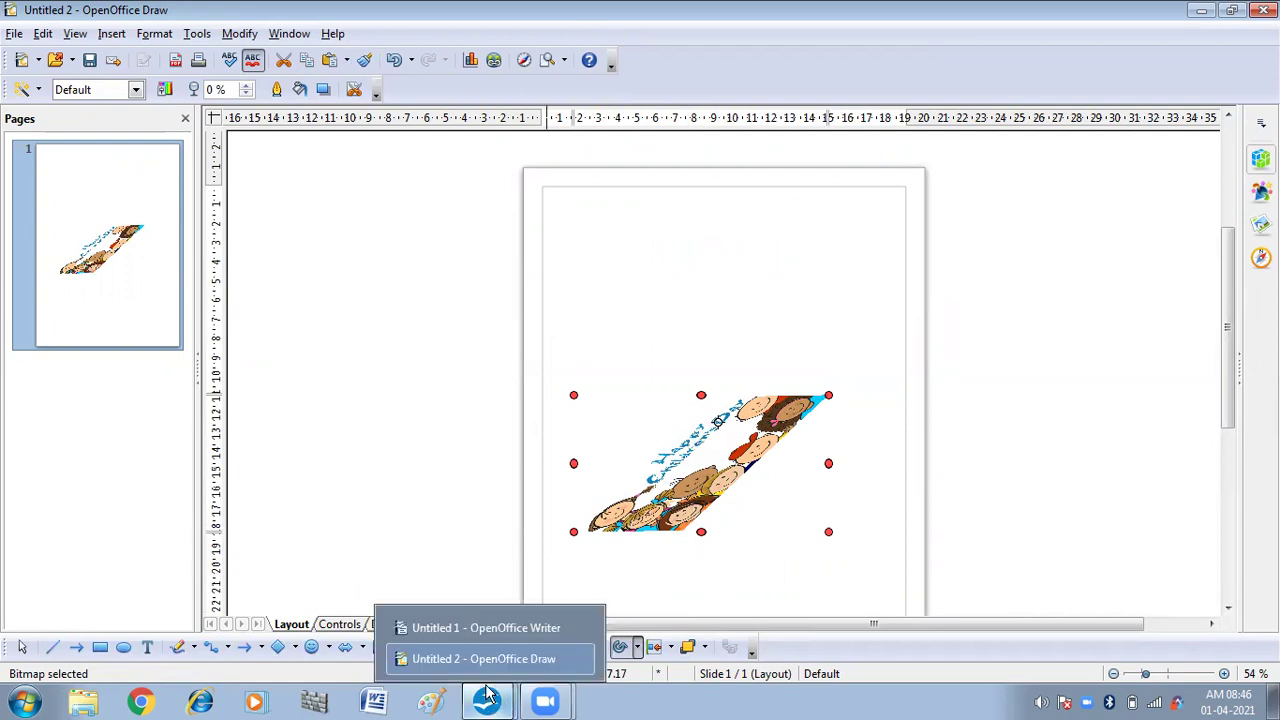
left_click(464, 624)
scroll(576, 502, "down", 4)
scroll(579, 501, "down", 5)
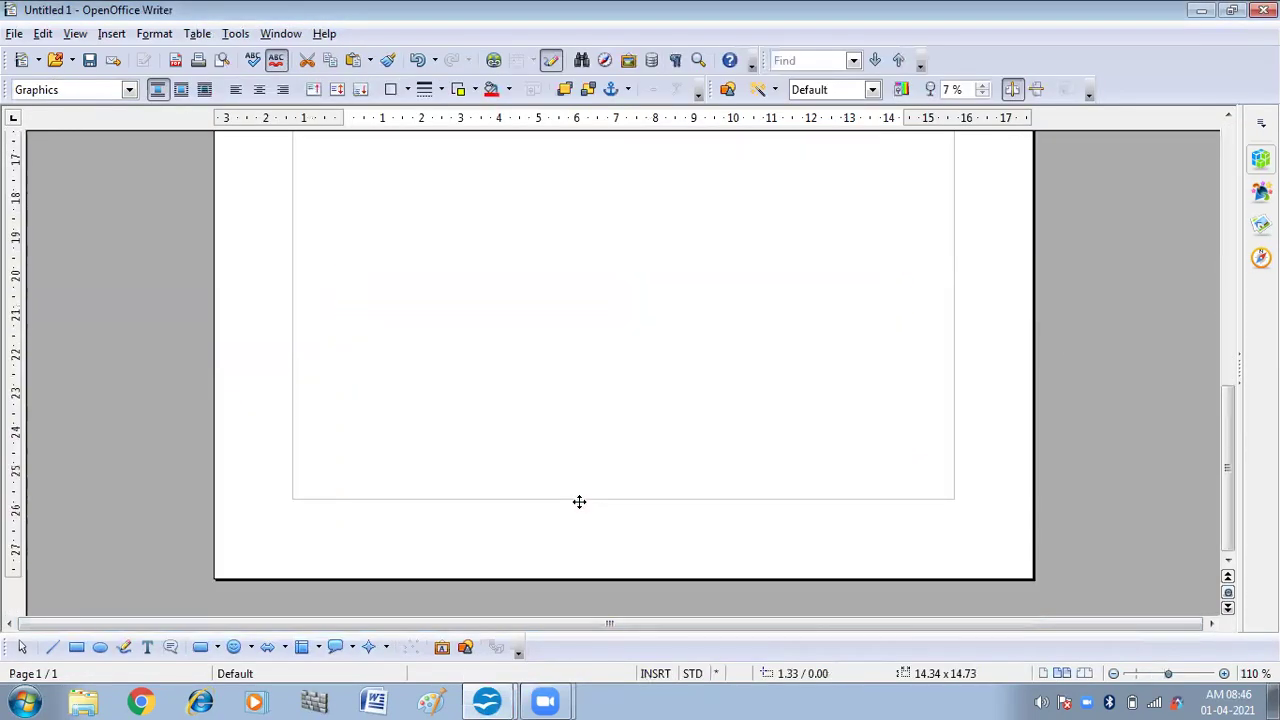
scroll(446, 333, "up", 3)
left_click(446, 333)
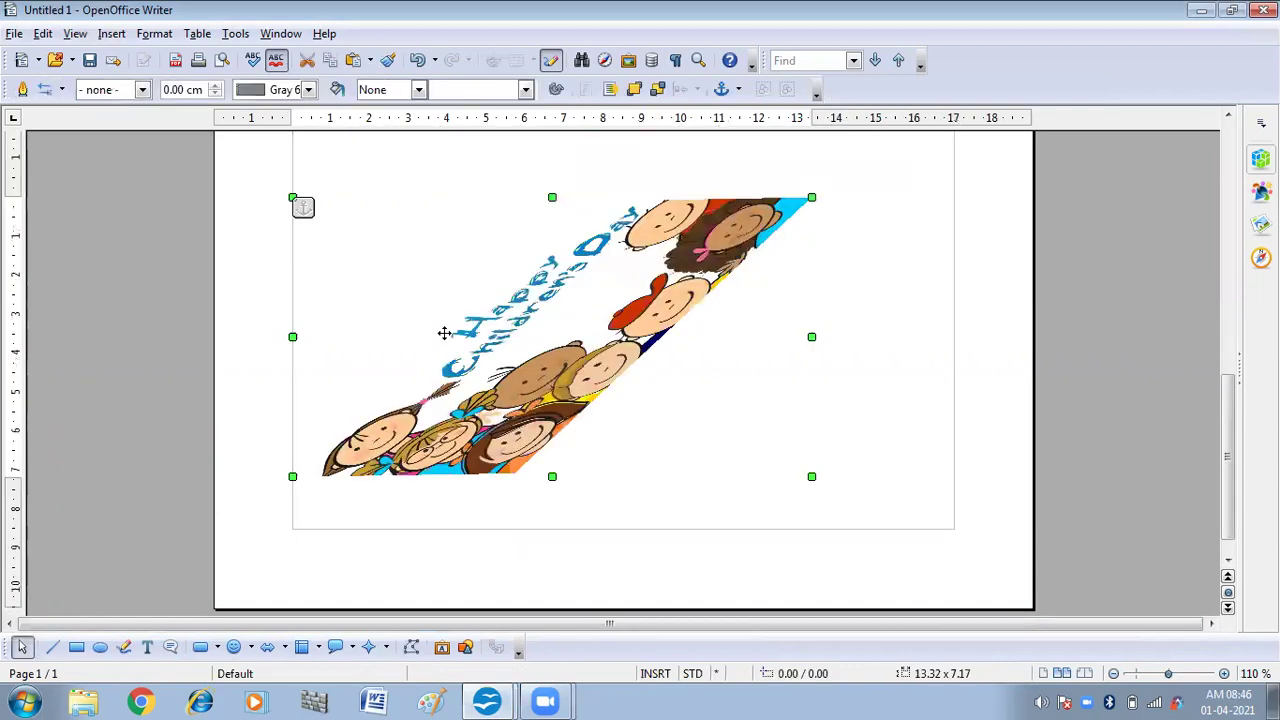
scroll(474, 304, "up", 1)
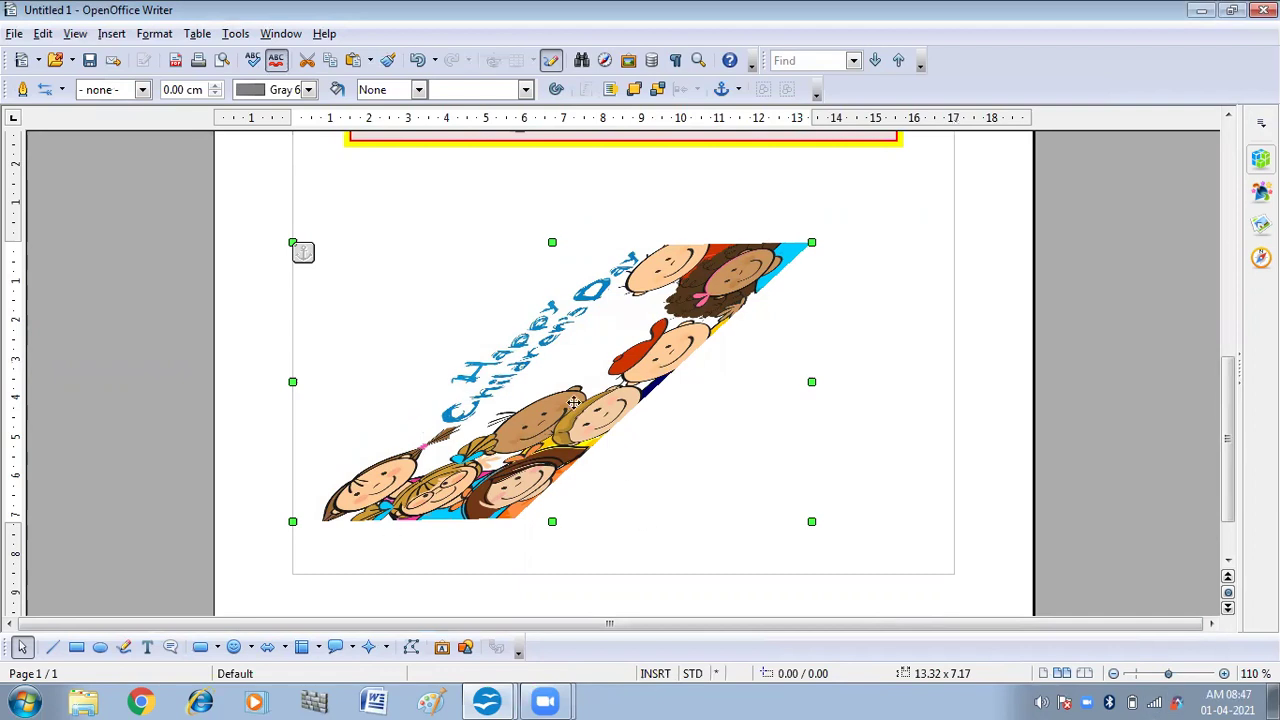
key("Delete")
- Delete the yellow-bordered picture of the two children on bicycles from the page
scroll(574, 400, "up", 8)
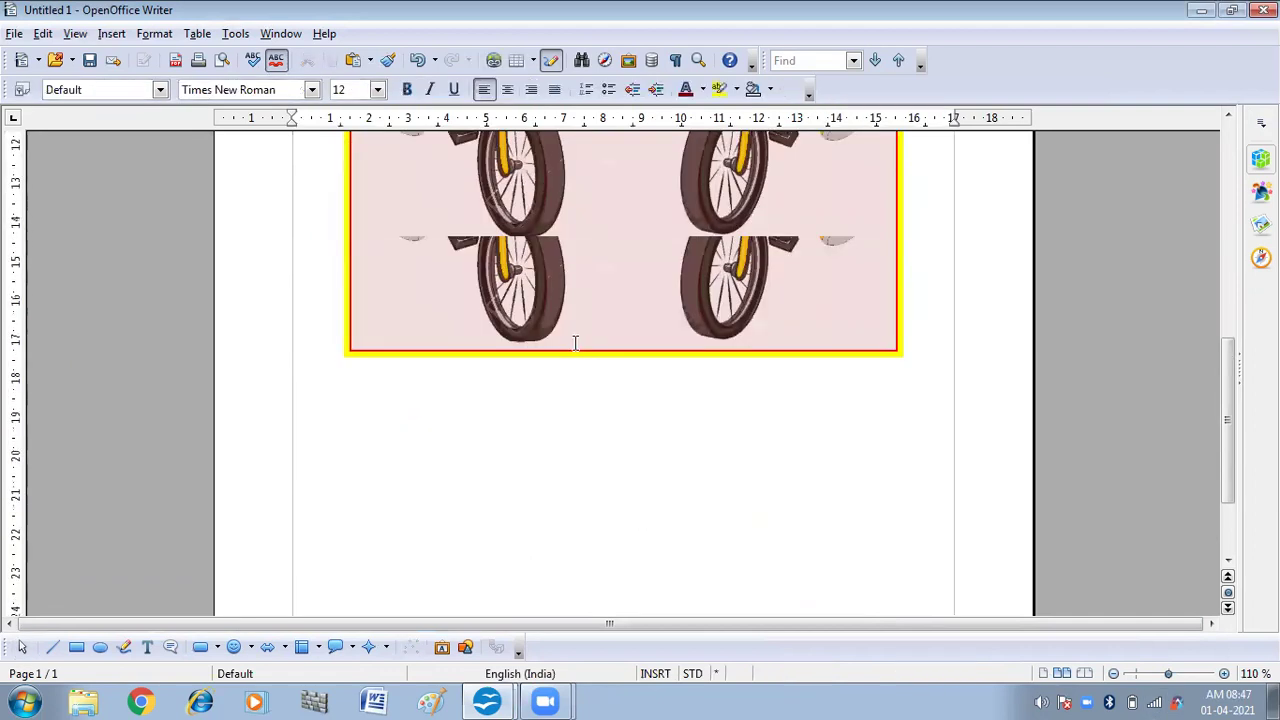
scroll(575, 343, "up", 3)
left_click(573, 337)
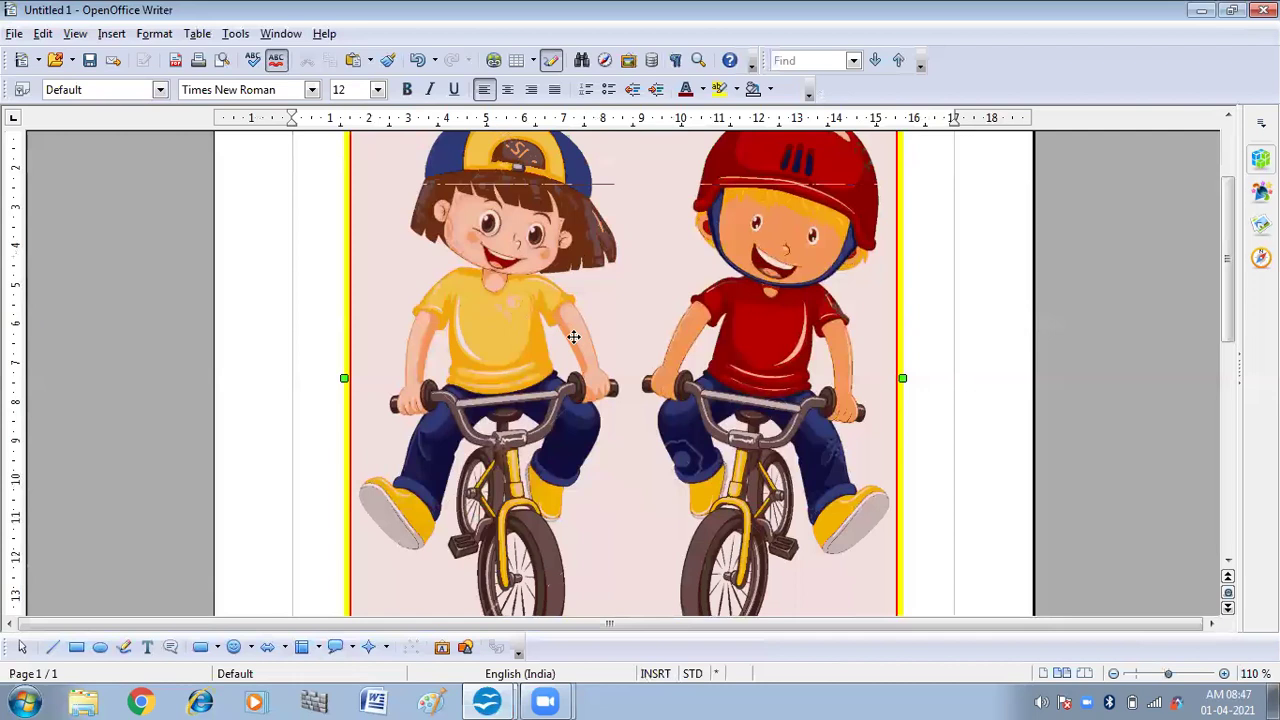
key("Delete")
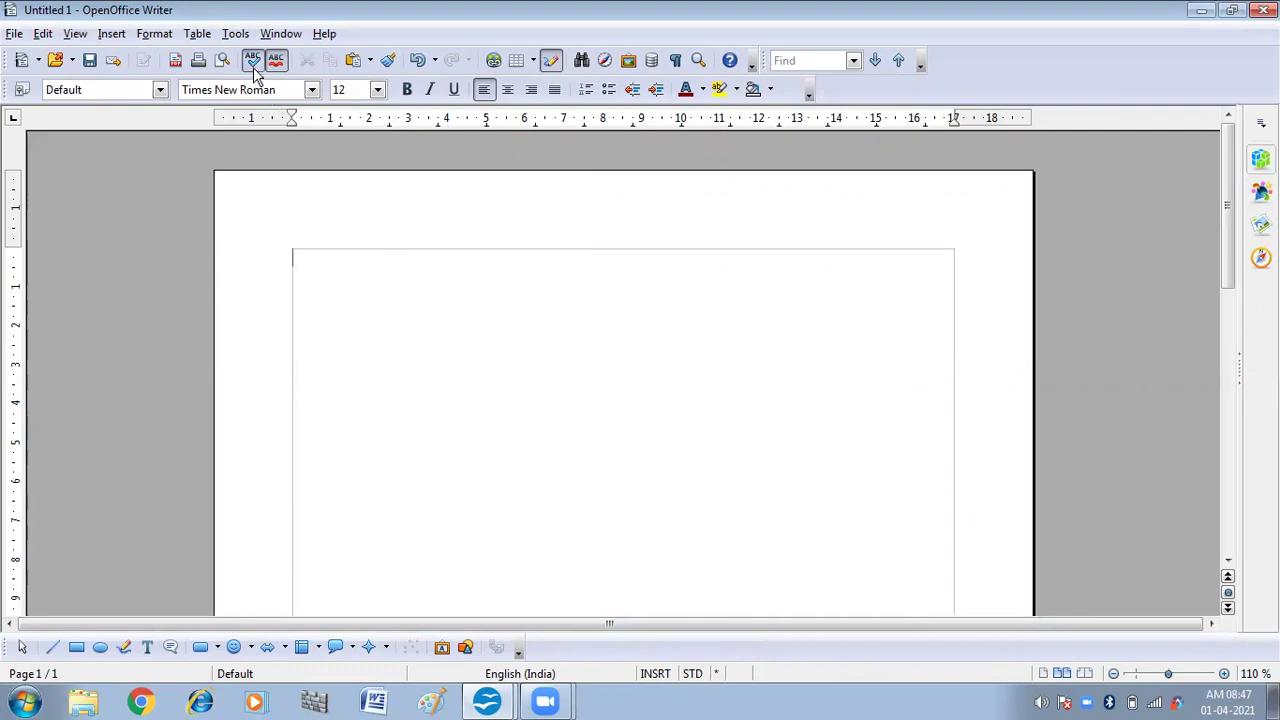
left_click(76, 36)
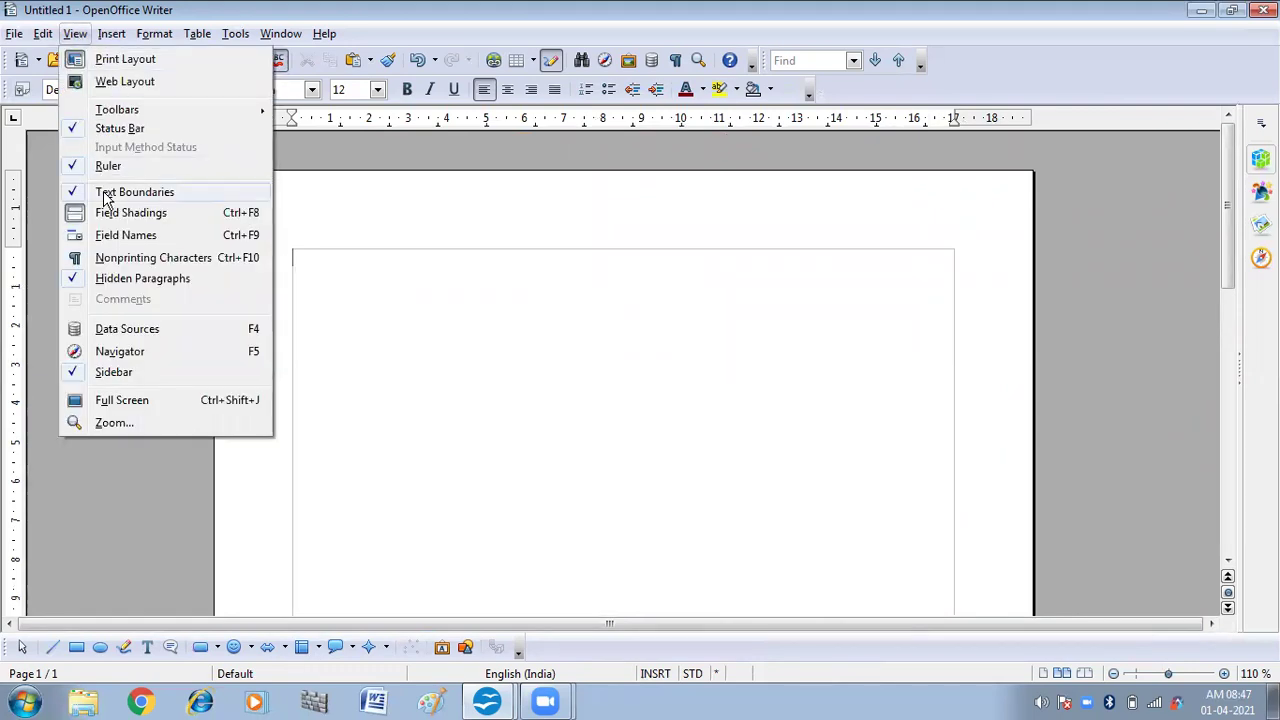
mouse_move(125, 113)
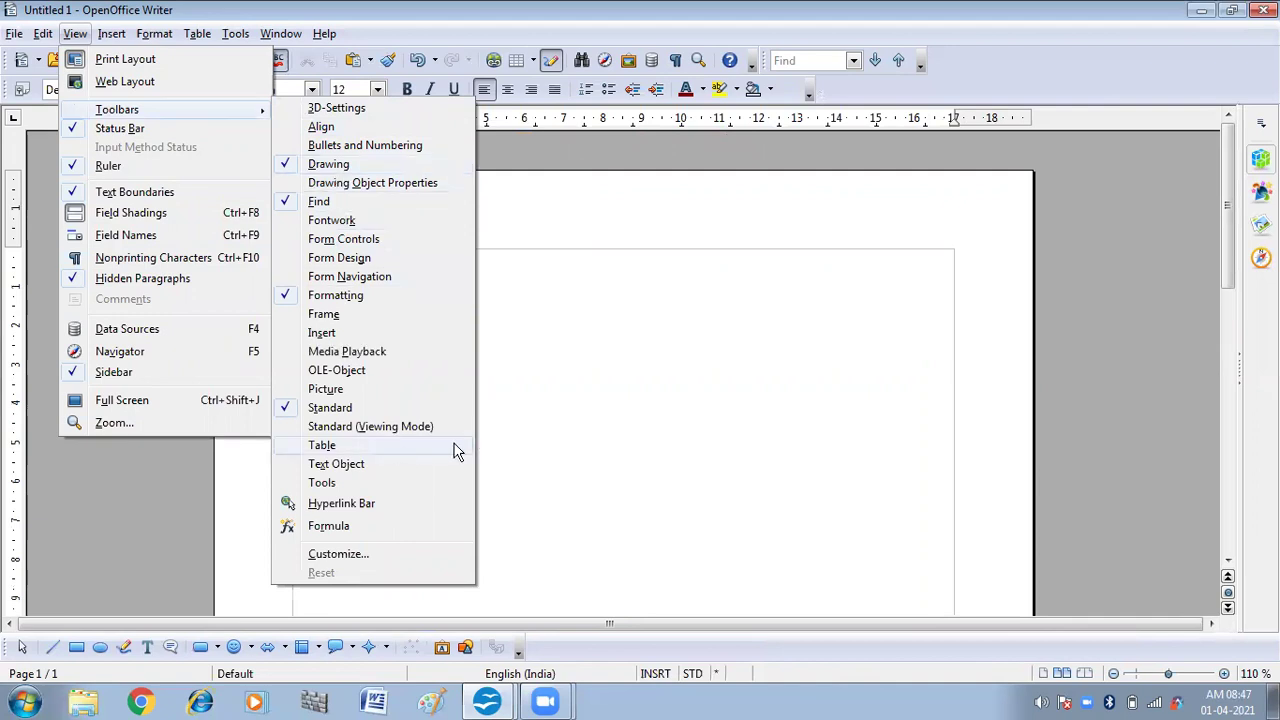
left_click(578, 390)
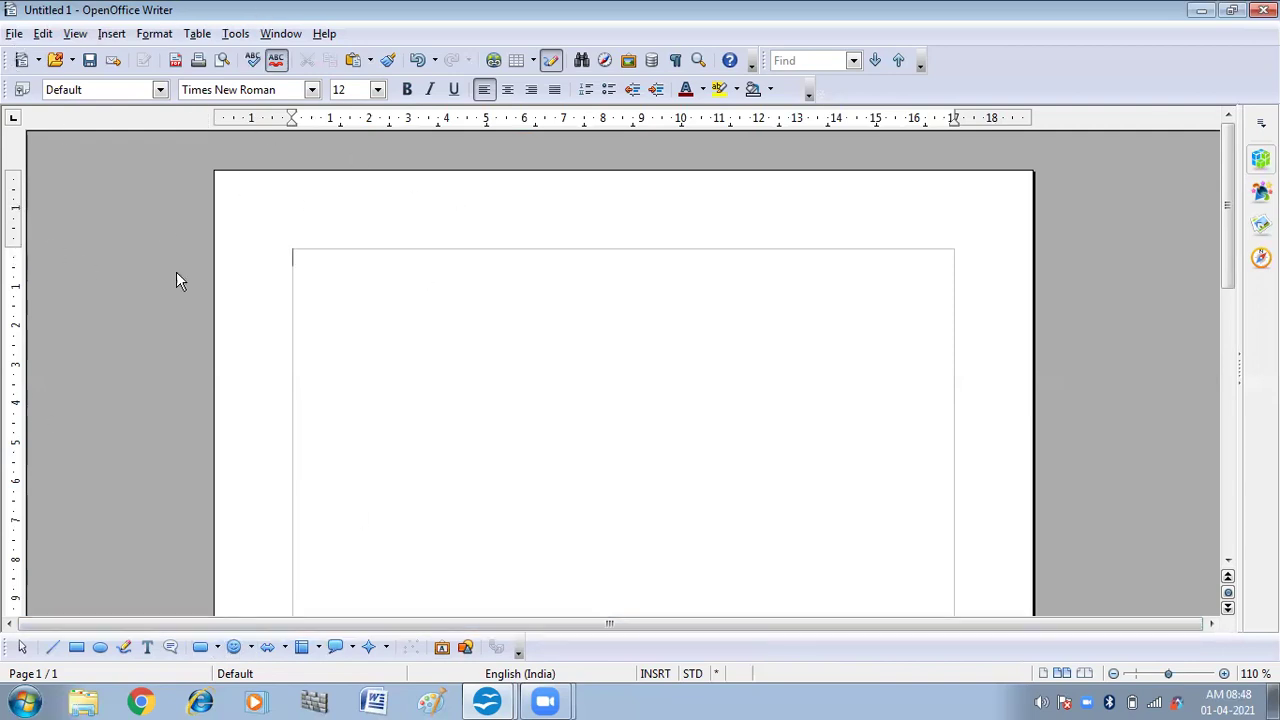
- Draw a smiley face symbol shape about 5.29 × 3.44 cm near the top centre of the page
left_click(250, 647)
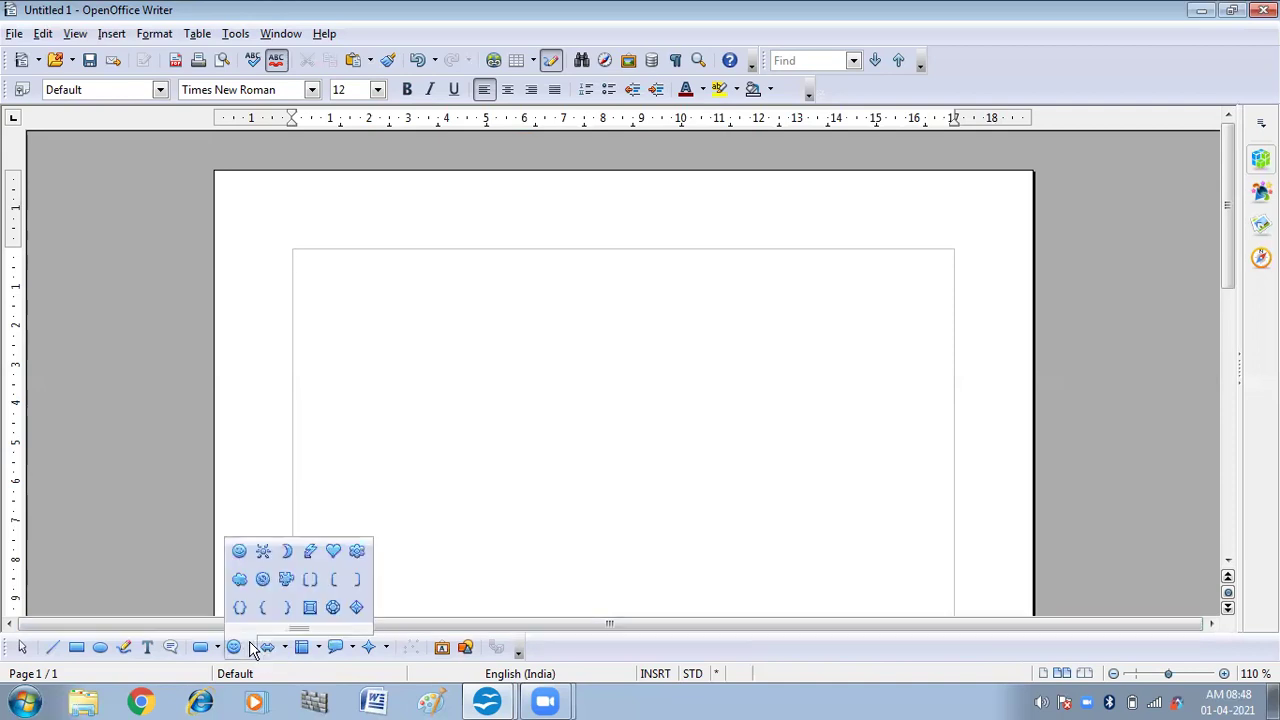
left_click(240, 551)
mouse_move(558, 451)
left_mouse_down()
mouse_move(650, 316)
mouse_move(764, 316)
left_mouse_up()
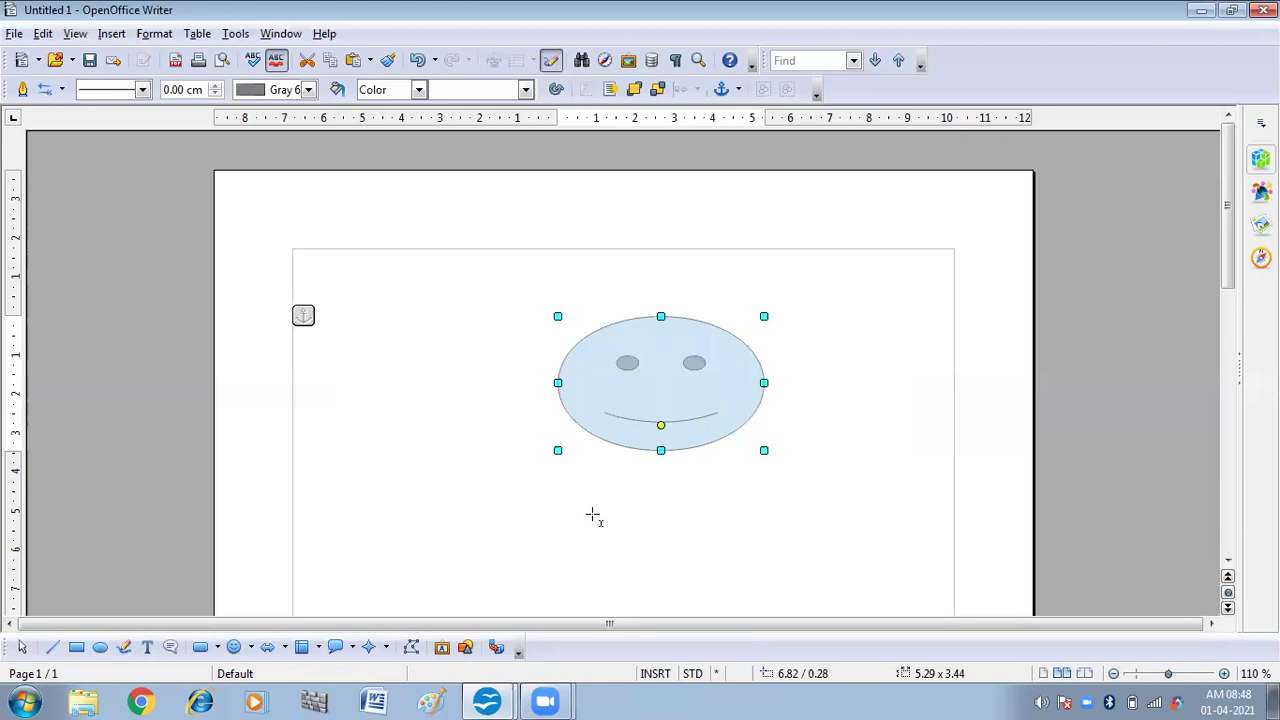
scroll(593, 515, "down", 3)
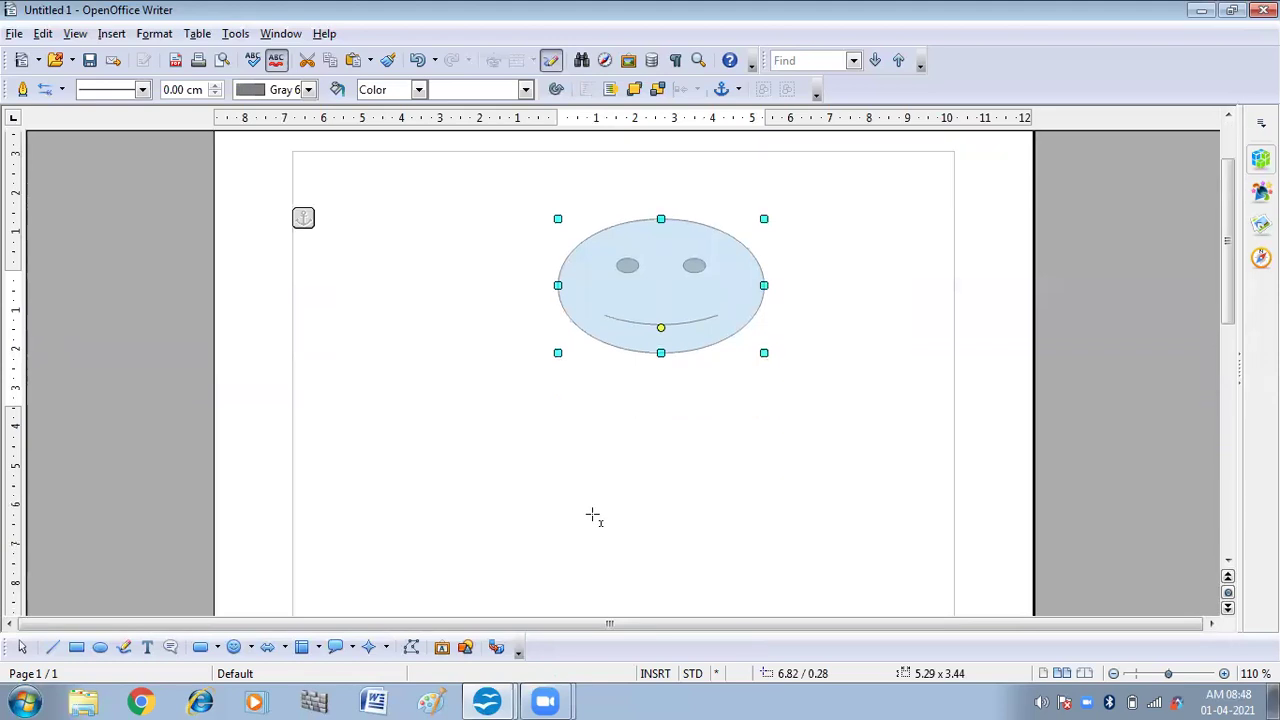
left_click(510, 490)
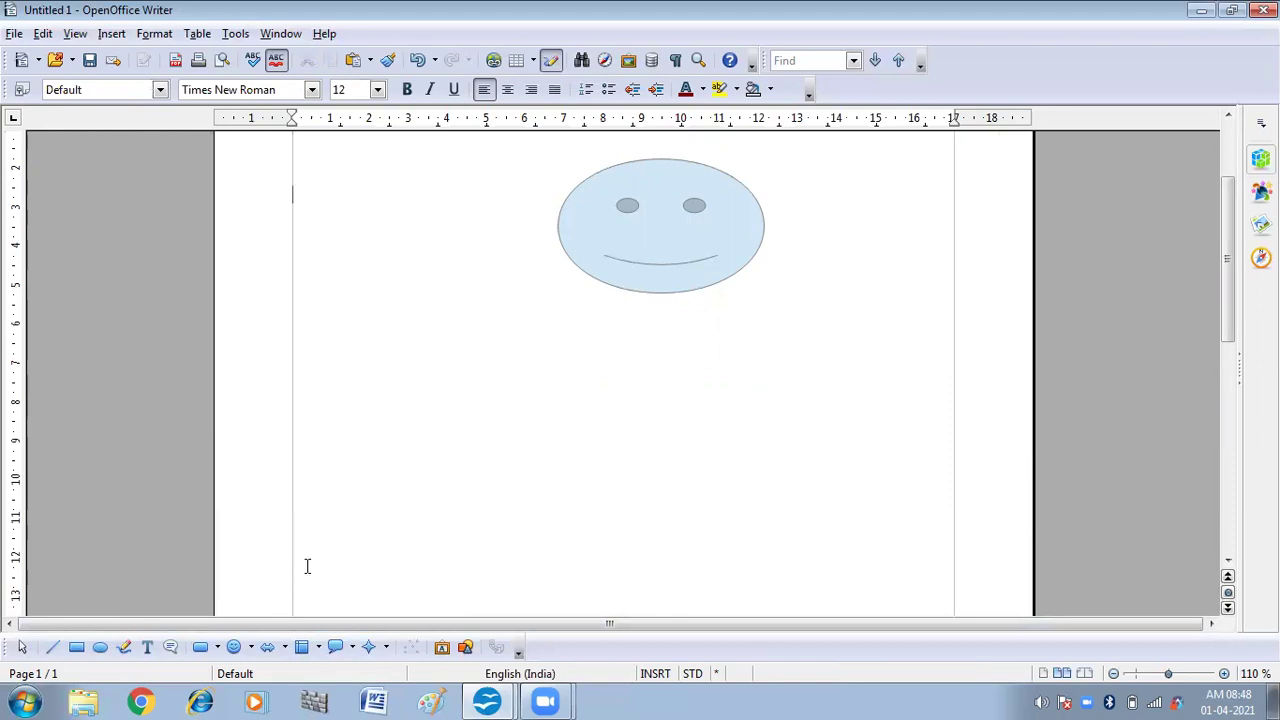
- With no shape selected, set the default line colour to Orange and the default area fill to Magenta
left_click(25, 648)
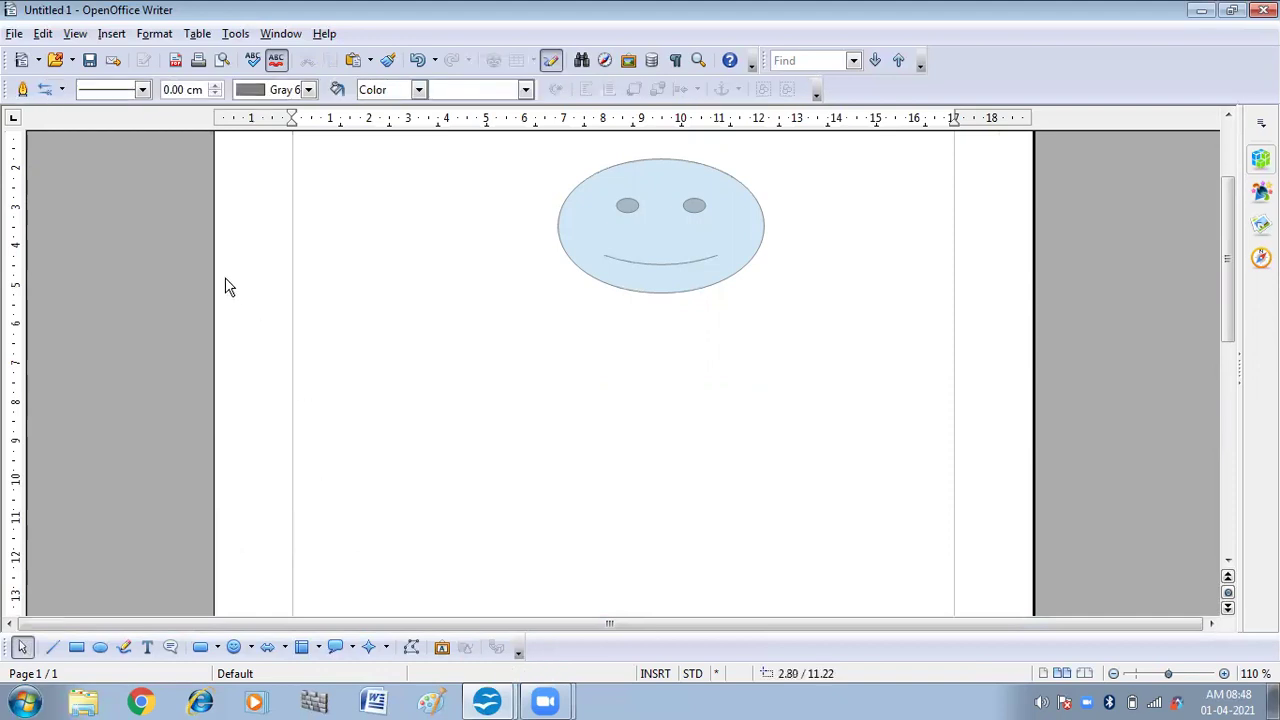
left_click(310, 90)
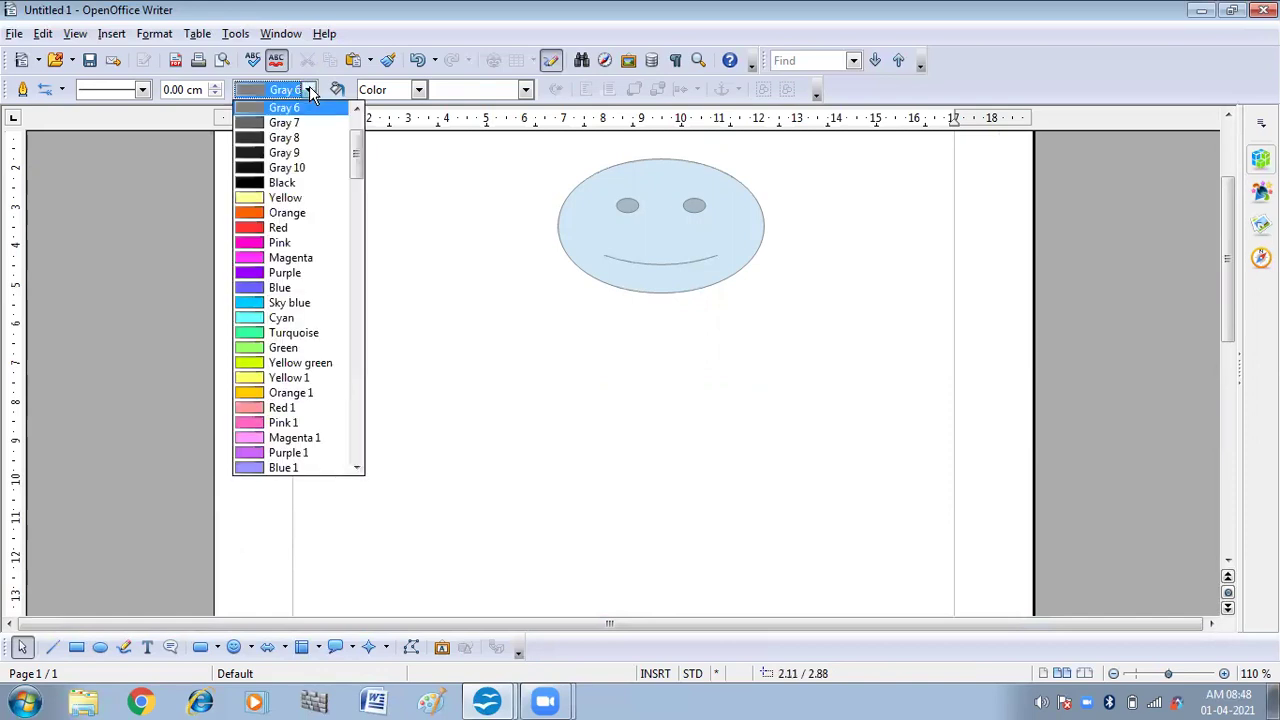
left_click(249, 212)
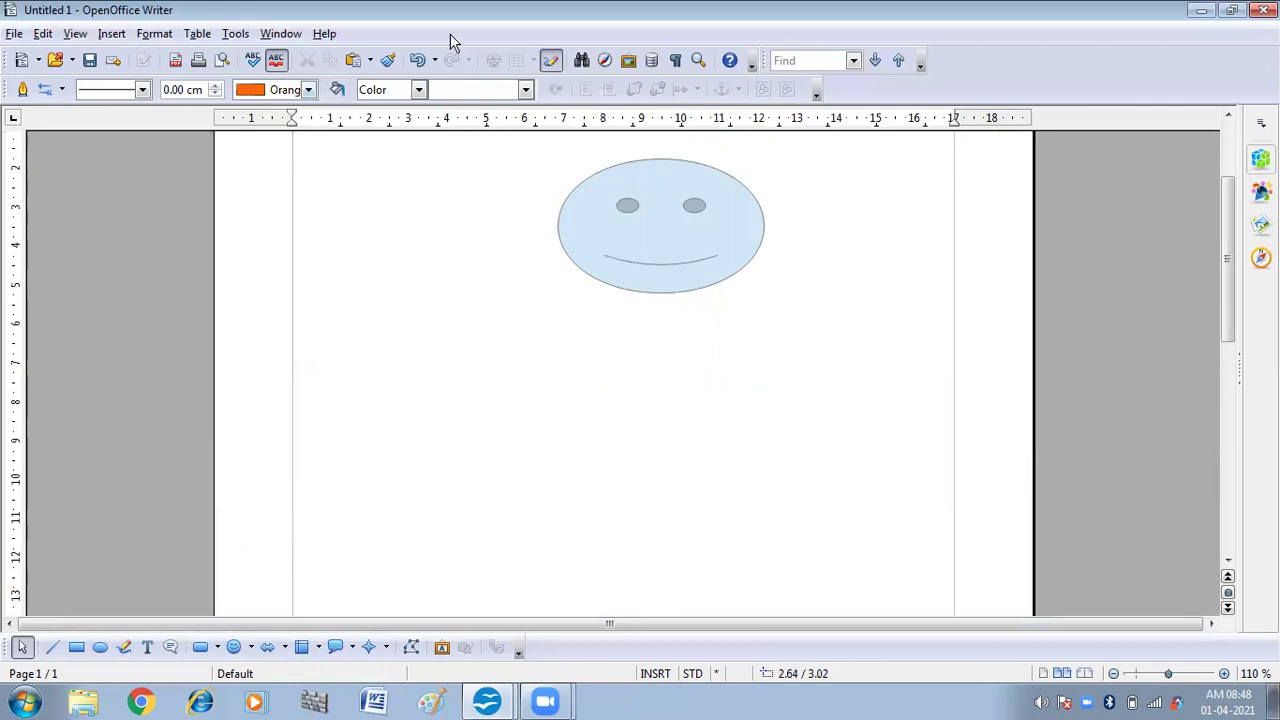
left_click(420, 90)
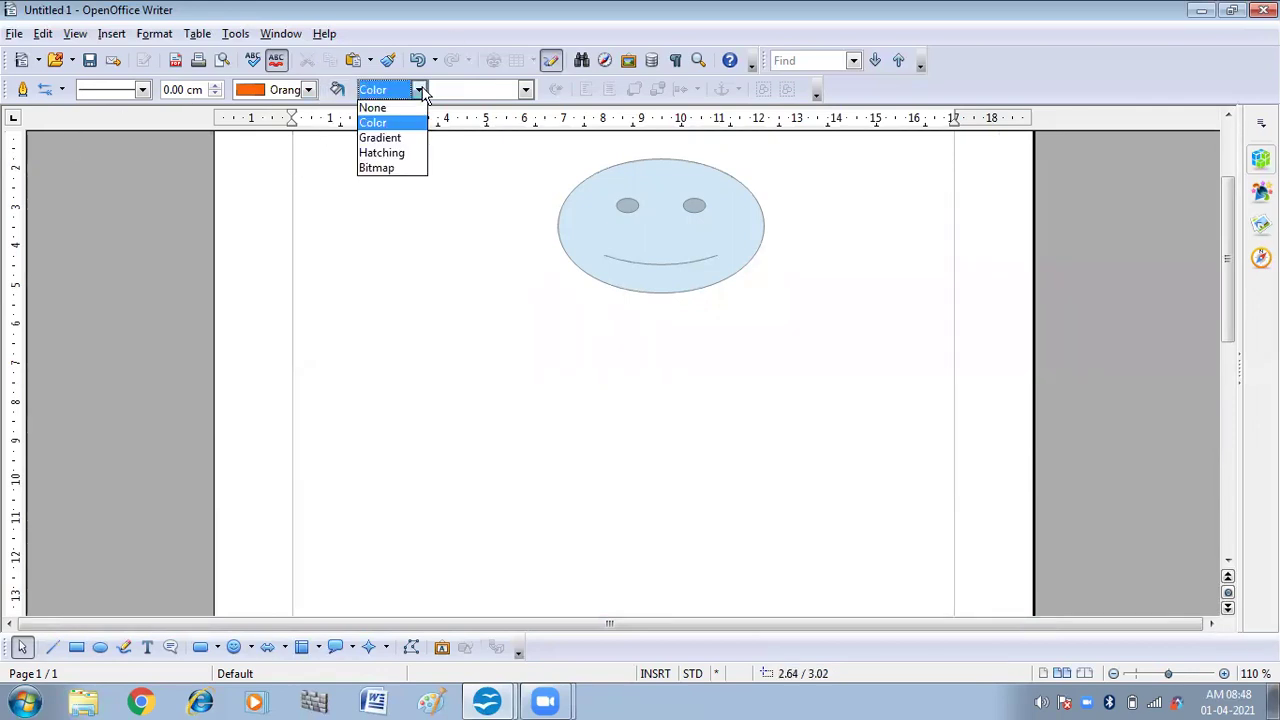
left_click(421, 91)
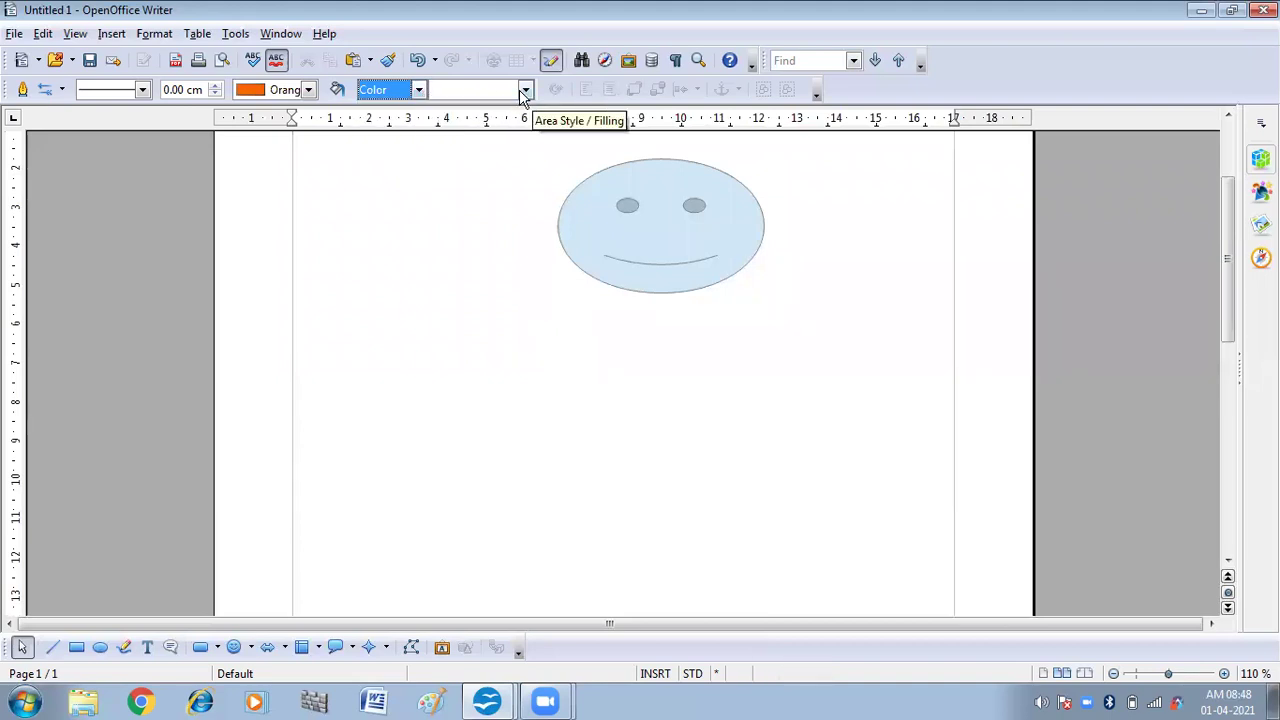
left_click(524, 91)
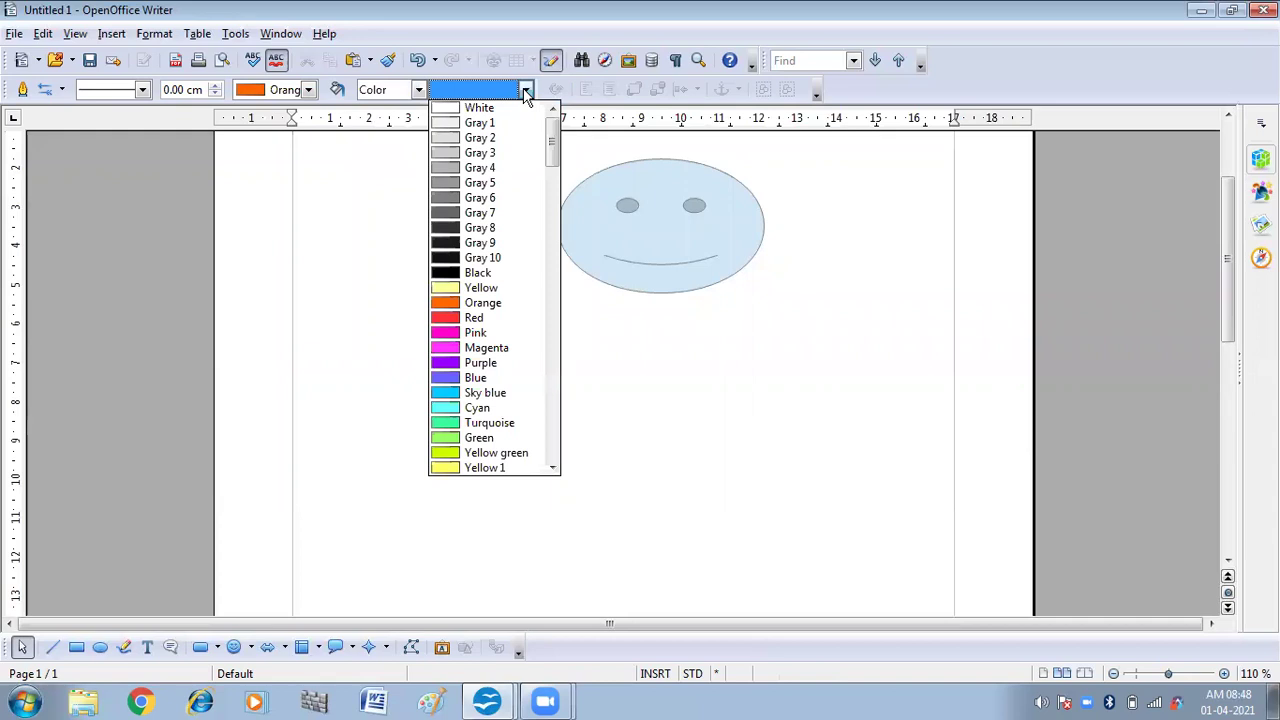
left_click(462, 348)
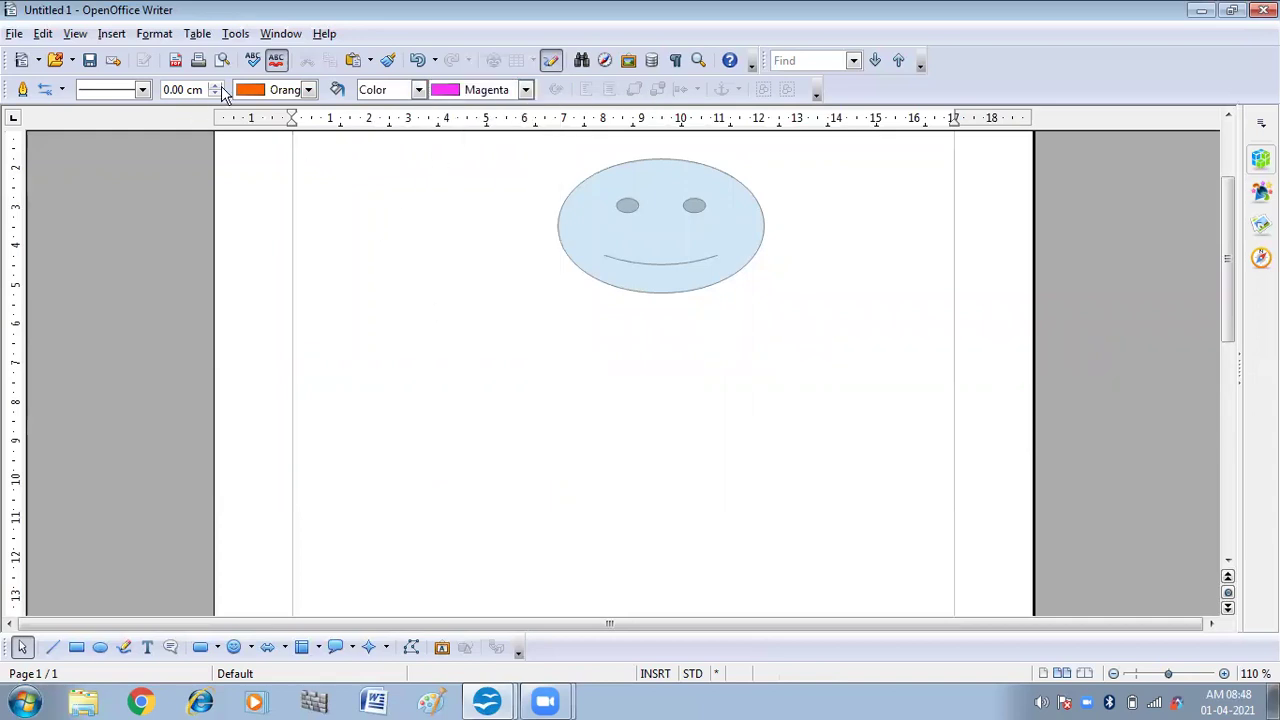
left_click(45, 89)
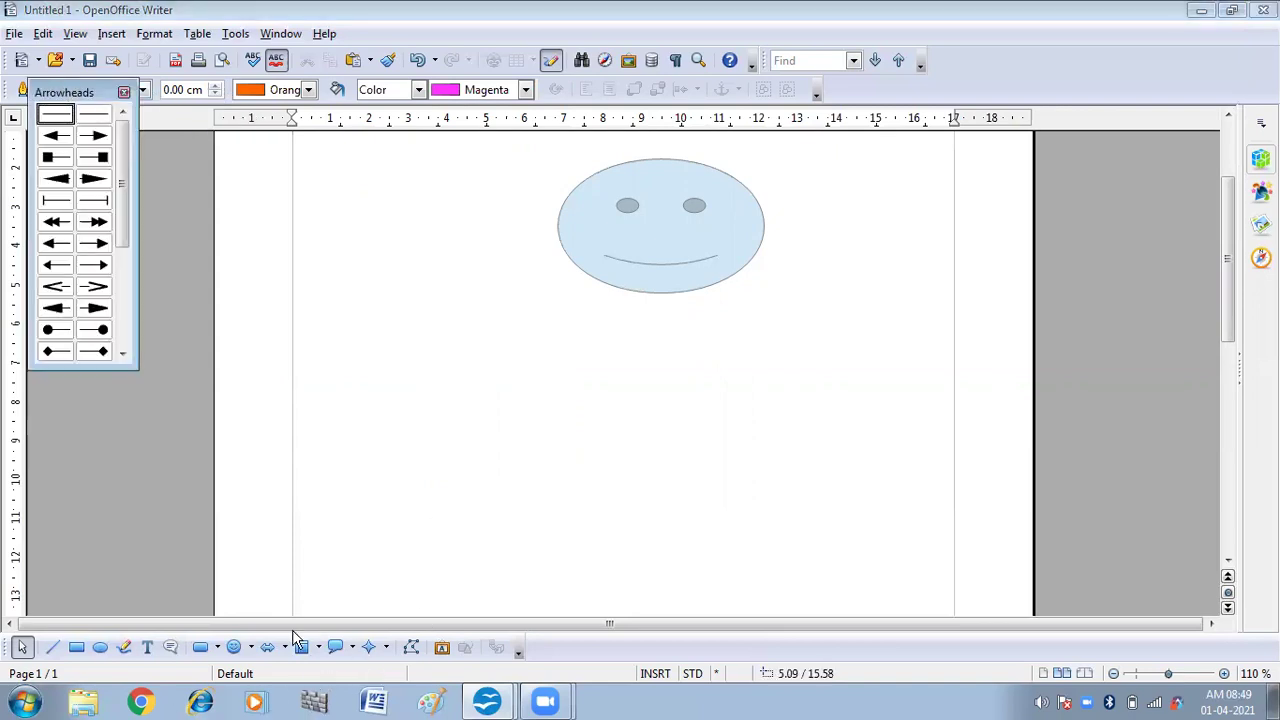
left_click(251, 650)
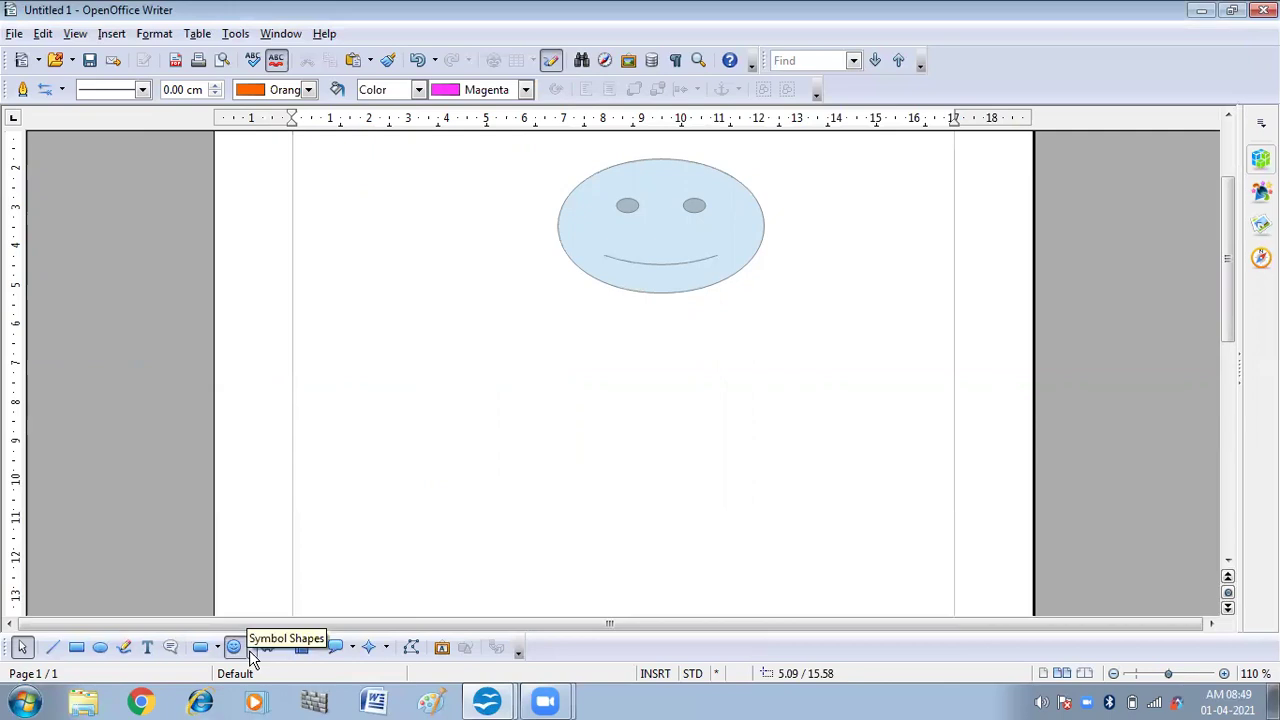
- Draw a second smiley face about 5.56 × 3.80 cm below the first, stretch it to about 4.96 cm high and widen it on both sides
left_click(250, 647)
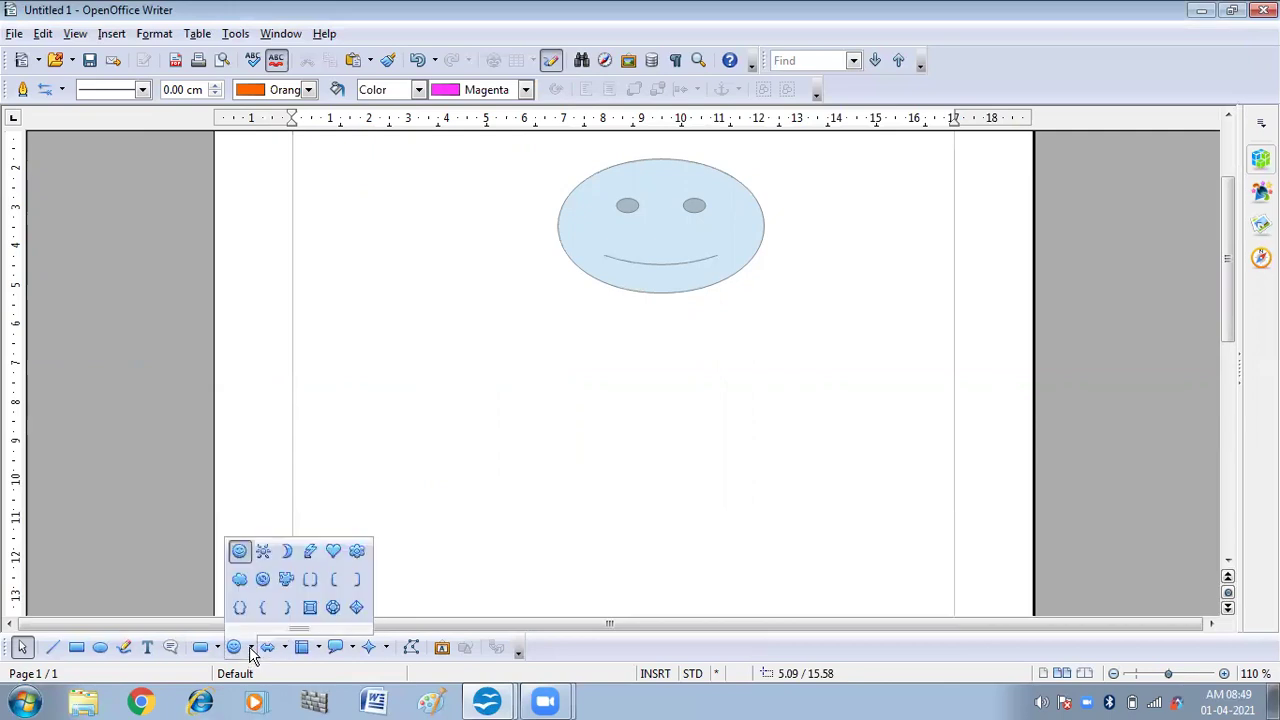
left_click(242, 553)
left_click_drag(557, 522, 773, 374)
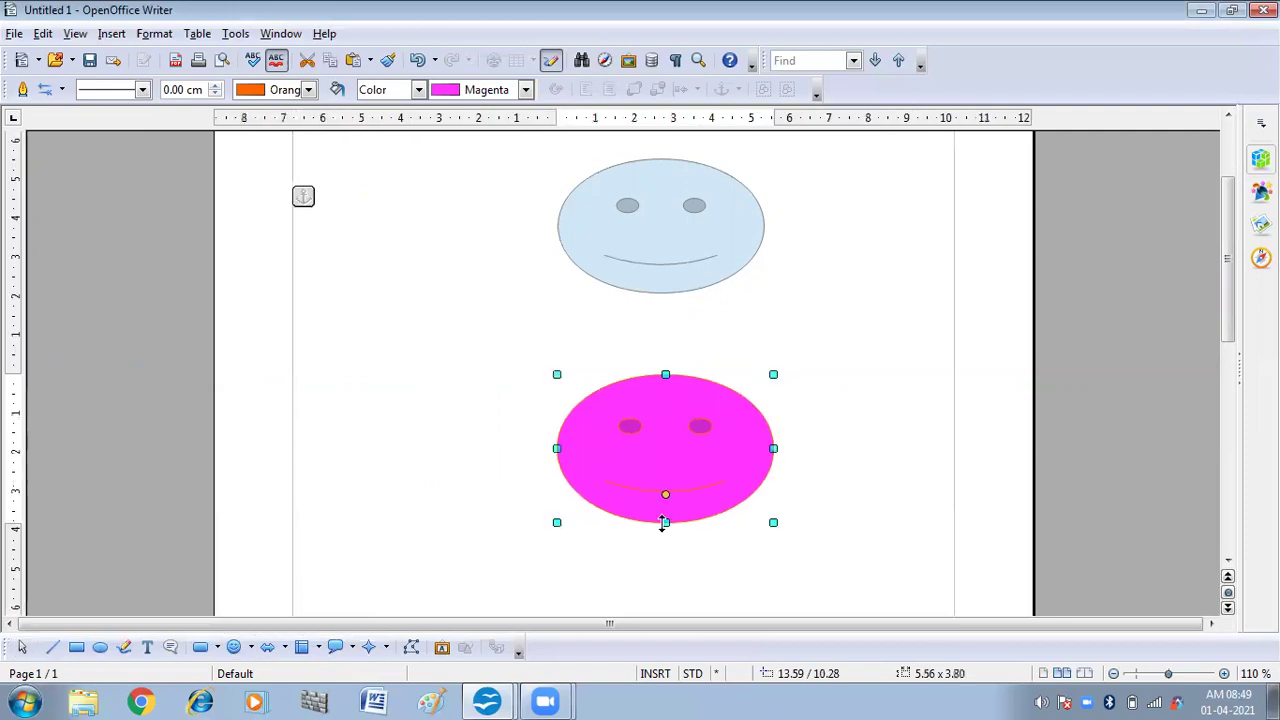
left_click_drag(665, 521, 669, 567)
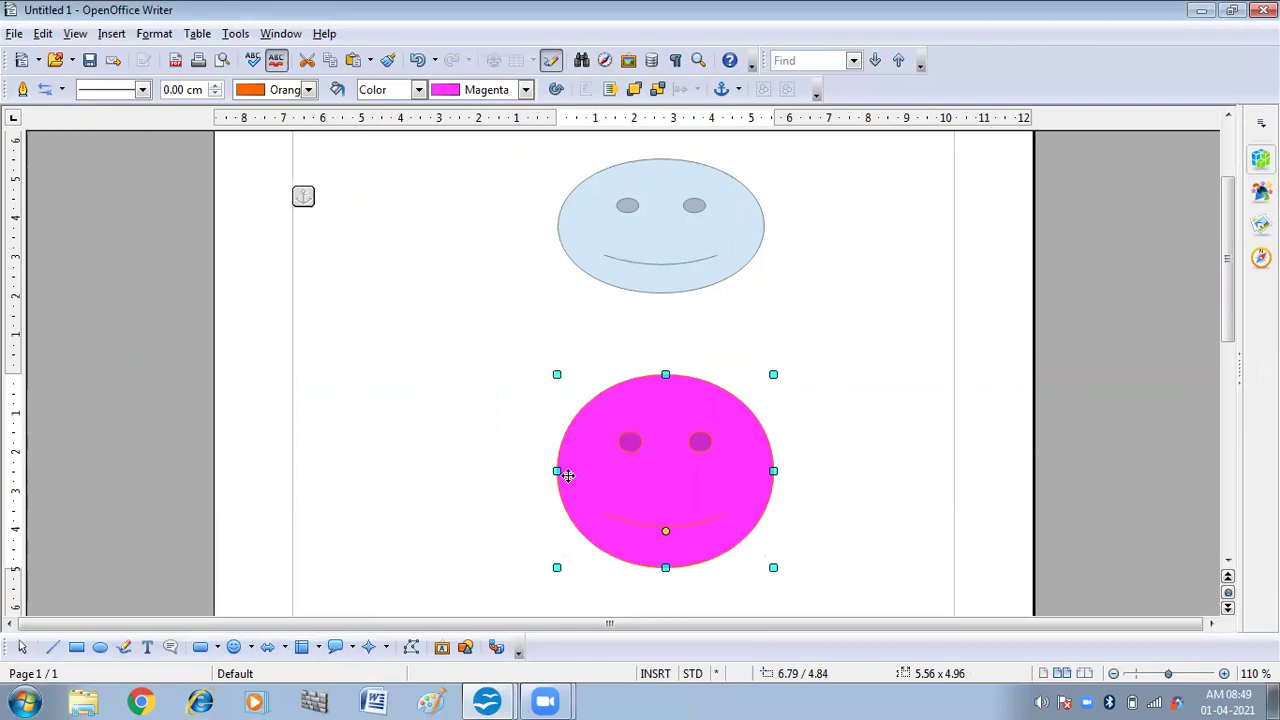
left_click_drag(557, 471, 530, 471)
left_click_drag(773, 471, 804, 471)
left_click(863, 411)
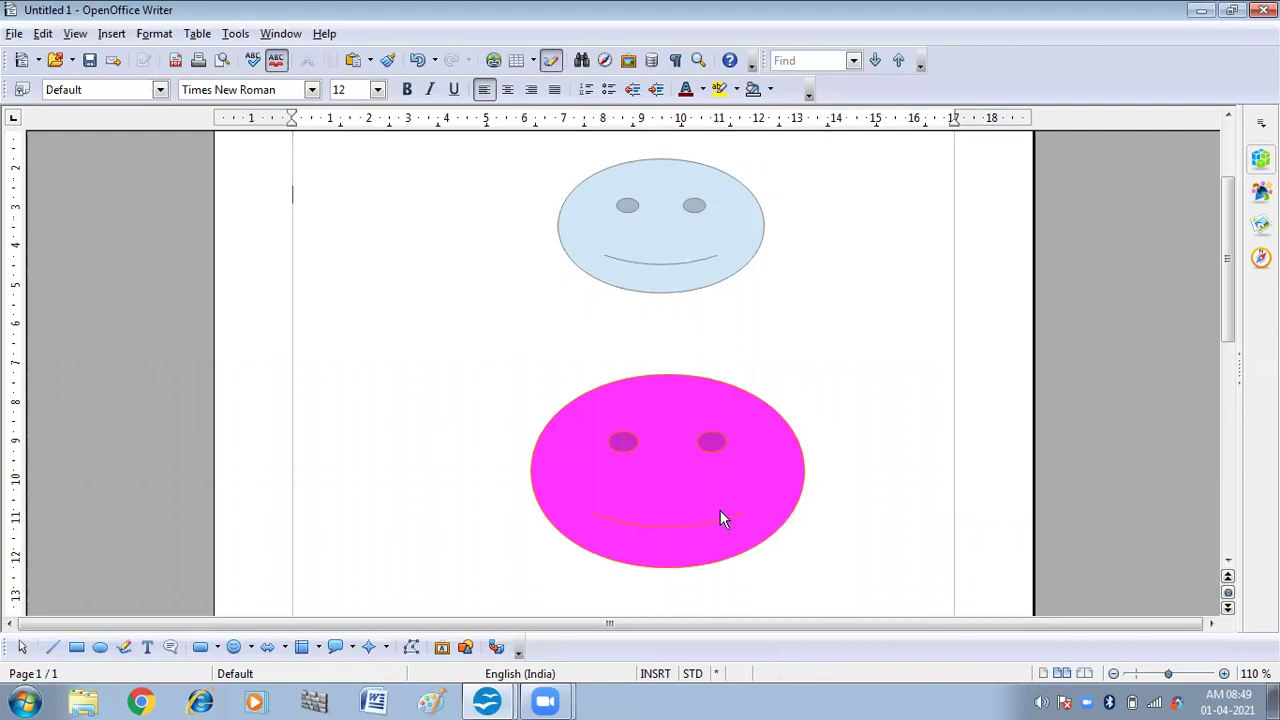
- With no shape selected, set the default line colour to Sky blue and the default area fill to Green
left_click(24, 648)
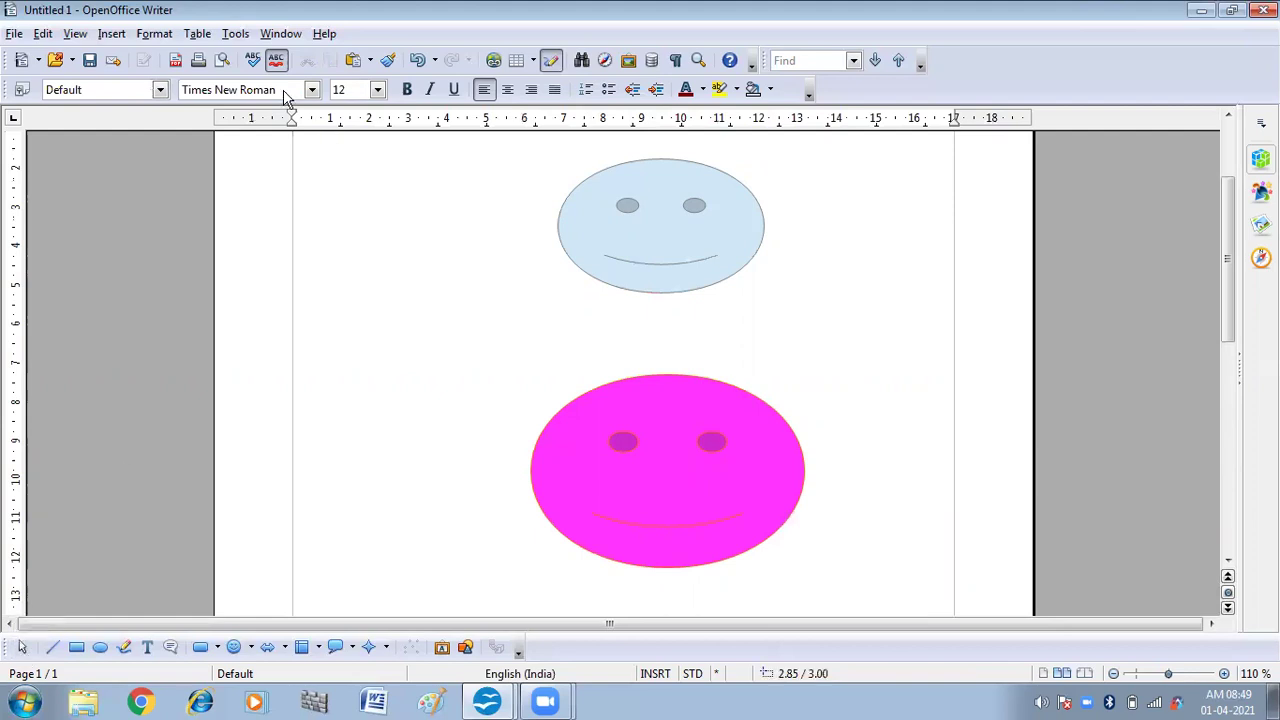
left_click(309, 89)
left_click(290, 198)
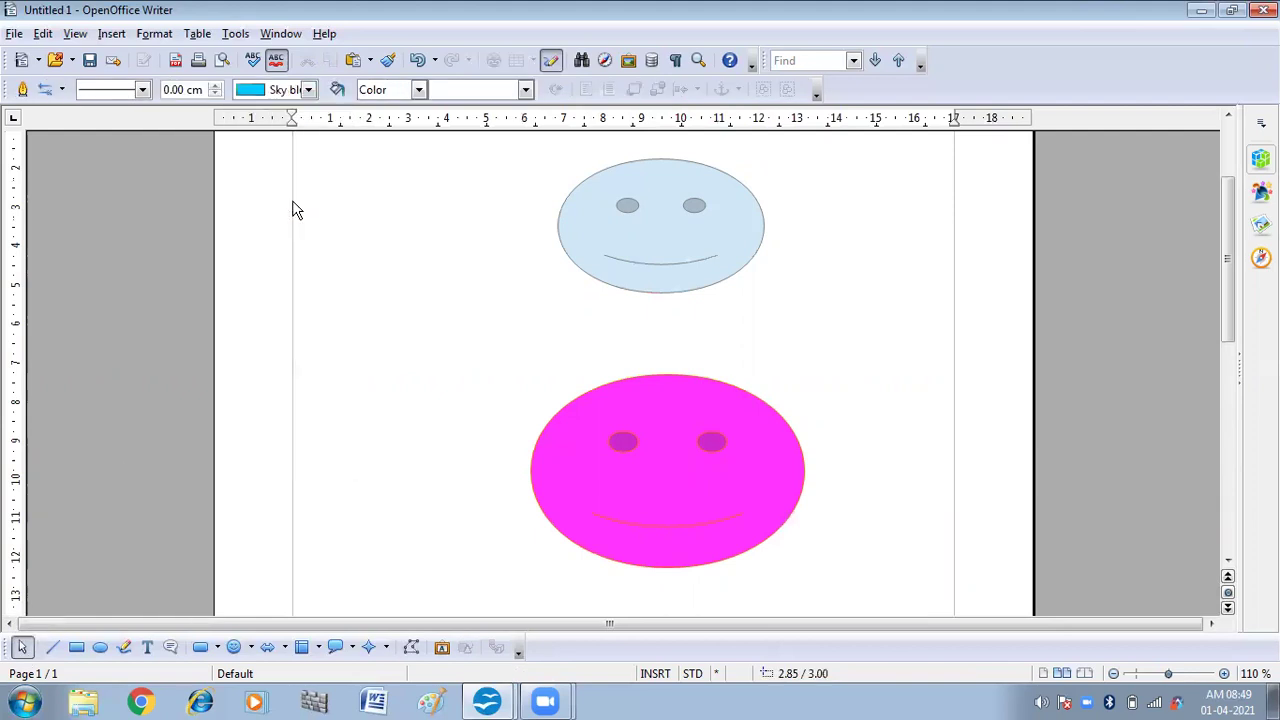
left_click(420, 90)
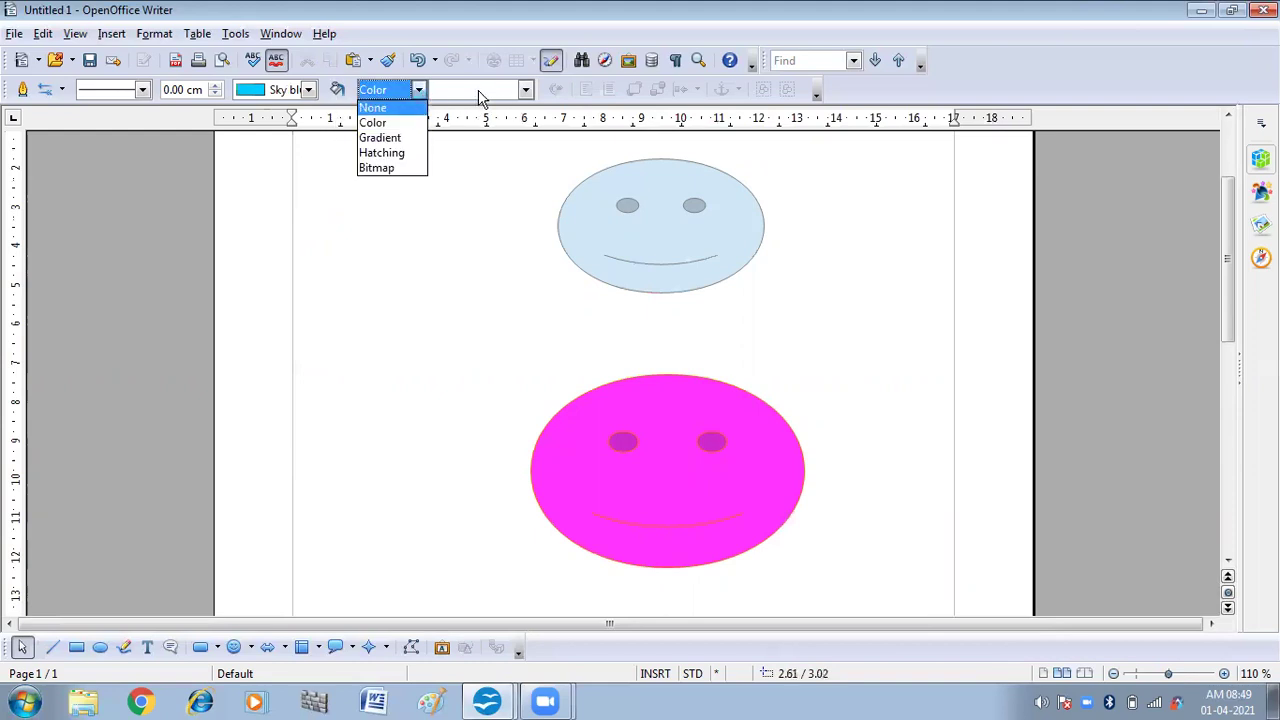
left_click(526, 91)
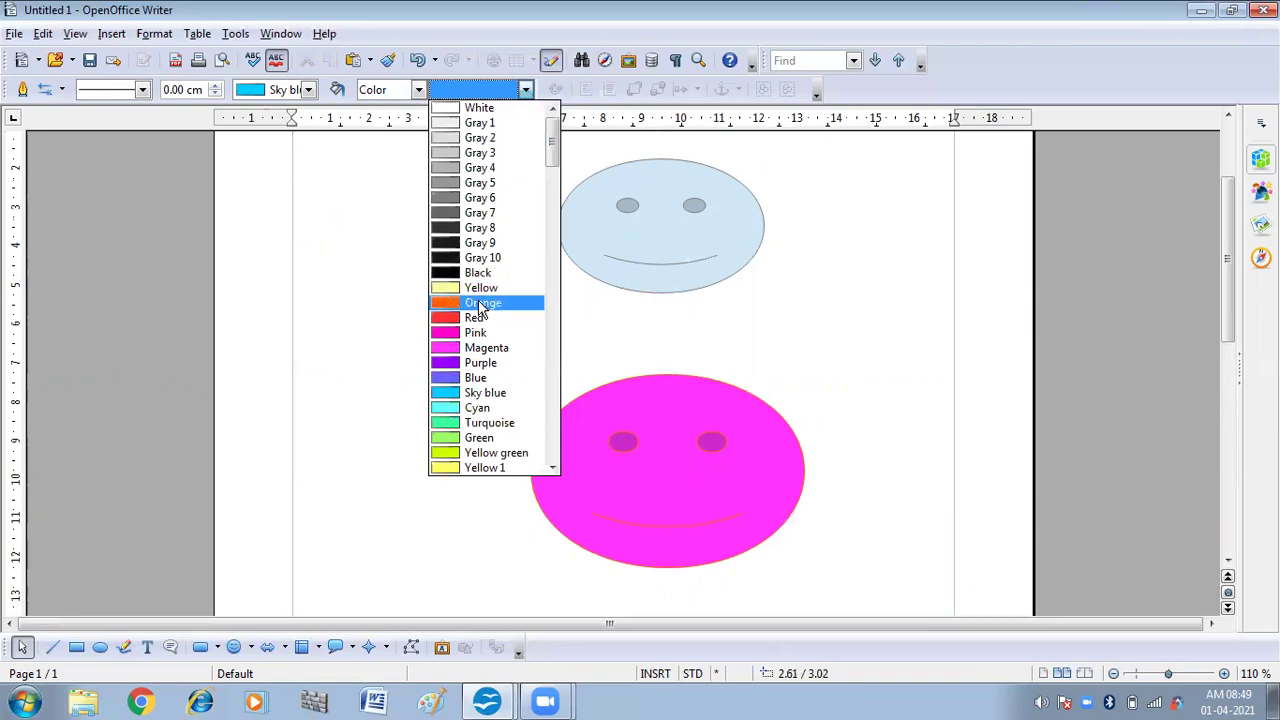
left_click(478, 438)
- Draw a four-pointed star below the magenta smiley and stretch it downward to about 8.01 × 5.29 cm
scroll(620, 466, "down", 5)
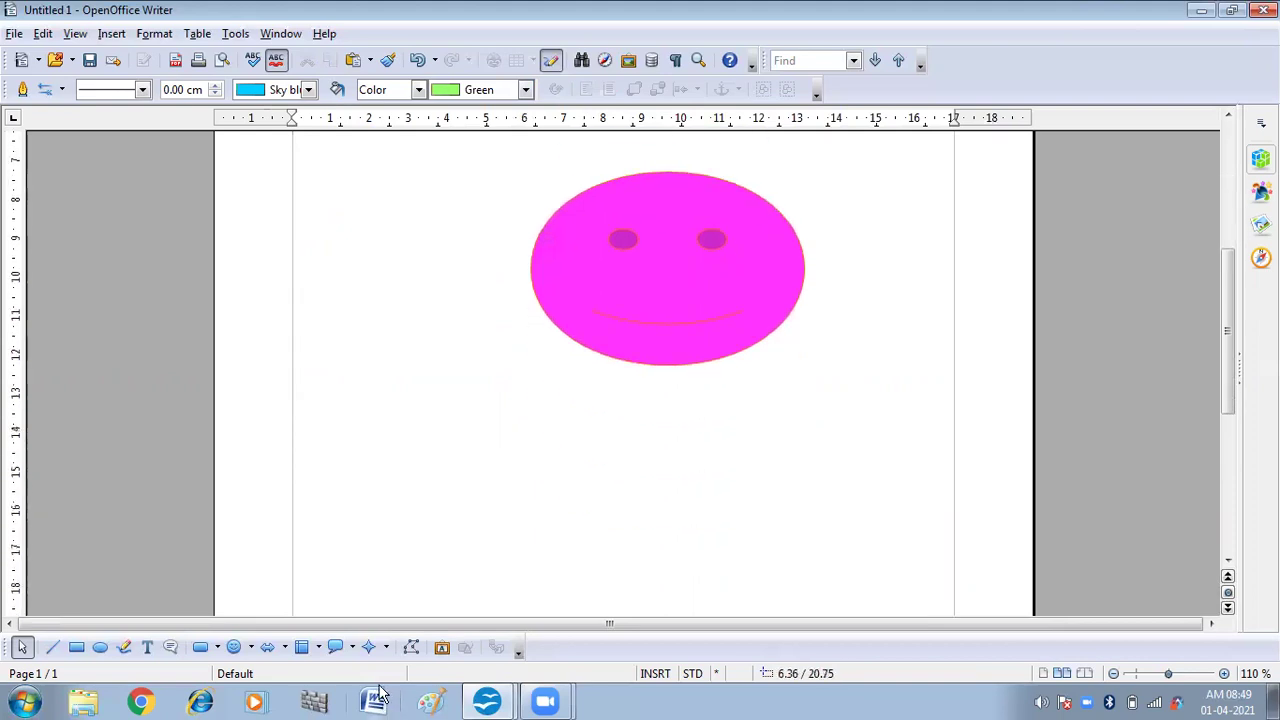
left_click(386, 647)
left_click(399, 579)
left_click_drag(371, 524, 679, 396)
left_click_drag(523, 530, 522, 600)
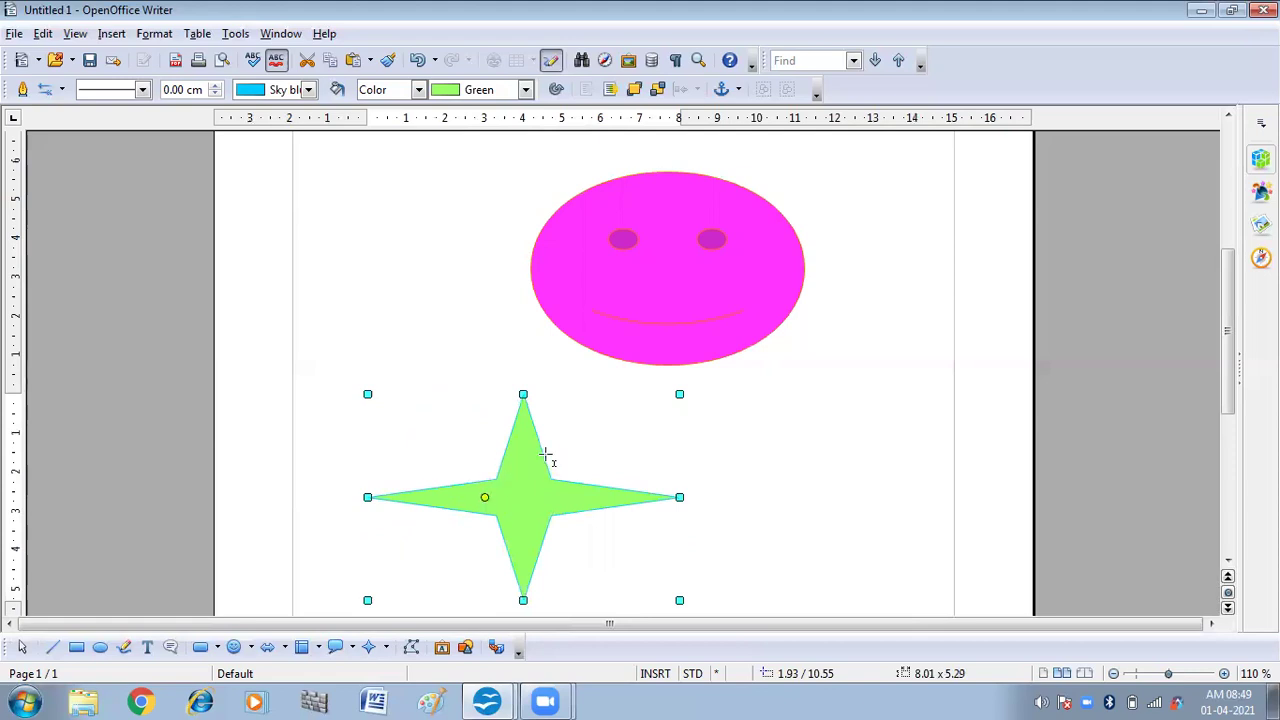
- Review the four-pointed star's text properties and enter the text "hello" inside the star
right_click(506, 489)
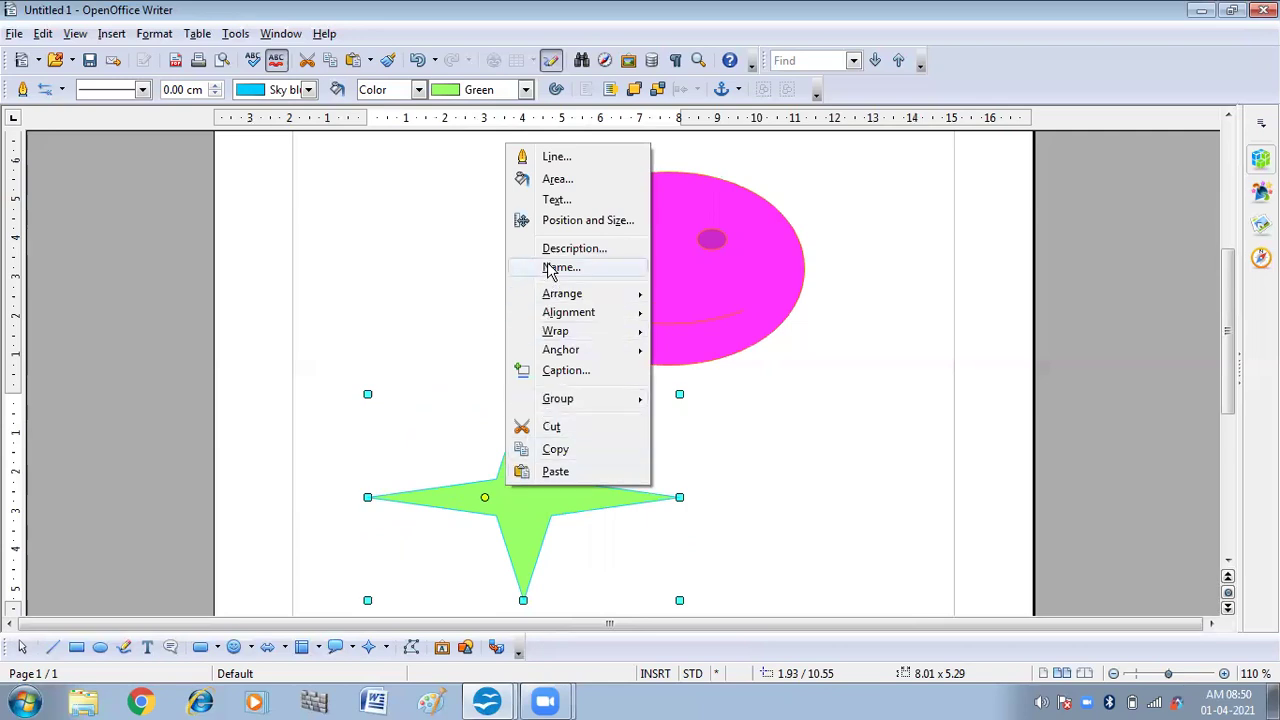
left_click(572, 205)
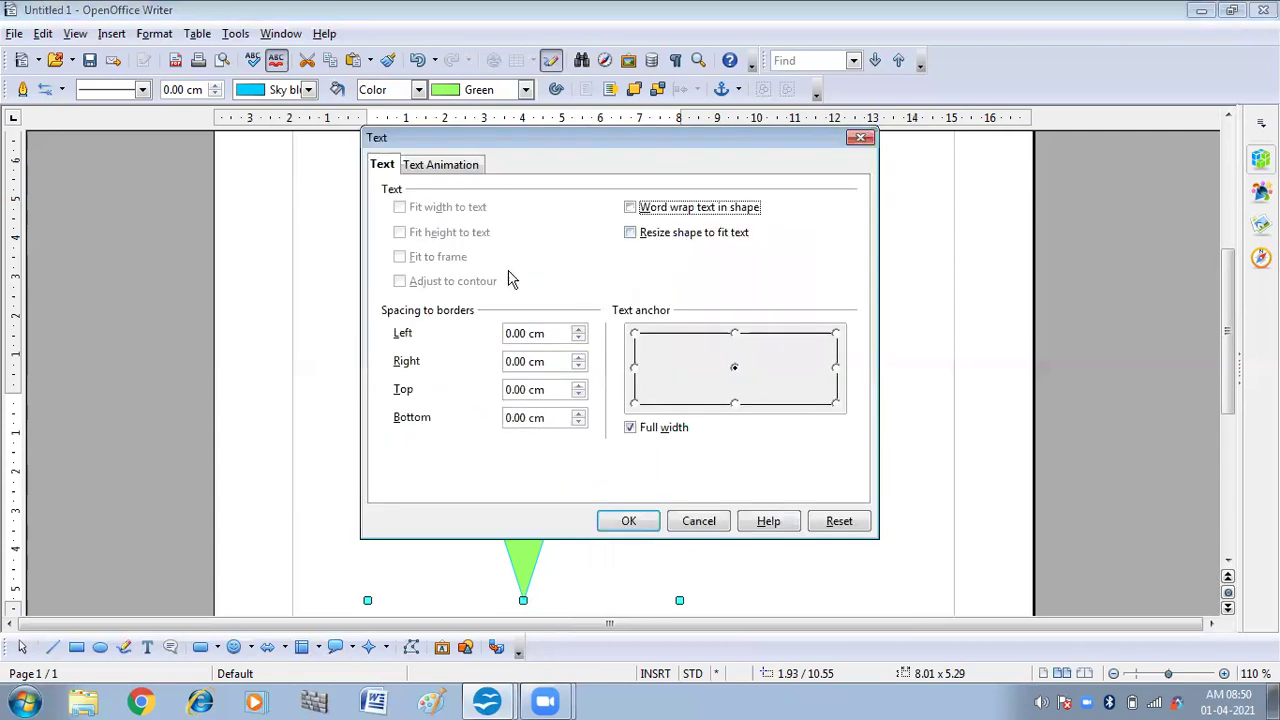
left_click(628, 521)
left_click(522, 507)
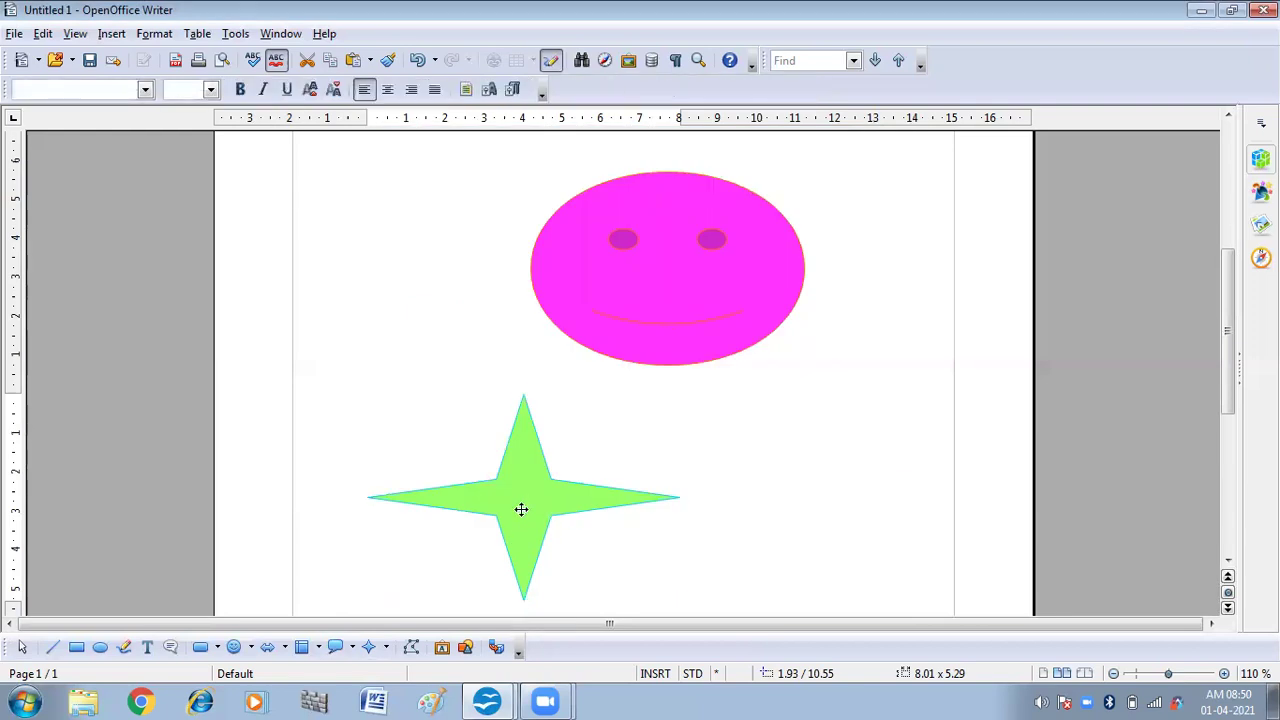
type("h")
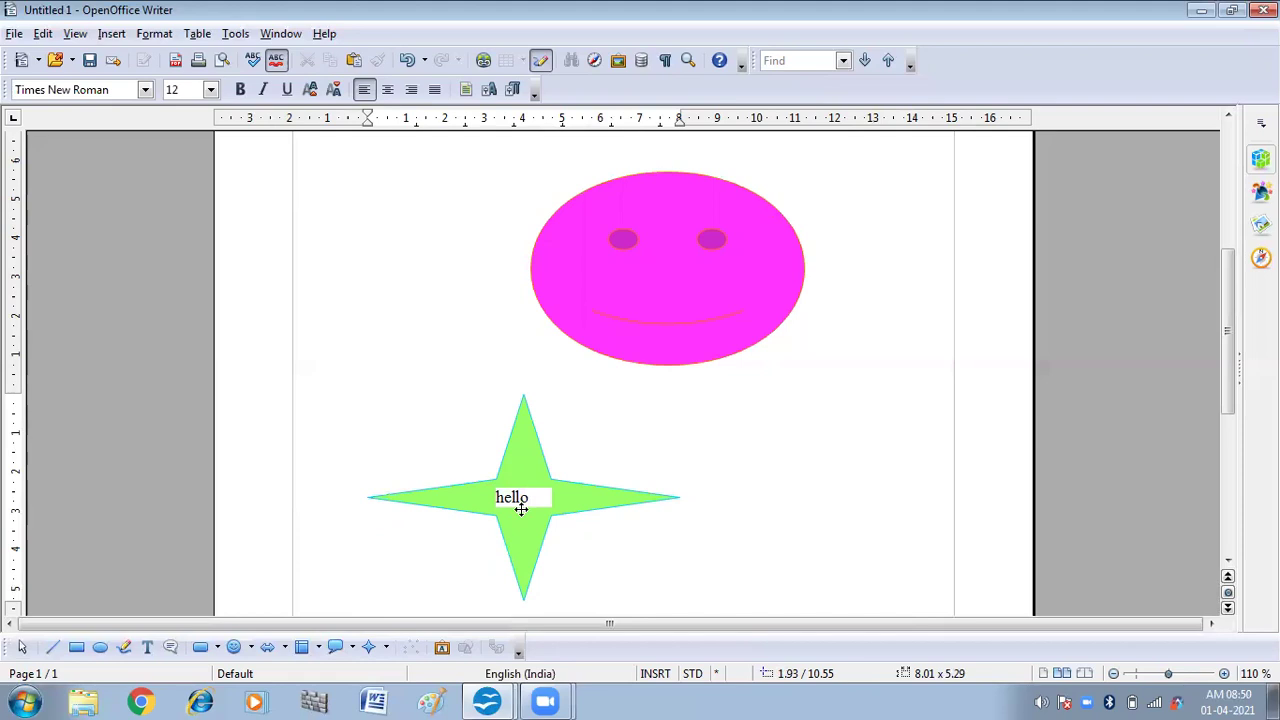
type("ello")
- Set the font size of the star's "hello" text to 26 and finish editing the text
left_click_drag(537, 495, 497, 498)
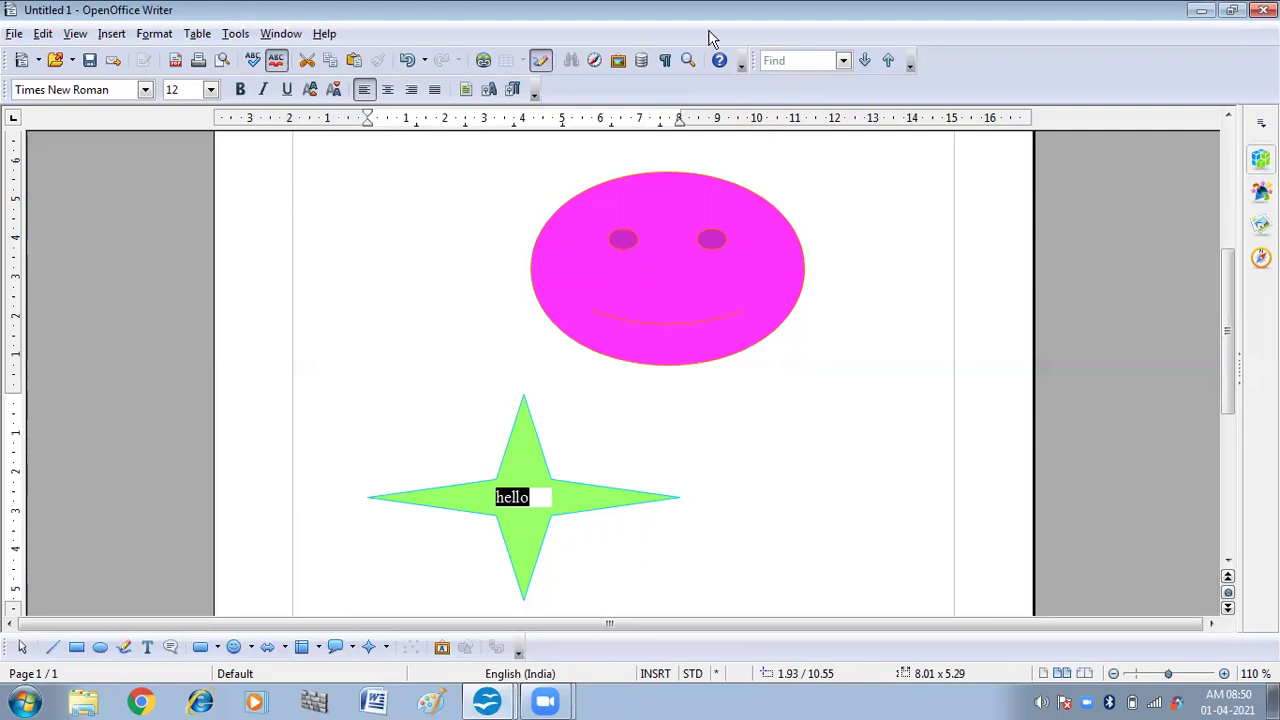
left_click(212, 91)
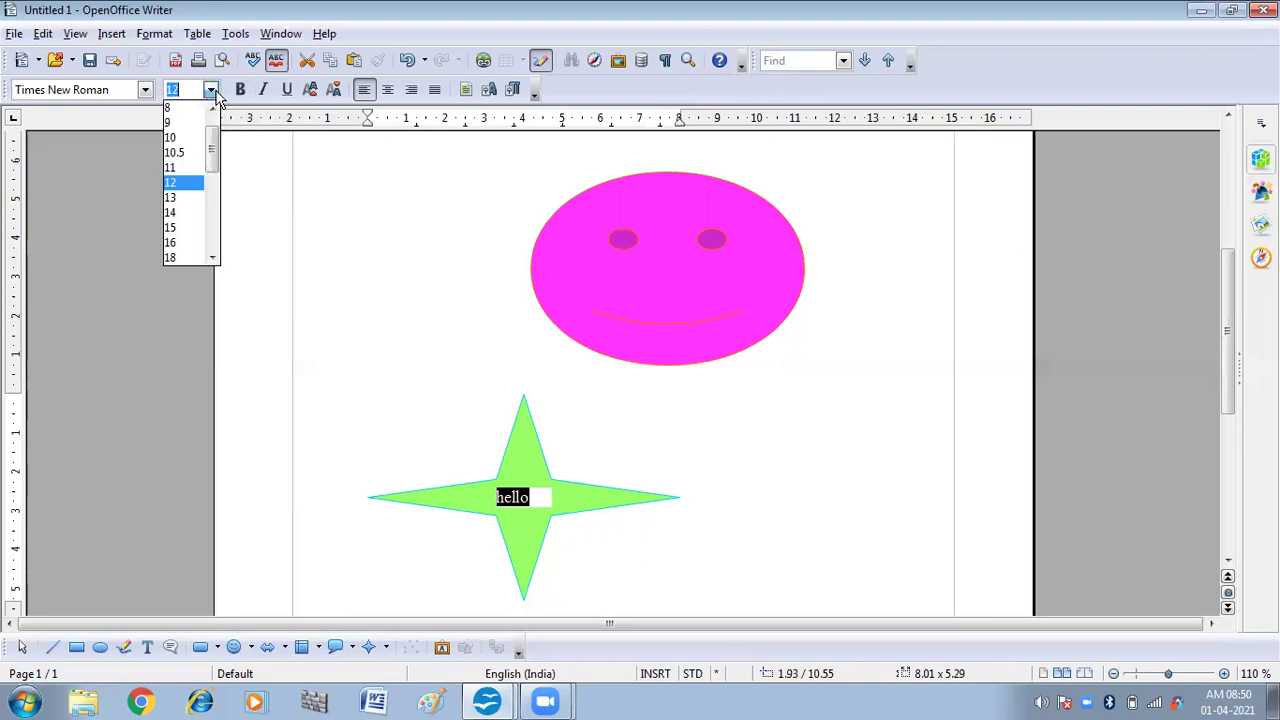
left_click(213, 258)
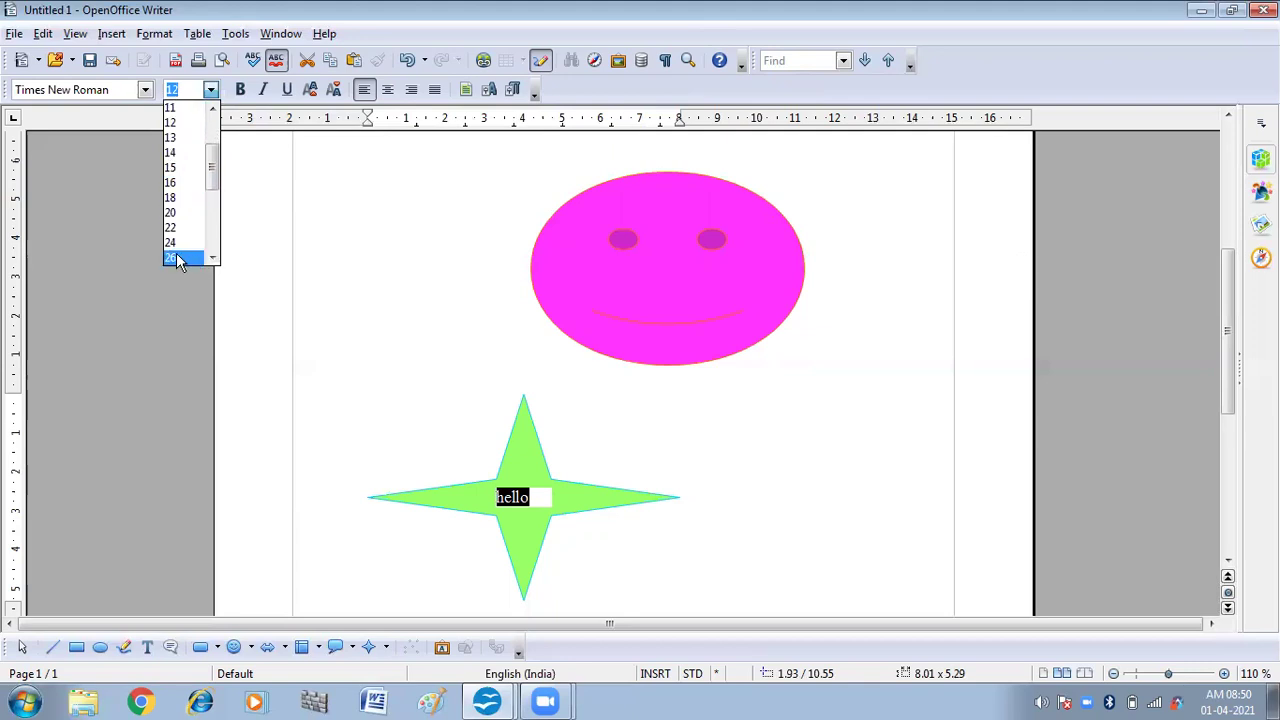
left_click(176, 259)
key("Escape")
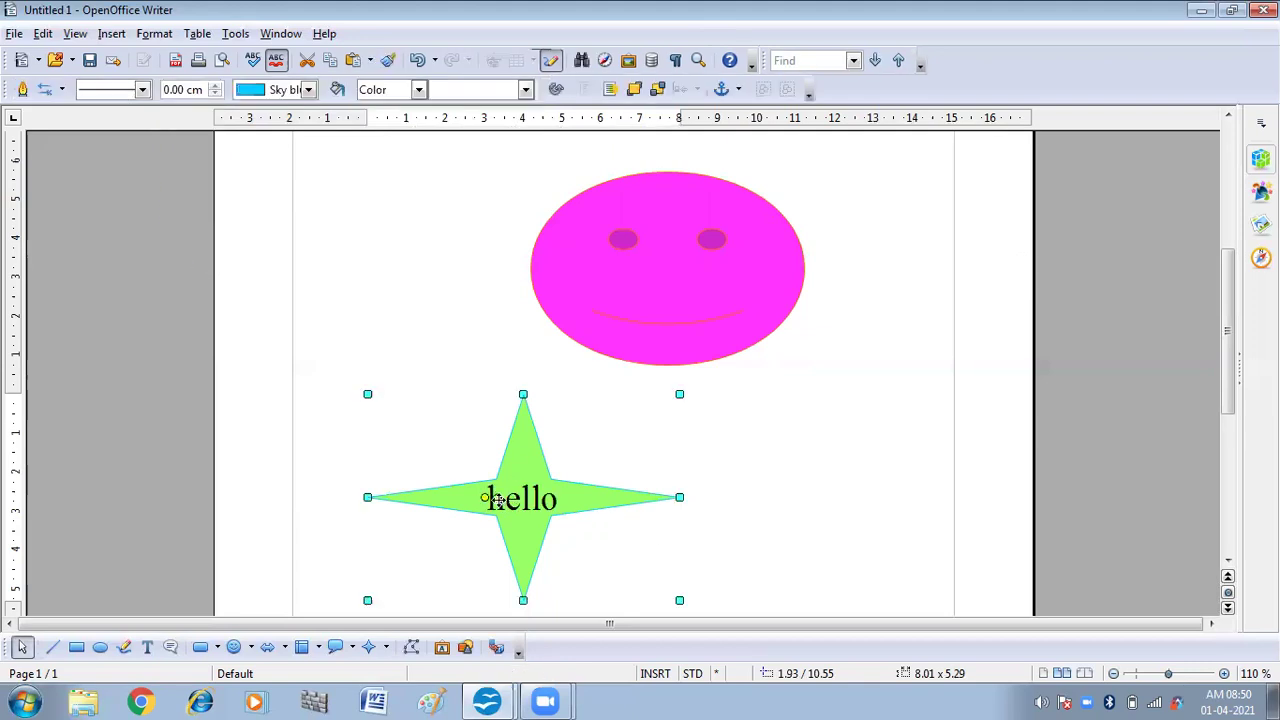
- Delete the light blue smiley face and the magenta smiley face from the page
scroll(728, 551, "up", 3)
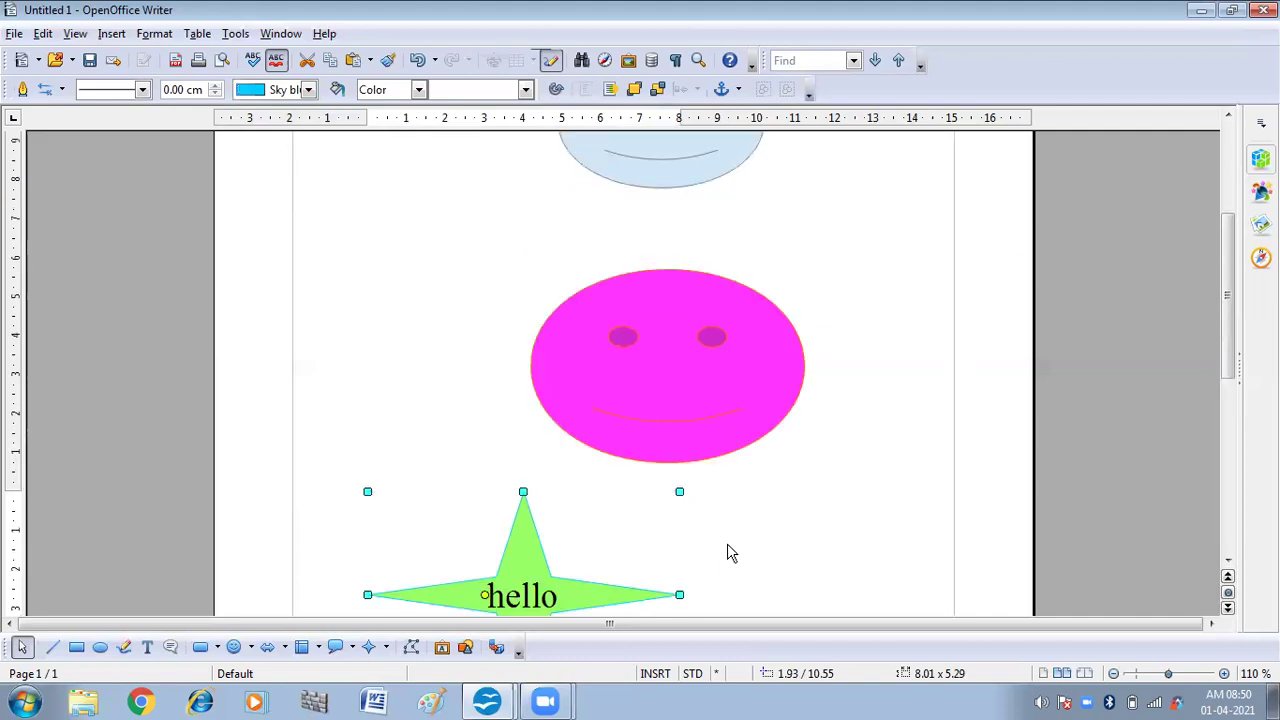
scroll(728, 551, "down", 5)
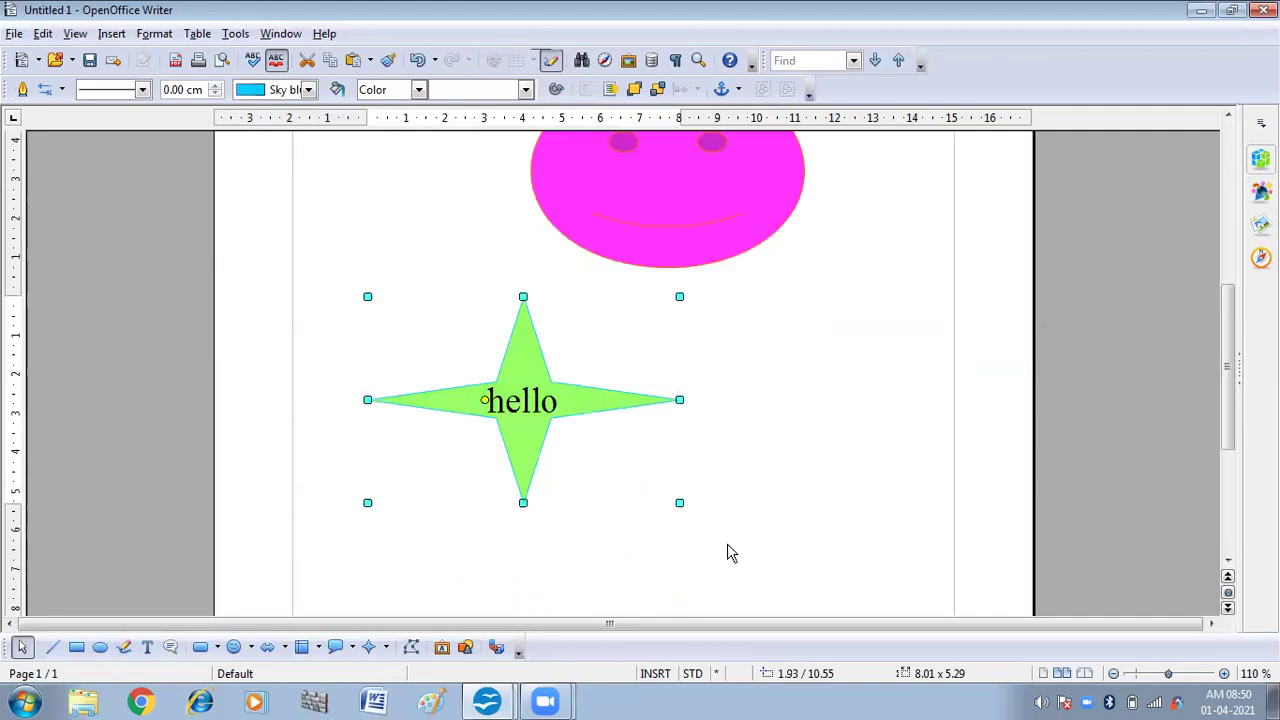
scroll(731, 545, "down", 2)
scroll(725, 515, "up", 5)
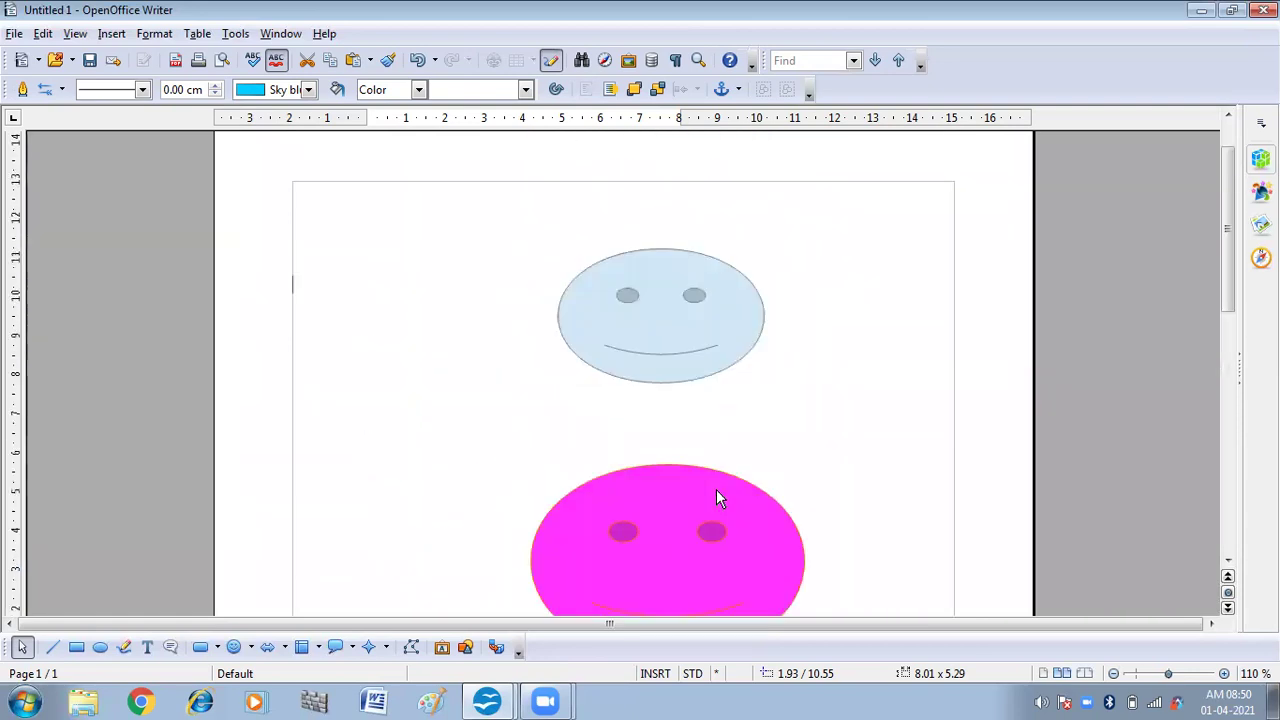
key("Escape")
left_click(675, 358)
key("Delete")
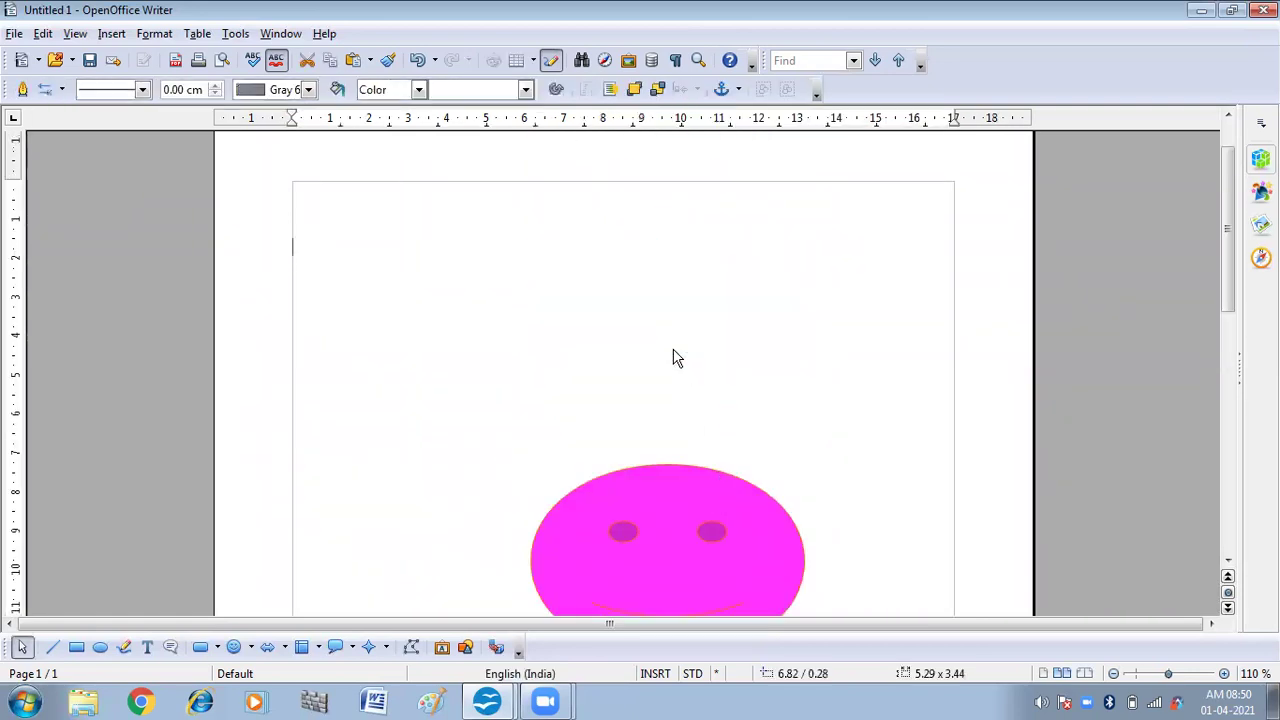
left_click(640, 558)
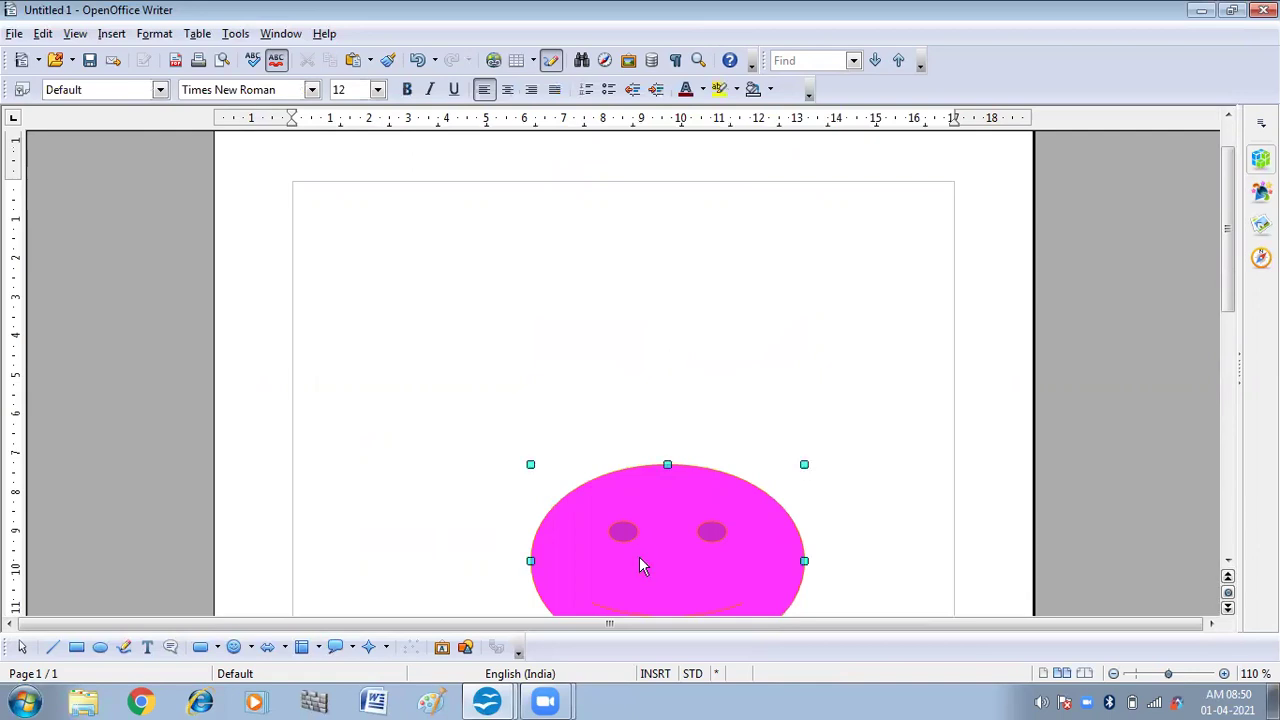
key("Delete")
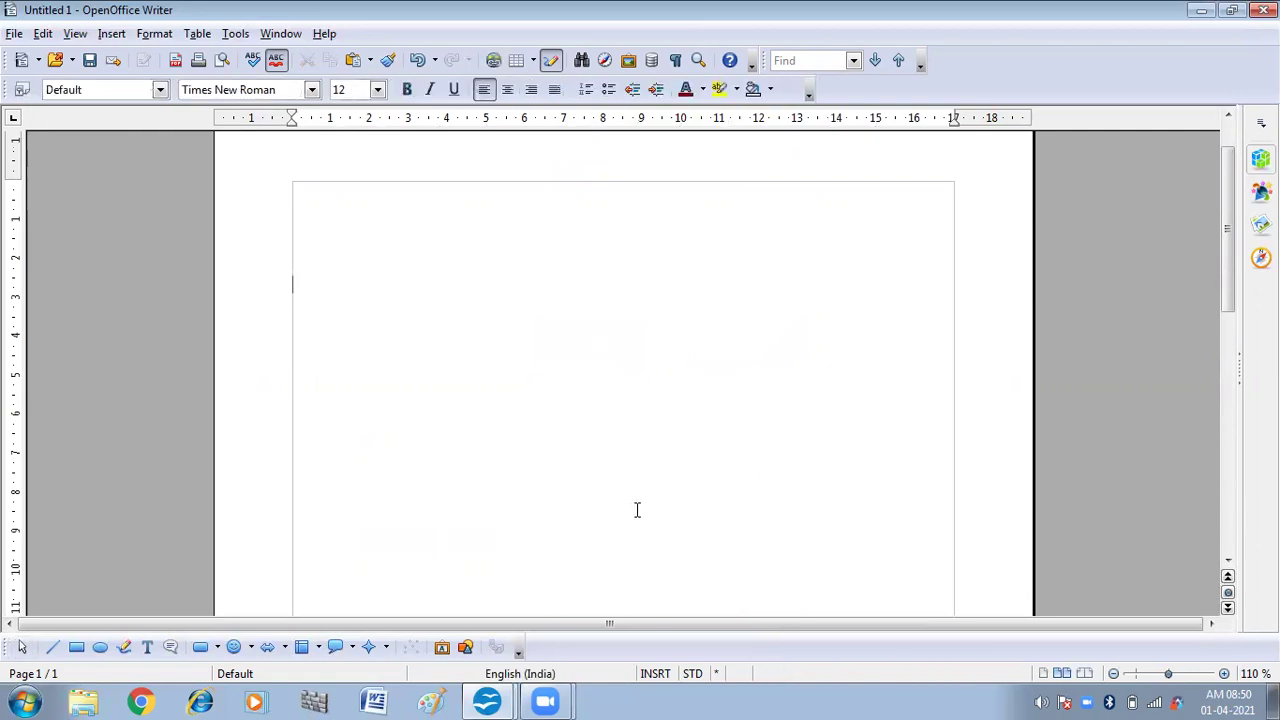
- Draw a five-pointed star about 8.11 × 4.93 cm near the top of the page and stretch it upward to about 5.61 cm high
scroll(637, 510, "up", 2)
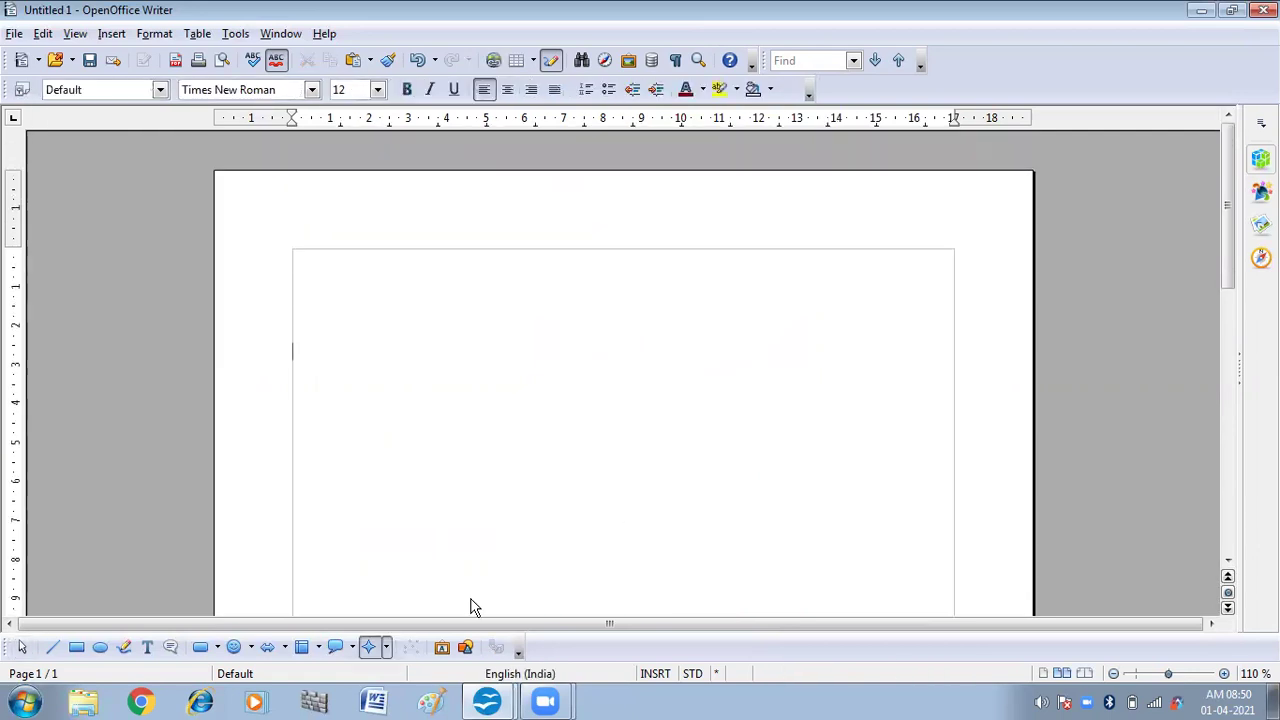
left_click(389, 650)
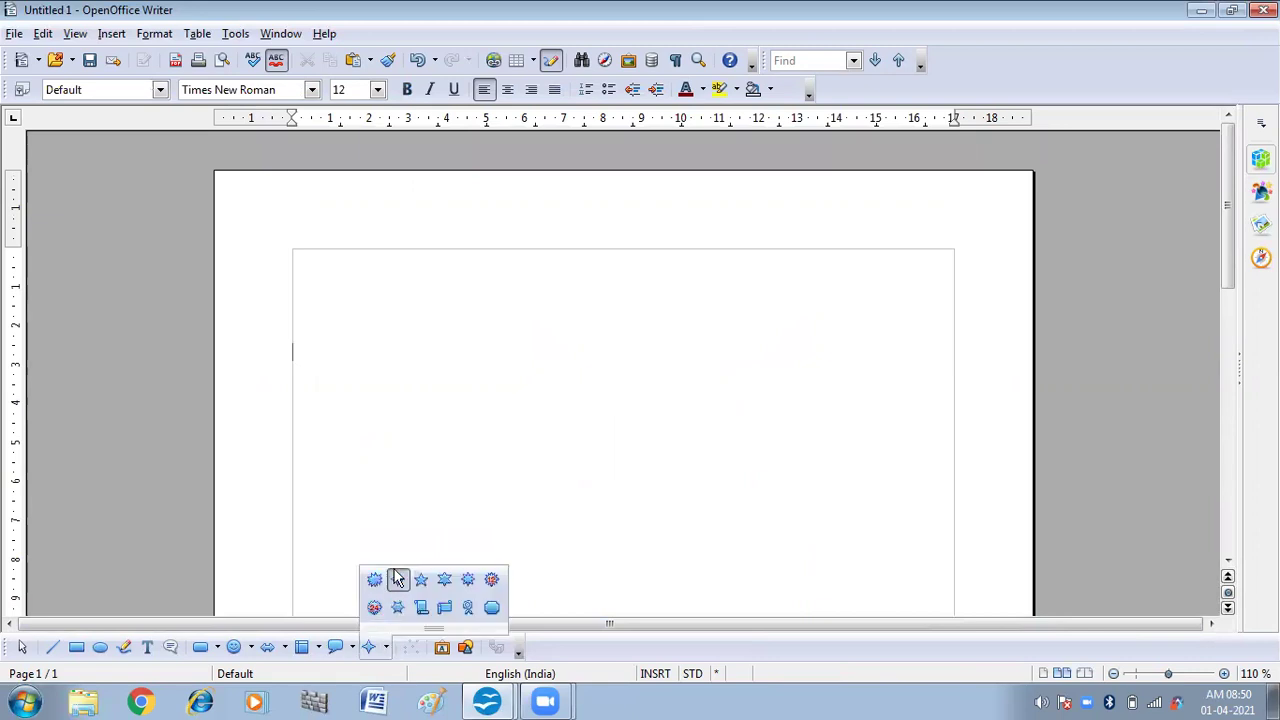
left_click(421, 580)
mouse_move(510, 522)
left_mouse_down()
mouse_move(646, 391)
mouse_move(825, 329)
left_mouse_up()
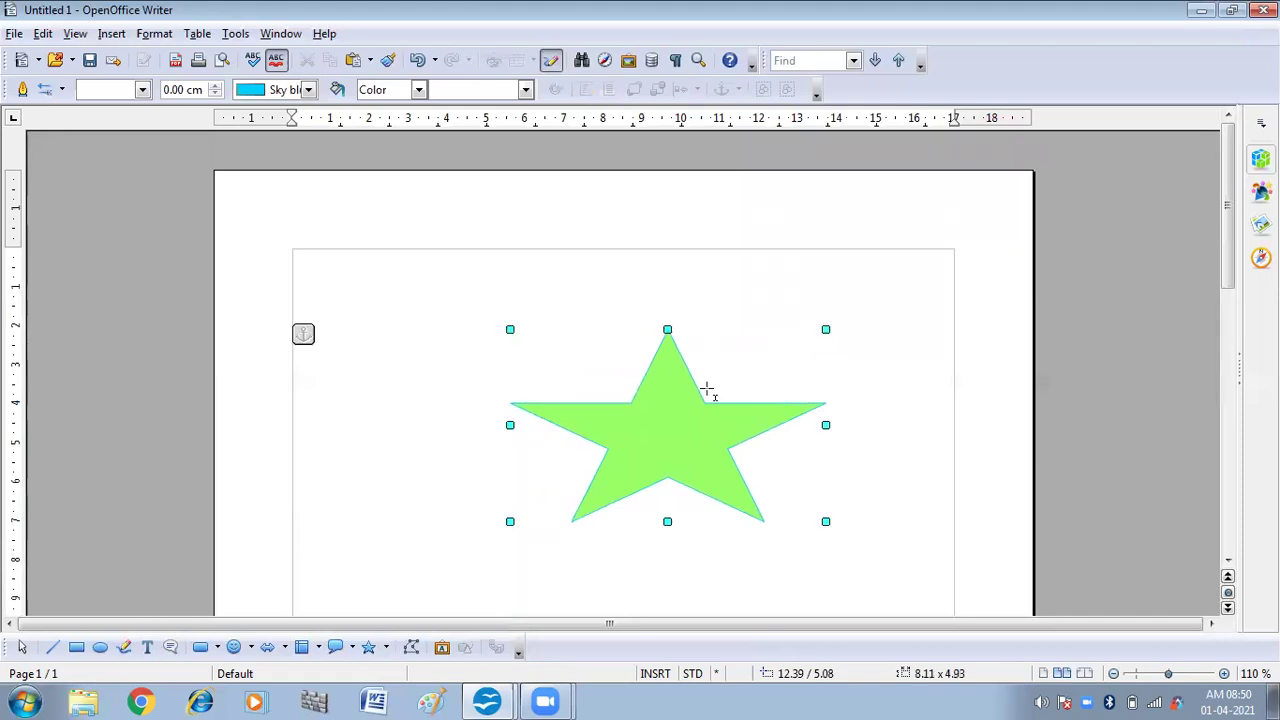
left_click_drag(667, 329, 667, 302)
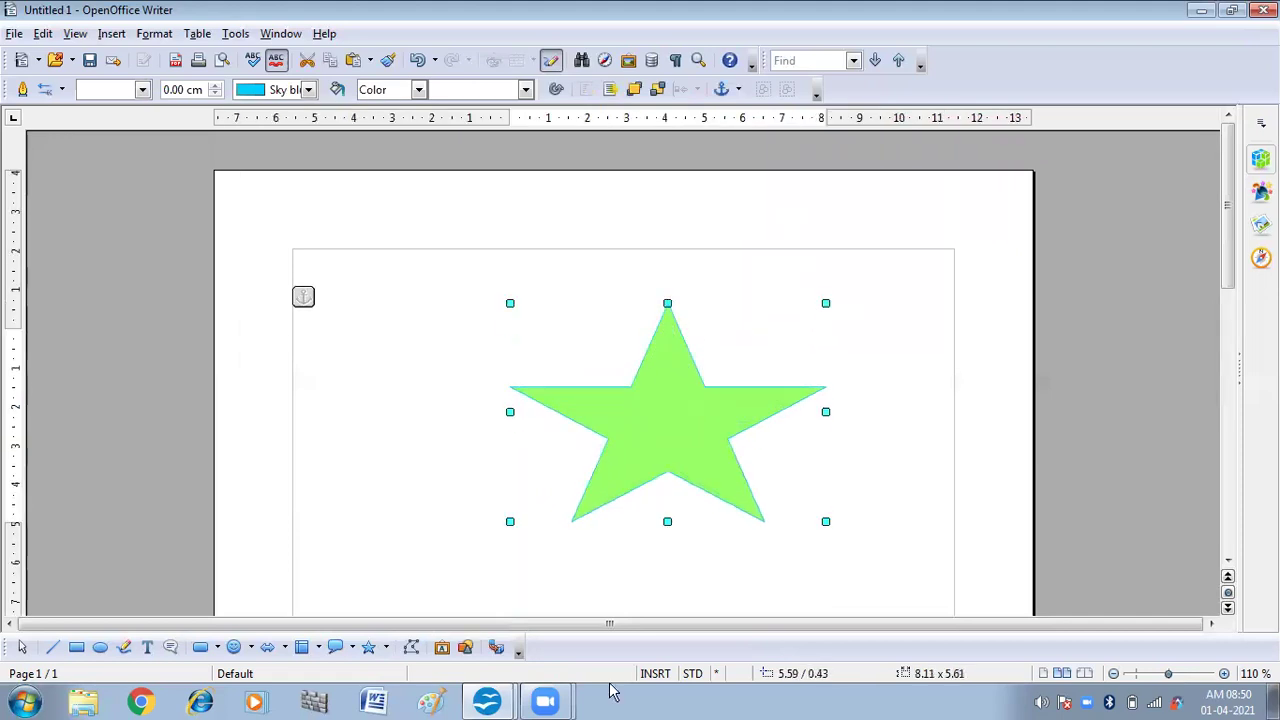
- Draw a small smiley face about 2.72 × 1.45 cm over the star and move the star below it
left_click(252, 648)
left_click(238, 551)
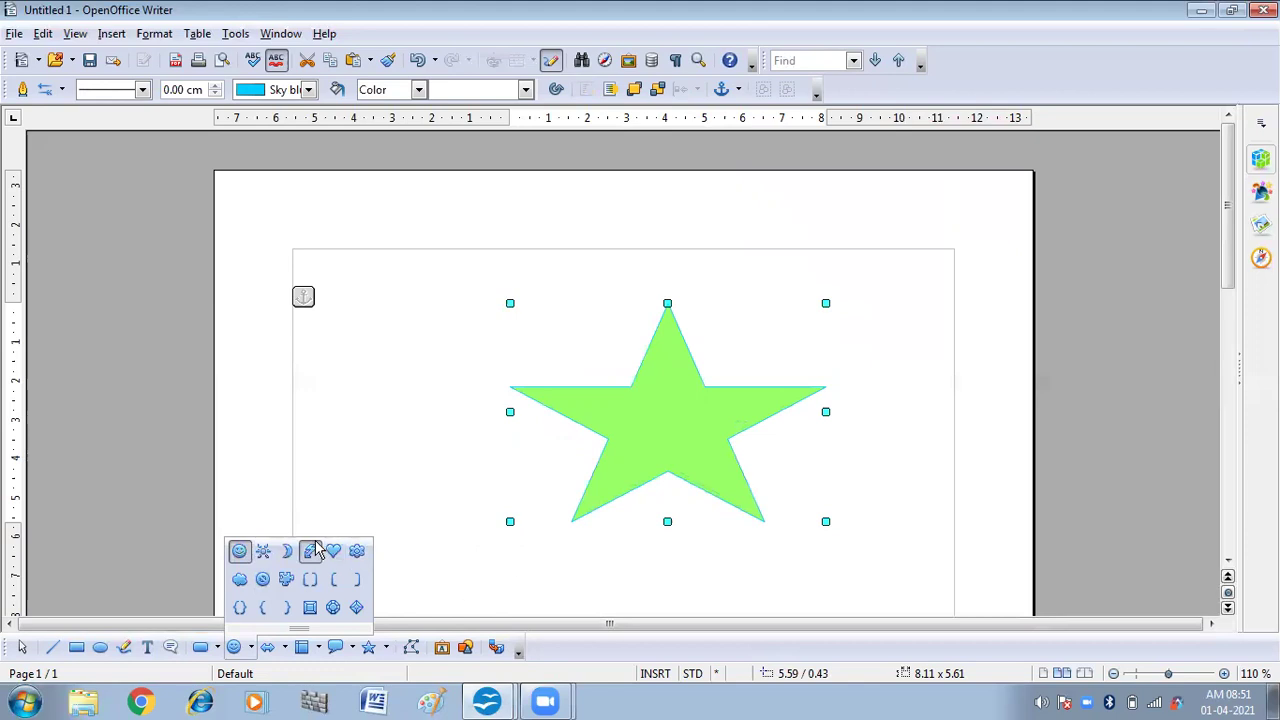
left_click(238, 554)
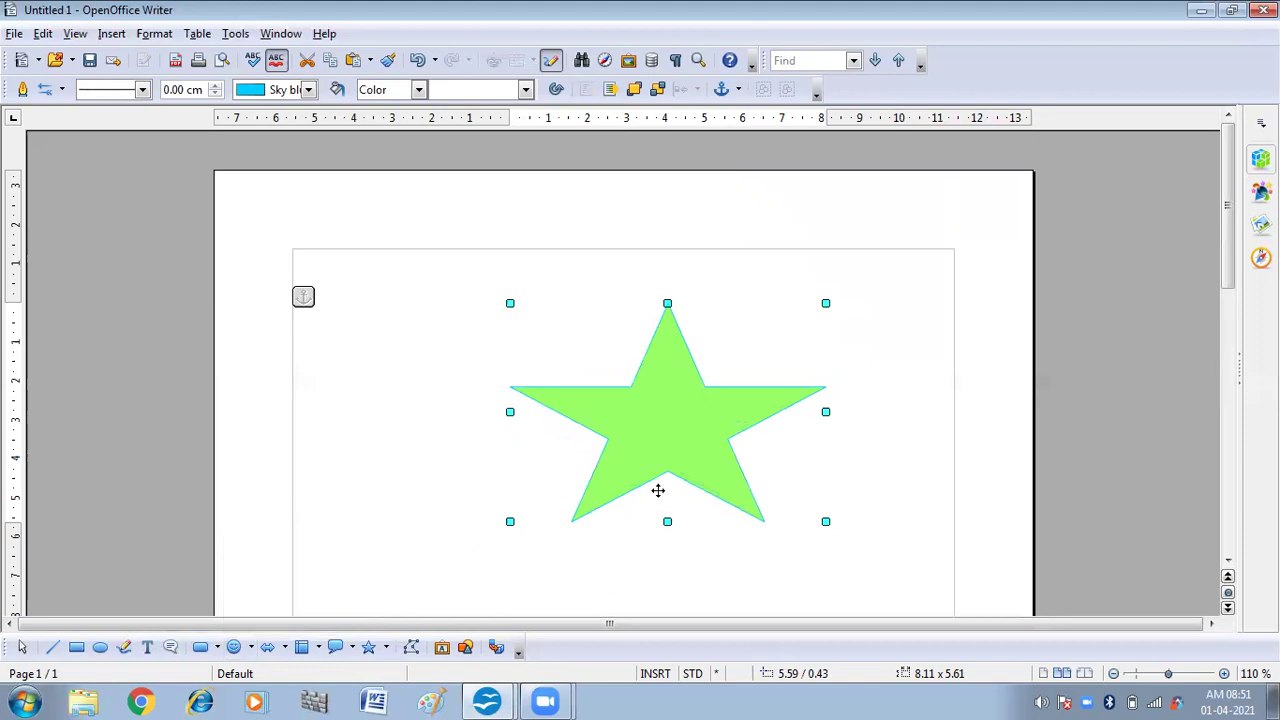
left_click_drag(624, 455, 677, 380)
mouse_move(651, 580)
left_mouse_down()
mouse_move(756, 523)
mouse_move(686, 432)
mouse_move(674, 374)
mouse_move(697, 506)
mouse_move(646, 508)
mouse_move(740, 509)
mouse_move(618, 530)
left_mouse_up()
left_click(849, 480)
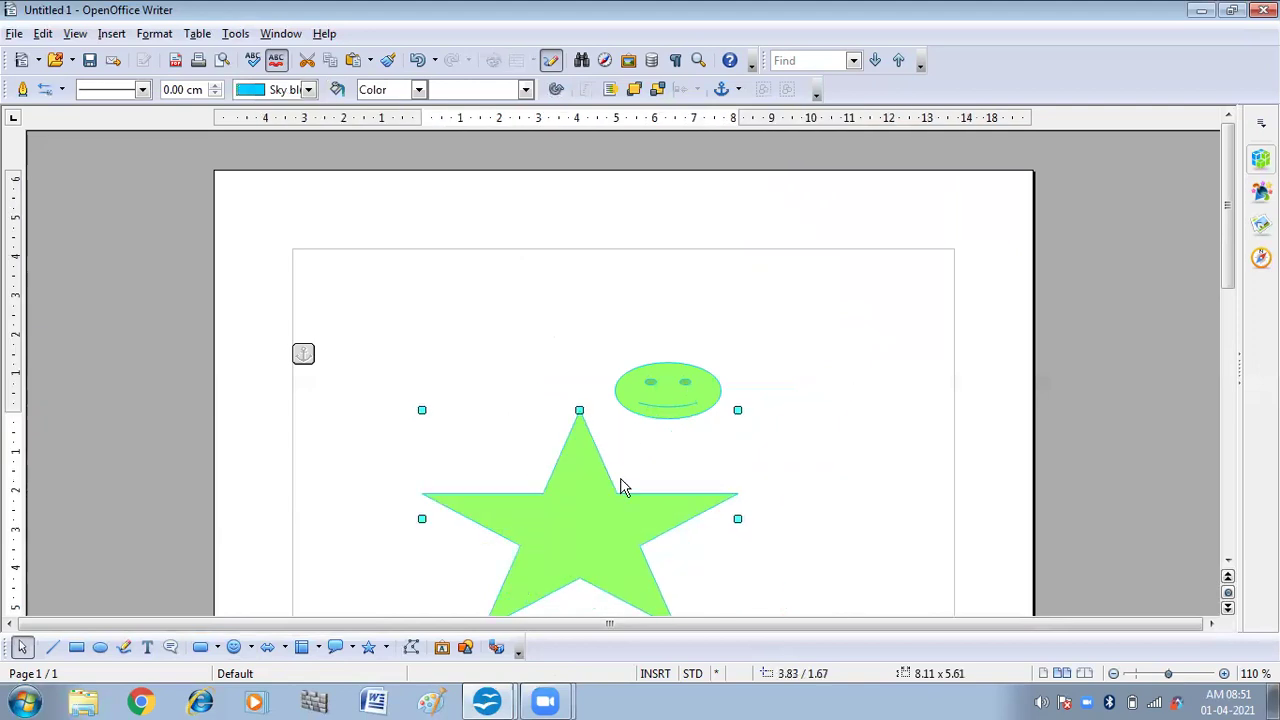
- Reposition the smiley face and the five-pointed star, placing the smiley at the centre of the star
left_click_drag(686, 380, 760, 402)
scroll(562, 533, "down", 3)
left_click_drag(566, 365, 643, 383)
left_click_drag(762, 258, 671, 386)
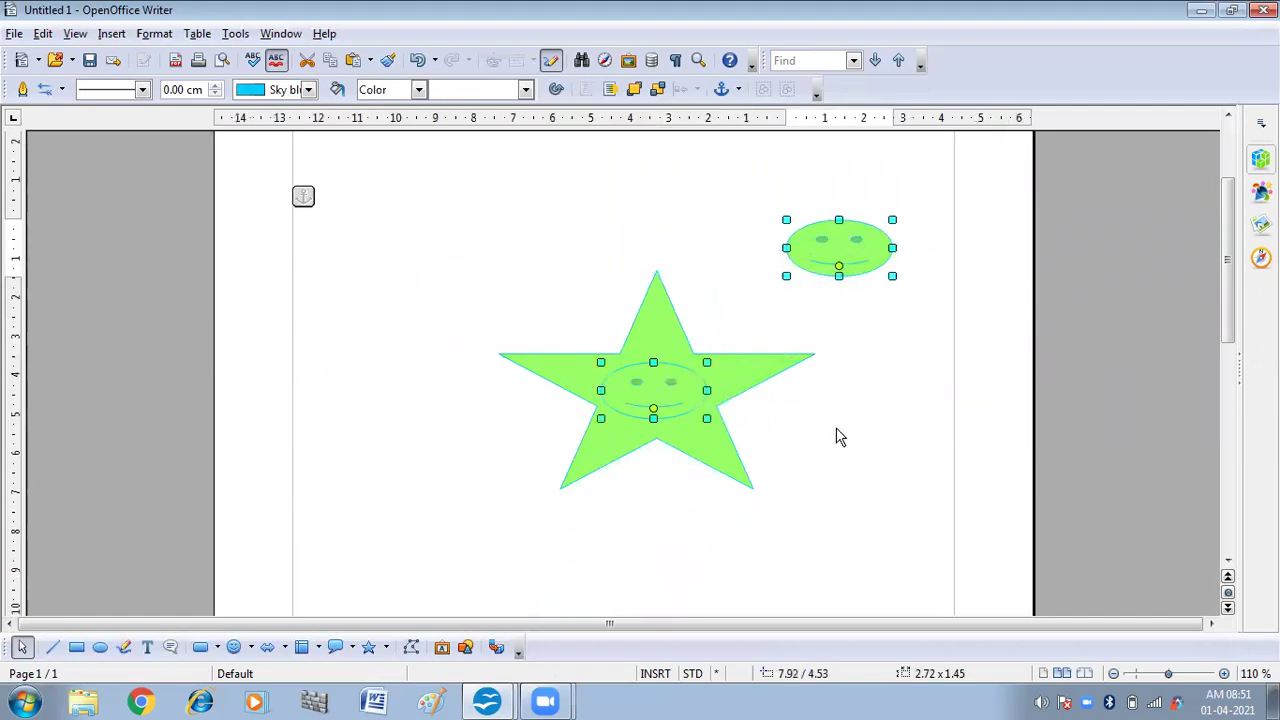
- Group the smiley face with the five-pointed star and move the group around the page as one object
left_click(654, 308)
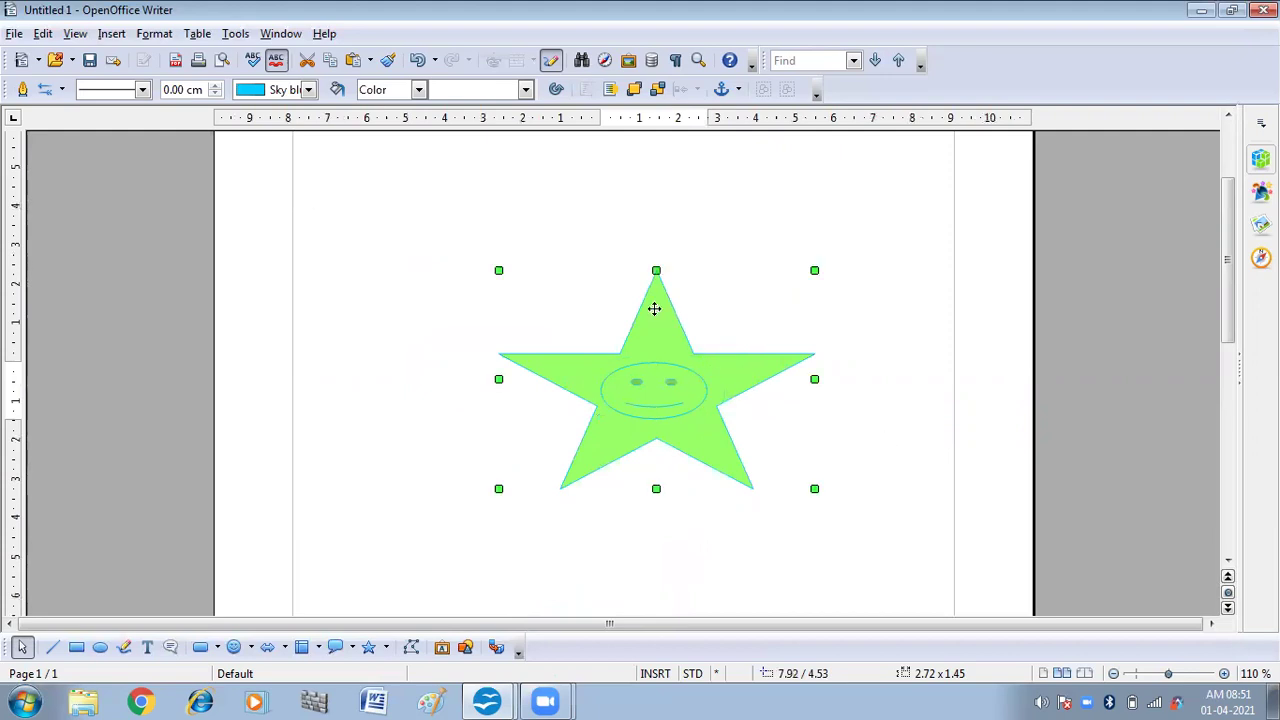
right_click(654, 308)
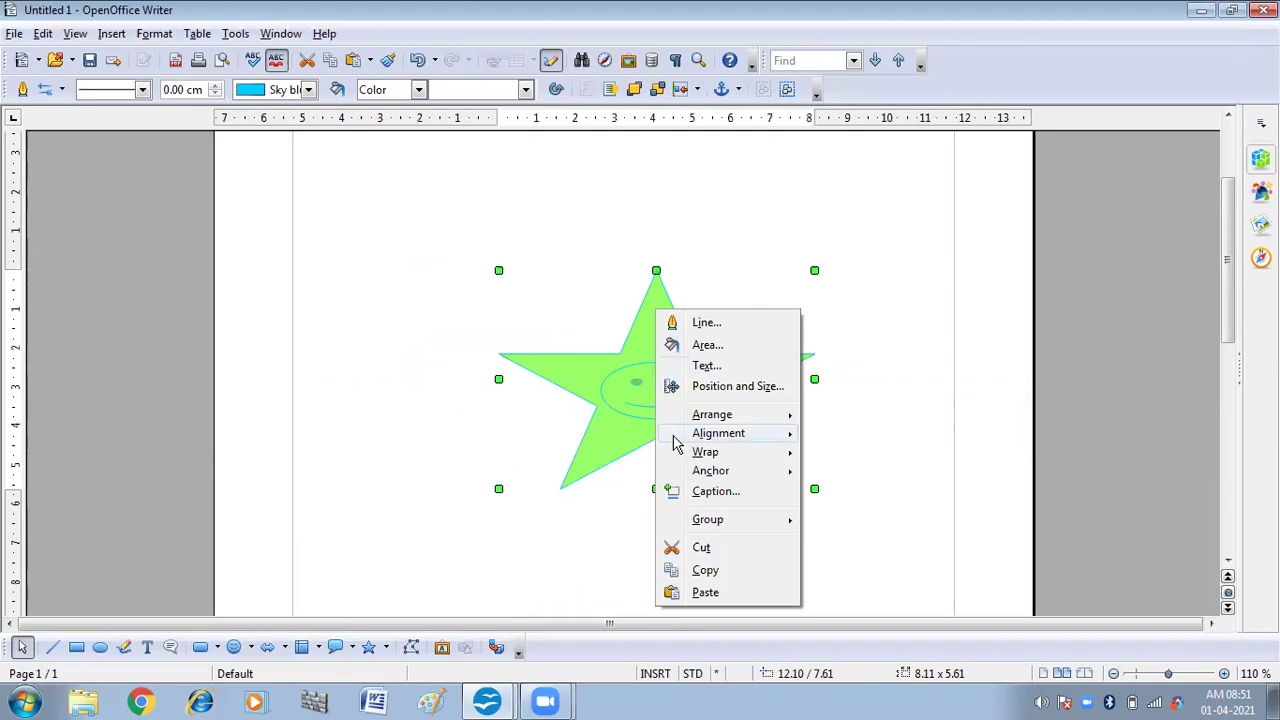
mouse_move(714, 528)
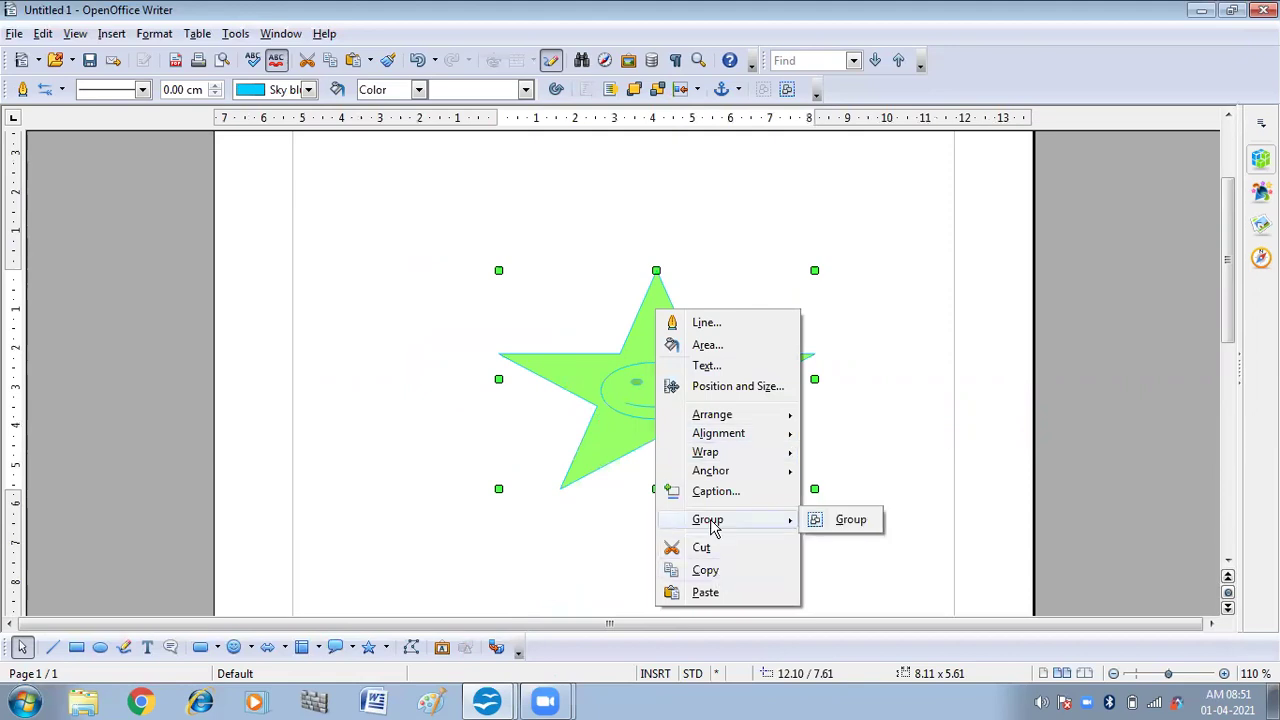
left_click(870, 530)
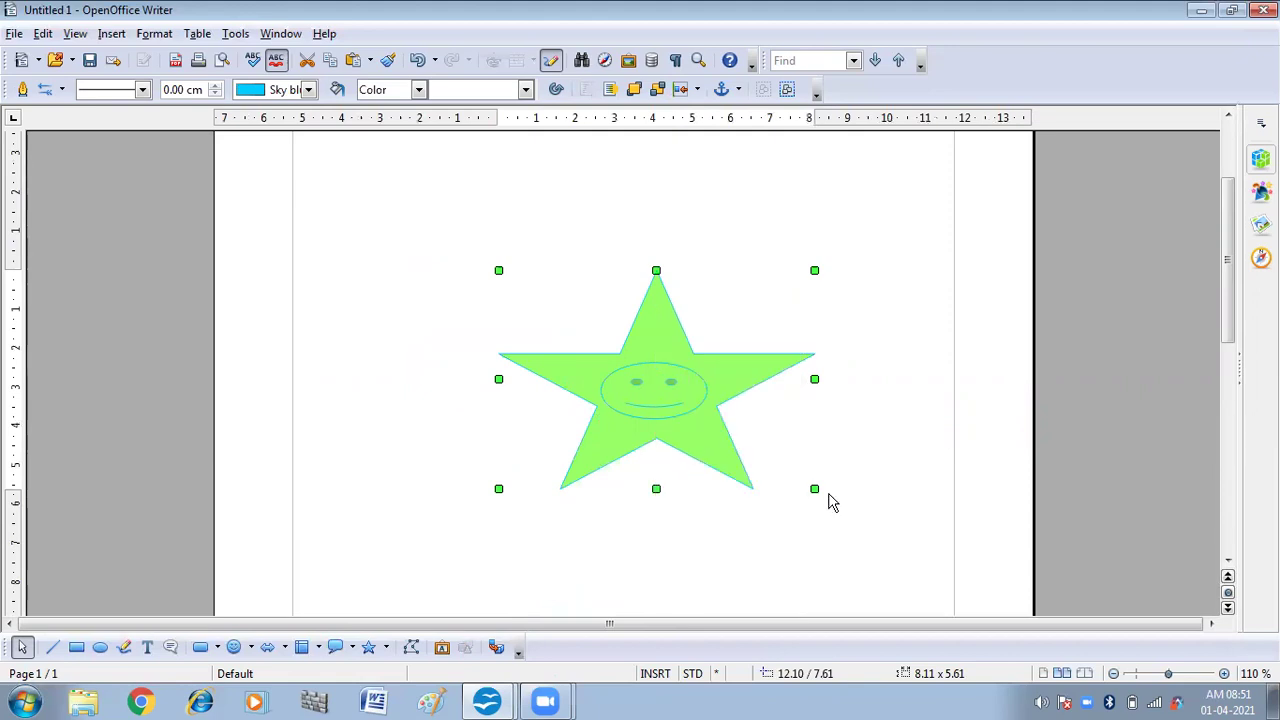
left_click(845, 420)
left_click_drag(649, 365, 669, 491)
left_click_drag(678, 440, 703, 348)
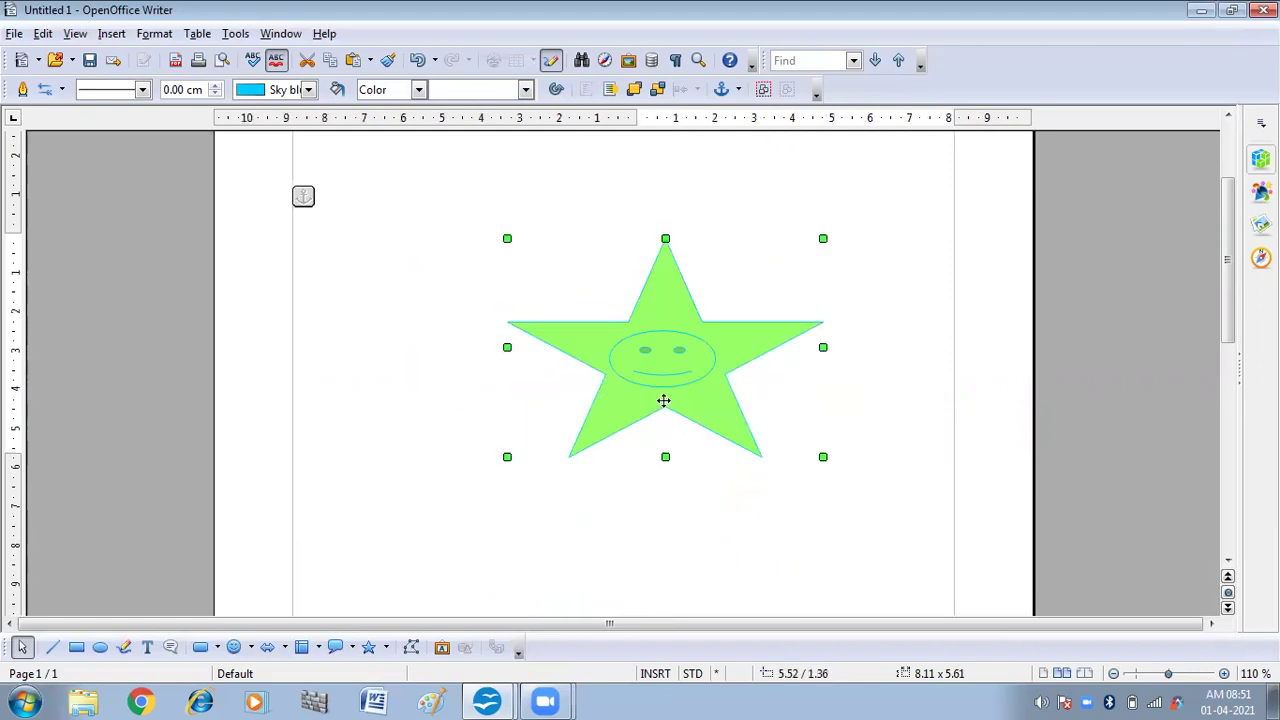
- Ungroup the star and smiley face, and move the star down and to the right, away from the smiley
right_click(666, 314)
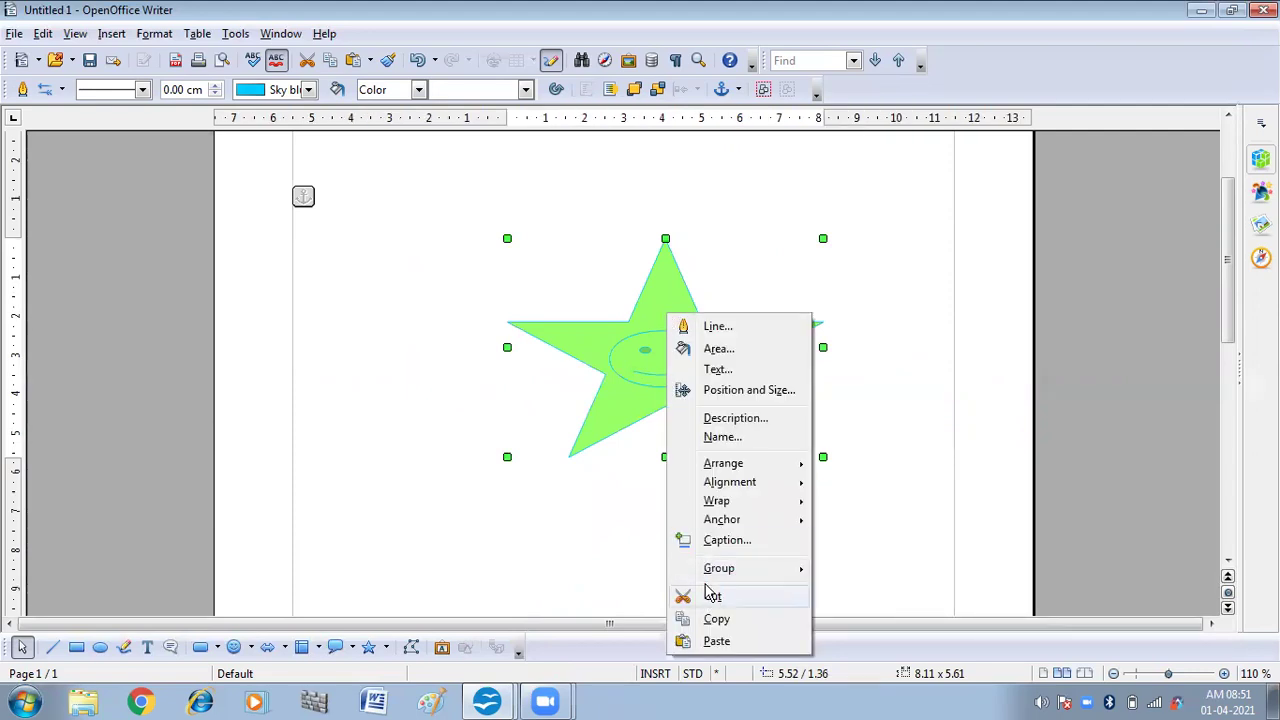
mouse_move(707, 574)
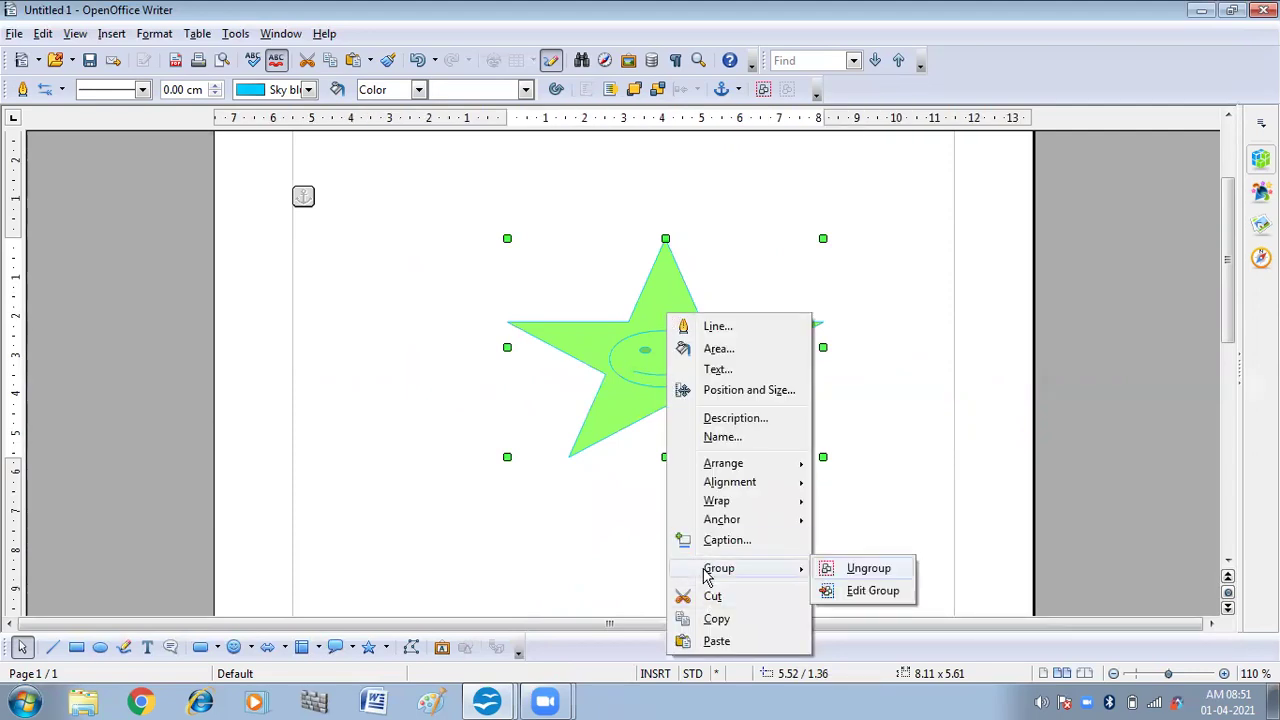
left_click(866, 572)
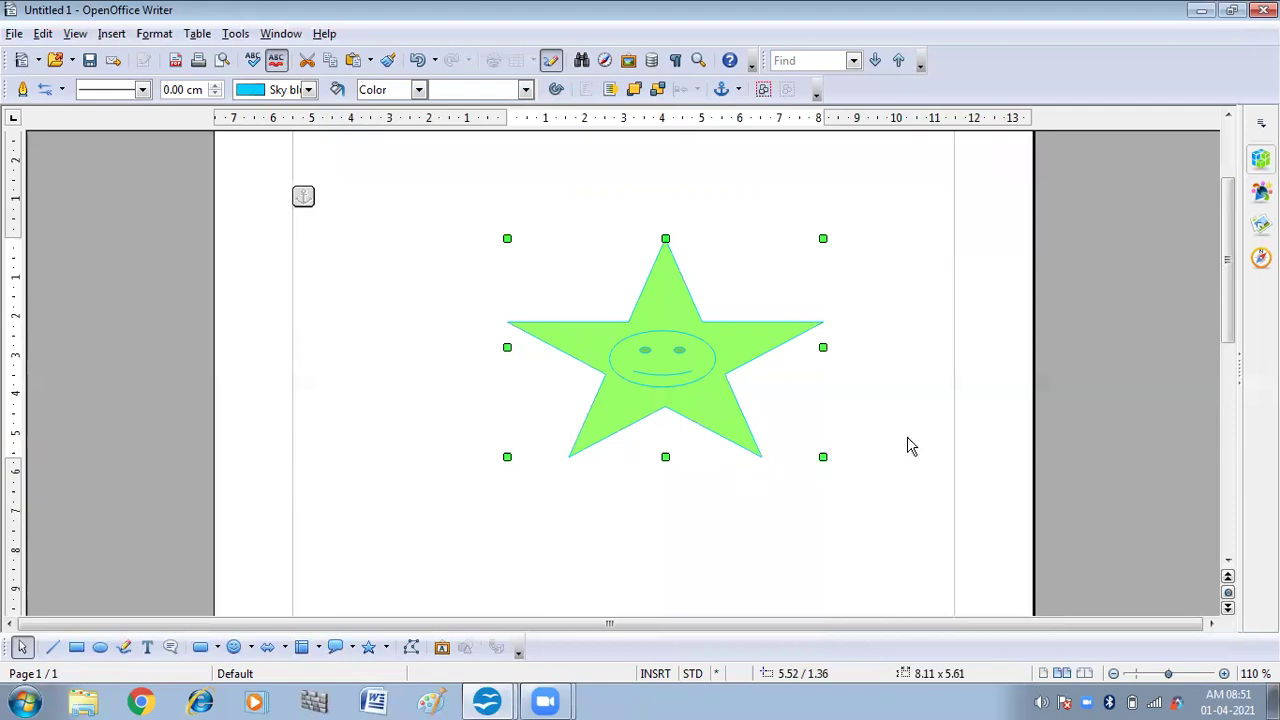
double_click(738, 351)
left_click_drag(738, 351, 826, 480)
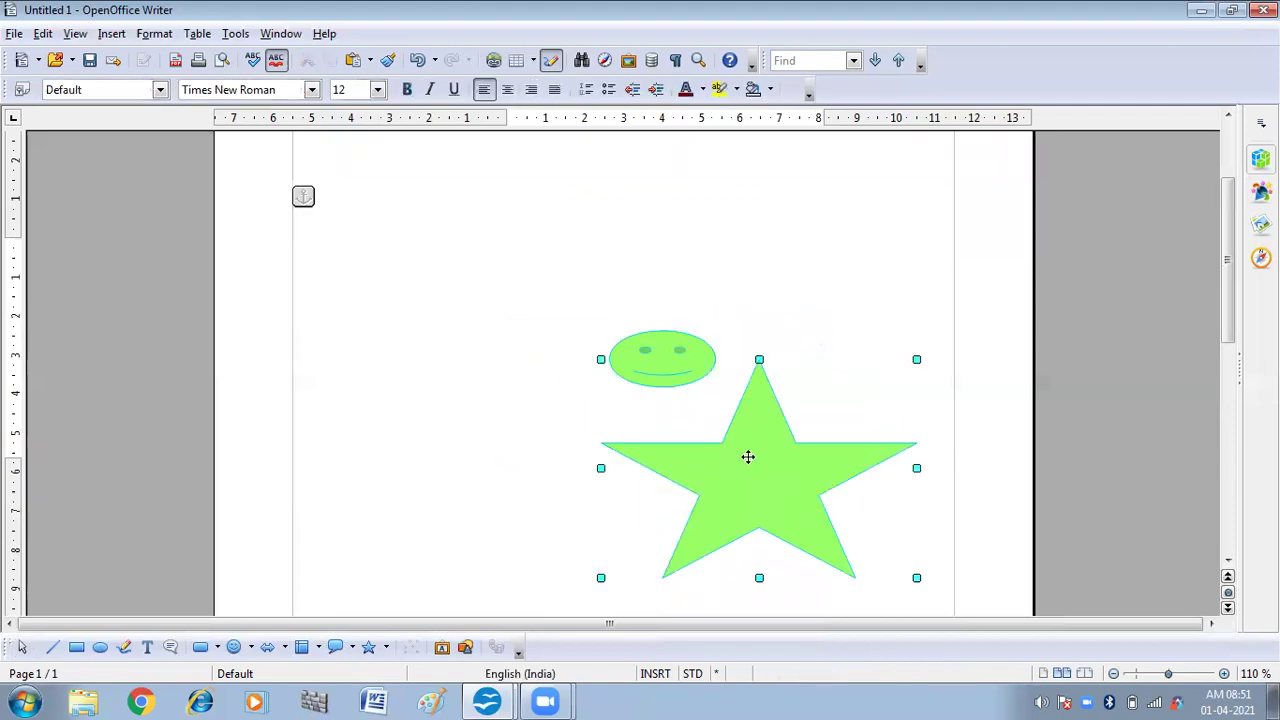
- Move the ungrouped smiley and star separately, and place the smiley back at the centre of the star
left_click(686, 374)
left_click_drag(686, 374, 744, 282)
left_click_drag(743, 463, 652, 440)
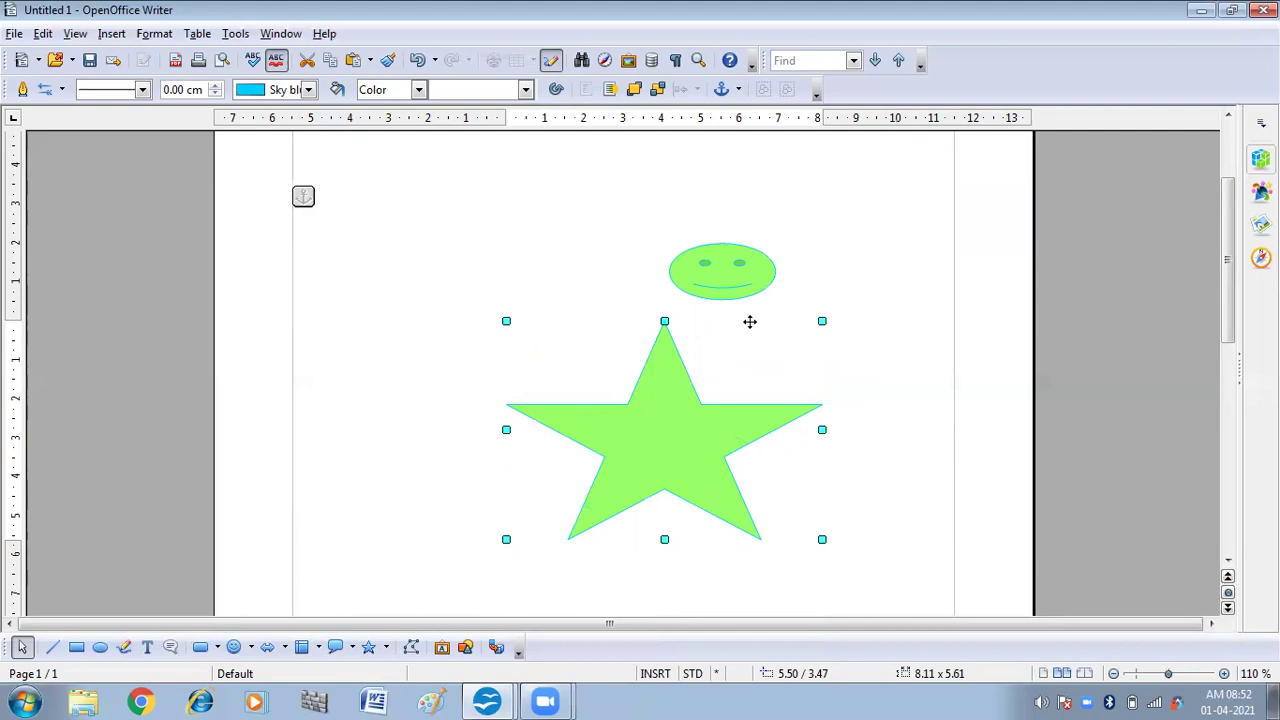
left_click_drag(724, 280, 672, 446)
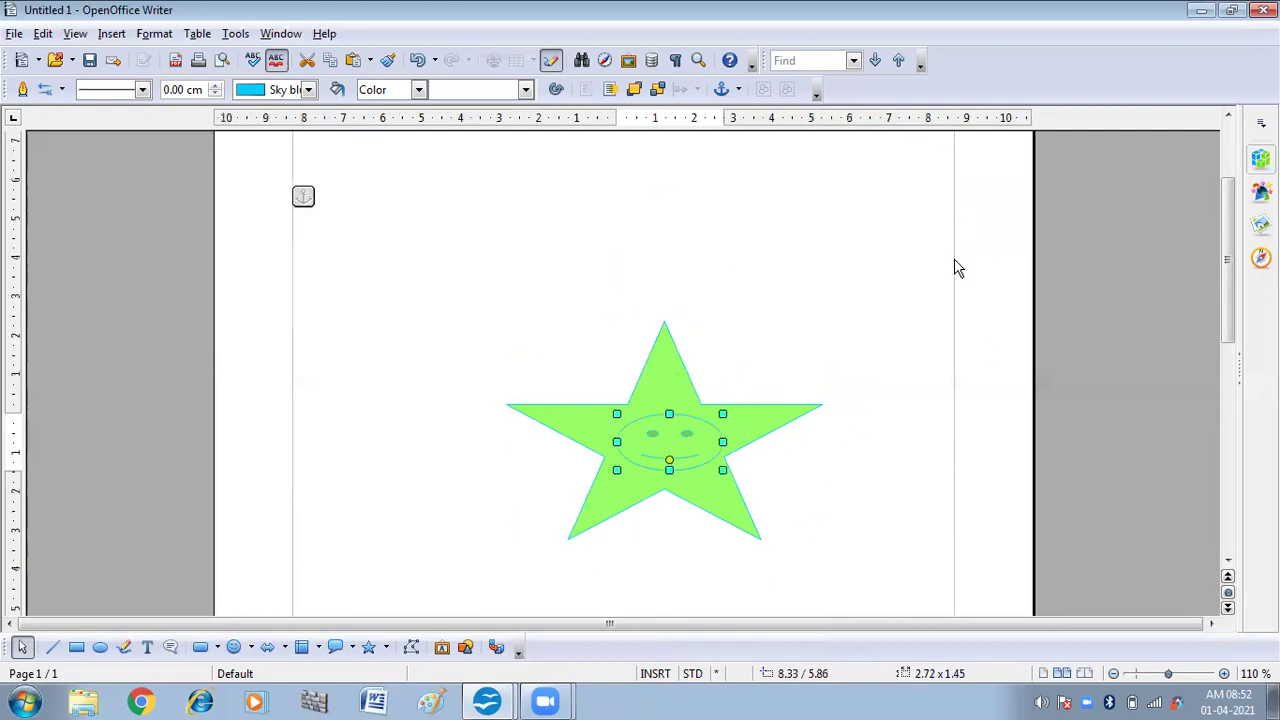